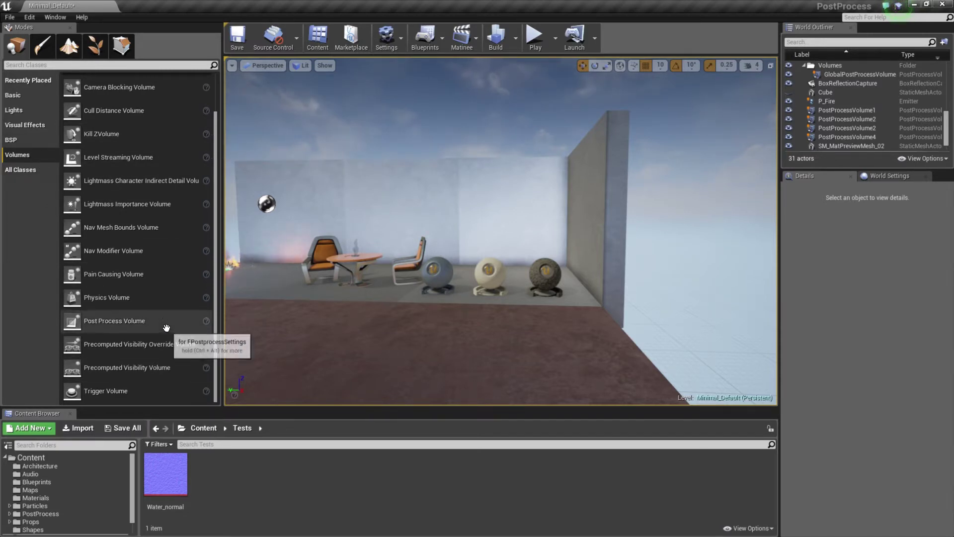
- Place a Post Process Volume on the platform in front of the material spheres, at about X 230, Y -780, Z 130 cm
drag(166, 326, 462, 362)
right_drag(492, 341, 333, 348)
key(w)
key(s)
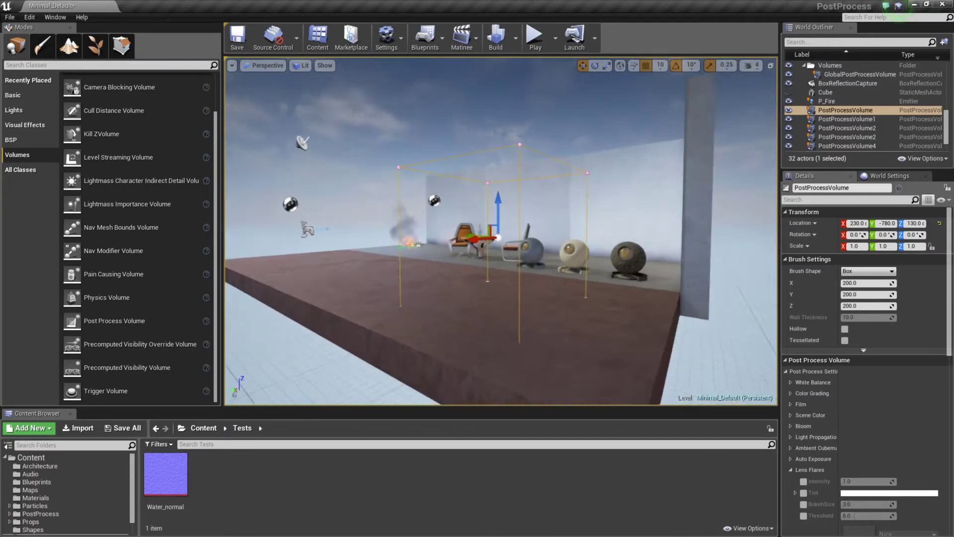
right_drag(485, 331, 512, 324)
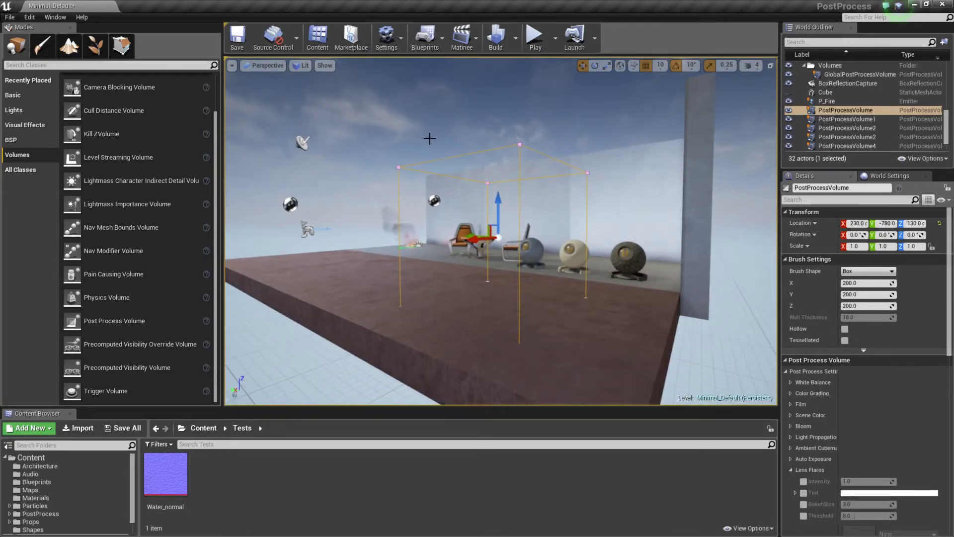
right_drag(480, 208, 515, 231)
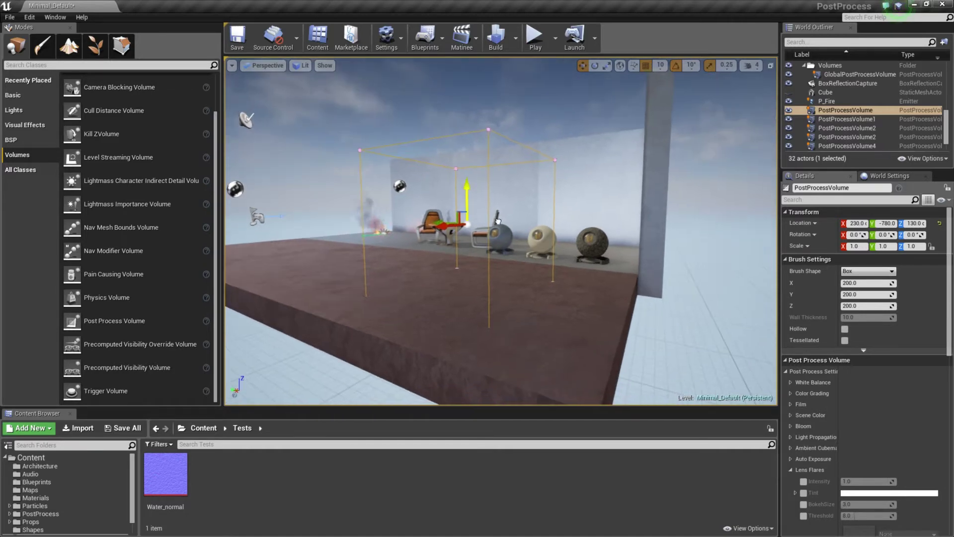
- Raise the new post process volume to a Z location of 140 cm
drag(467, 191, 467, 181)
key(a)
mouse_move(467, 182)
right_down()
mouse_move(542, 192)
mouse_move(472, 193)
right_up()
key(w)
key(f)
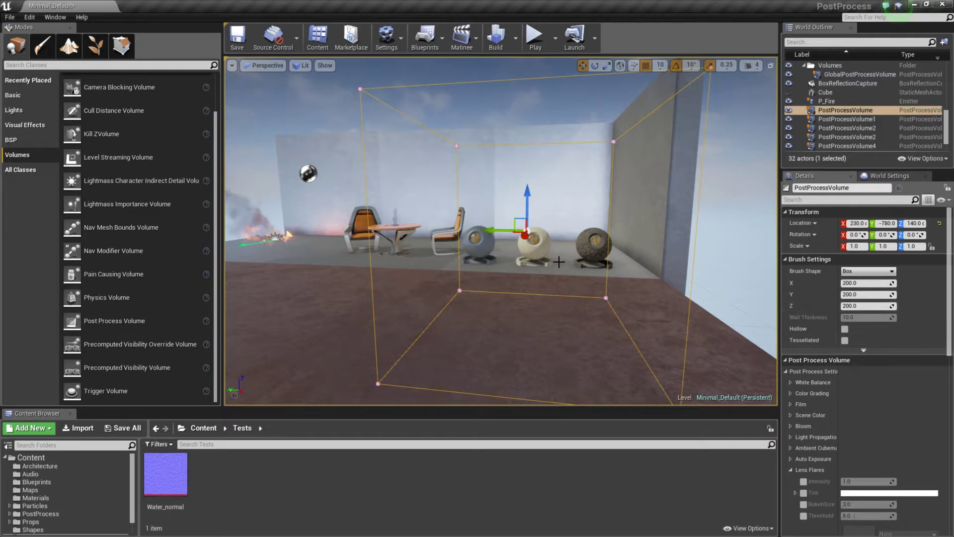
scroll(549, 276, down, 3)
mouse_move(549, 275)
right_down()
mouse_move(596, 286)
mouse_move(548, 282)
right_up()
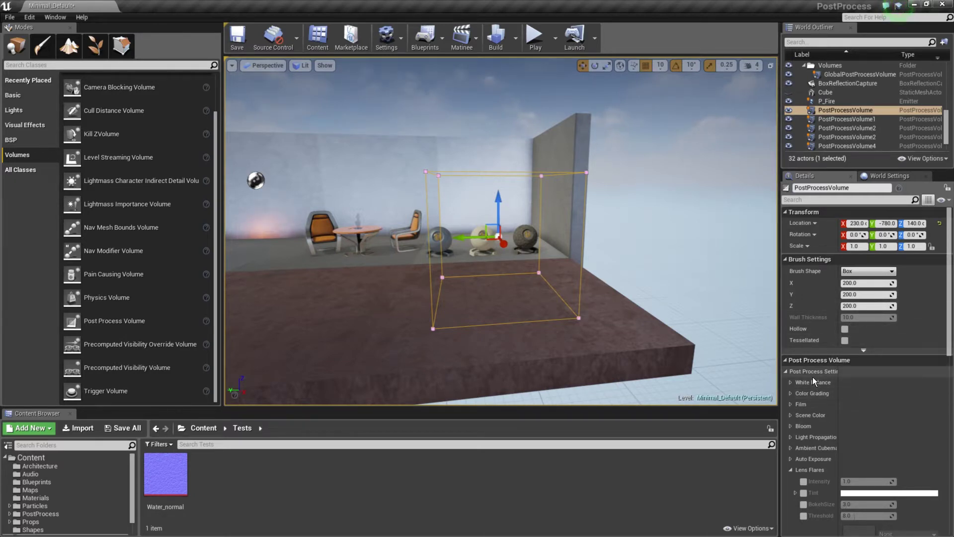
- Collapse the volume's Post Process Settings and widen the details area so its property names and values fit
click(785, 371)
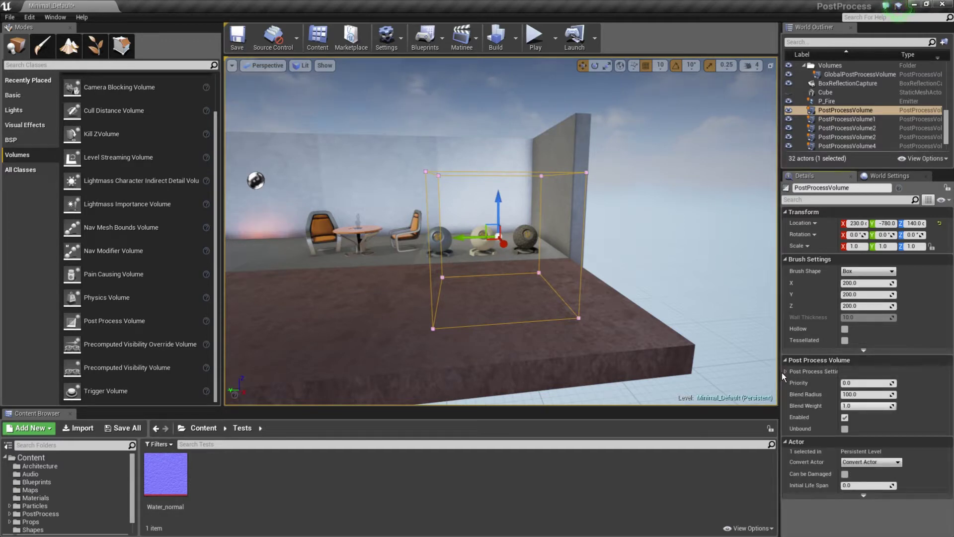
drag(780, 371, 701, 374)
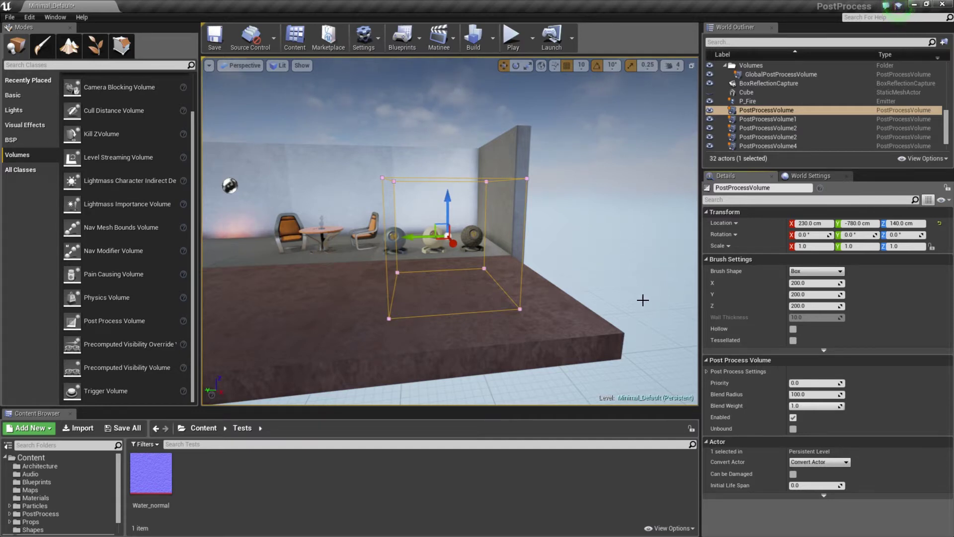
right_drag(568, 286, 485, 298)
key(w)
key(s)
key(w)
key(s)
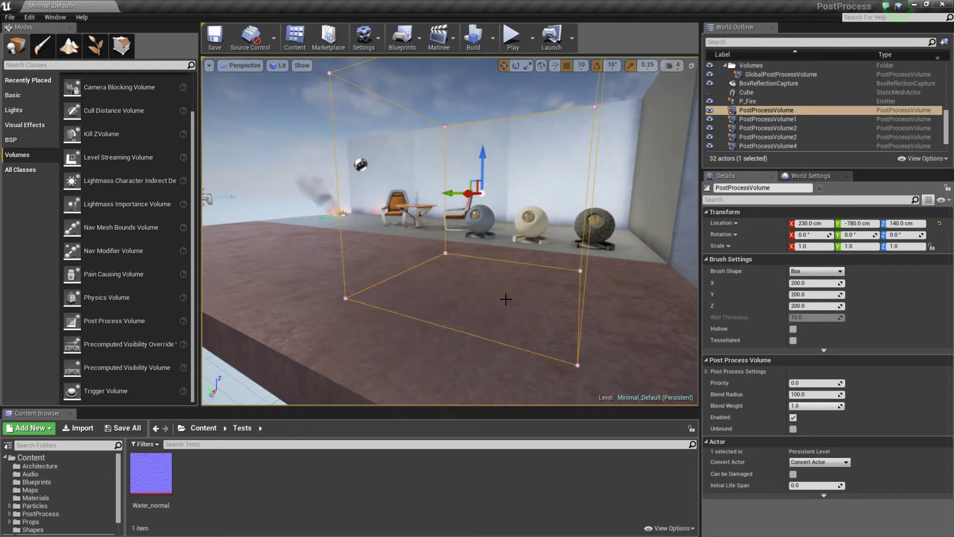
- Expand the volume's Post Process Settings and open its Film group
click(708, 371)
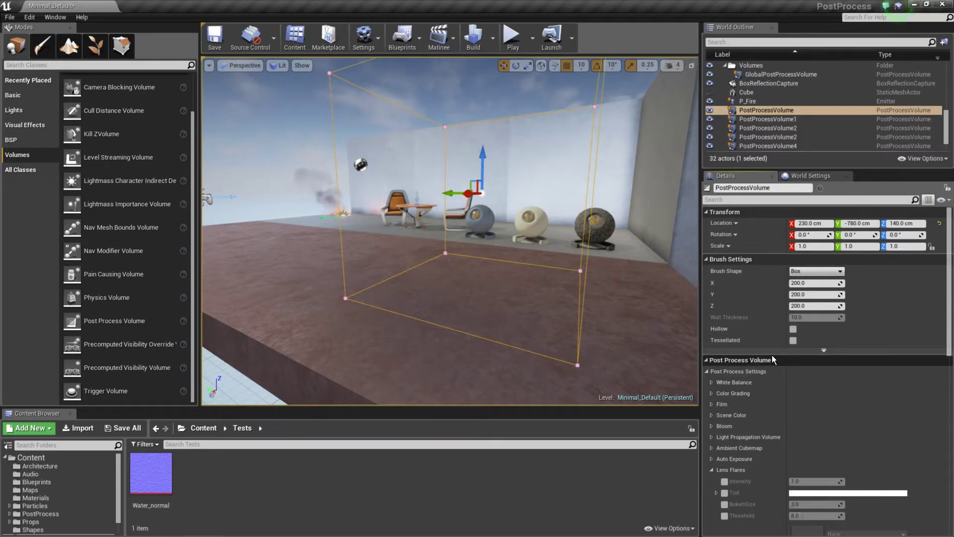
scroll(952, 286, down, 5)
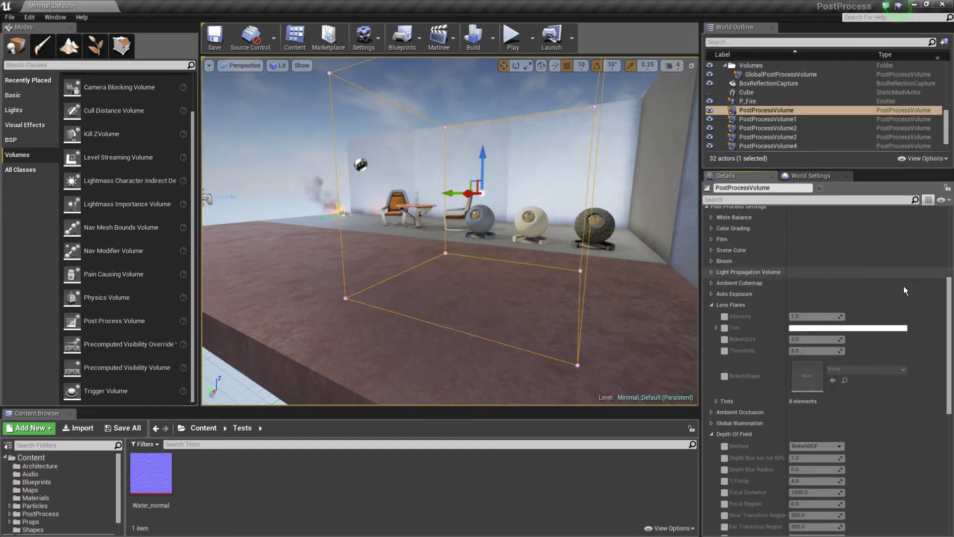
click(712, 240)
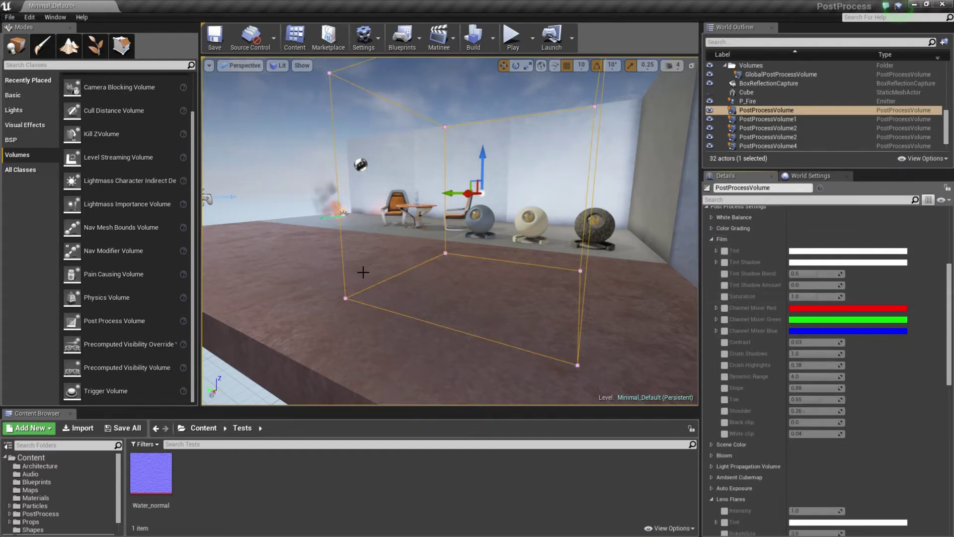
mouse_move(381, 276)
right_down()
mouse_move(274, 248)
mouse_move(353, 248)
mouse_move(392, 277)
right_up()
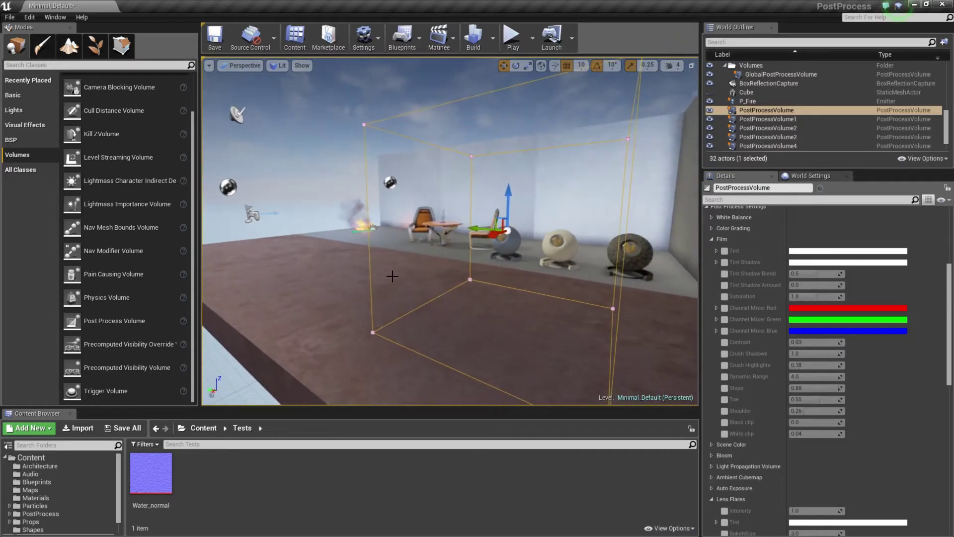
- Enable the Film Tint override and pick a saturated red with R 1.0, G 0.0, B 0.016
click(725, 251)
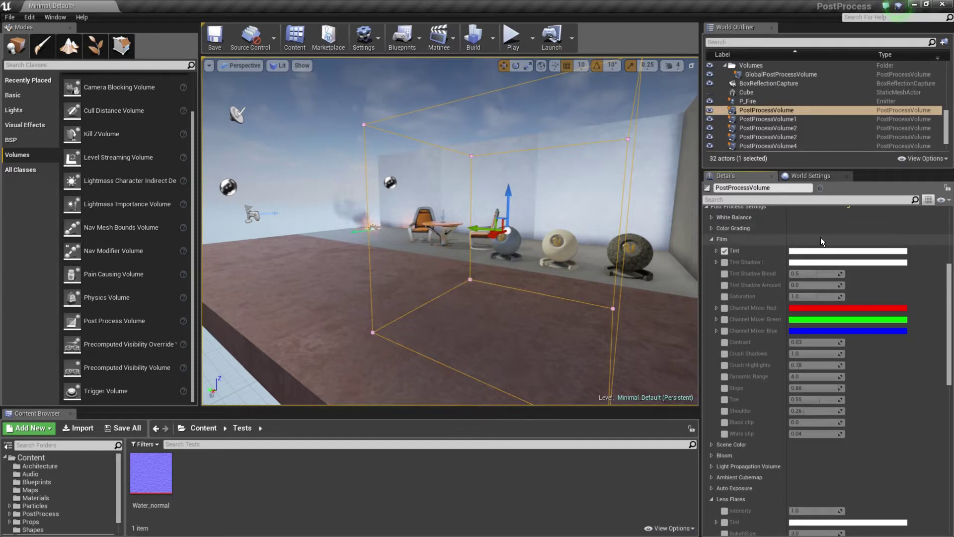
click(820, 252)
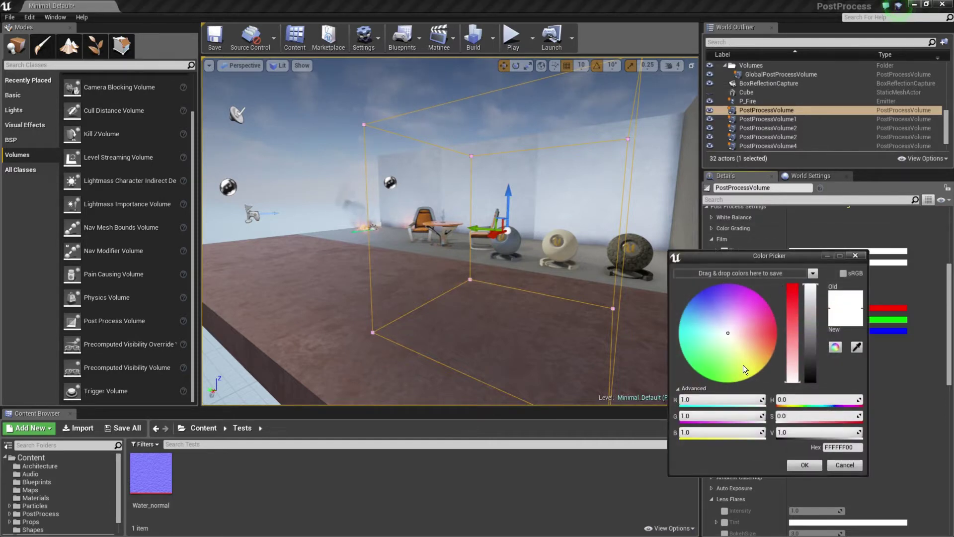
drag(723, 332, 816, 332)
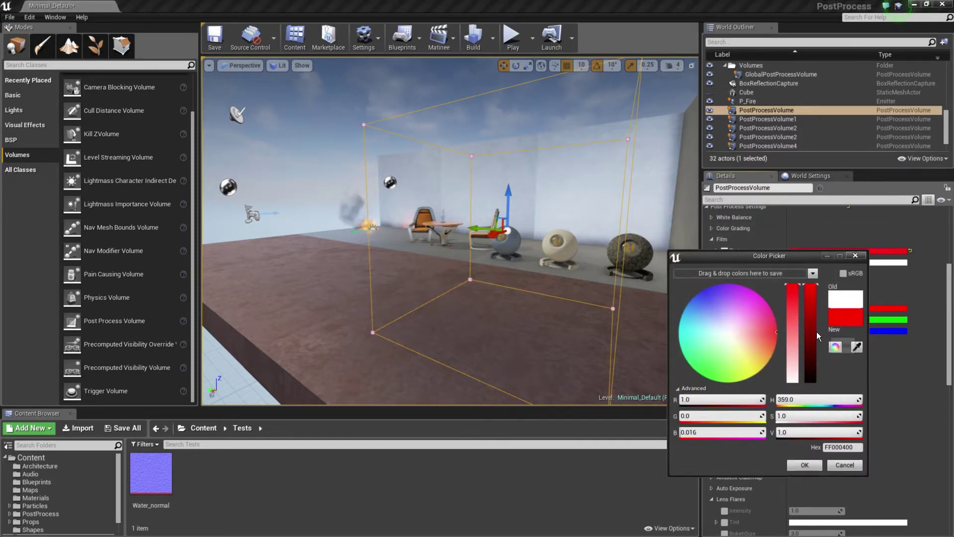
- Check the tint from inside and outside the volume and soften it to R 1.0, G 0.216, B 0.168
mouse_move(556, 316)
mouse_down()
mouse_move(543, 320)
mouse_move(543, 303)
mouse_up()
scroll(554, 315, up, 6)
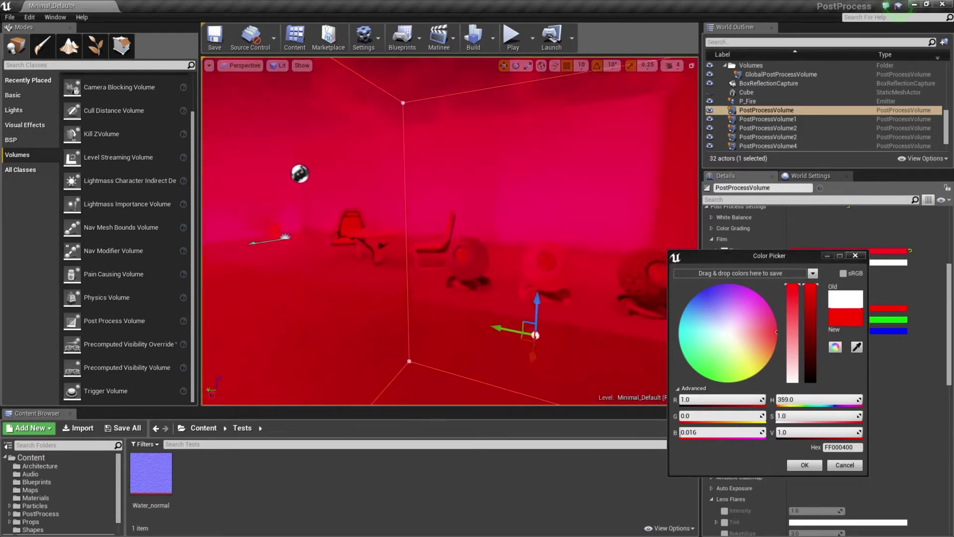
scroll(554, 315, down, 6)
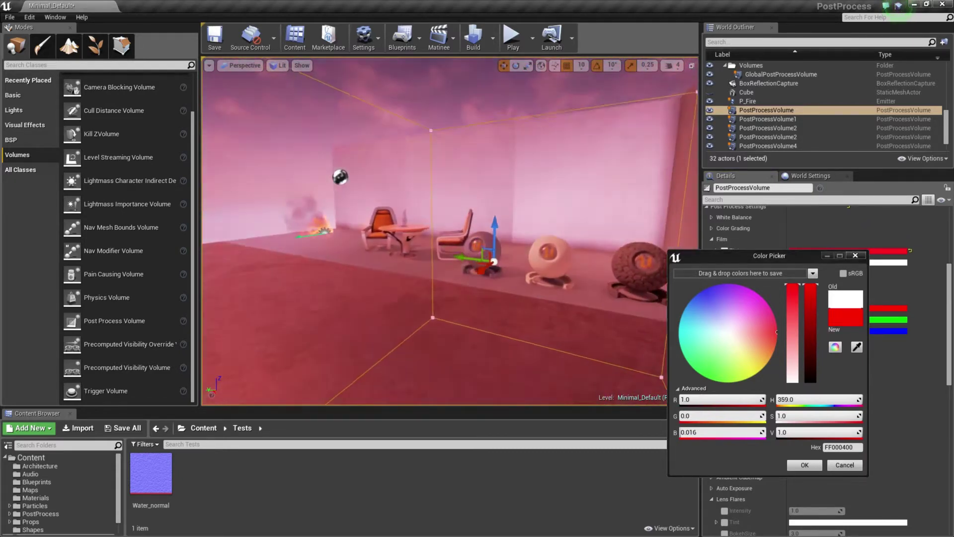
scroll(554, 316, up, 6)
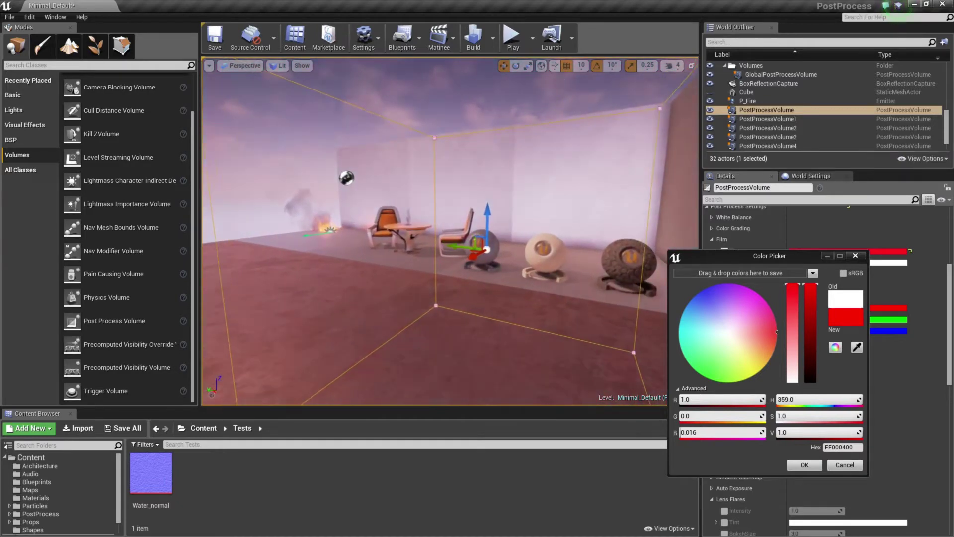
scroll(554, 315, up, 5)
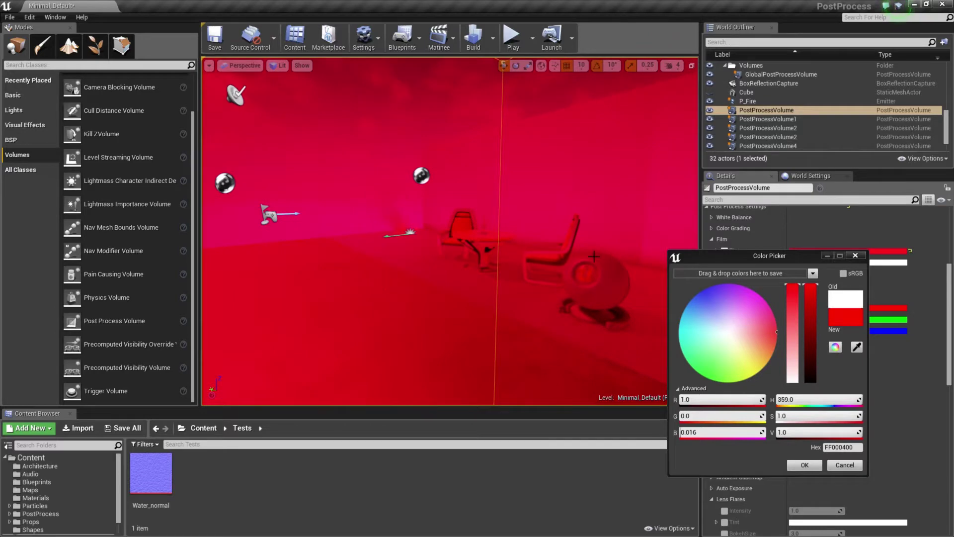
mouse_move(771, 334)
mouse_down()
mouse_move(762, 350)
mouse_move(722, 367)
mouse_move(714, 308)
mouse_move(740, 310)
mouse_move(726, 282)
mouse_move(756, 299)
mouse_move(756, 333)
mouse_move(749, 314)
mouse_move(764, 336)
mouse_move(761, 311)
mouse_move(769, 336)
mouse_up()
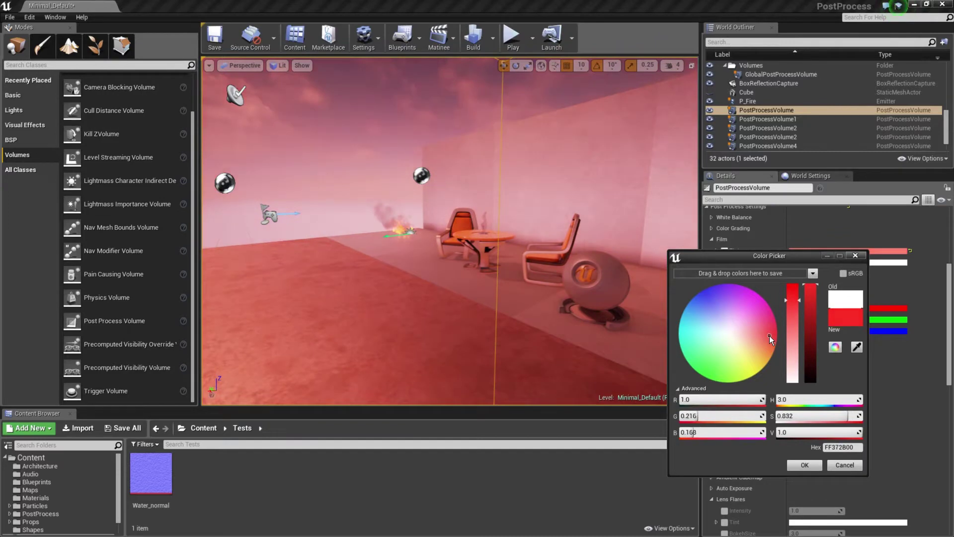
click(809, 467)
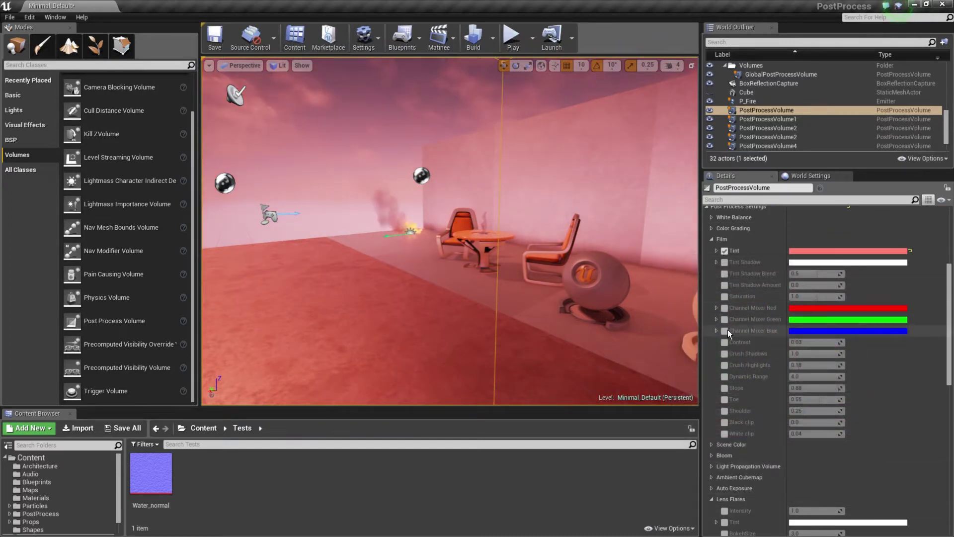
- Examine the volume's Color Grading options and the remaining Film settings
click(712, 228)
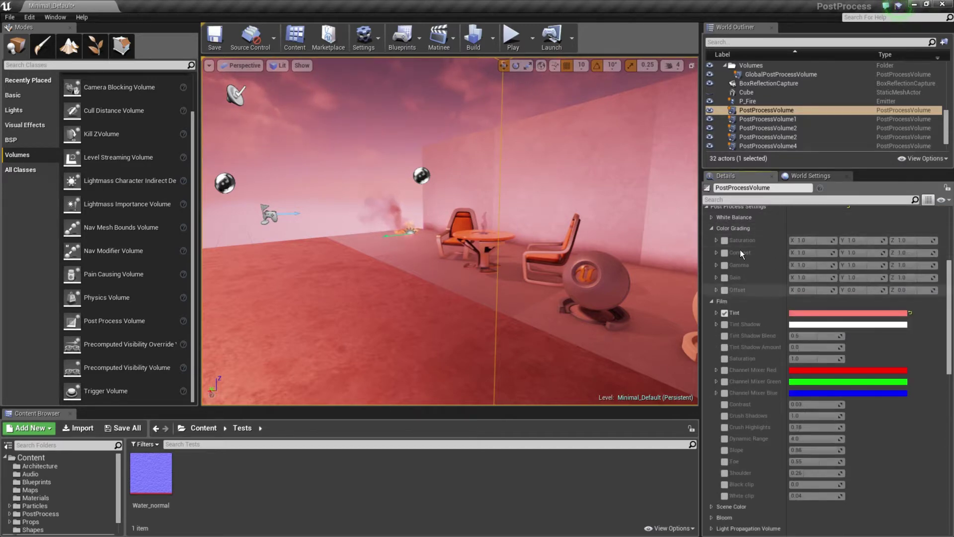
click(712, 228)
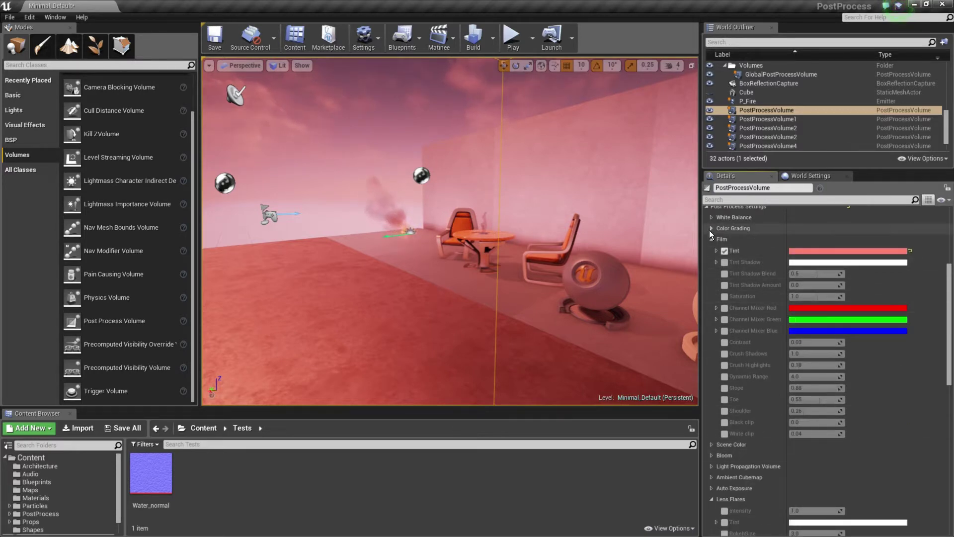
scroll(732, 283, down, 2)
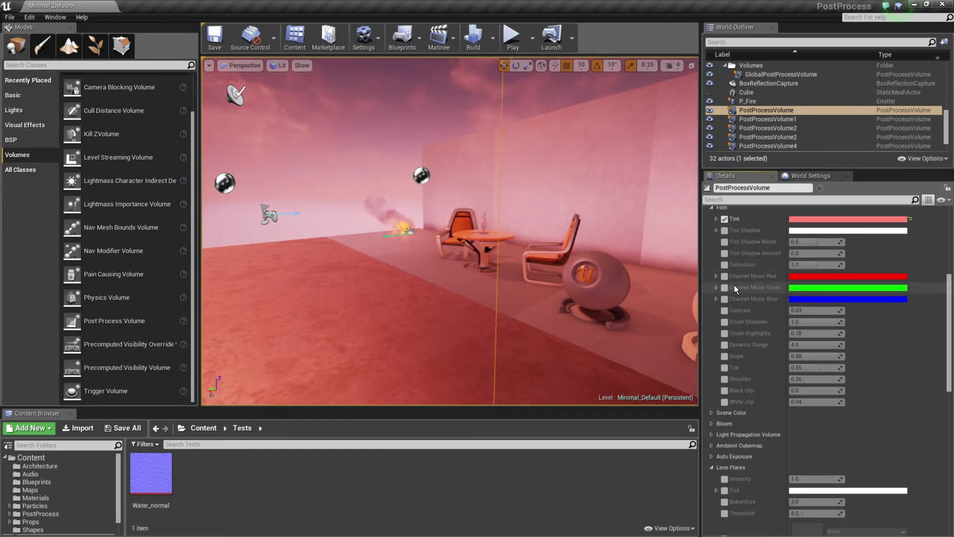
scroll(735, 288, down, 1)
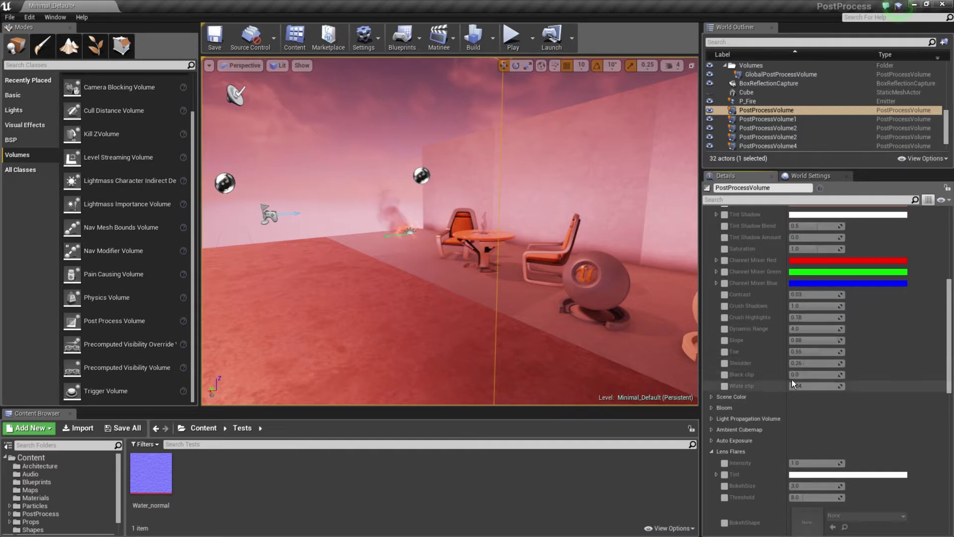
scroll(794, 376, down, 3)
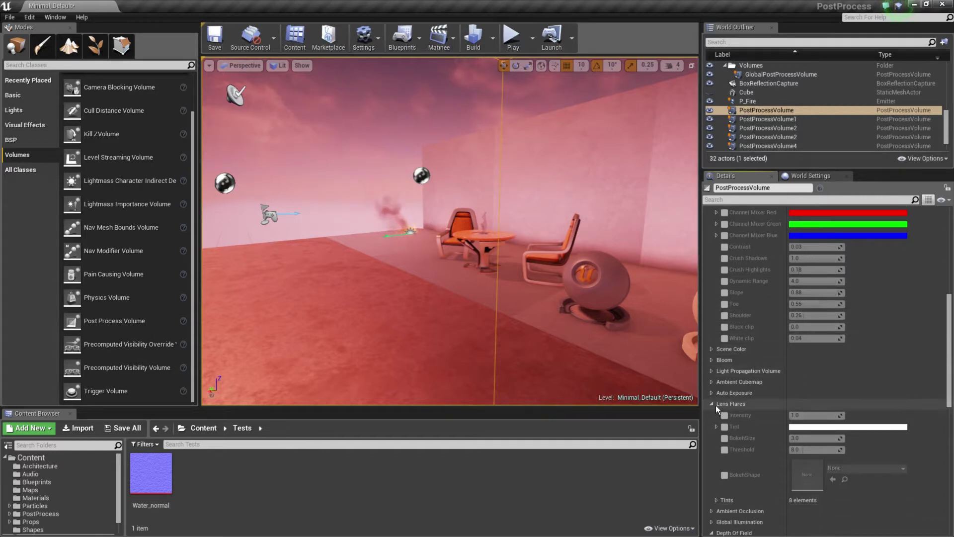
- Collapse the Lens Flares and Depth Of Field groups to reach the Misc settings with Blendables
click(713, 404)
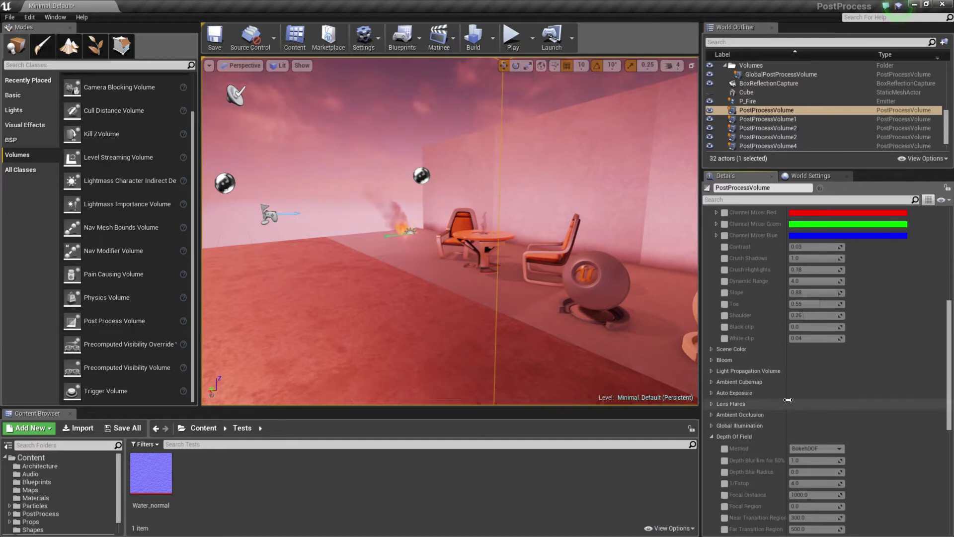
click(711, 436)
scroll(759, 397, down, 1)
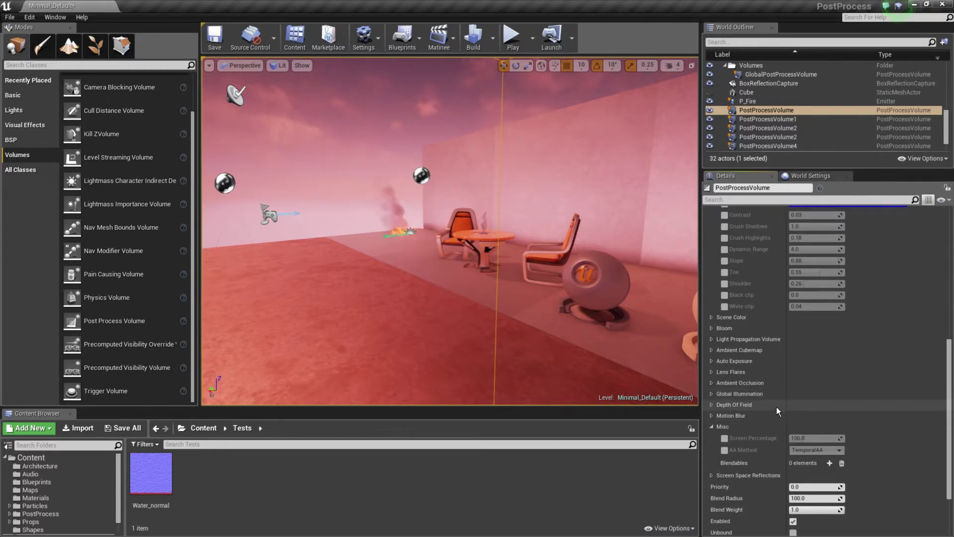
scroll(776, 407, down, 1)
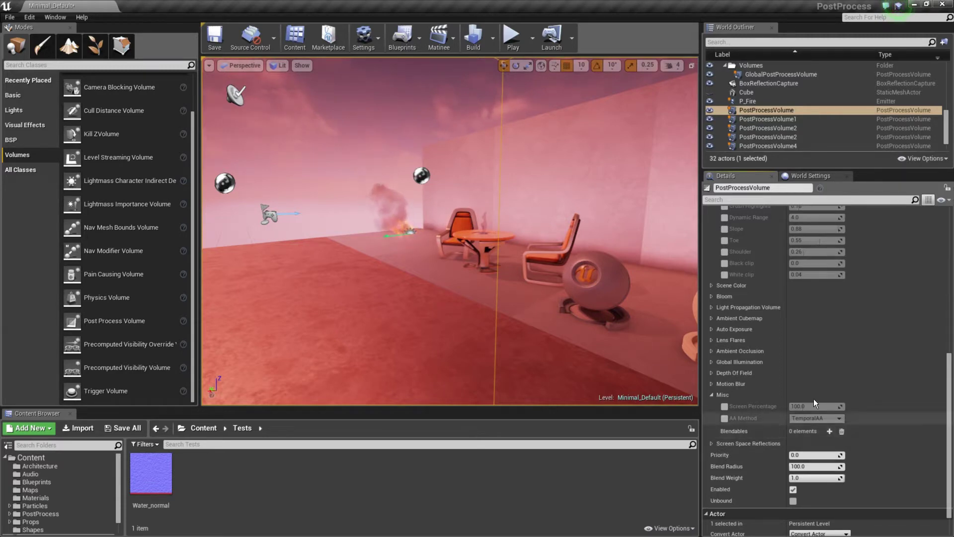
- Turn off the Film Tint override on the post process volume
drag(445, 288, 475, 343)
right_drag(432, 281, 440, 284)
scroll(827, 296, up, 4)
scroll(827, 296, up, 5)
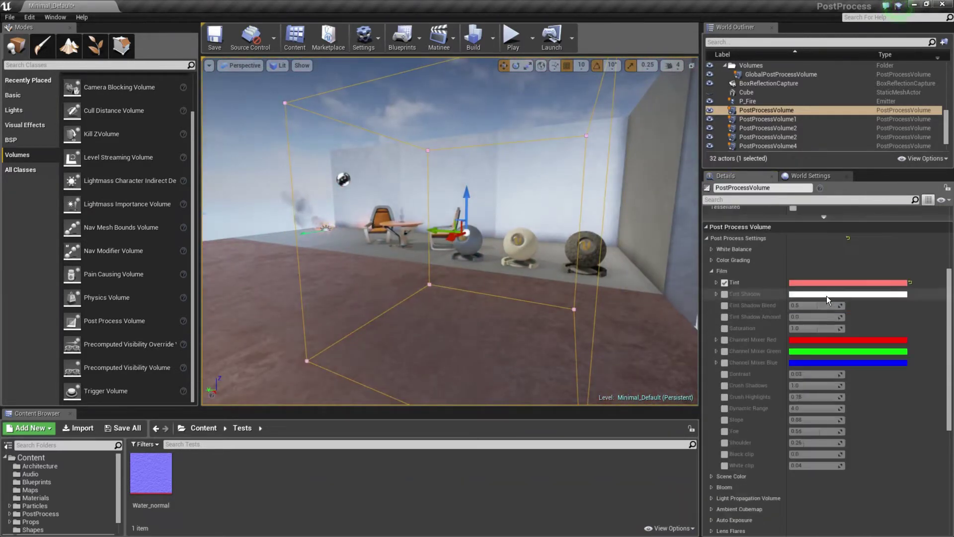
click(724, 314)
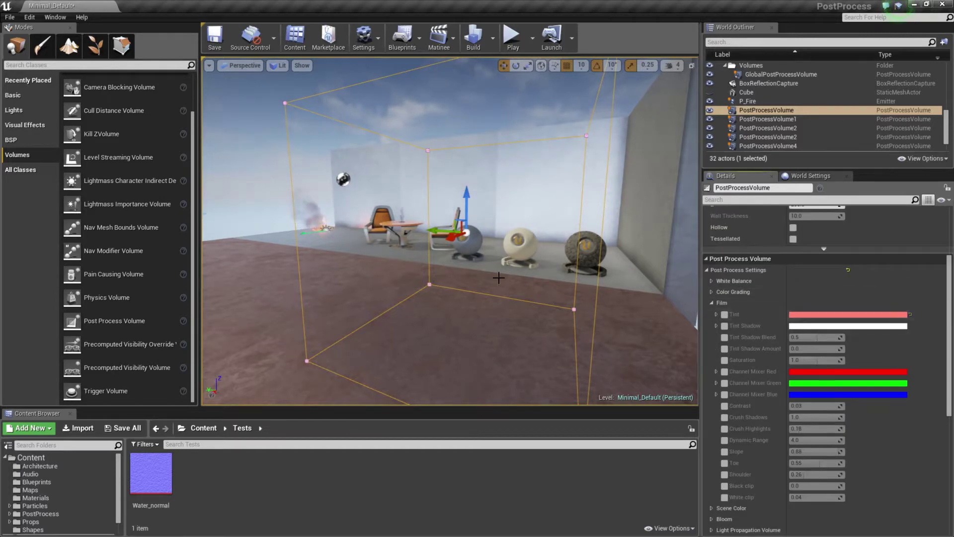
right_drag(497, 276, 477, 272)
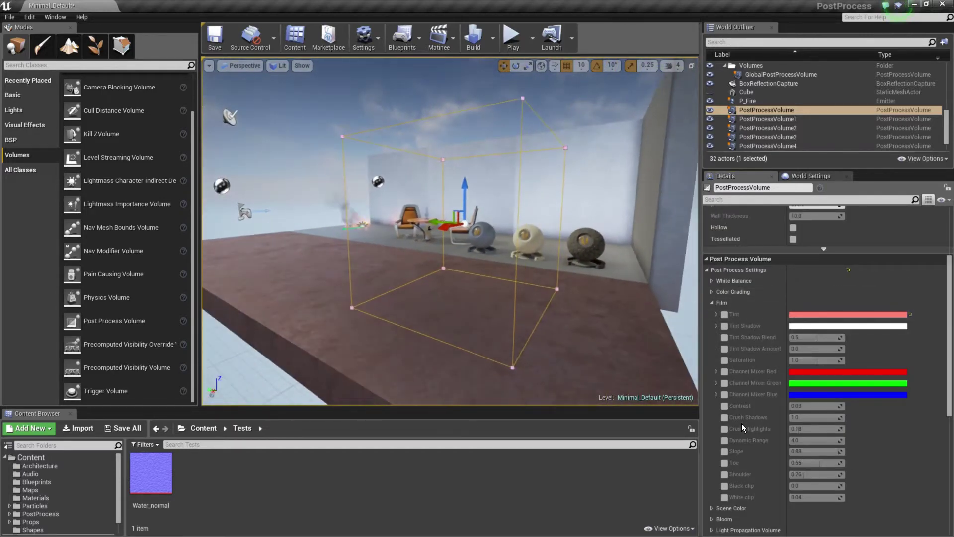
- Create a new material in the Tests folder and name it PostEffectTest
scroll(800, 440, down, 8)
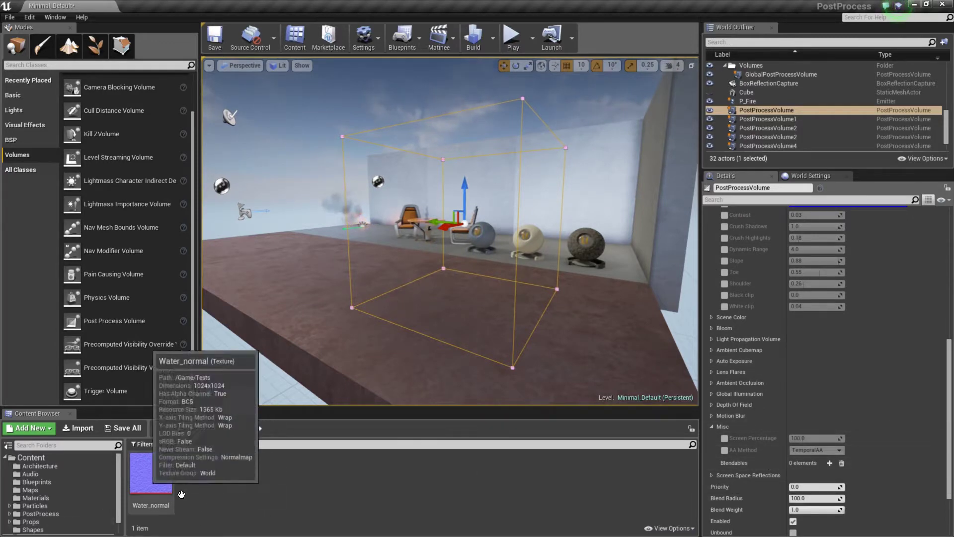
right_click(251, 472)
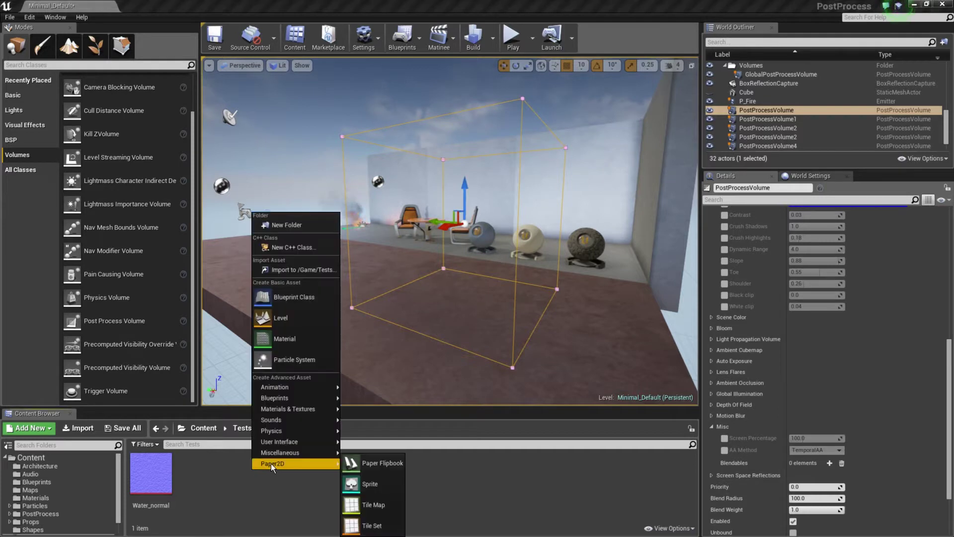
click(289, 337)
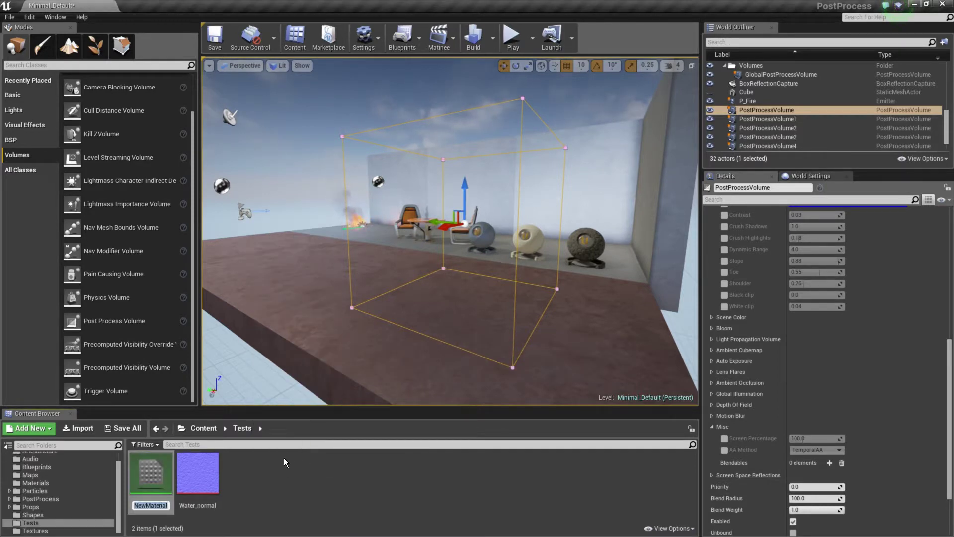
text(Pos)
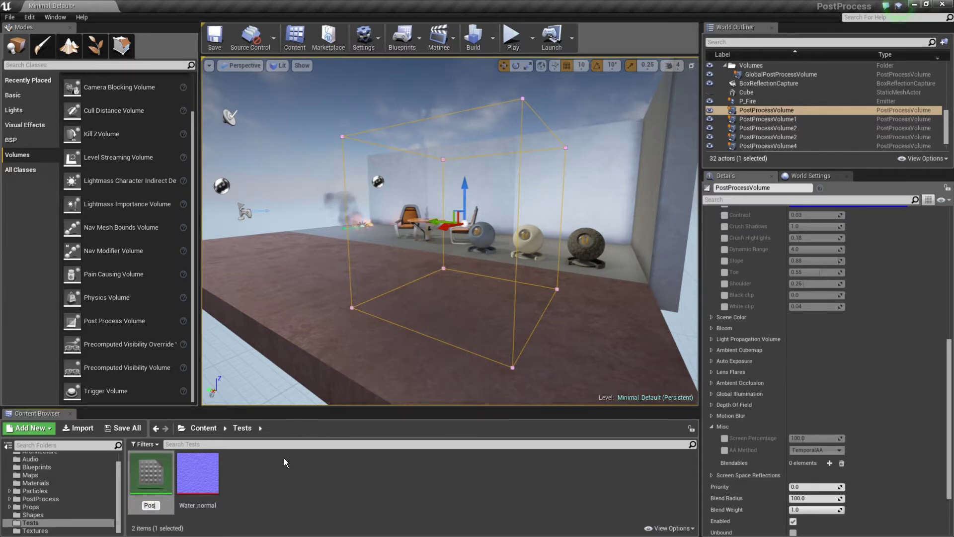
text(tEffectTest)
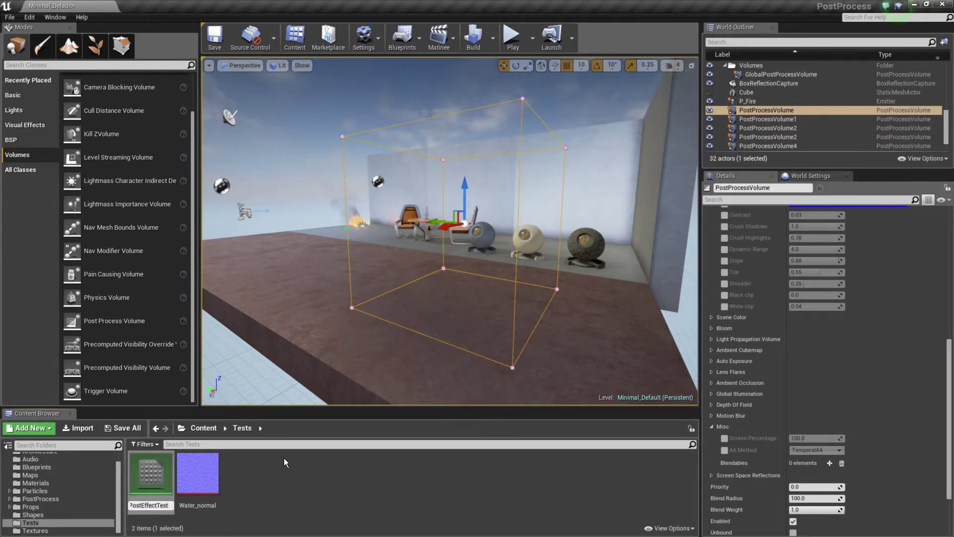
key(Return)
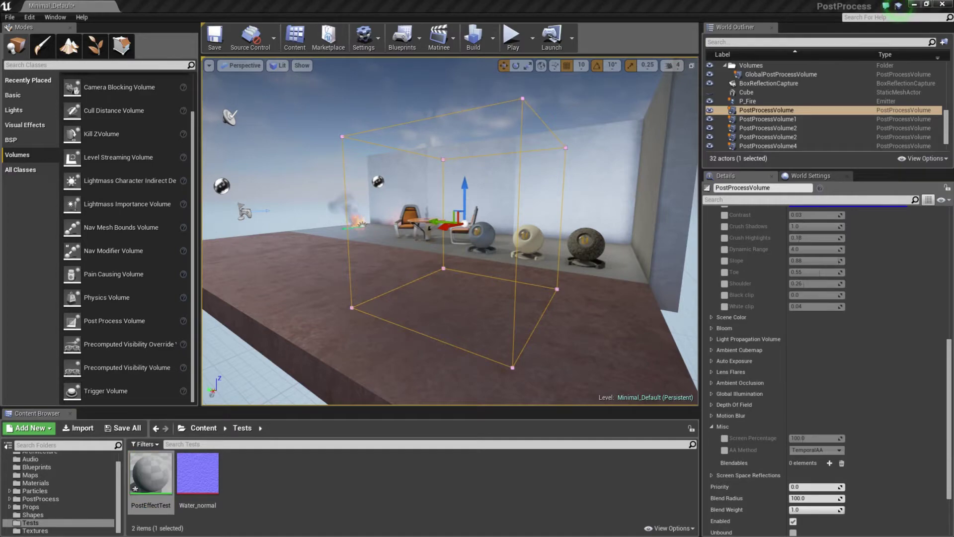
- Open the PostEffectTest material for editing and dock its editor window beside the Minimal_Default level tab
drag(532, 293, 493, 215)
double_click(590, 216)
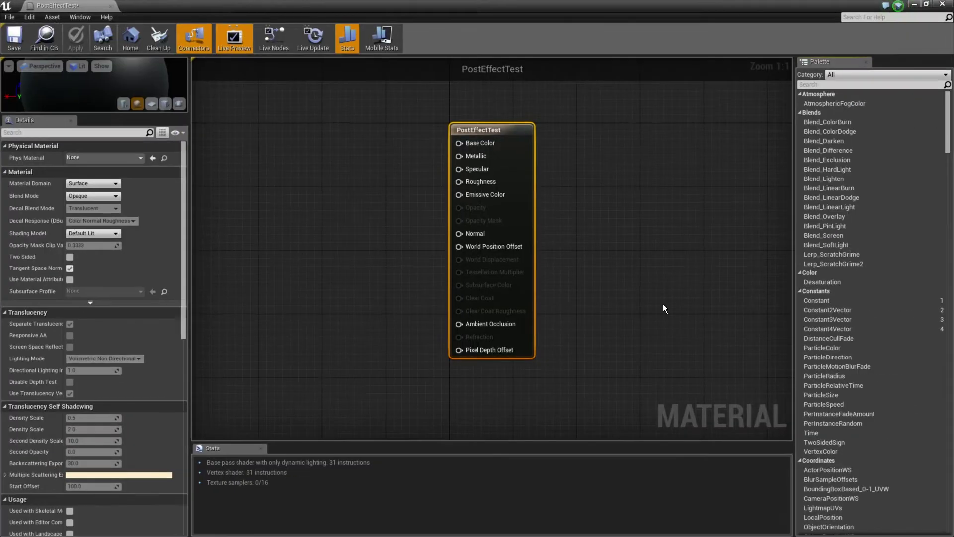
drag(198, 6, 224, 116)
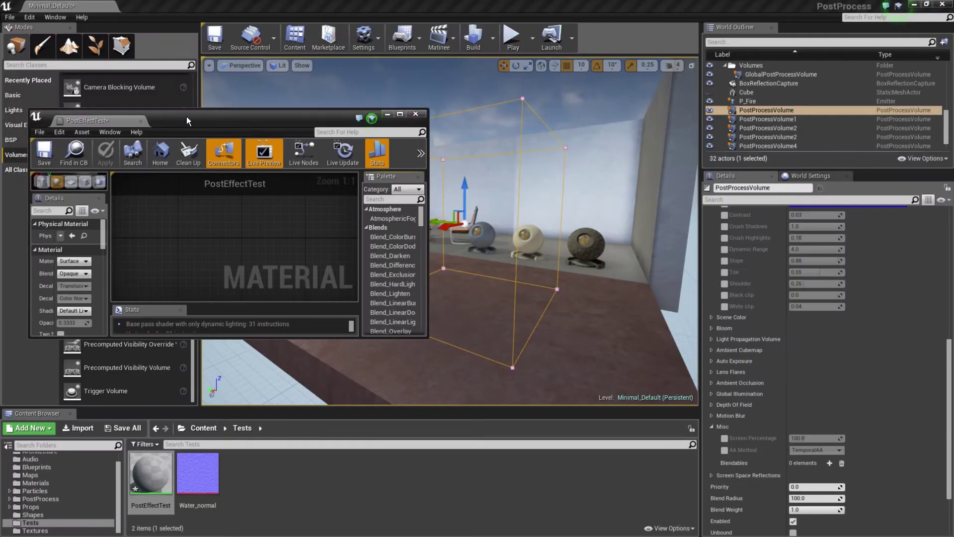
drag(77, 125, 150, 6)
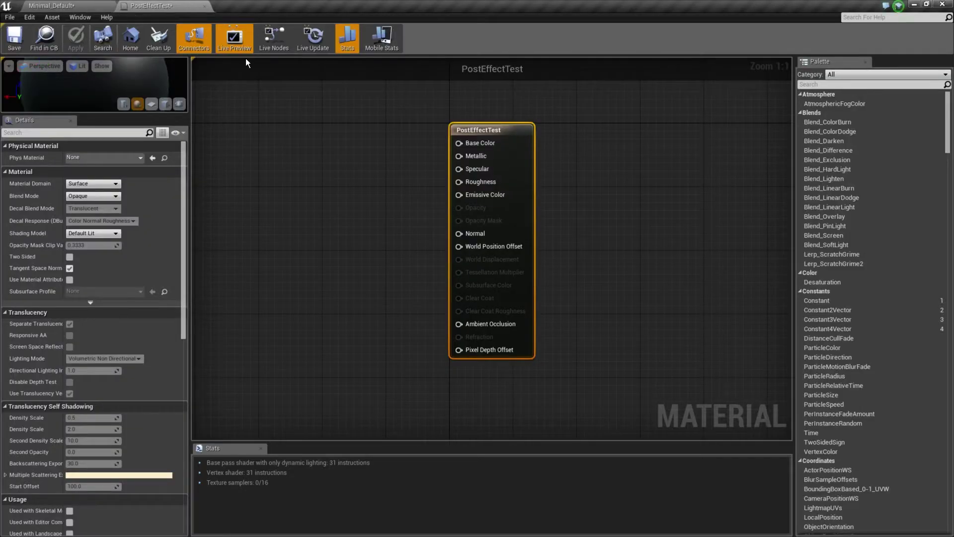
- Set the material's domain to Post Process and move the PostEffectTest result node aside to free graph space for inputs
drag(463, 128, 518, 129)
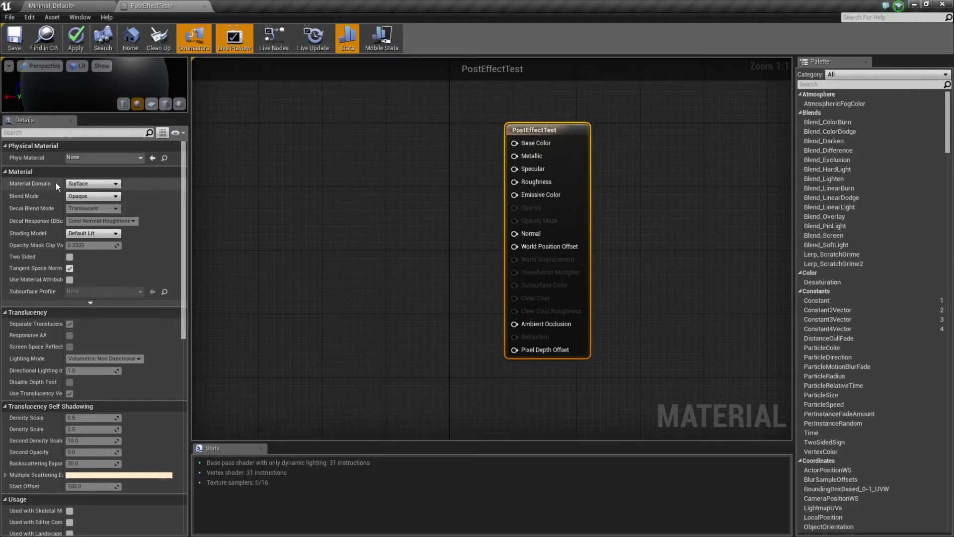
click(81, 183)
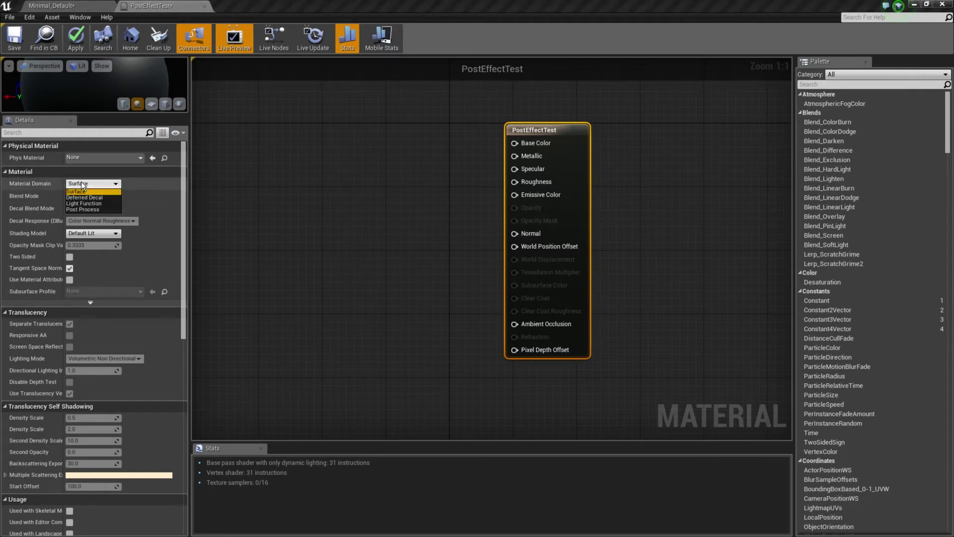
click(85, 209)
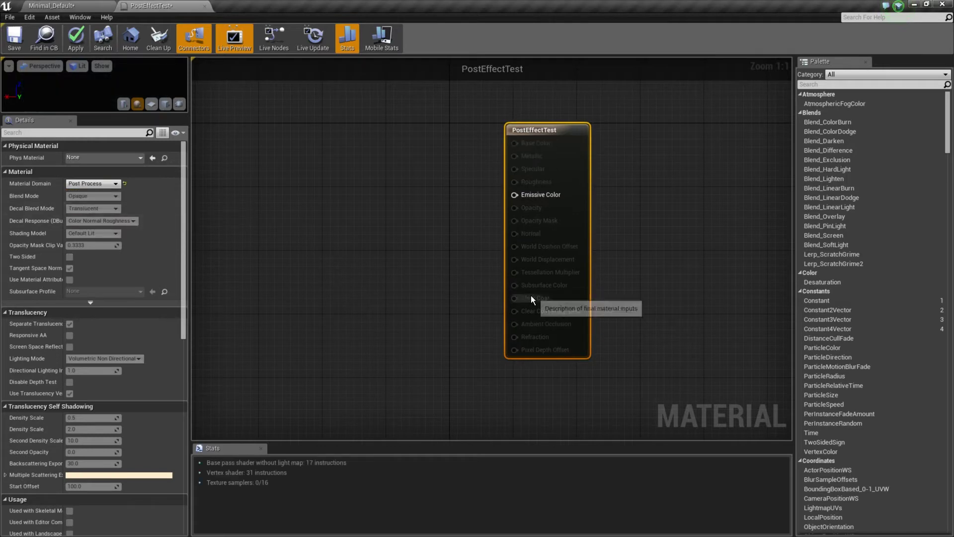
drag(555, 128, 659, 136)
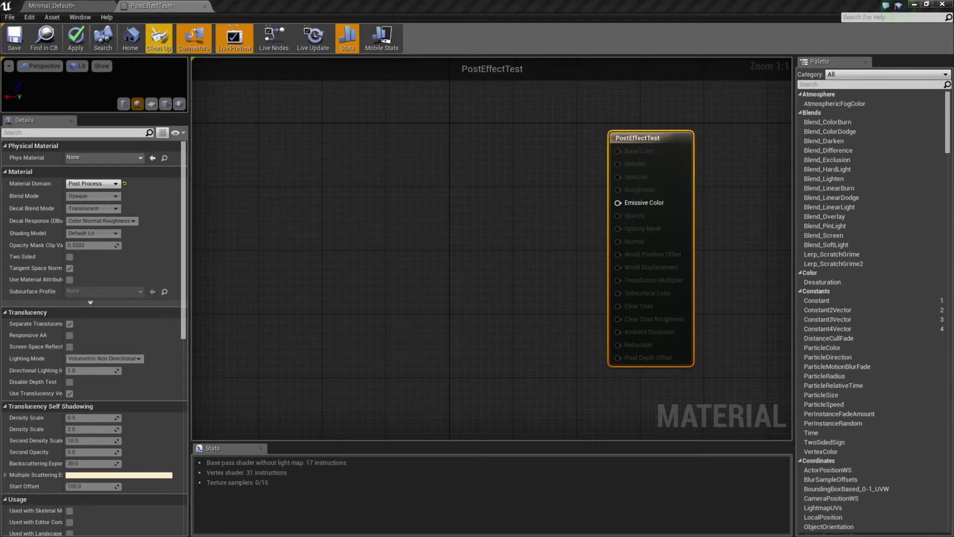
click(68, 6)
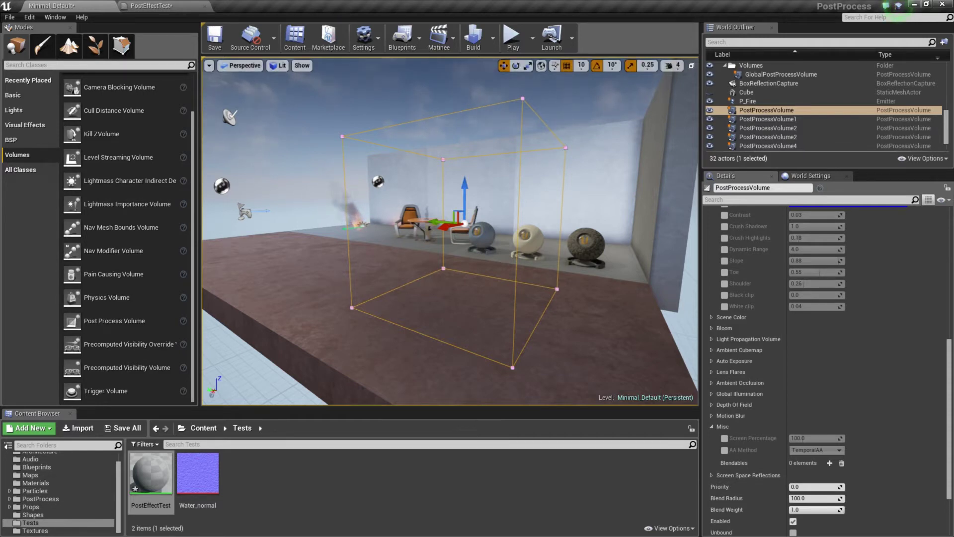
click(149, 5)
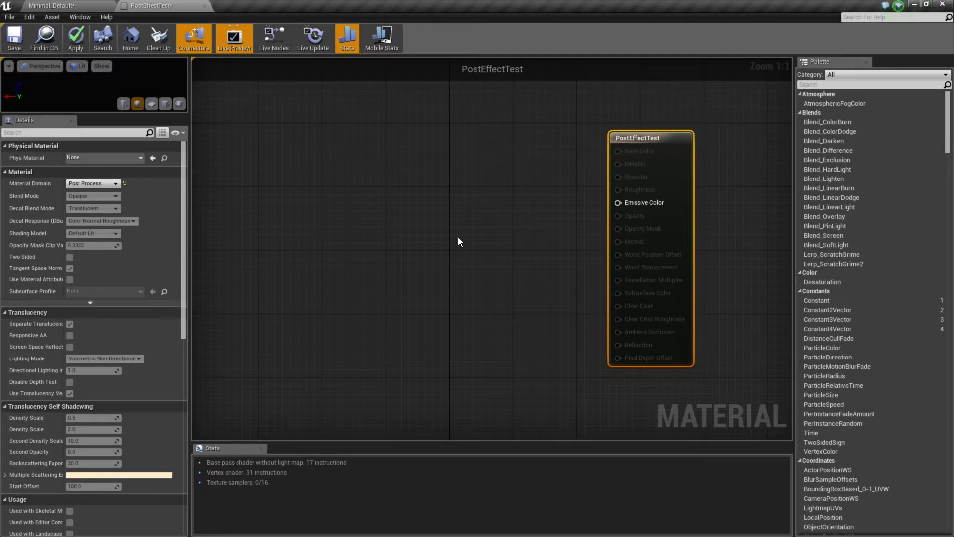
right_drag(356, 262, 398, 260)
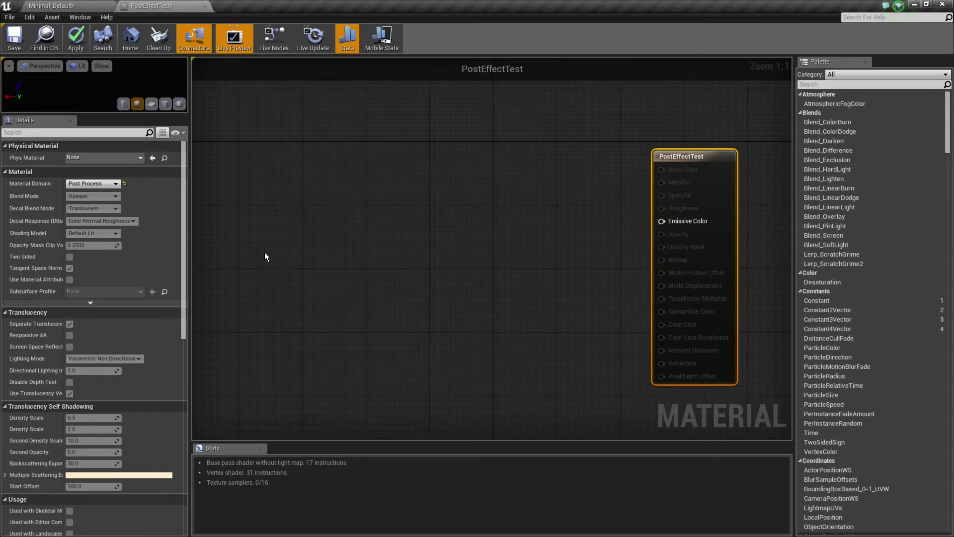
right_drag(338, 207, 361, 199)
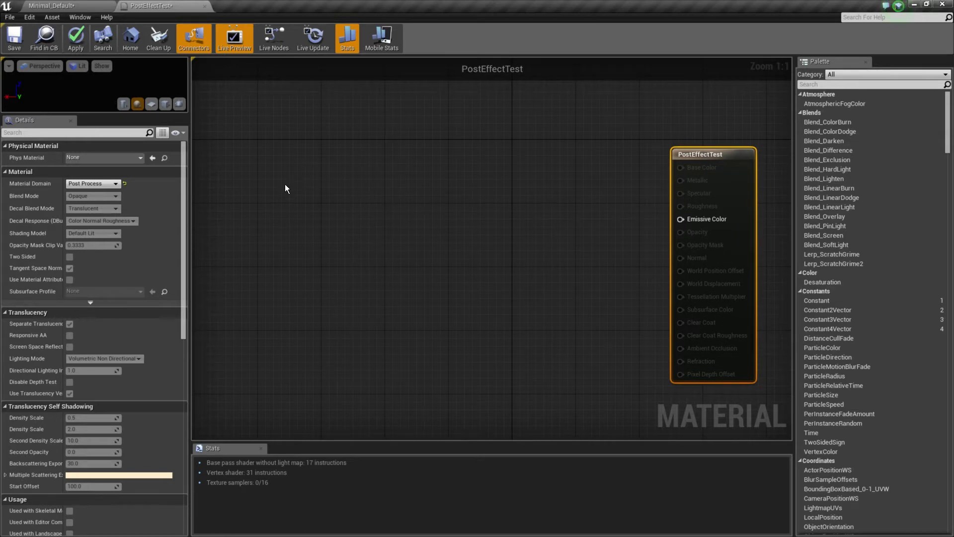
right_drag(285, 185, 294, 186)
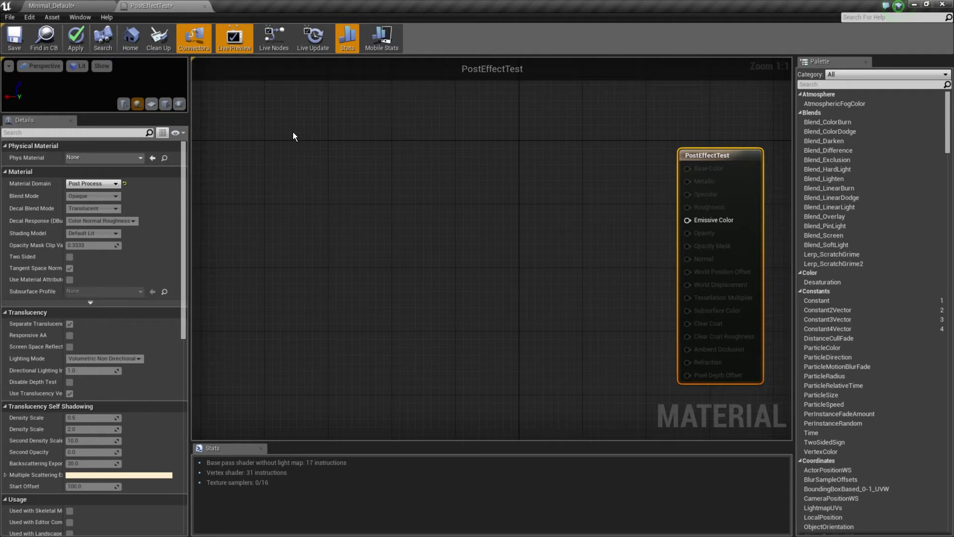
- Add a SceneTexture node with its Scene Texture Id set to PostProcessInput0 and place it well before the result node
right_click(285, 148)
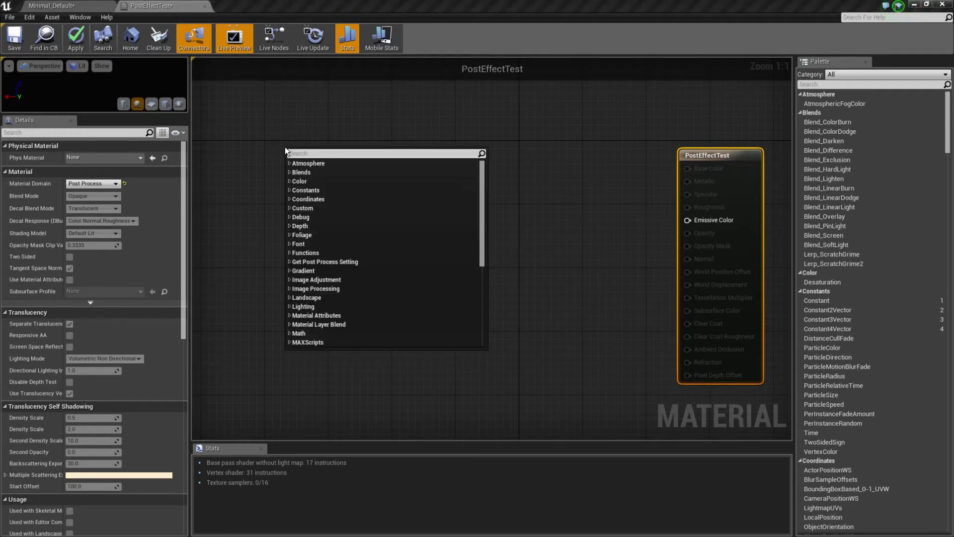
text(scene)
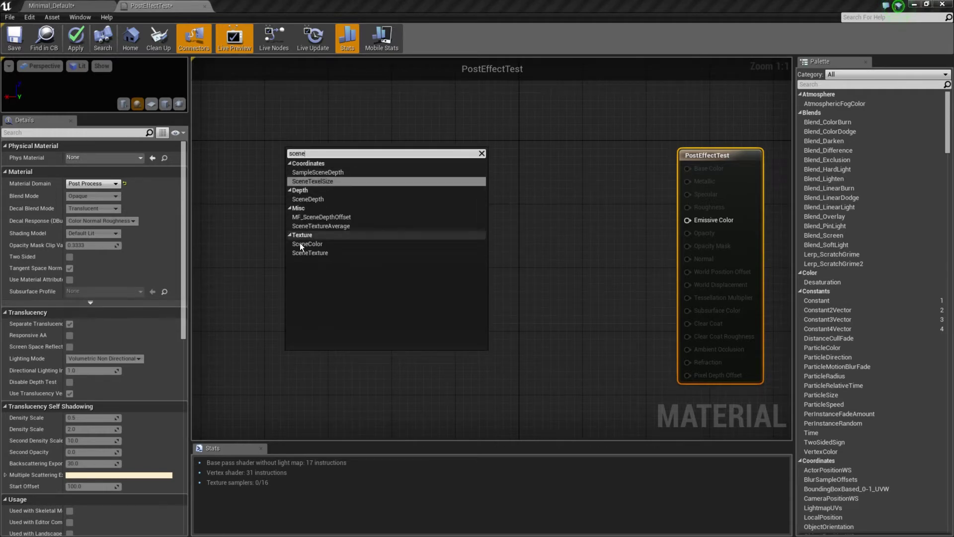
click(312, 251)
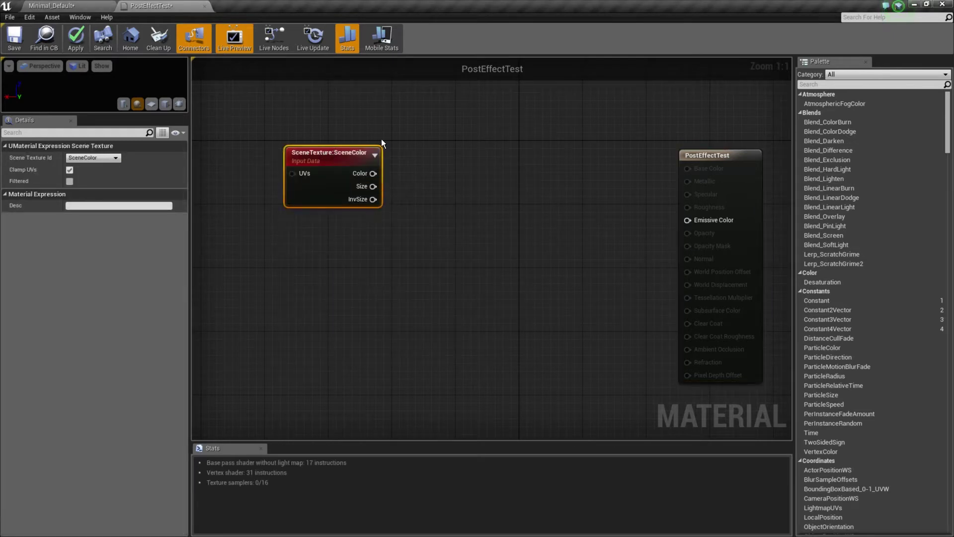
click(100, 157)
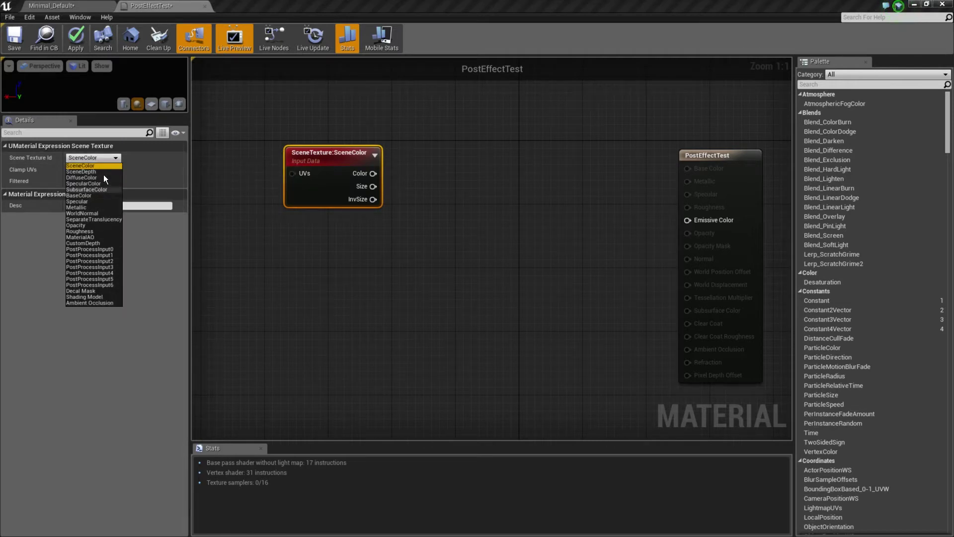
click(110, 250)
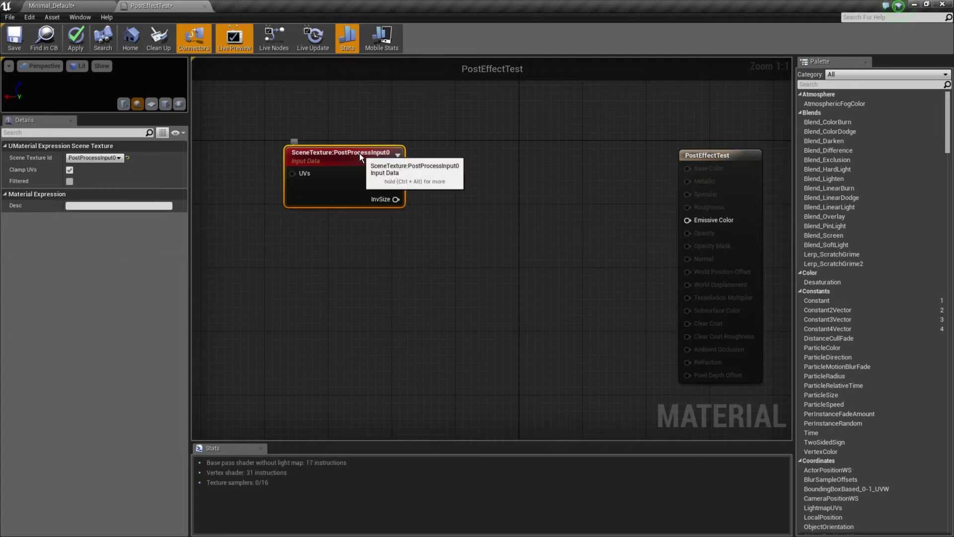
drag(360, 153, 333, 164)
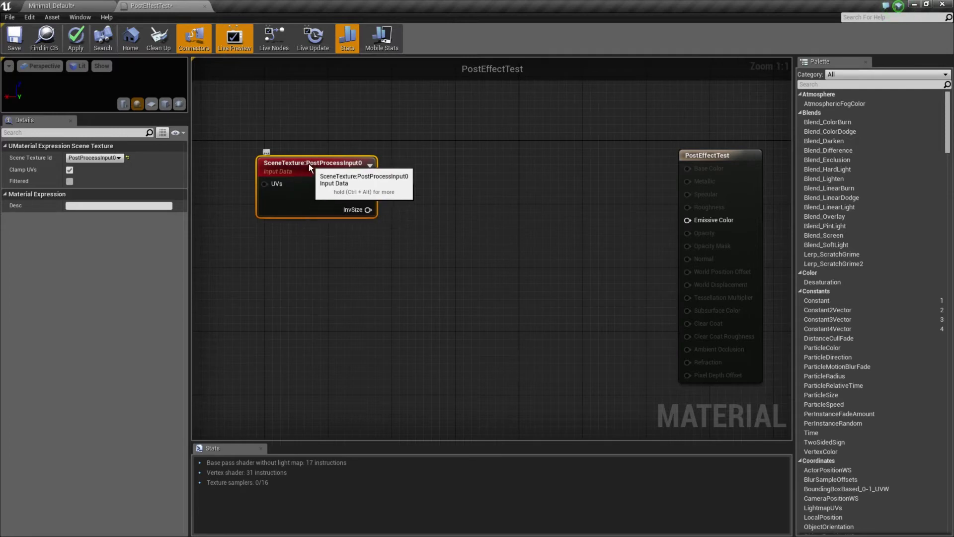
drag(309, 163, 277, 187)
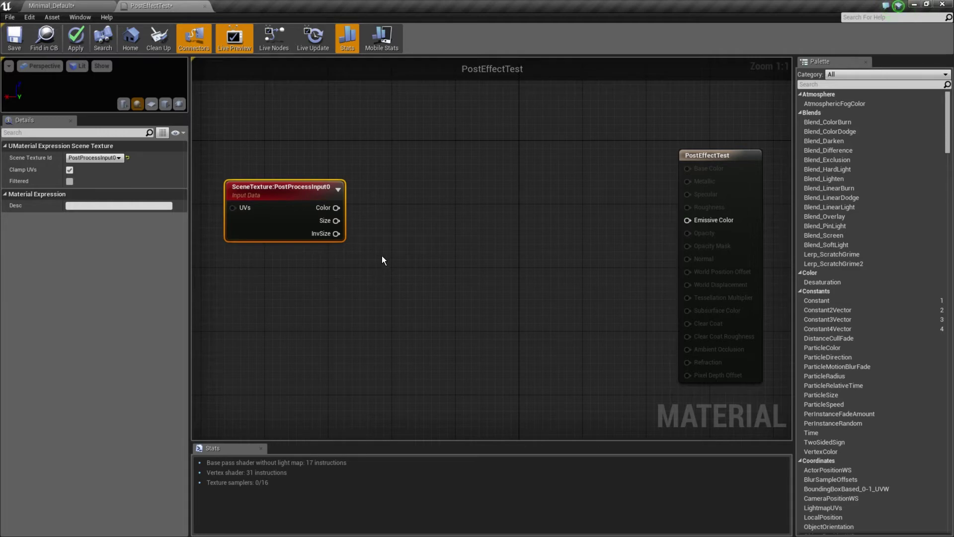
drag(284, 189, 261, 198)
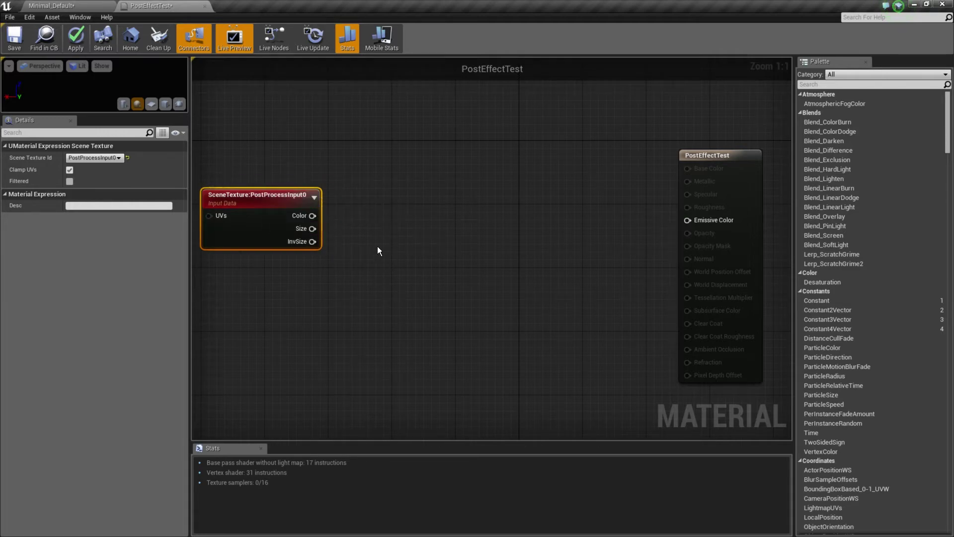
- Add a SplitComponents node beside the SceneTexture node and connect the Color output to its Color (V3) input
right_click(403, 216)
text(split)
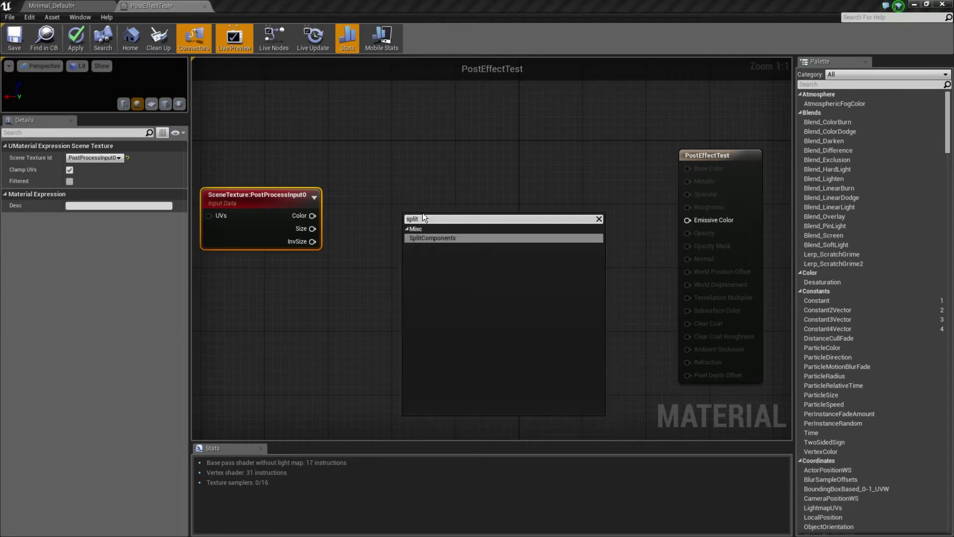
key(Return)
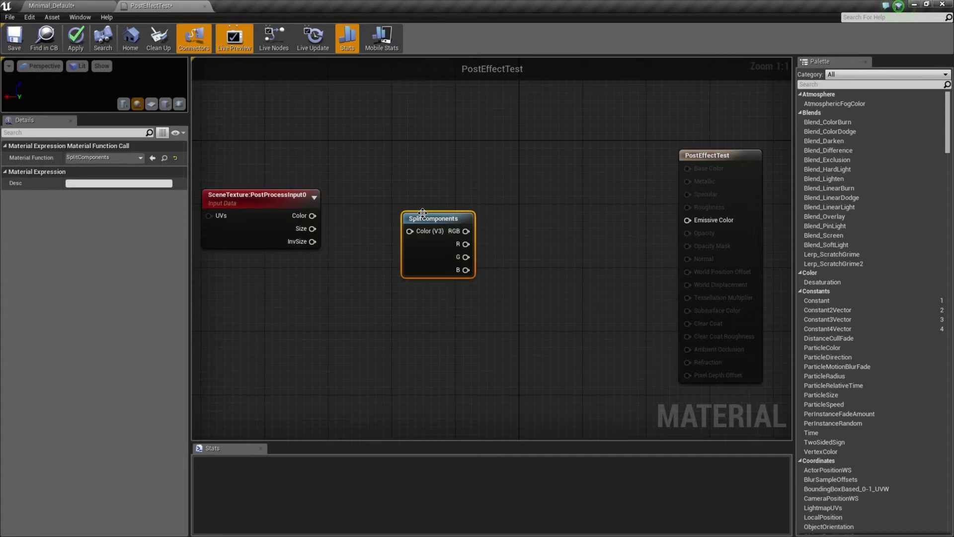
drag(439, 214, 382, 186)
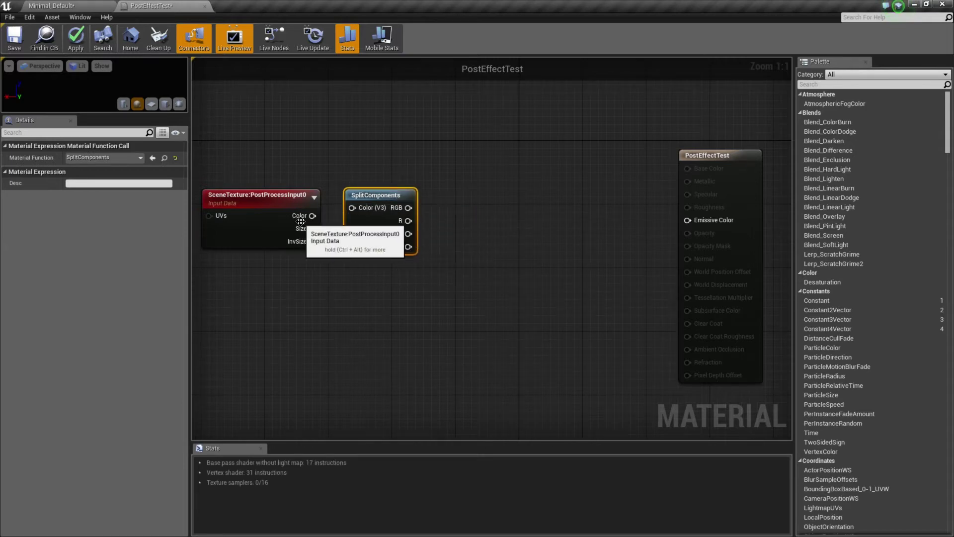
drag(313, 215, 390, 206)
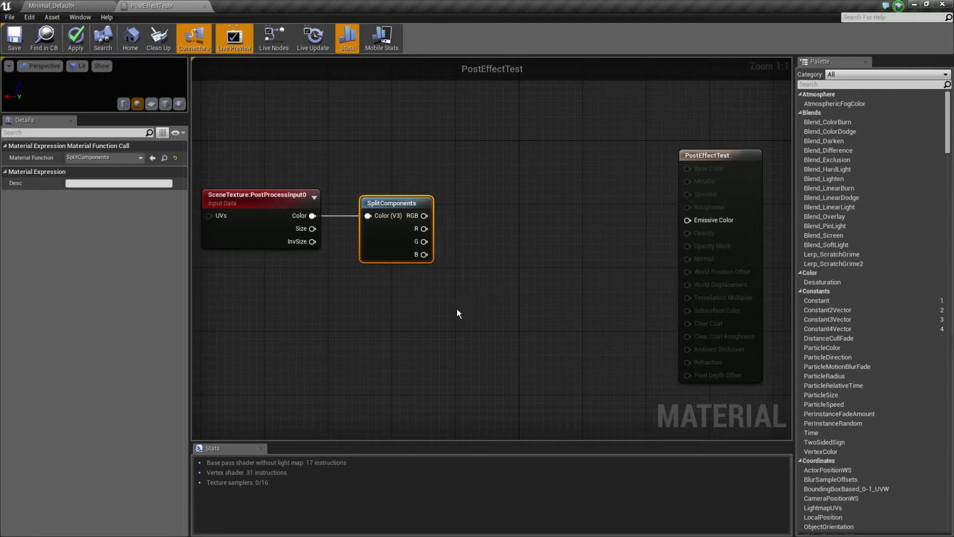
- Add an Add node after SplitComponents and connect the R and G outputs to its A and B inputs
right_drag(457, 309, 426, 312)
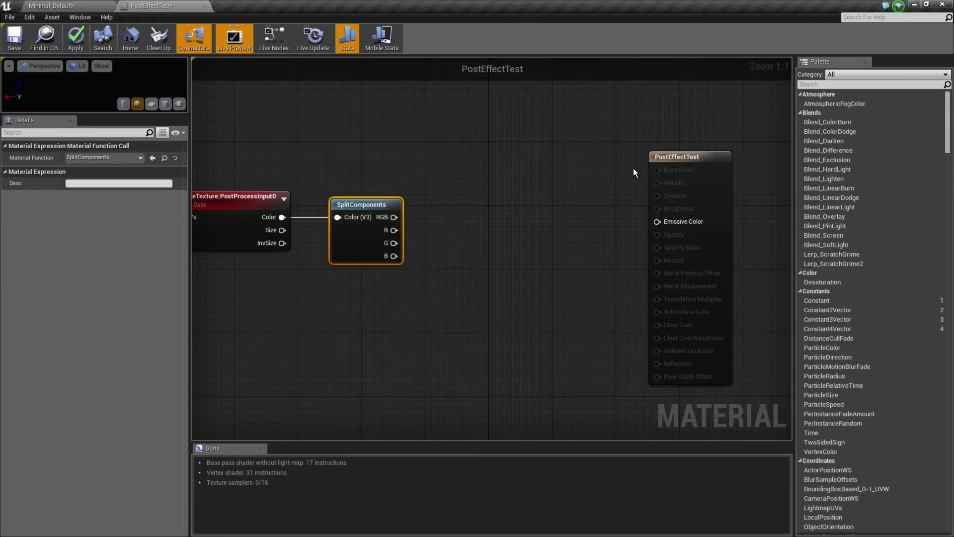
drag(671, 157, 717, 159)
right_click(497, 269)
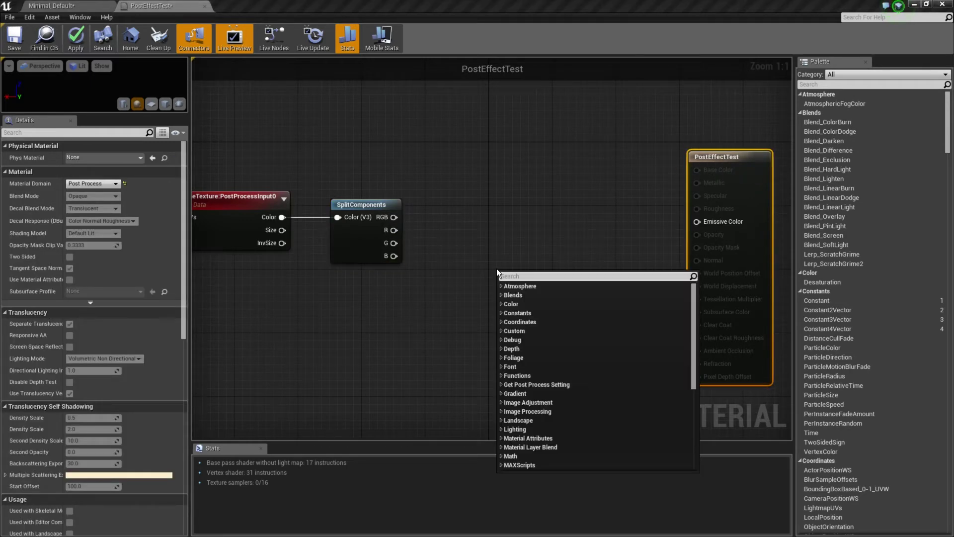
text(add)
key(Return)
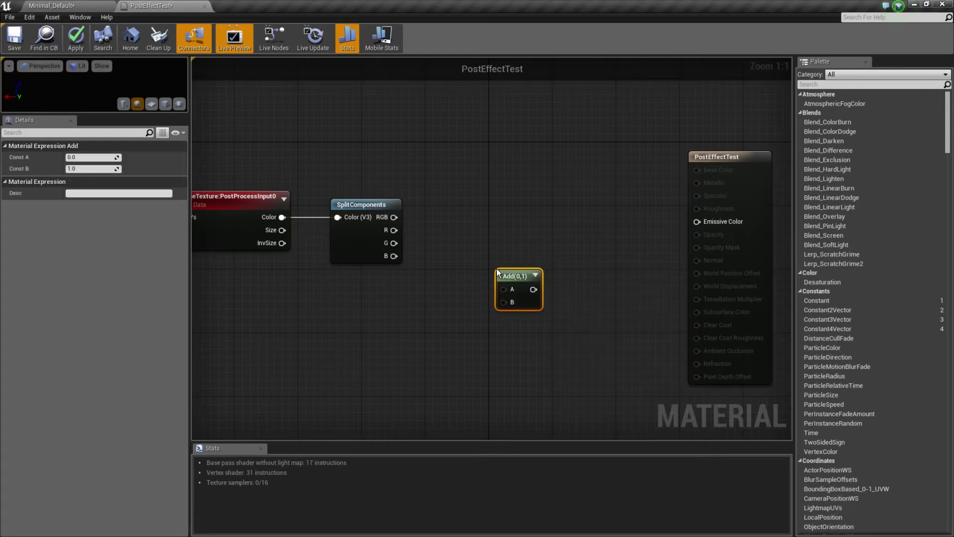
drag(500, 269, 455, 232)
drag(394, 230, 449, 220)
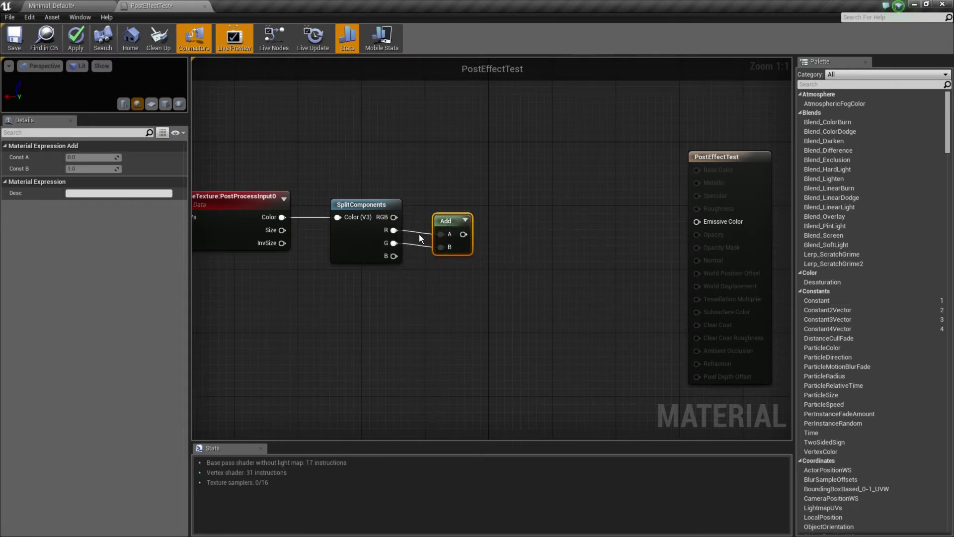
- Duplicate the Add node and connect the first Add's output to its A input and the SplitComponents B output to its B input
key(ctrl+w)
drag(485, 246, 525, 246)
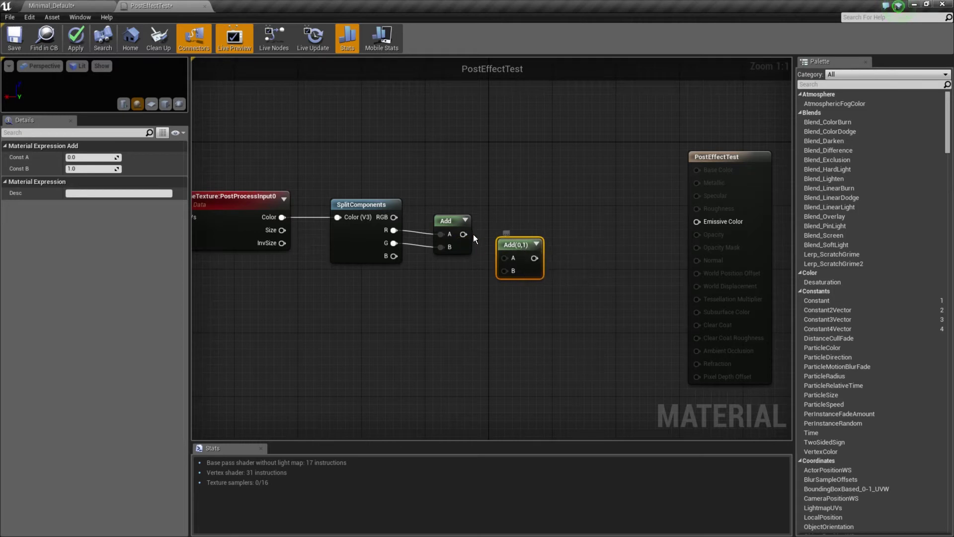
drag(463, 234, 504, 258)
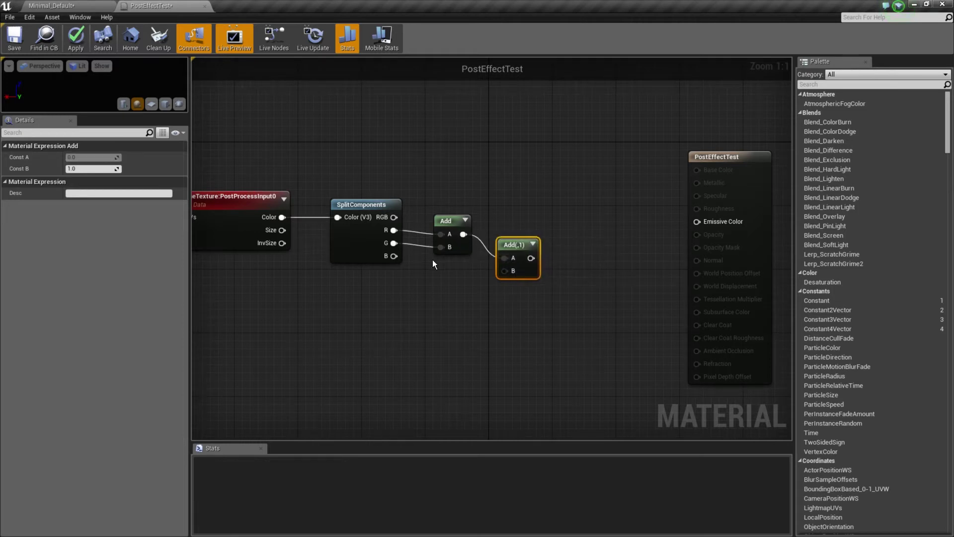
drag(400, 256, 504, 271)
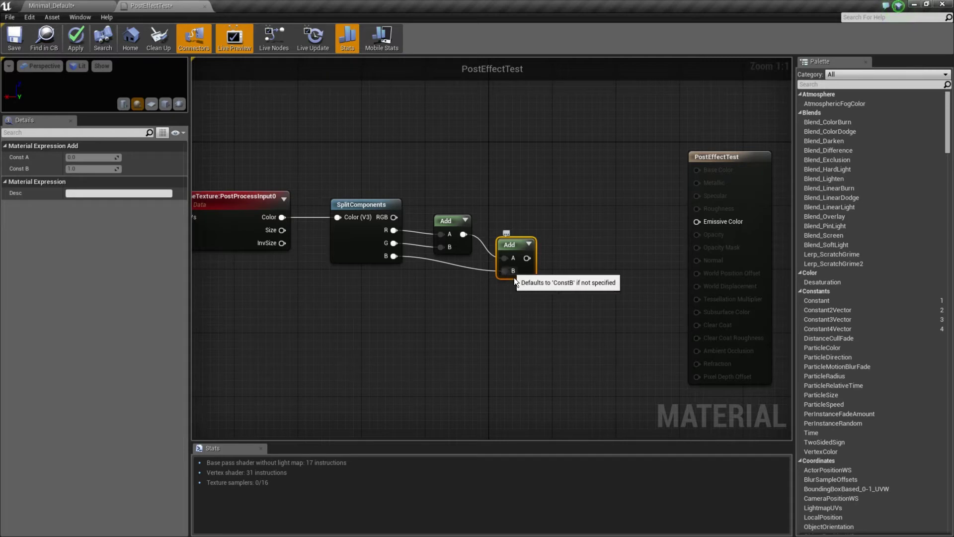
drag(514, 244, 506, 244)
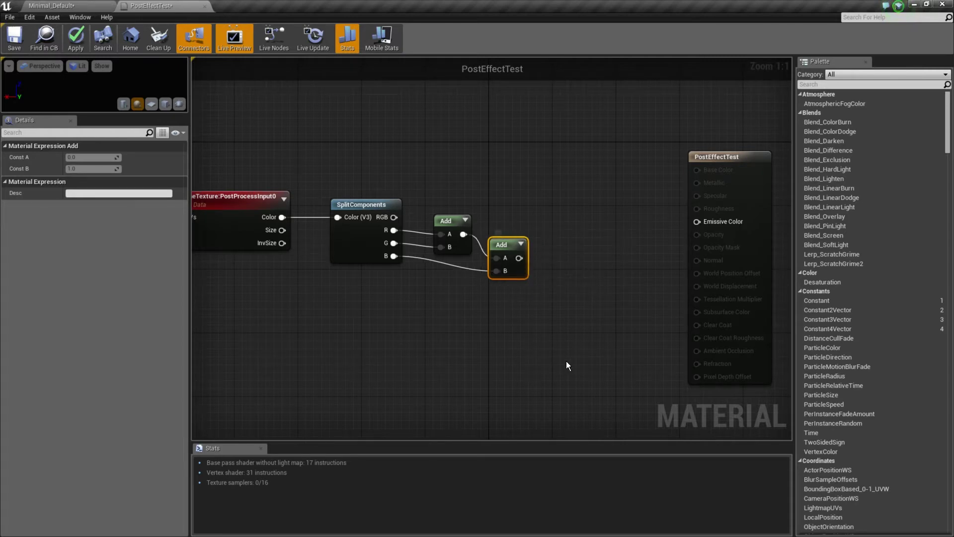
- Add a Divide node after the second Add node and connect that Add's output to its A input
right_click(574, 344)
text(div)
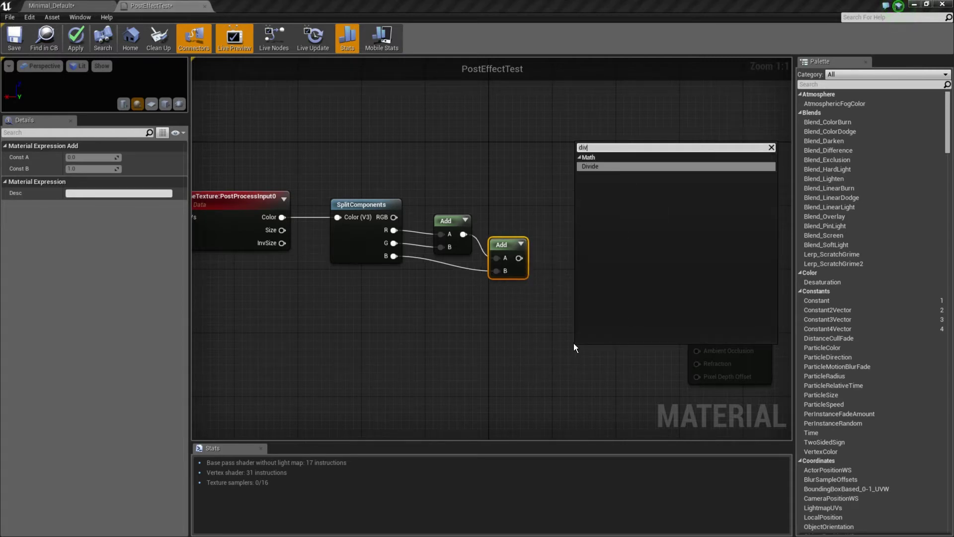
click(604, 166)
drag(597, 363, 553, 258)
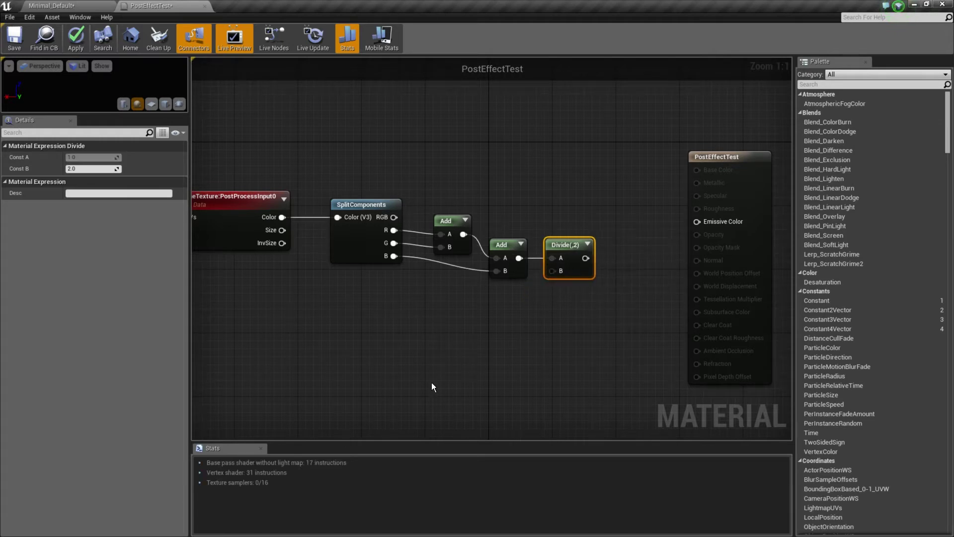
- Set the Divide node's Const B to 3, connect its output to Emissive Color and apply the material
click(92, 169)
text(3)
key(Return)
drag(587, 258, 697, 222)
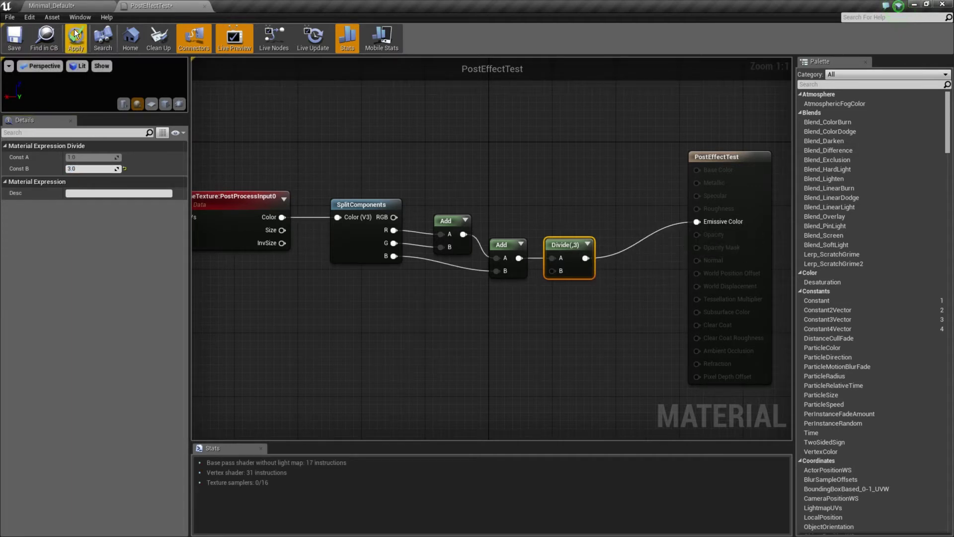
click(74, 42)
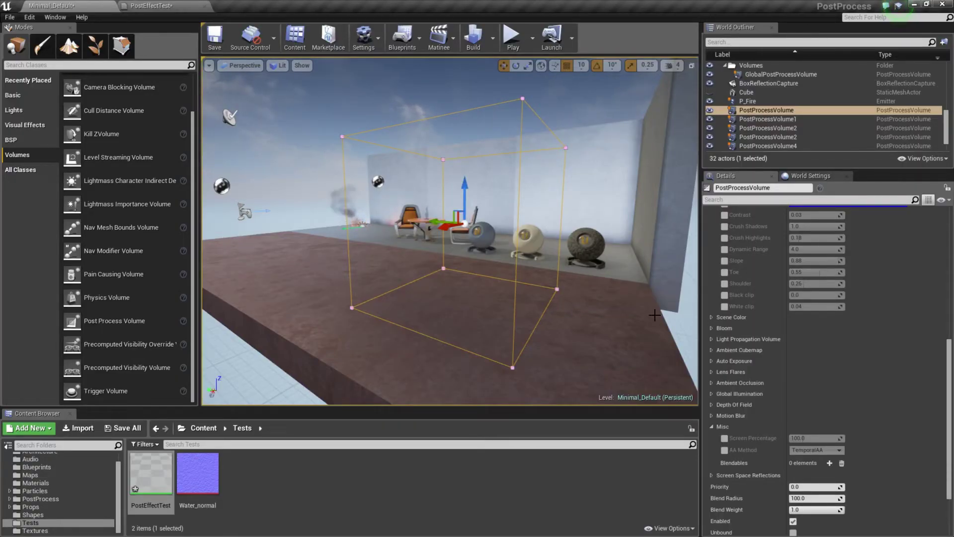
- Add a Blendables element to the selected PostProcessVolume in the level and assign the PostEffectTest material to it
mouse_move(747, 436)
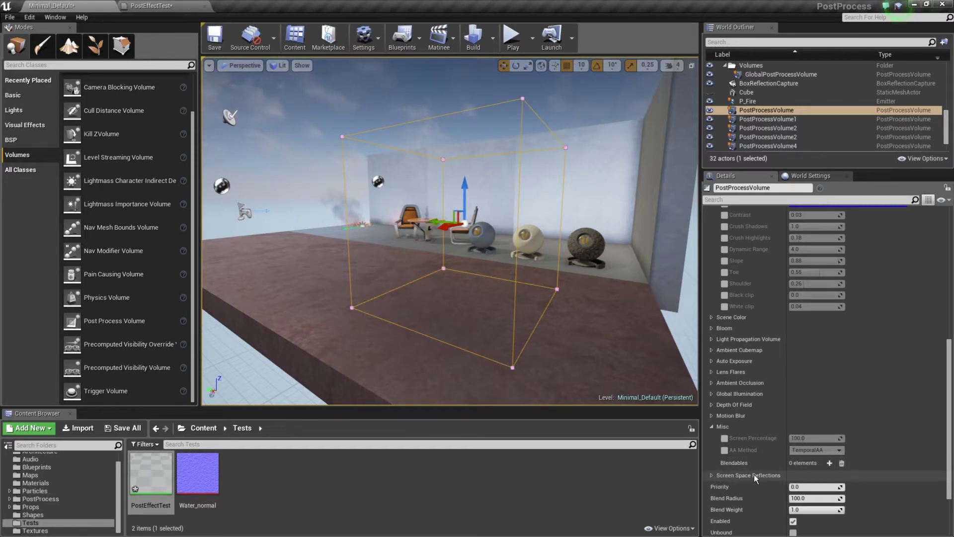
click(829, 463)
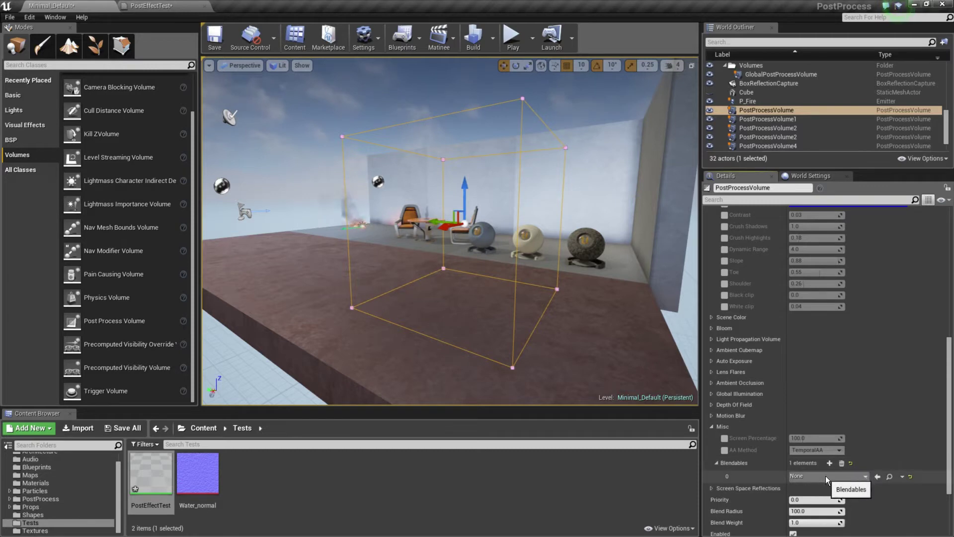
drag(150, 472, 818, 478)
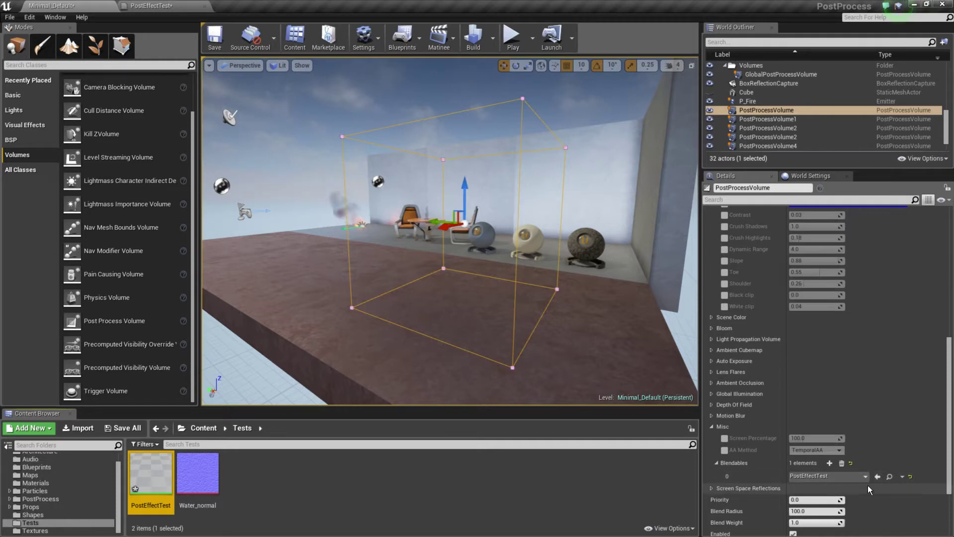
- Compare the scene from inside and outside the post process volume to check the PostEffectTest effect
drag(446, 325, 445, 251)
drag(471, 300, 432, 315)
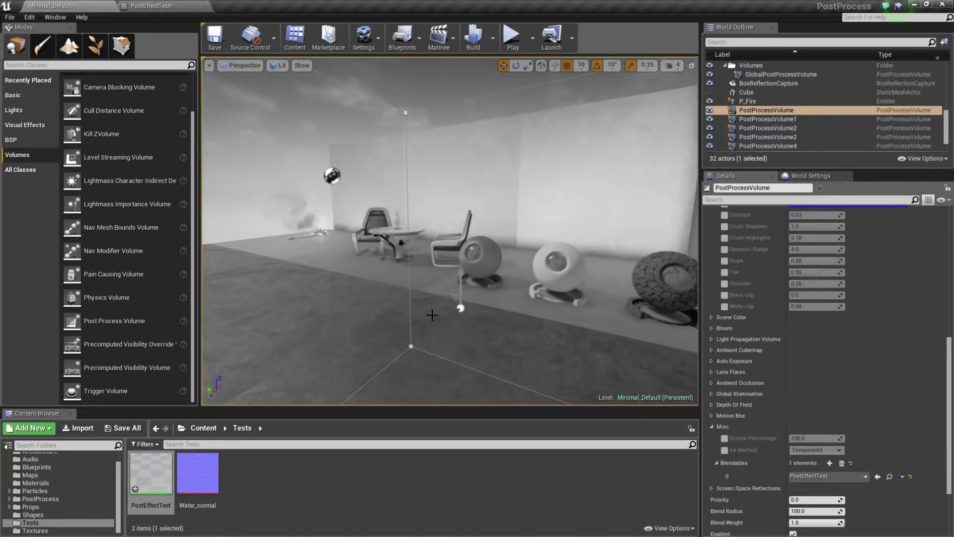
click(152, 6)
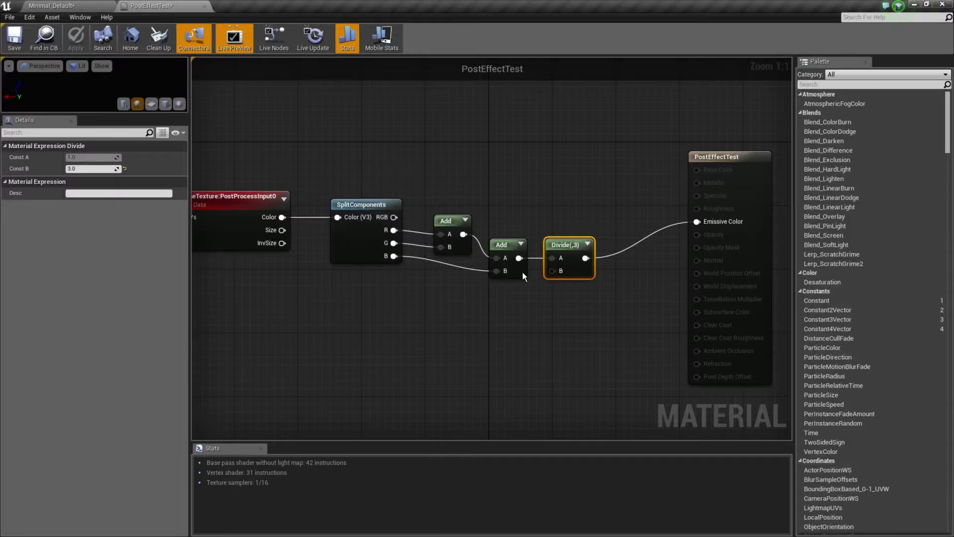
click(52, 6)
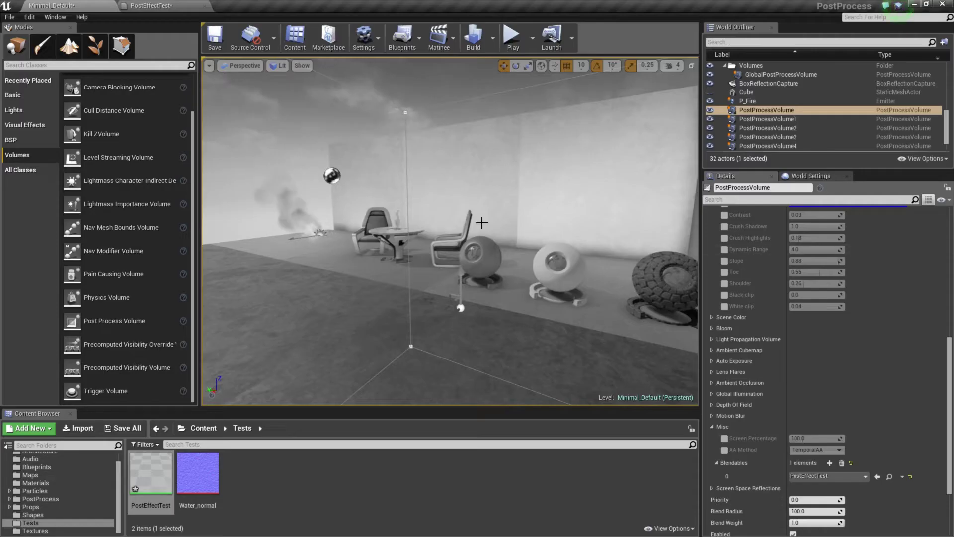
drag(481, 221, 482, 319)
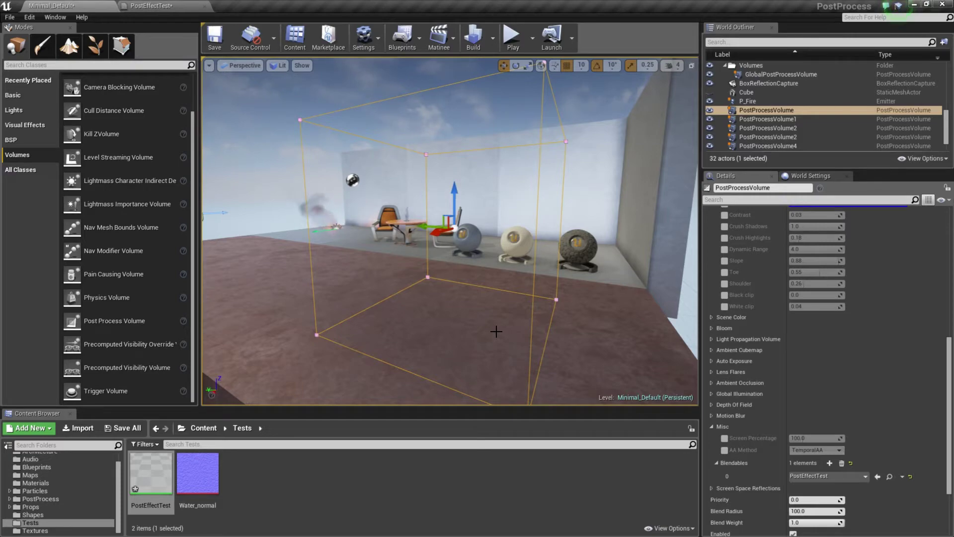
- In the PostEffectTest graph, move the SceneTexture node down and the SplitComponents-to-Divide node chain up to separate them
click(154, 6)
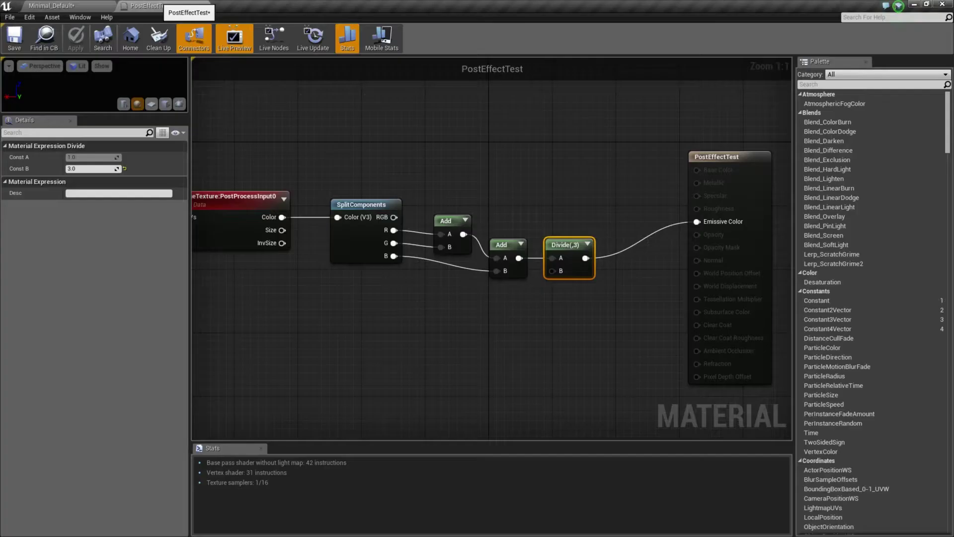
scroll(490, 378, down, 2)
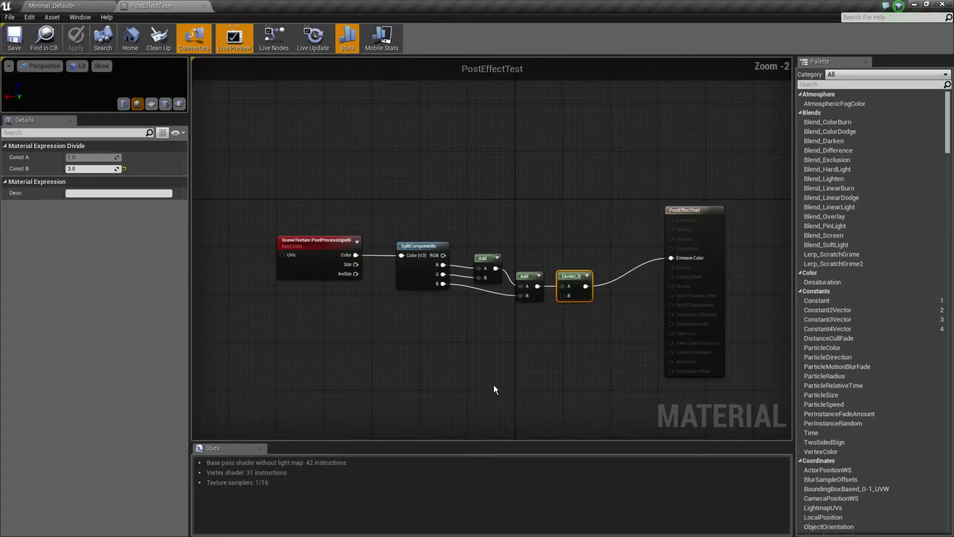
right_drag(494, 386, 502, 348)
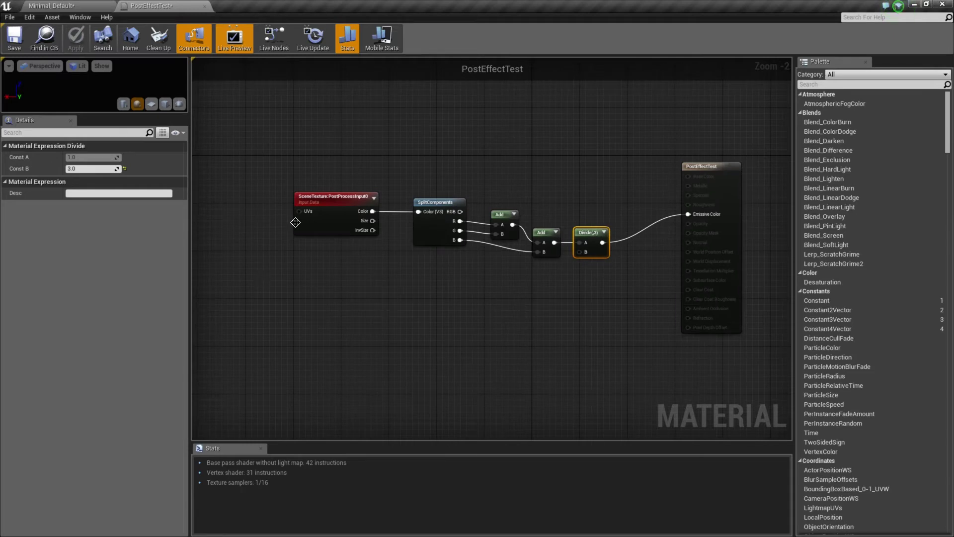
drag(323, 195, 294, 190)
drag(374, 323, 603, 201)
drag(589, 232, 550, 217)
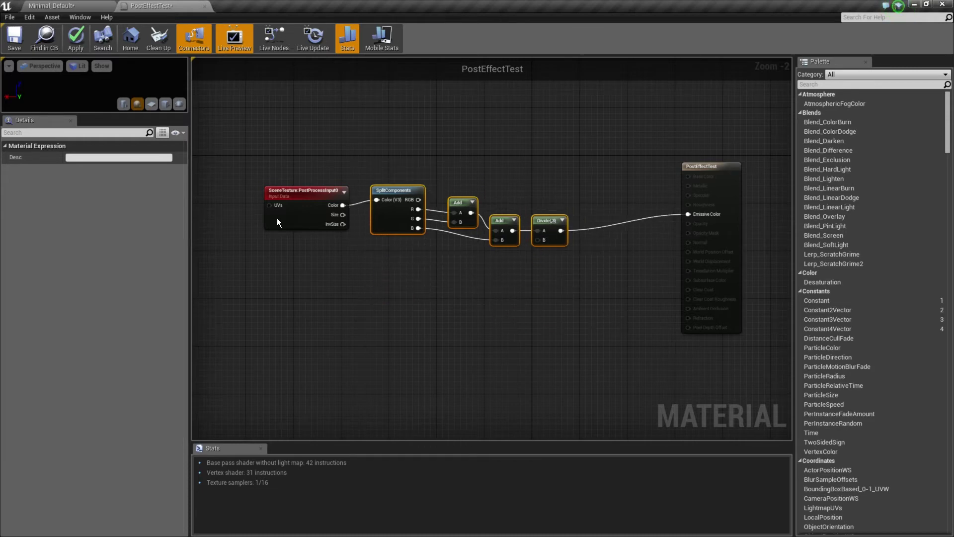
drag(282, 187, 221, 282)
drag(364, 158, 516, 181)
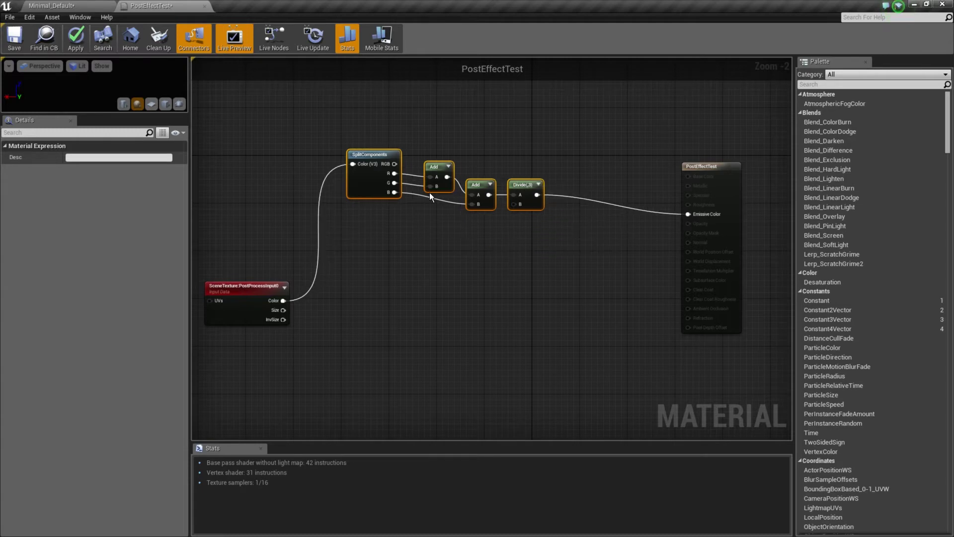
- Add a LinearInterpolate (Lerp) node and place it and the SceneTexture node above the SplitComponents-to-Divide chain
right_click(509, 317)
text(lerp)
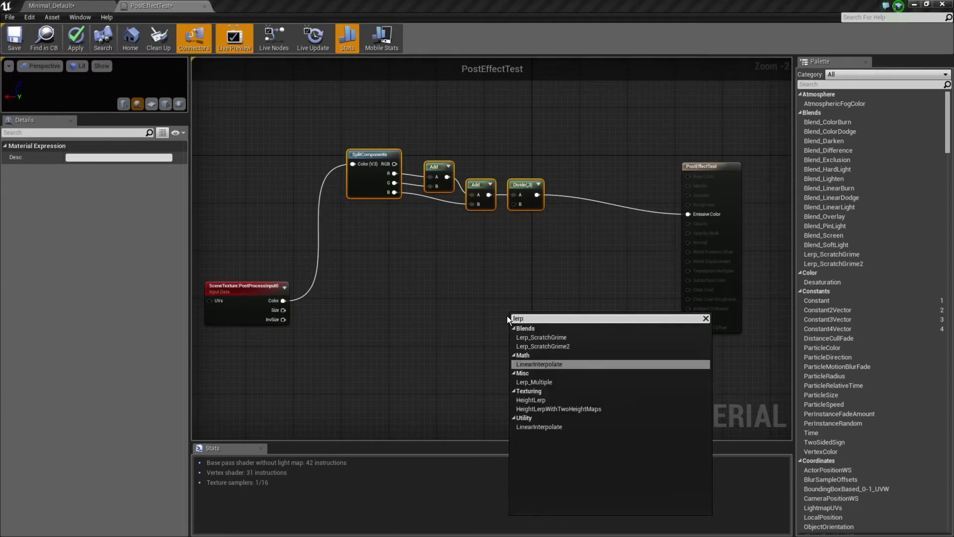
key(Return)
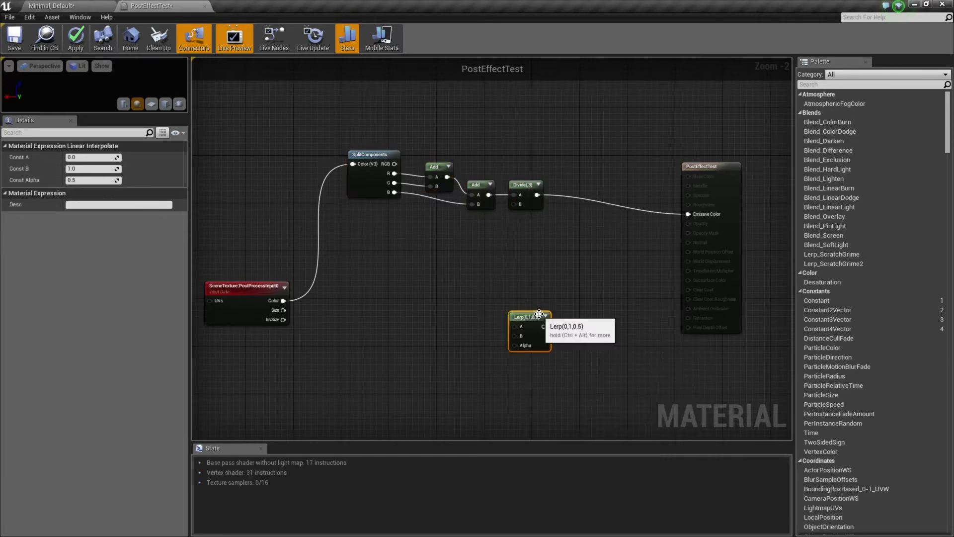
drag(531, 317, 603, 264)
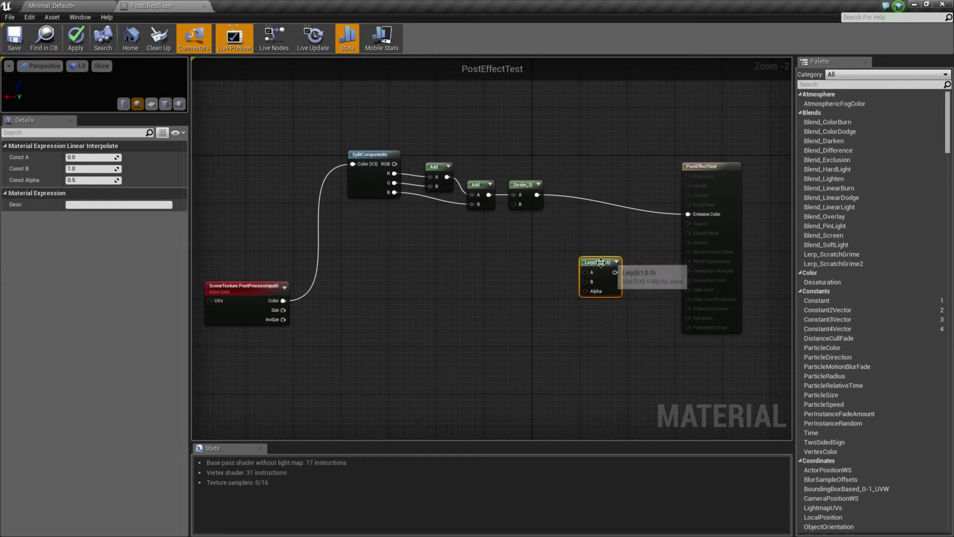
drag(242, 286, 262, 109)
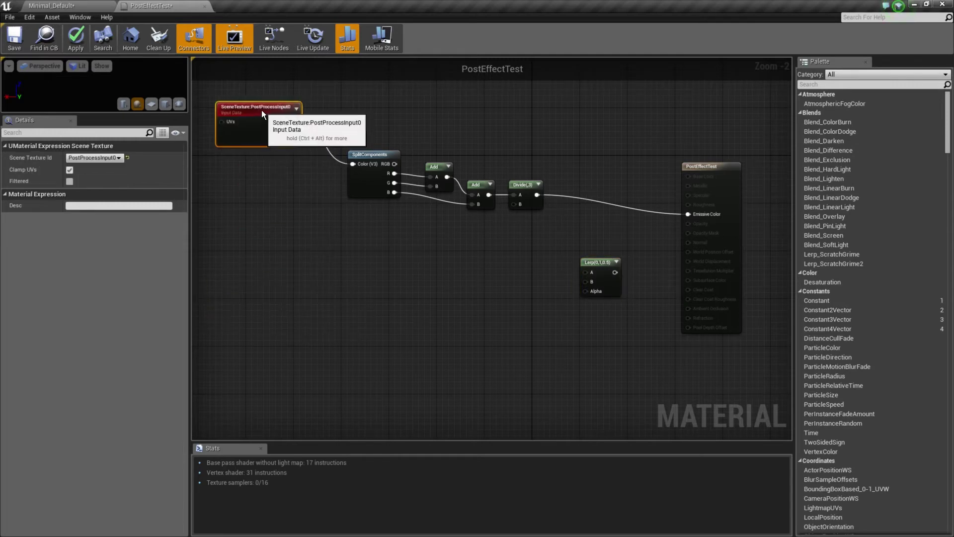
right_drag(400, 341, 396, 407)
drag(590, 326, 573, 164)
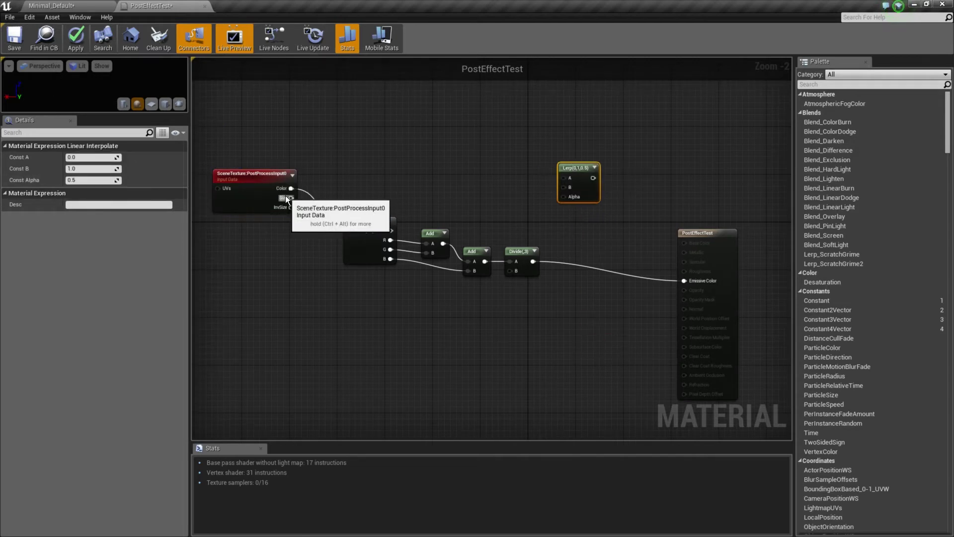
- Wire SceneTexture Color into Lerp A, Divide into Lerp B and Lerp into Emissive Color, placing the Lerp just before the result node
drag(291, 189, 595, 166)
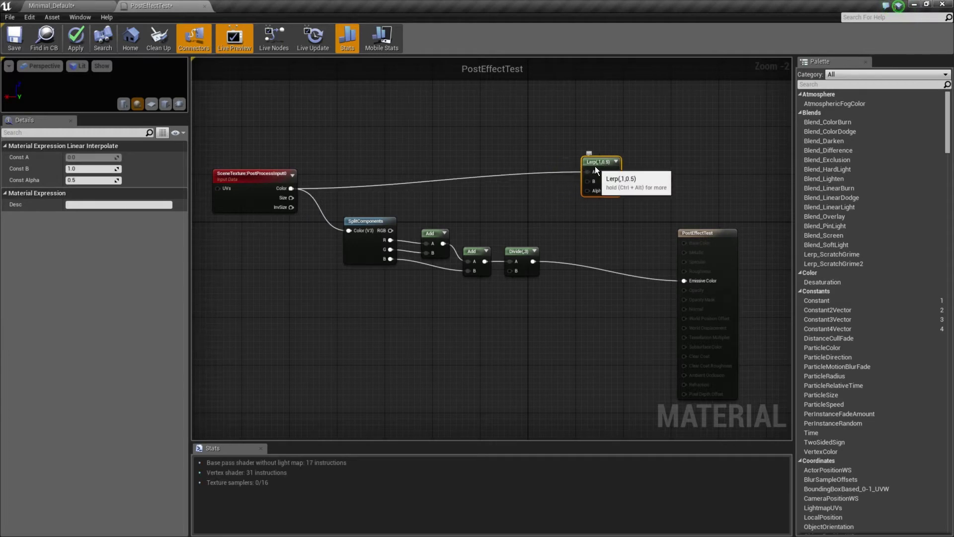
drag(531, 261, 682, 281)
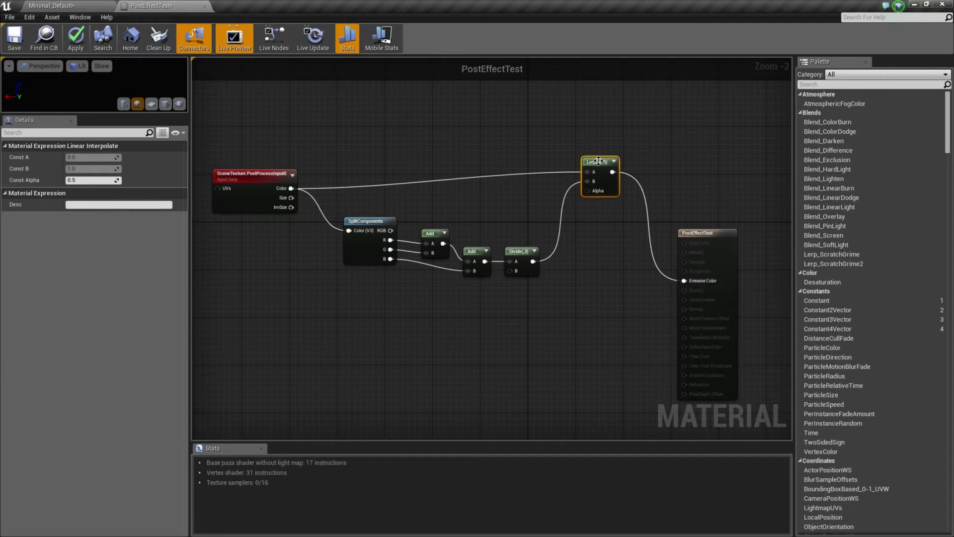
drag(598, 161, 610, 209)
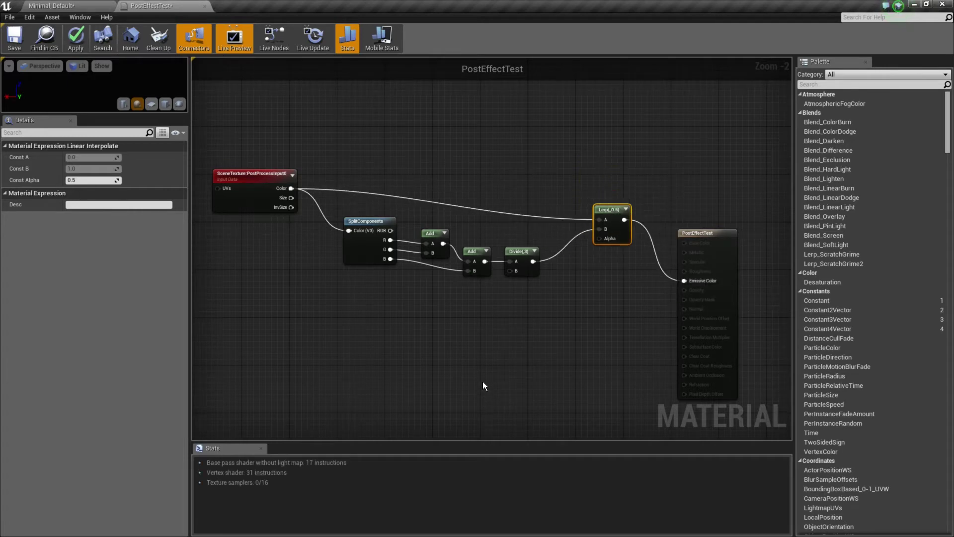
- Add a Constant node below the Divide node and convert it to a parameter
right_click(490, 335)
text(constant)
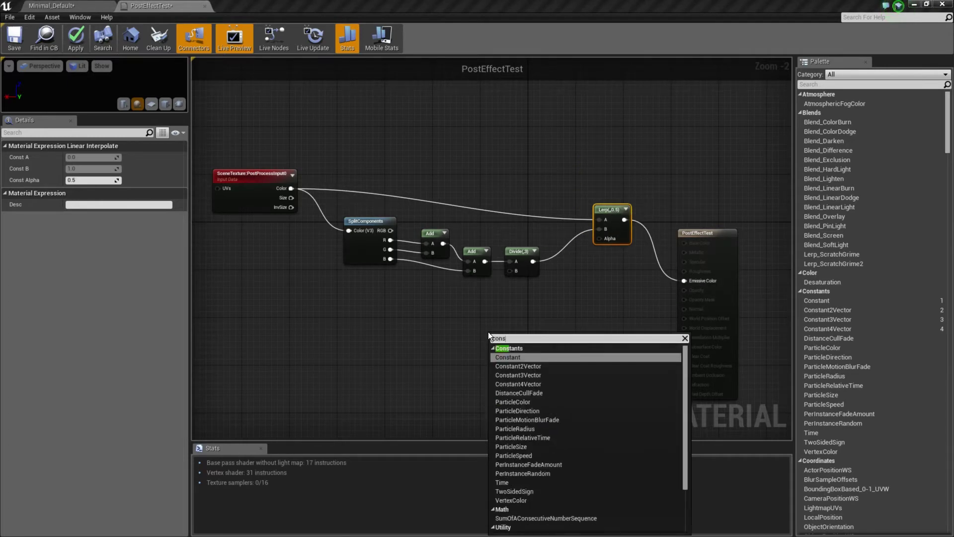
key(Return)
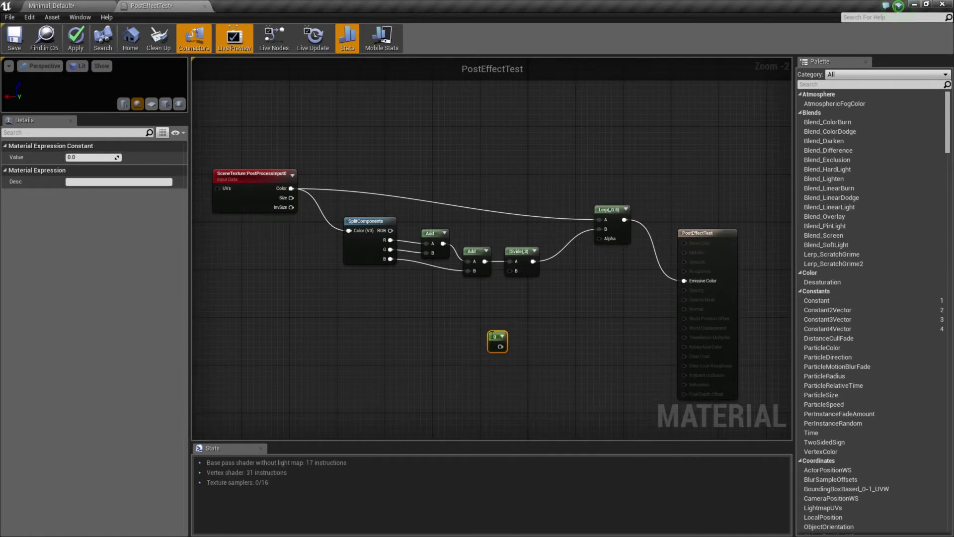
right_click(497, 338)
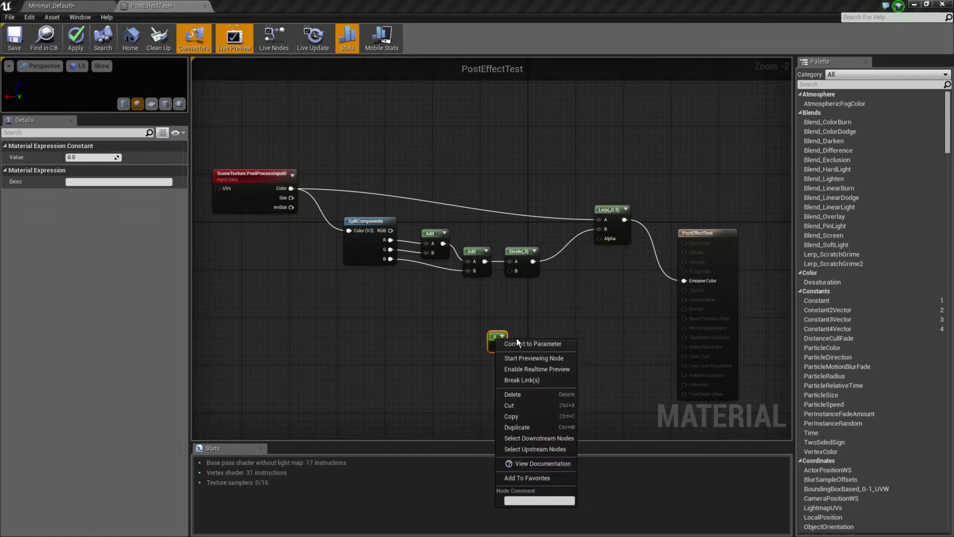
click(518, 344)
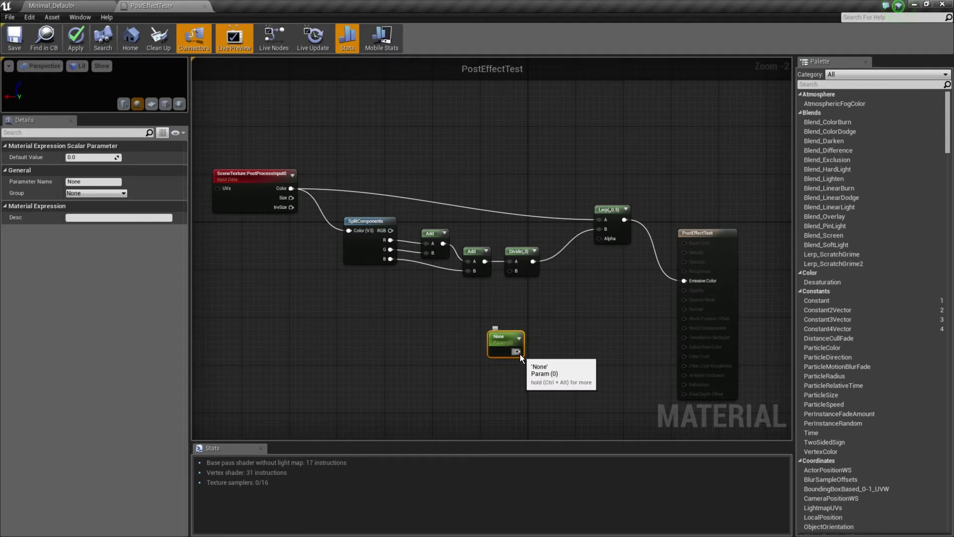
- Connect the new scalar parameter to the Lerp's Alpha input and name it Intensity, applying the material changes
drag(517, 352, 601, 239)
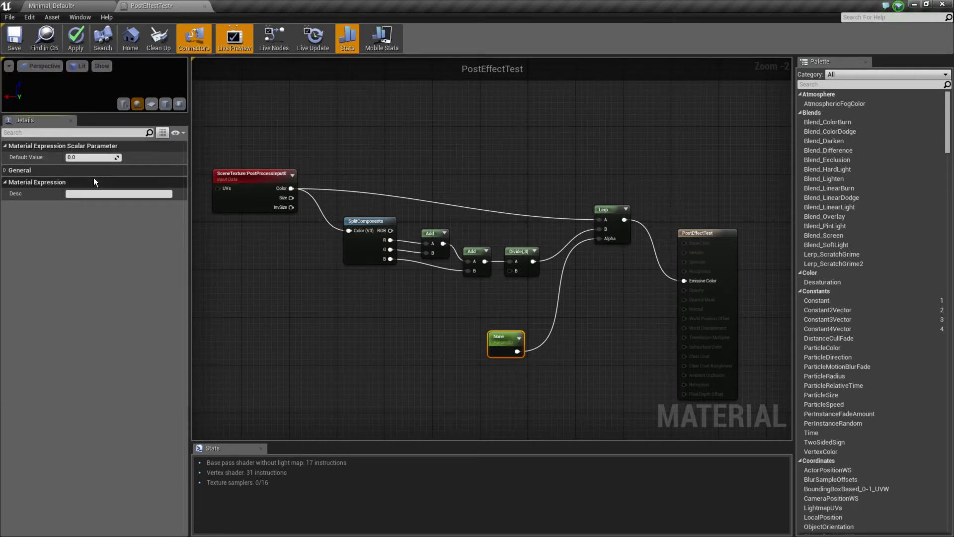
click(91, 181)
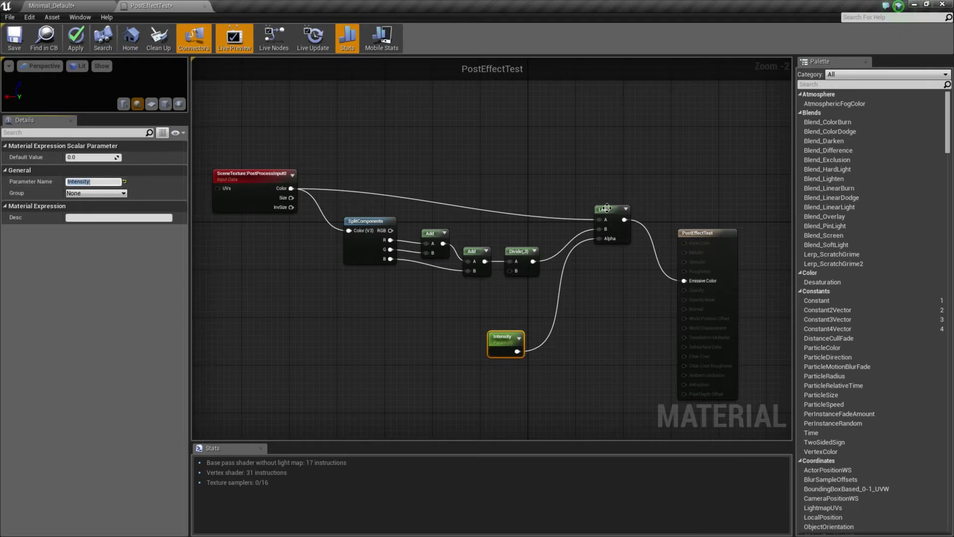
click(78, 36)
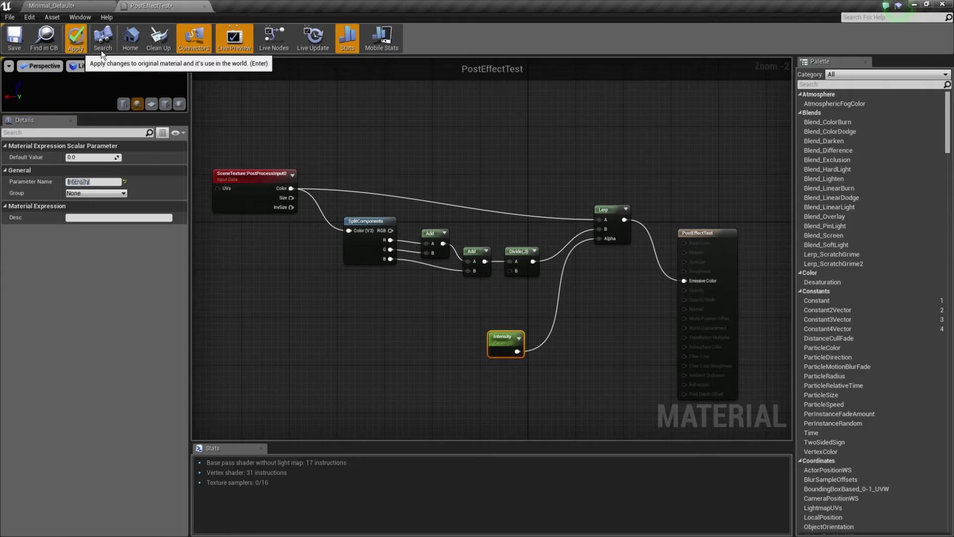
- In the level editor, create a material instance of PostEffectTest named PostEffectTest_Inst in the Tests folder
click(52, 5)
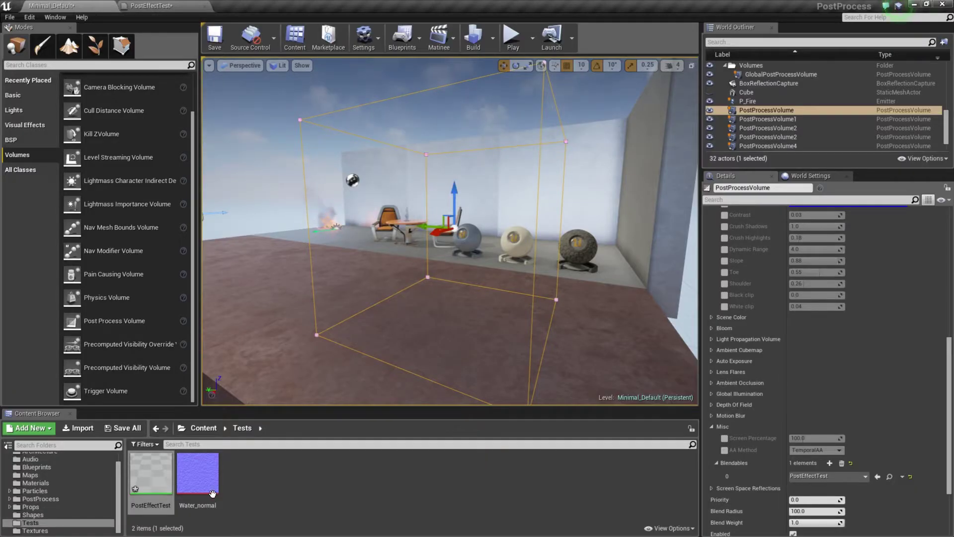
right_click(150, 476)
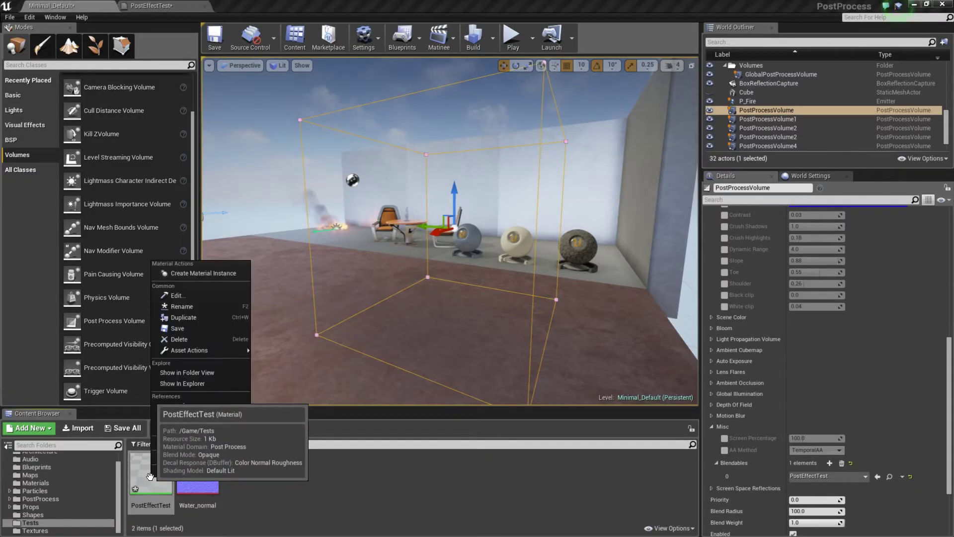
click(213, 273)
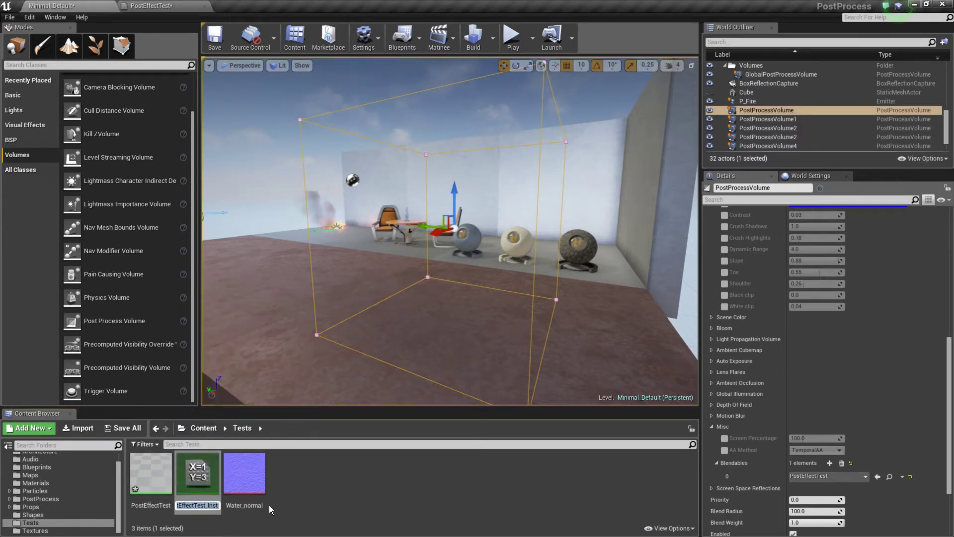
key(Return)
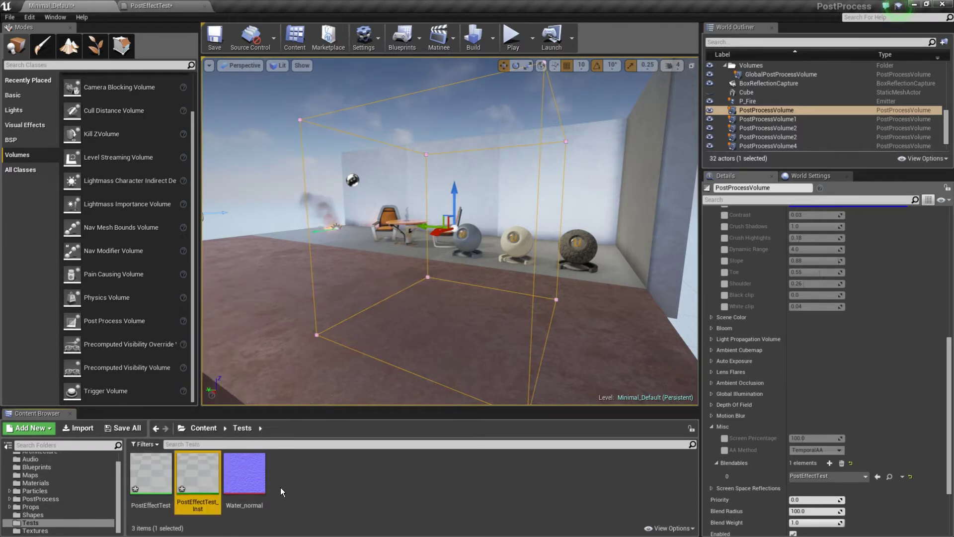
- Open PostEffectTest_Inst, enable its Intensity parameter override and set it to 1.0
double_click(201, 485)
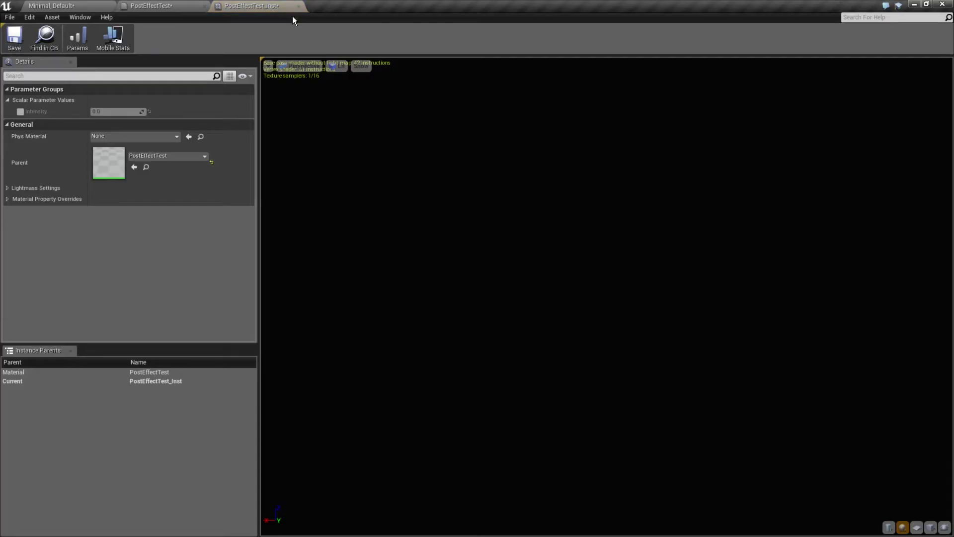
click(20, 111)
click(108, 112)
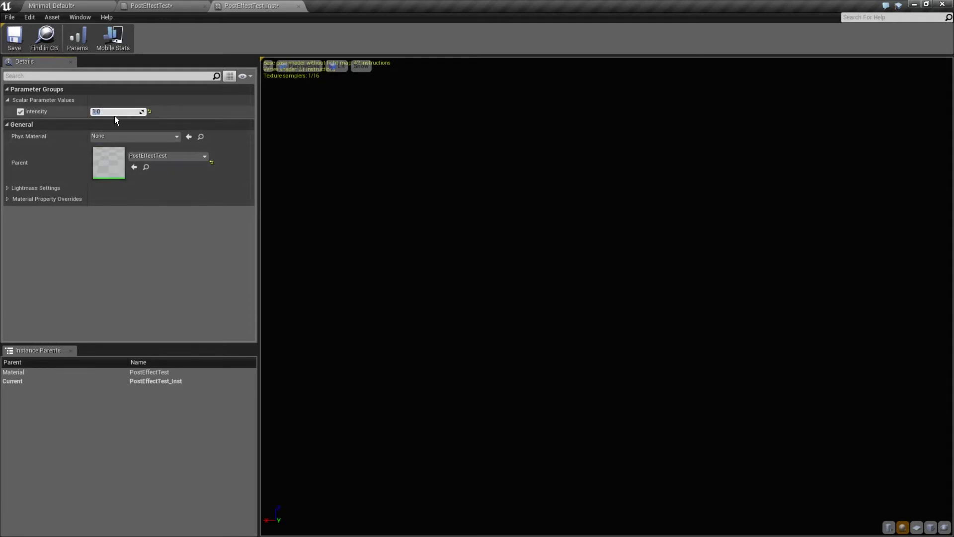
- Save the material instance and assign PostEffectTest_Inst to Blendables element 0 of the selected PostProcessVolume in the level
click(13, 41)
click(13, 44)
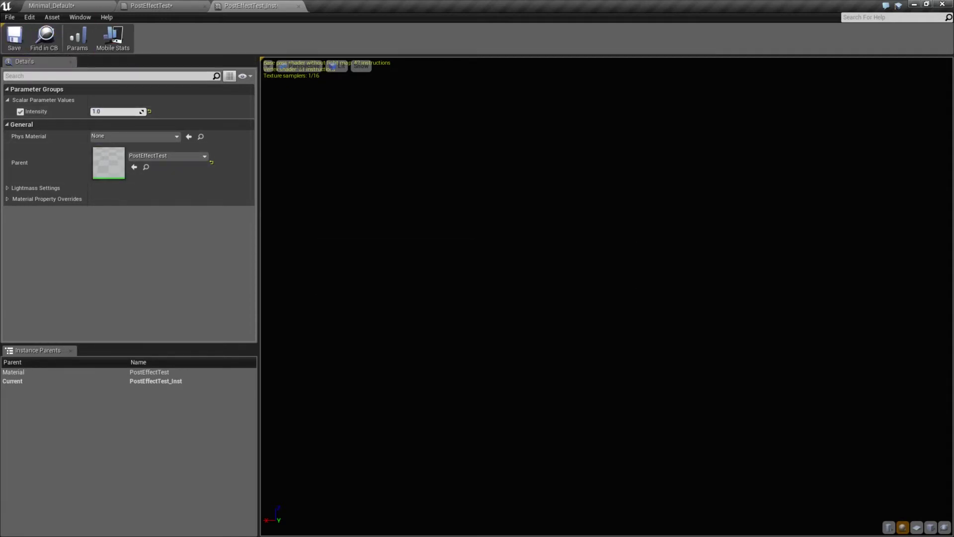
click(51, 5)
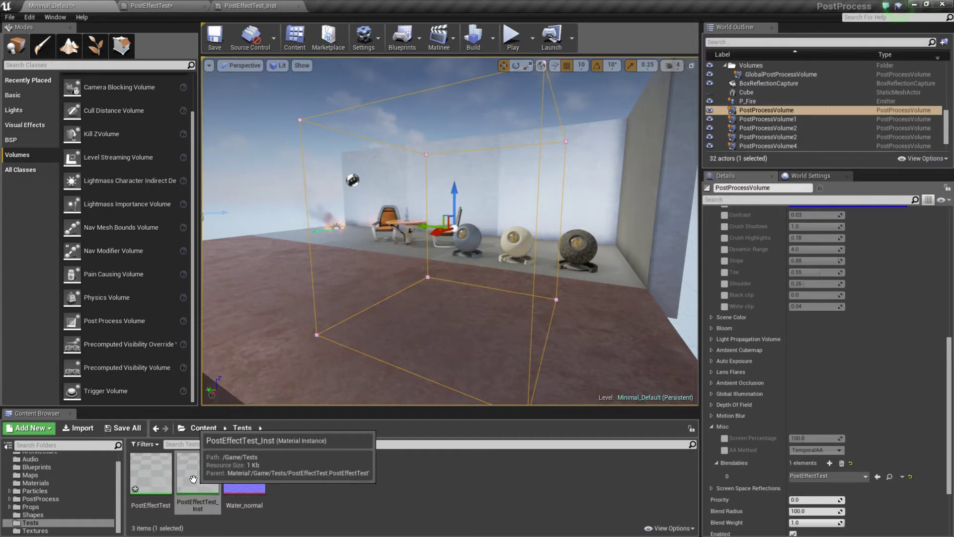
drag(198, 473, 840, 477)
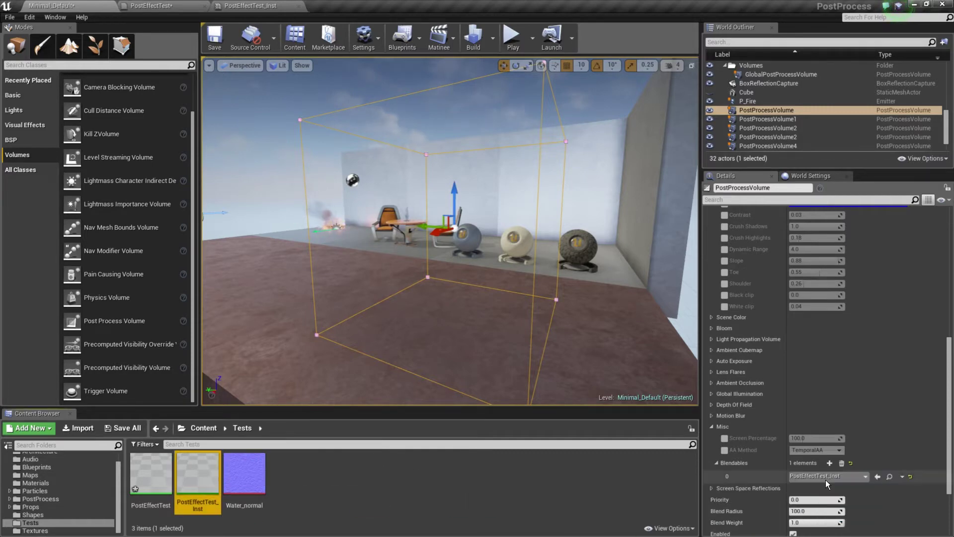
- Move the PostProcessVolume to the platform's far end near the fire and place a new Post Process Volume beside the chairs and spheres
drag(421, 337, 448, 333)
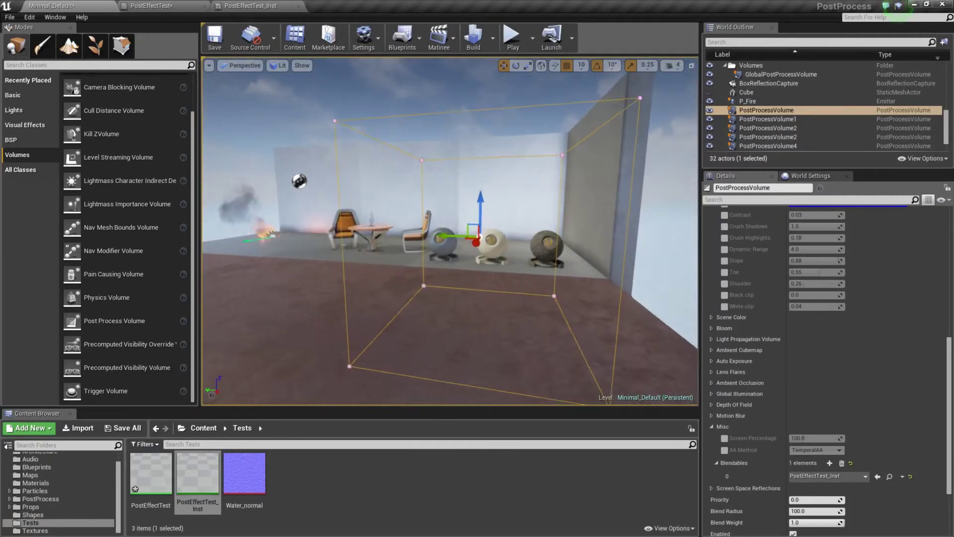
mouse_move(417, 216)
mouse_down()
mouse_move(418, 187)
mouse_move(425, 220)
mouse_up()
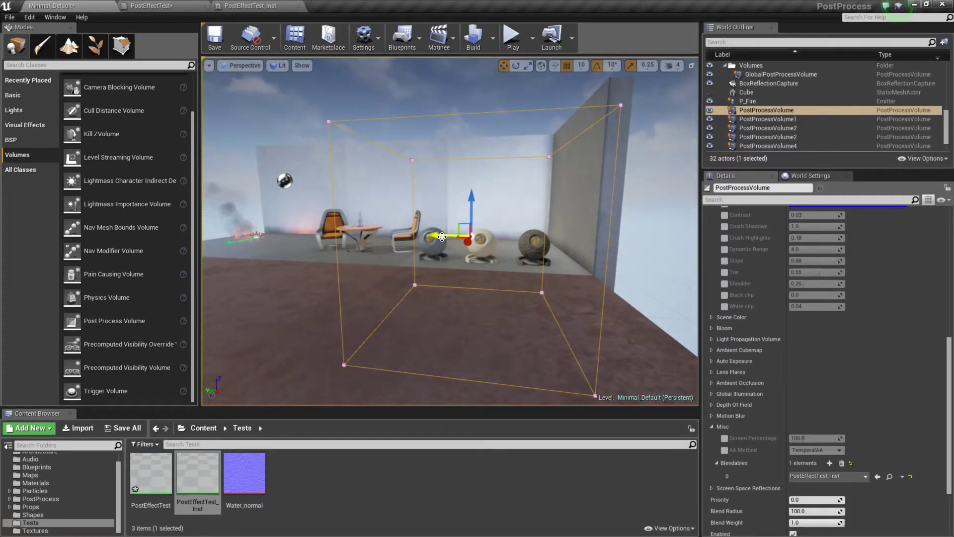
drag(442, 236, 169, 237)
mouse_move(362, 260)
mouse_down()
mouse_move(268, 266)
mouse_move(366, 264)
mouse_up()
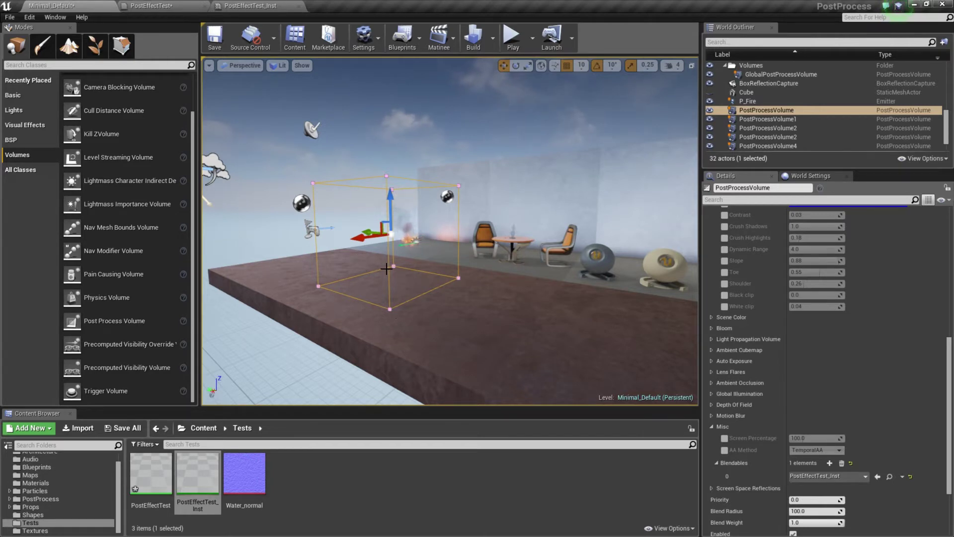
right_drag(388, 269, 453, 315)
key(a)
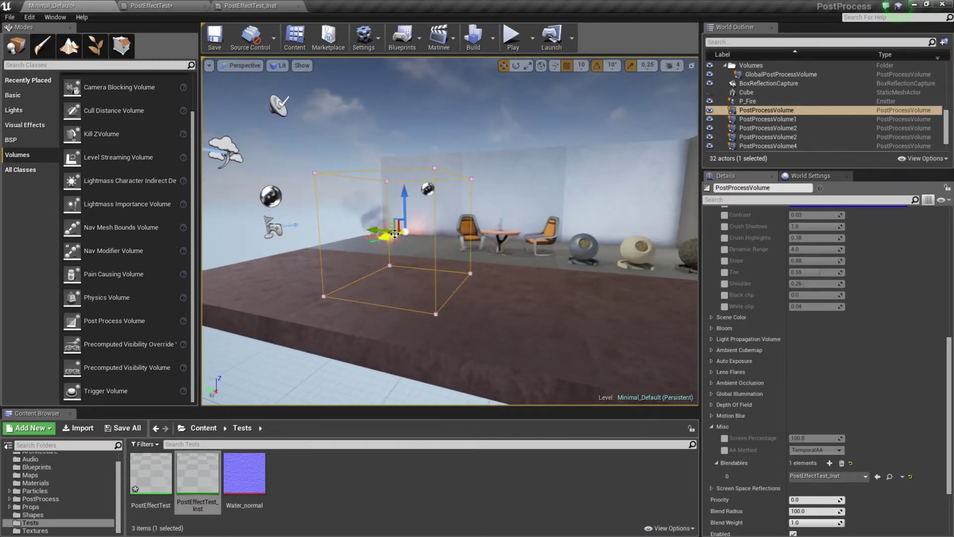
drag(381, 229, 343, 230)
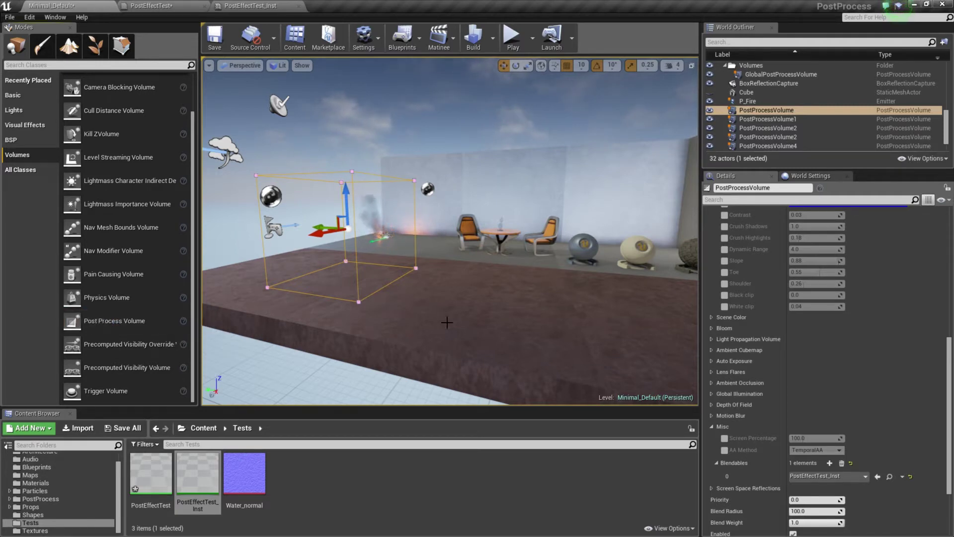
drag(129, 329, 564, 309)
right_drag(564, 309, 574, 318)
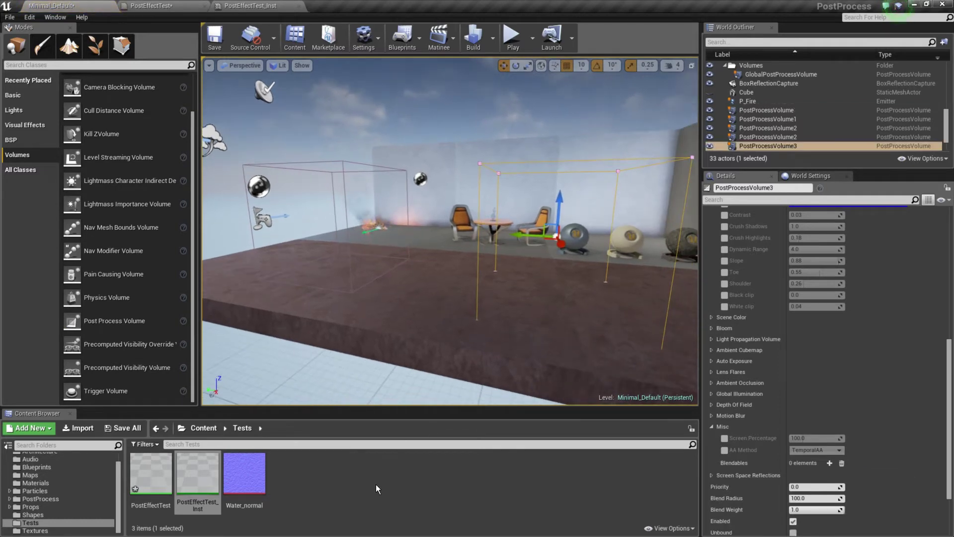
- Create a new material named SubMarine in the Tests folder
right_click(314, 479)
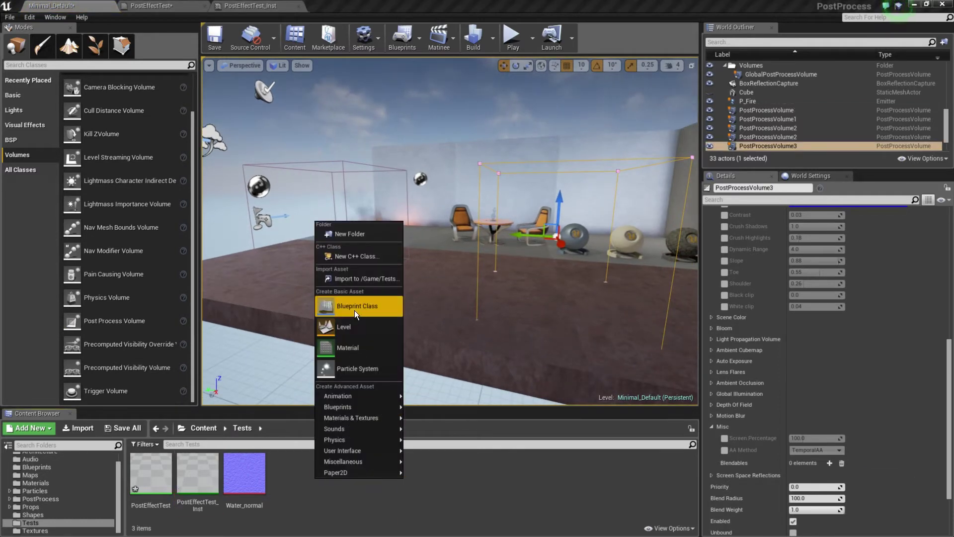
click(356, 347)
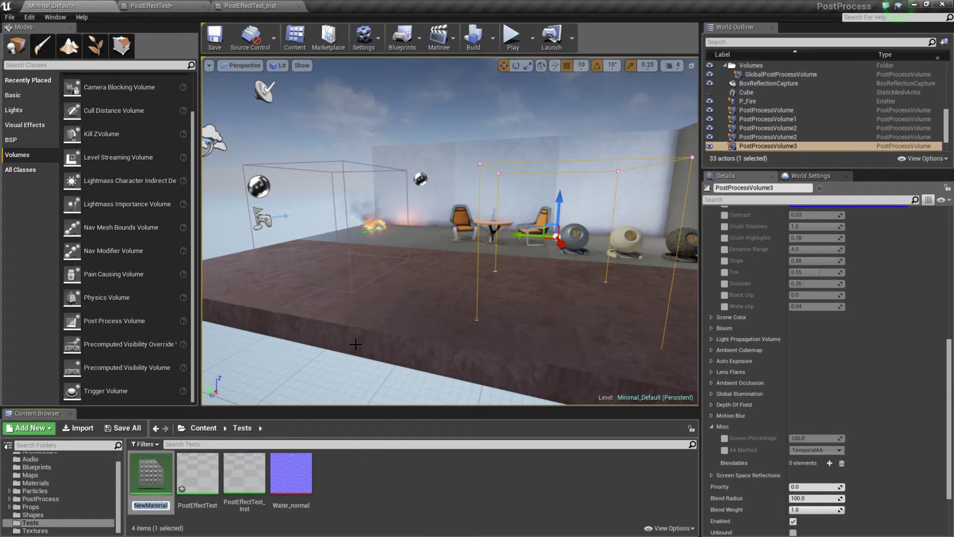
text(Sub)
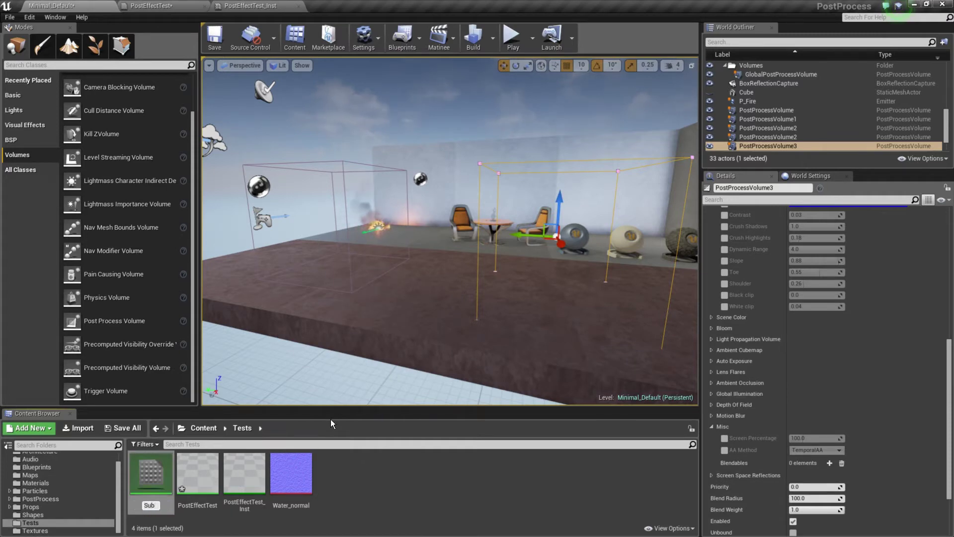
text(Marine)
key(Return)
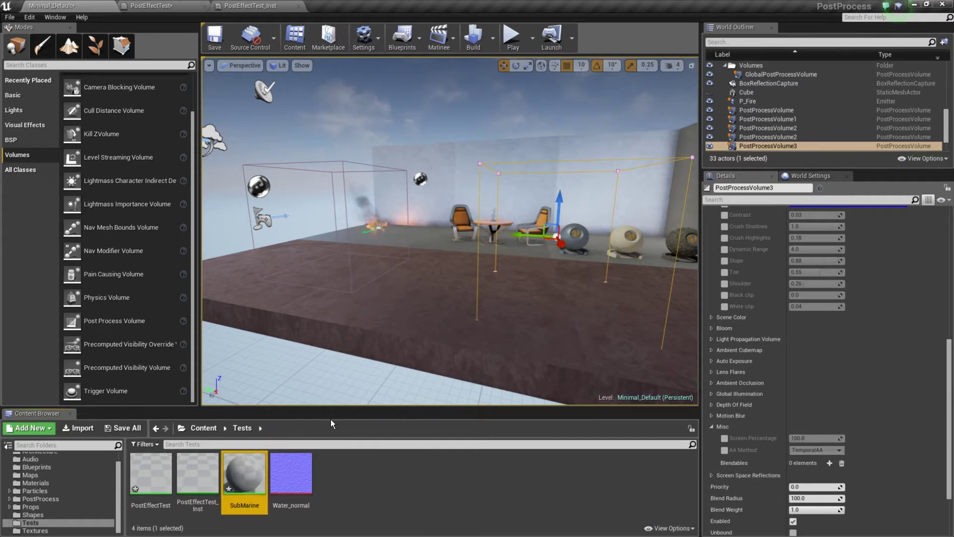
- Open the SubMarine material, shift its result node aside for working space and set the Material Domain to Post Process
double_click(240, 475)
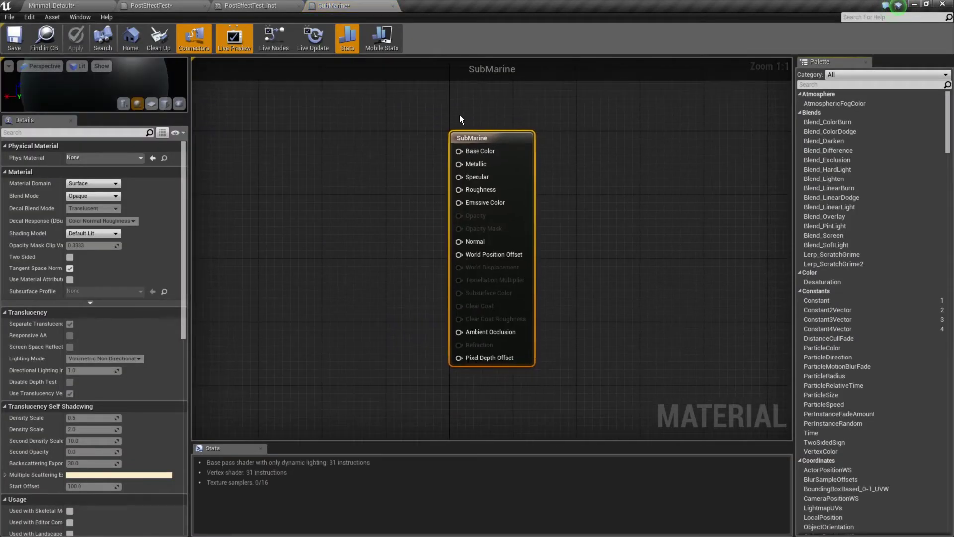
drag(483, 134, 609, 133)
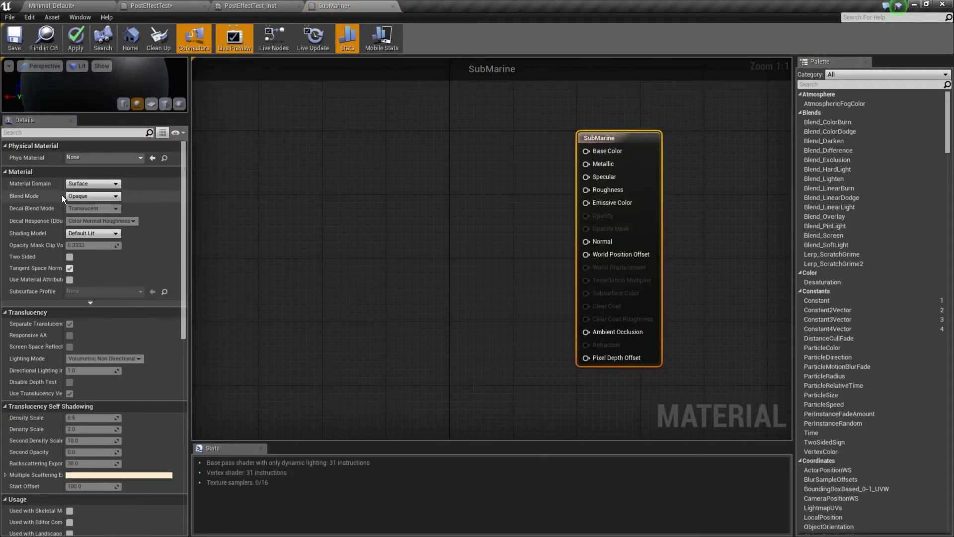
click(79, 183)
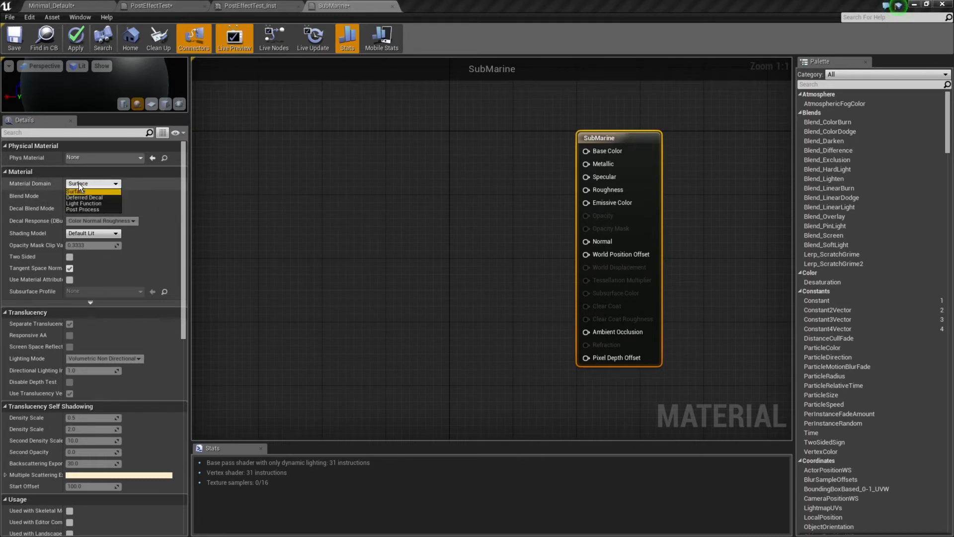
click(90, 209)
- Add a SceneTexture node to the left of the SubMarine result node
right_drag(503, 268, 566, 277)
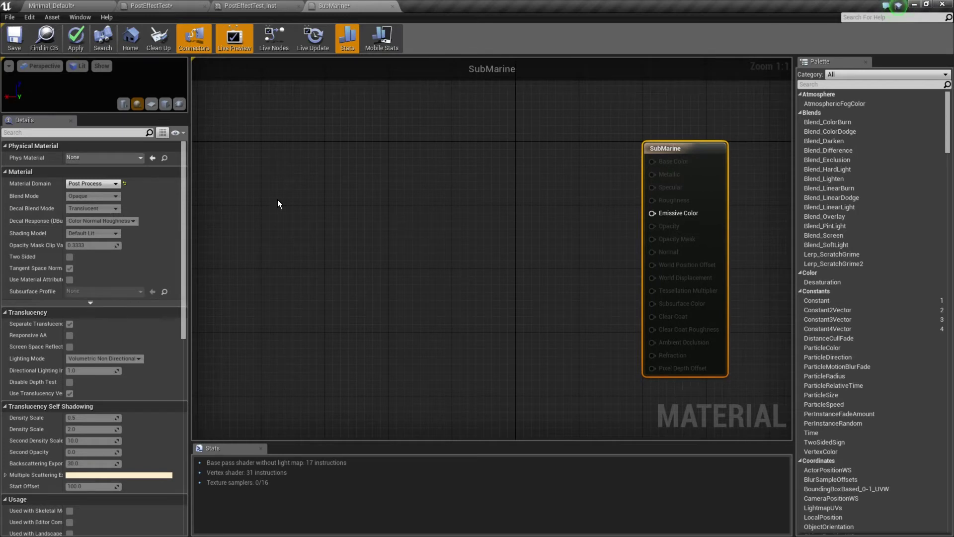
right_click(265, 204)
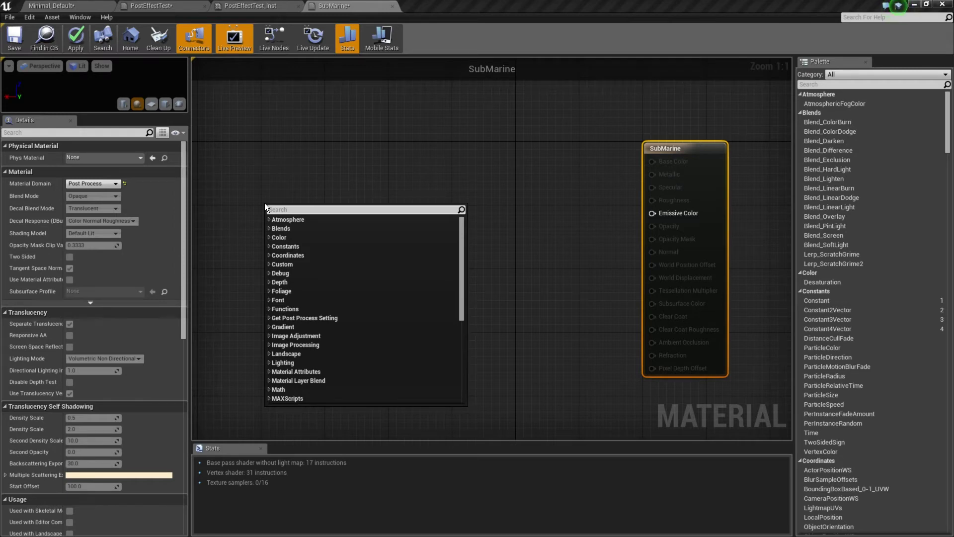
text(sce)
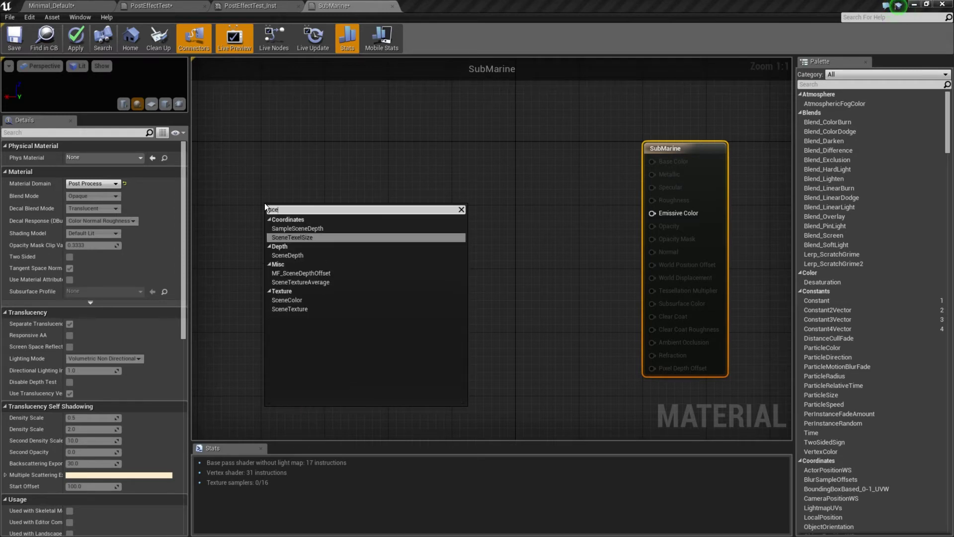
key(Down)
key(Down)
key(Down)
key(Down)
key(Down)
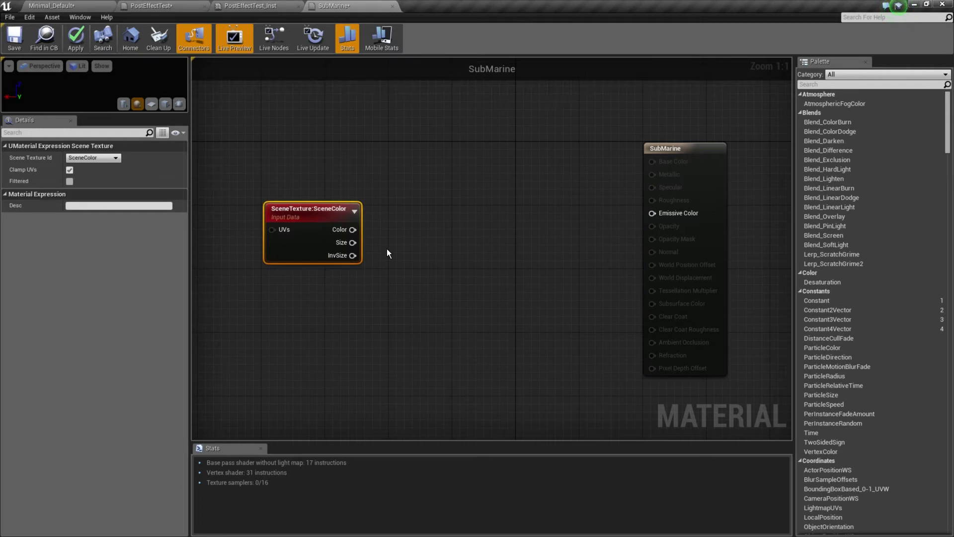
- Set the SceneTexture node's Scene Texture Id to PostProcessInput0
drag(302, 205, 292, 200)
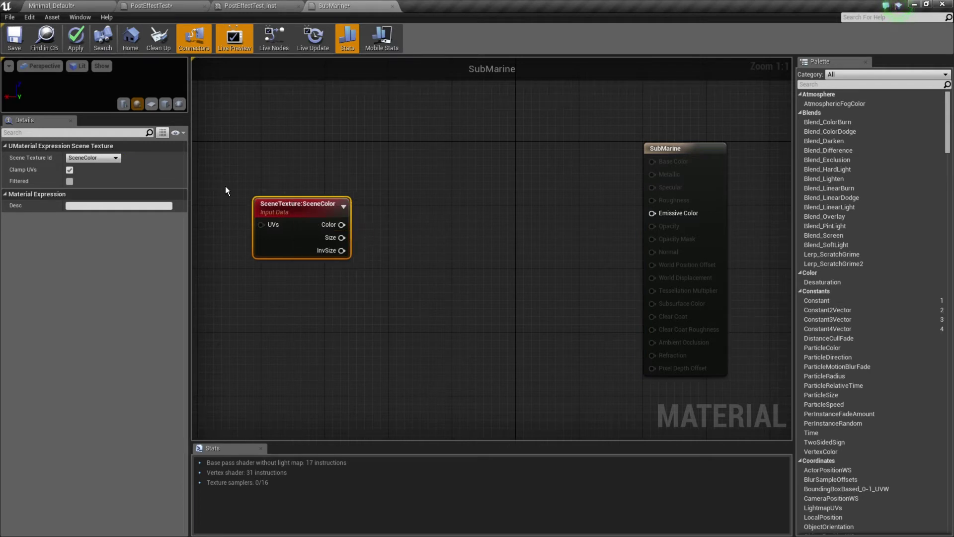
click(94, 158)
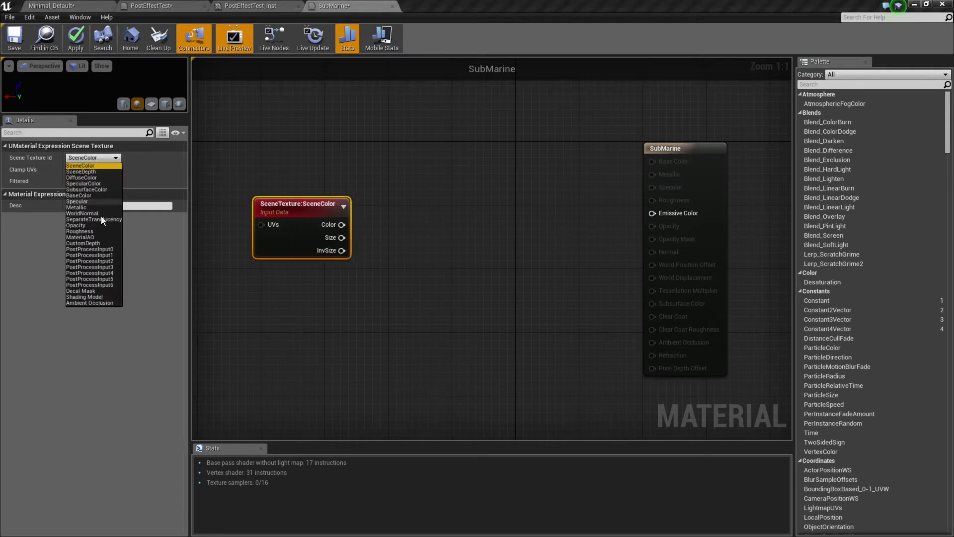
click(106, 249)
- Place the SceneTexture node closer to the result node and connect its Color output to Emissive Color
right_drag(312, 312, 398, 324)
drag(377, 222, 417, 217)
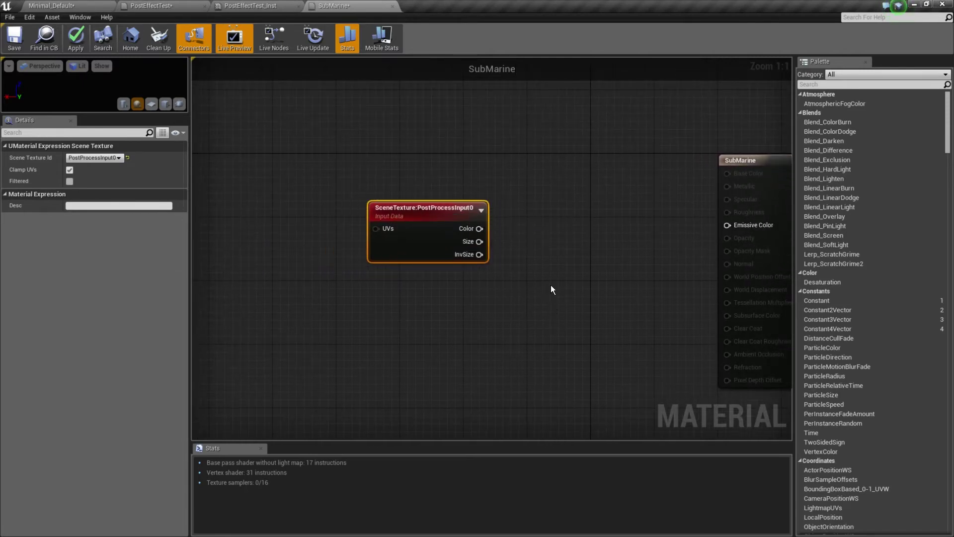
drag(479, 229, 732, 228)
- Add a ScreenPosition node and place it to the left of the SceneTexture node, level with its UVs input
right_drag(594, 329, 582, 348)
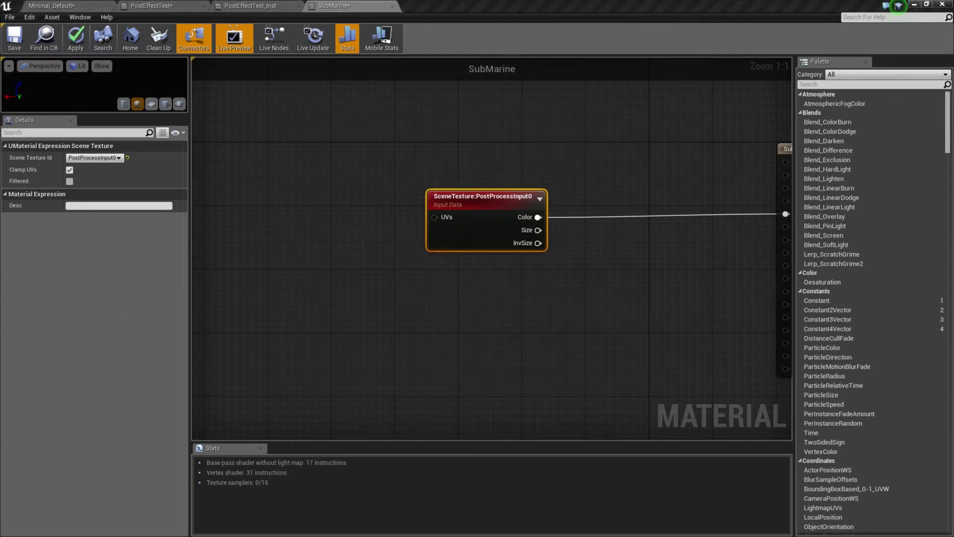
right_drag(397, 290, 459, 329)
drag(547, 235, 555, 229)
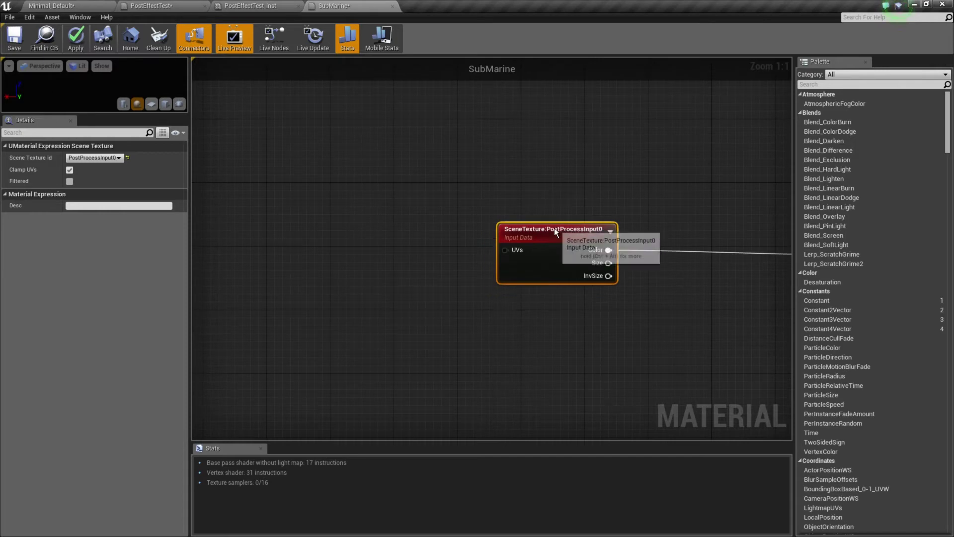
right_click(293, 201)
text(scre)
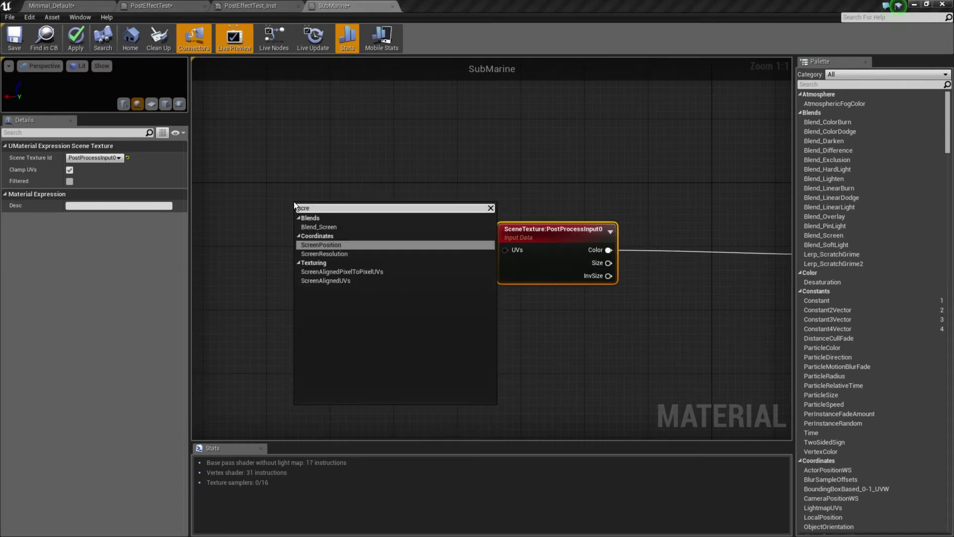
key(Return)
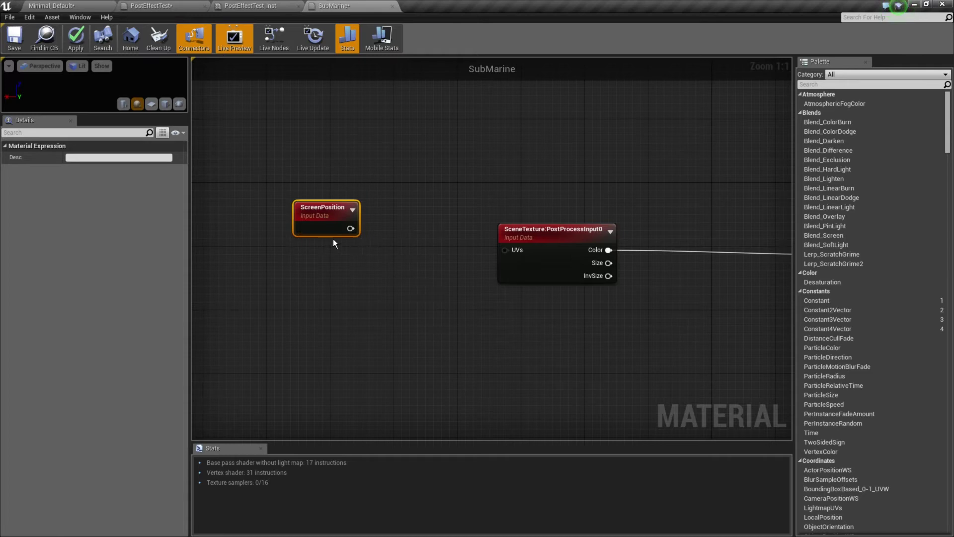
drag(351, 228, 436, 246)
click(355, 291)
right_drag(347, 277, 439, 281)
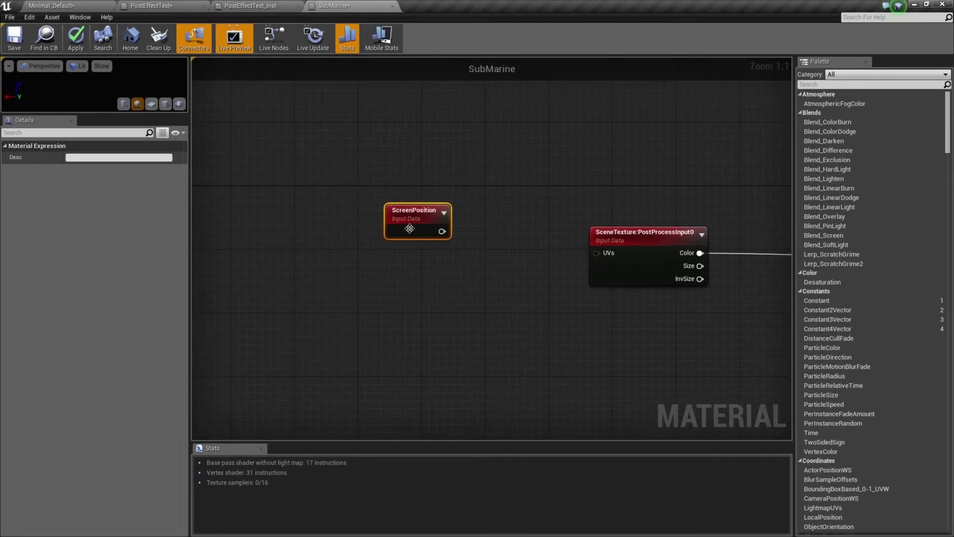
mouse_move(410, 228)
mouse_down()
mouse_move(421, 242)
mouse_move(403, 241)
mouse_move(416, 242)
mouse_up()
- Insert an Add node between ScreenPosition and SceneTexture, connecting ScreenPosition to its A input and its output to the SceneTexture's UVs
right_click(448, 329)
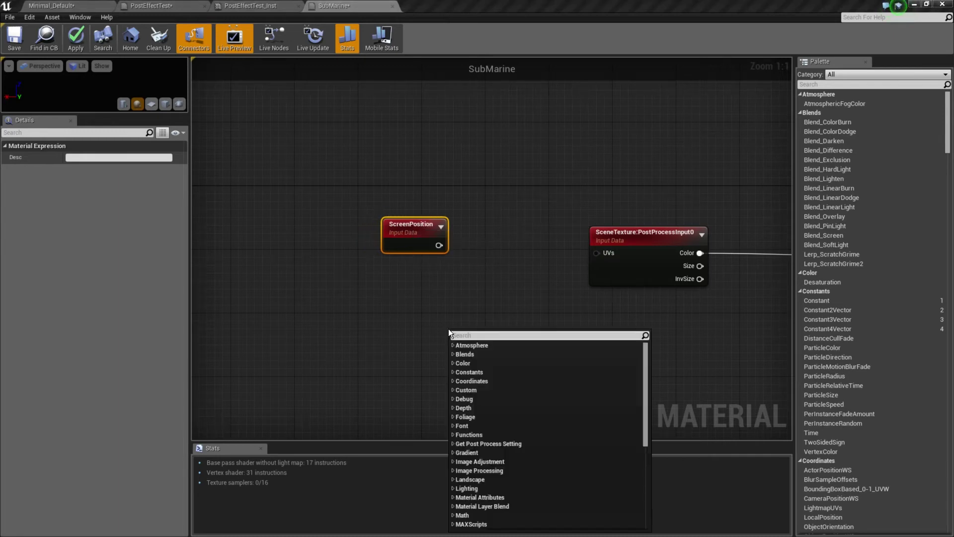
text(add)
key(Return)
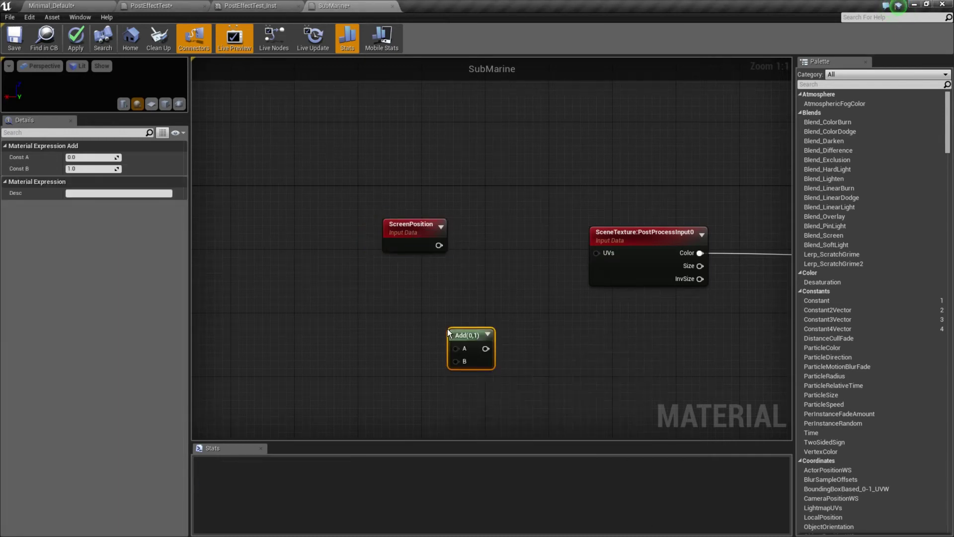
drag(471, 335, 500, 280)
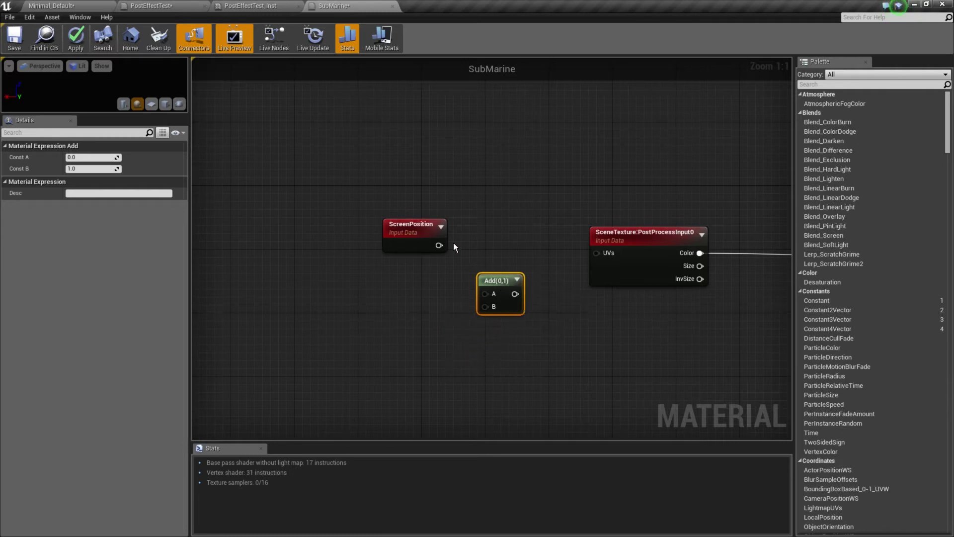
drag(439, 245, 596, 254)
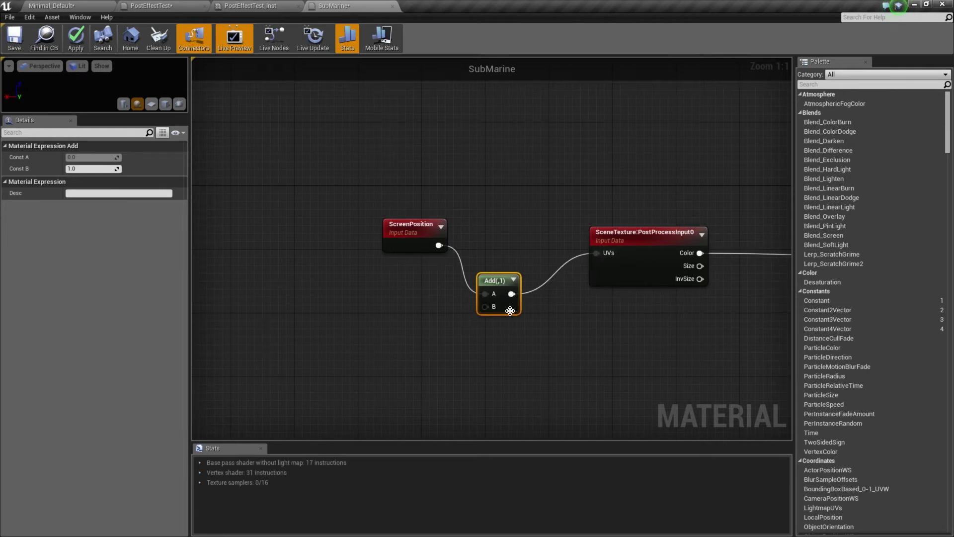
drag(494, 280, 502, 288)
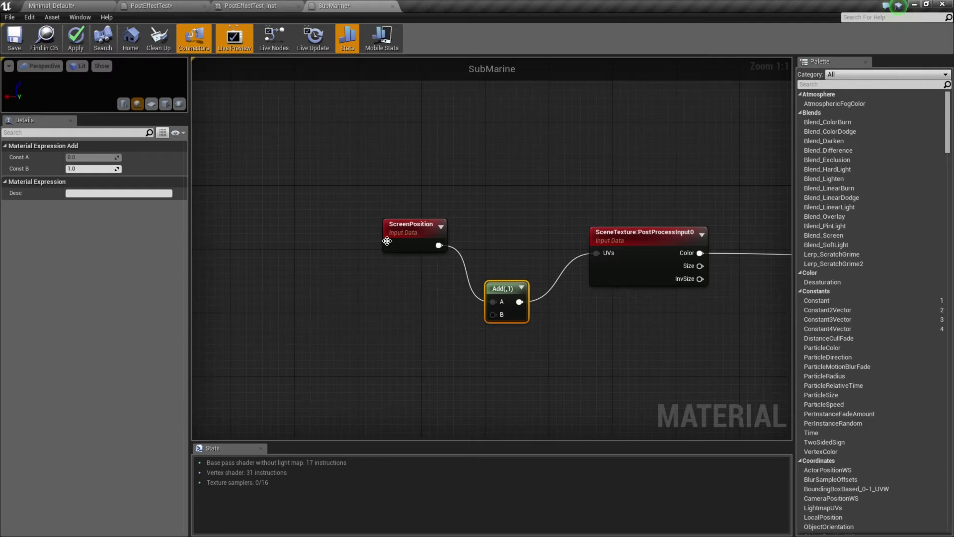
- Bring the Water_normal texture from the Content Browser into the SubMarine graph as a Texture Sample node, below and left of ScreenPosition
drag(354, 7, 528, 150)
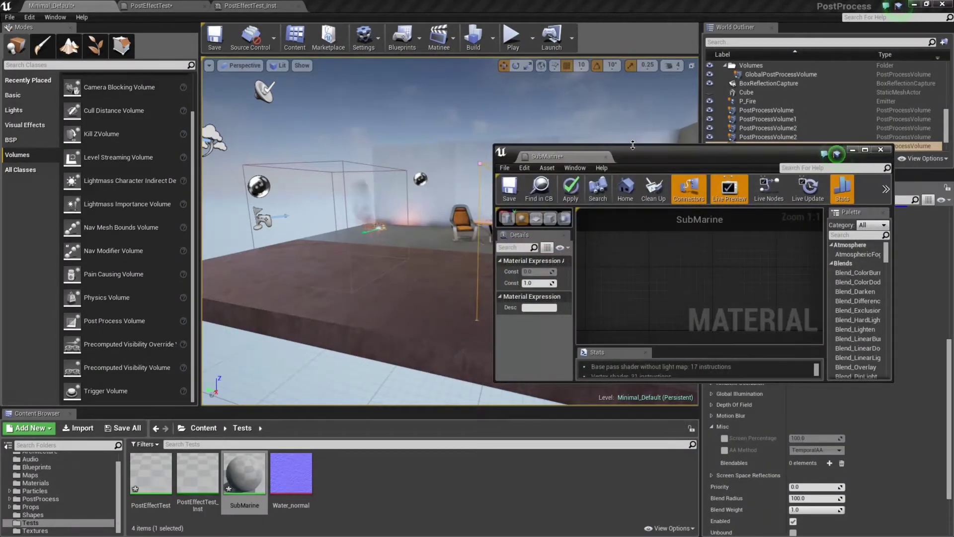
drag(633, 145, 633, 1)
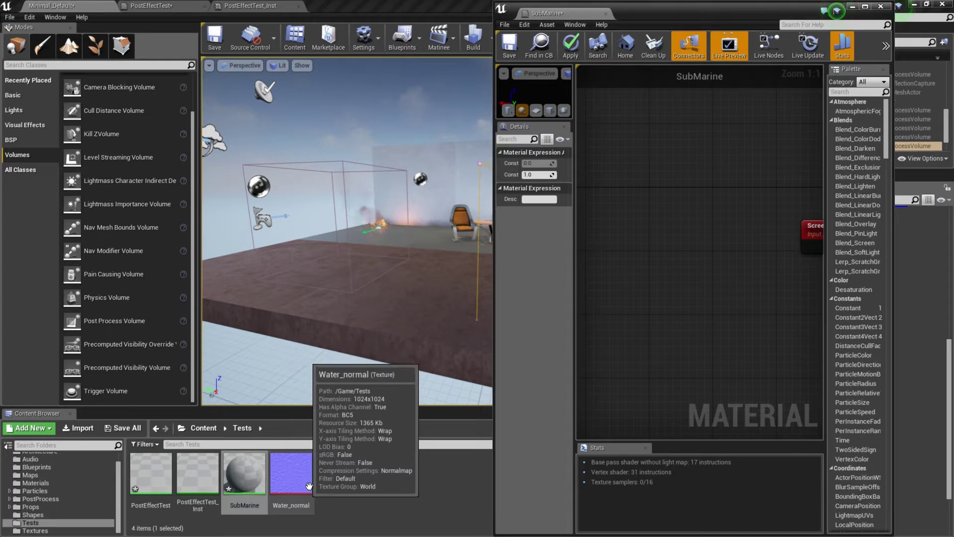
drag(310, 485, 635, 295)
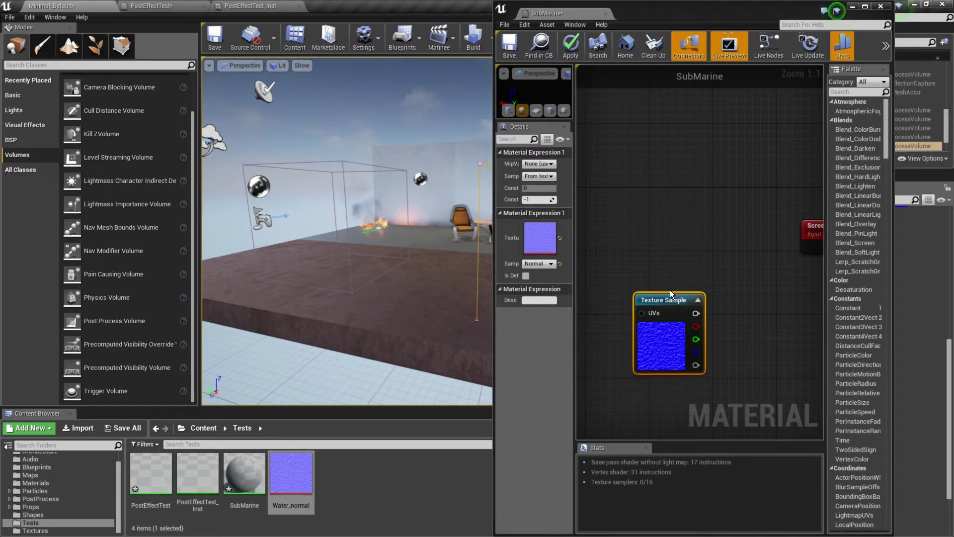
double_click(745, 15)
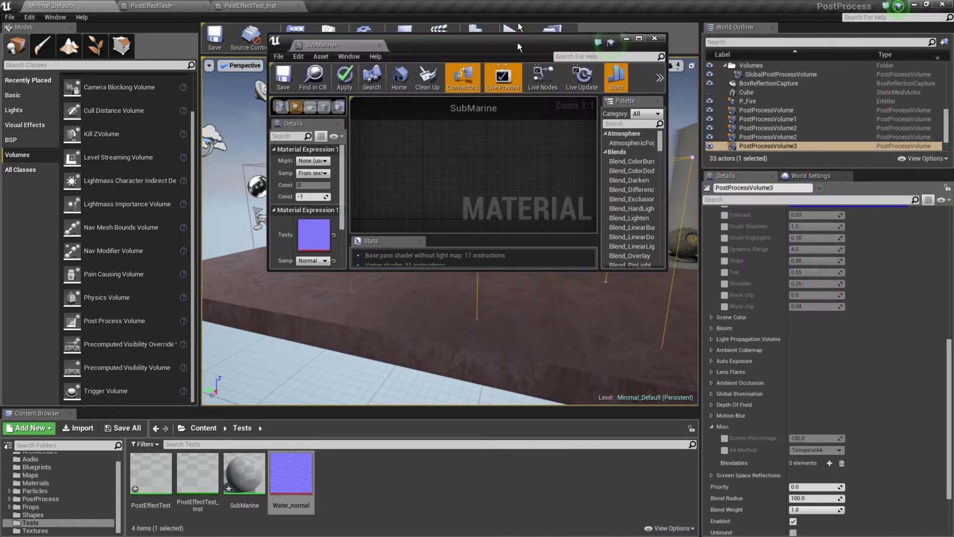
right_drag(392, 366, 448, 324)
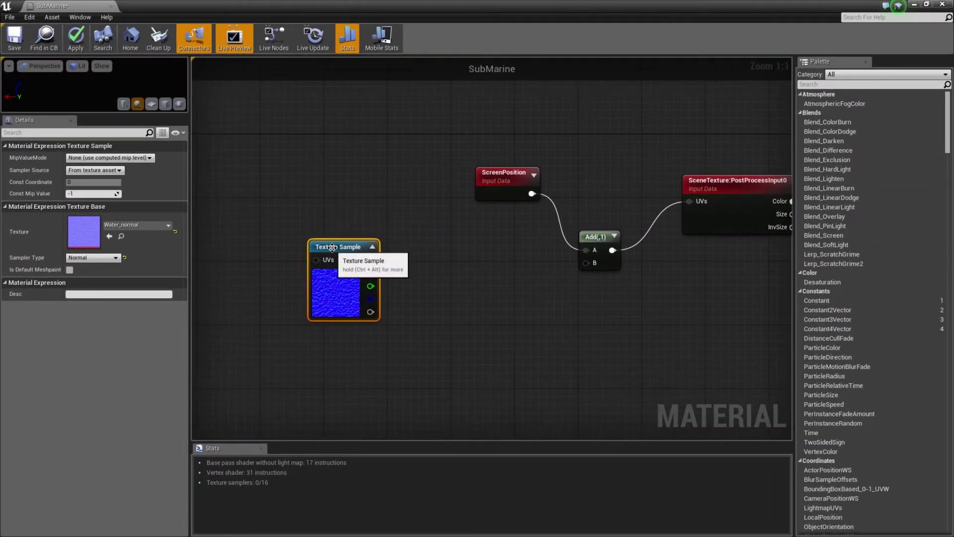
drag(333, 248, 309, 286)
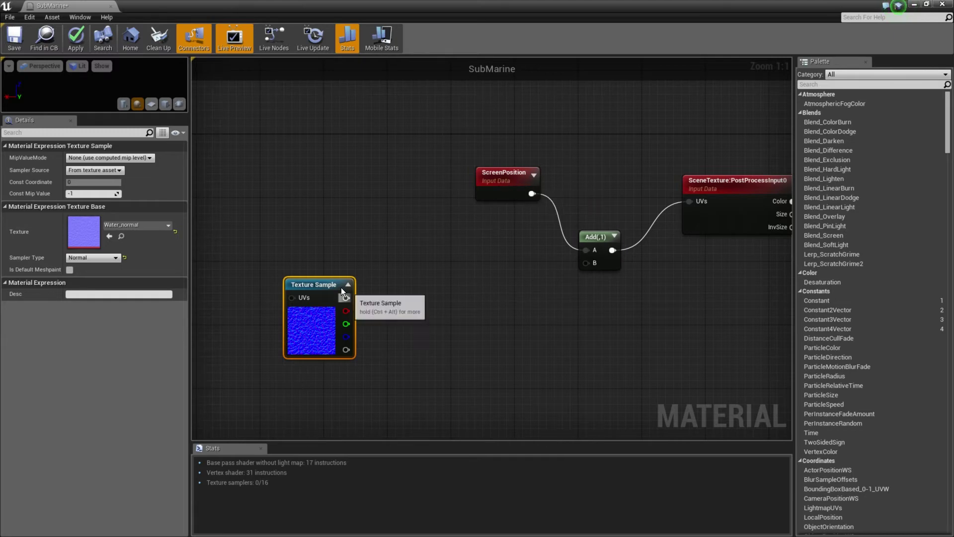
drag(309, 284, 324, 284)
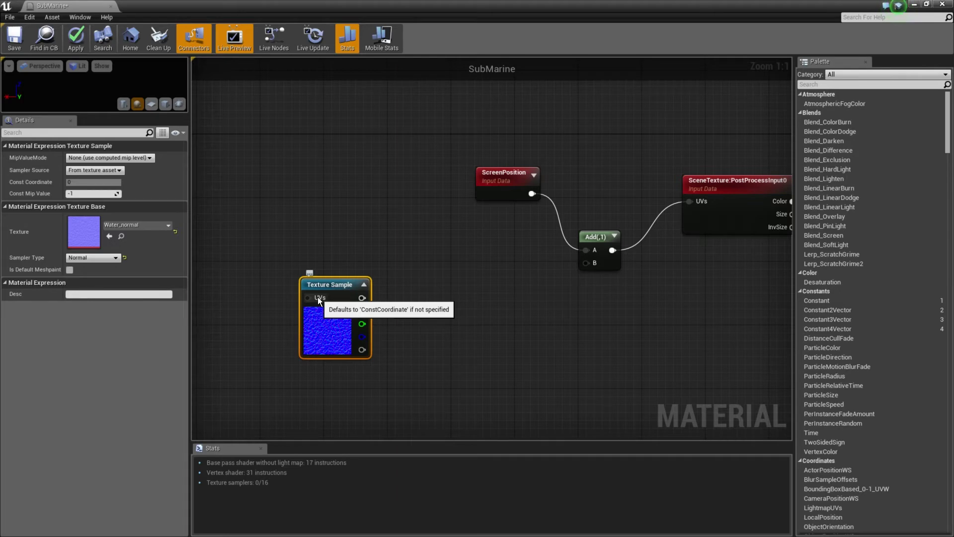
- Create a Multiply node below and left of the Add node and move the Texture Sample farther left to leave space between them
right_click(466, 314)
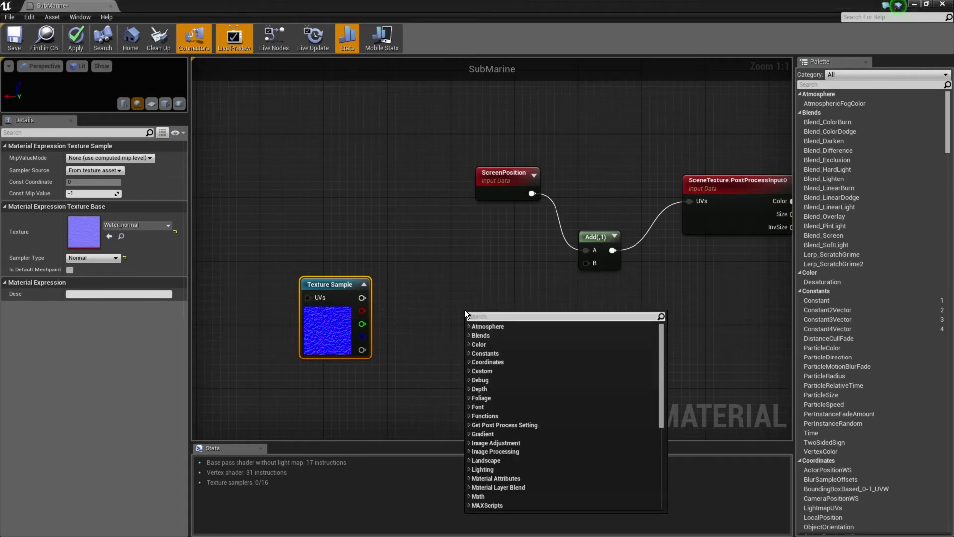
text(multiply)
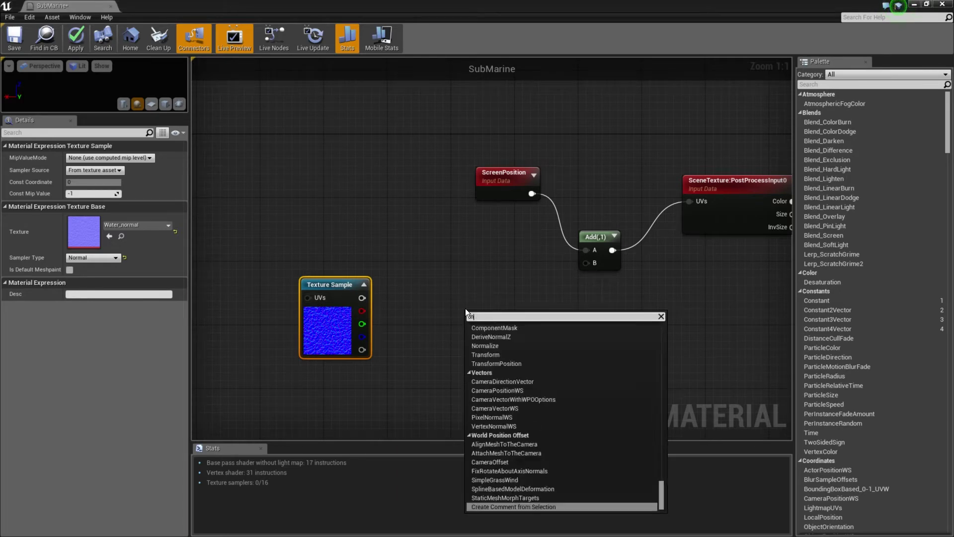
key(Return)
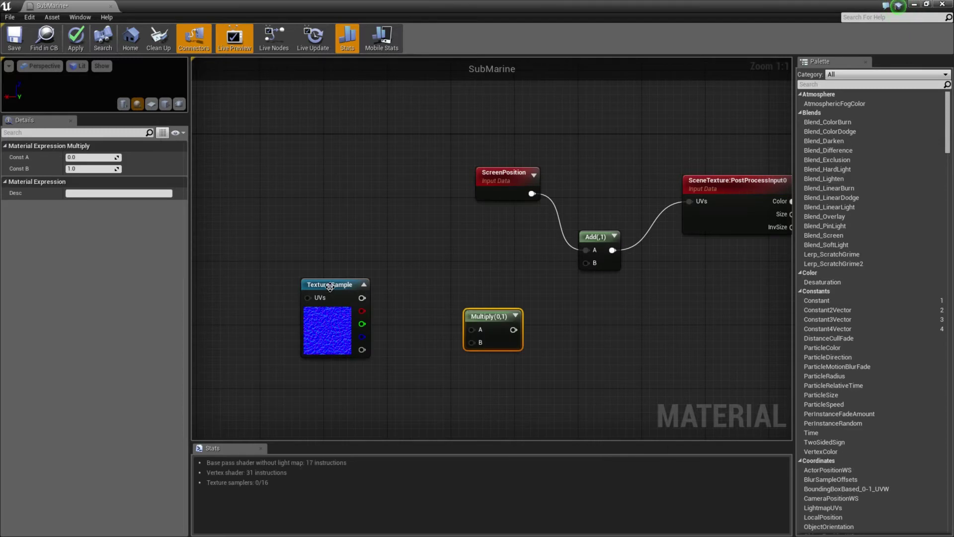
drag(330, 284, 304, 276)
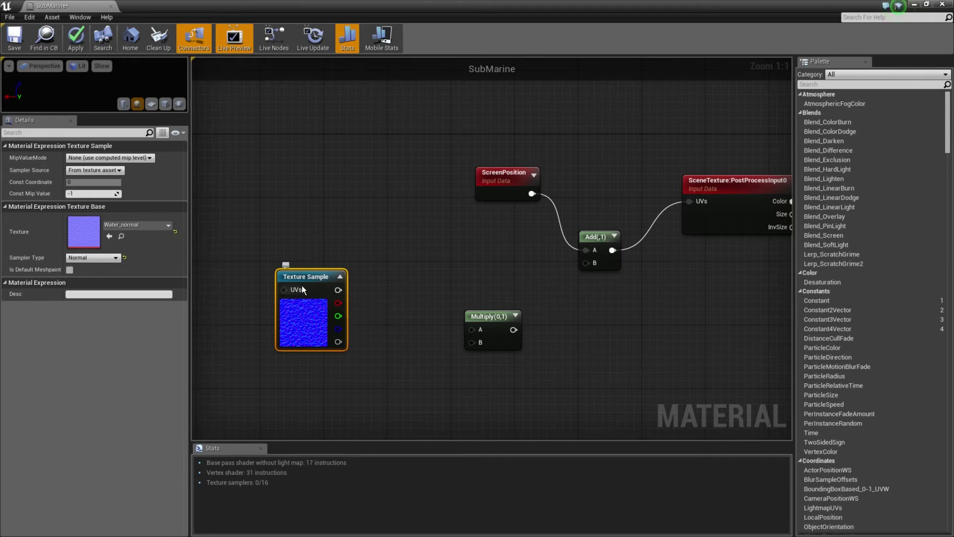
drag(312, 279, 288, 280)
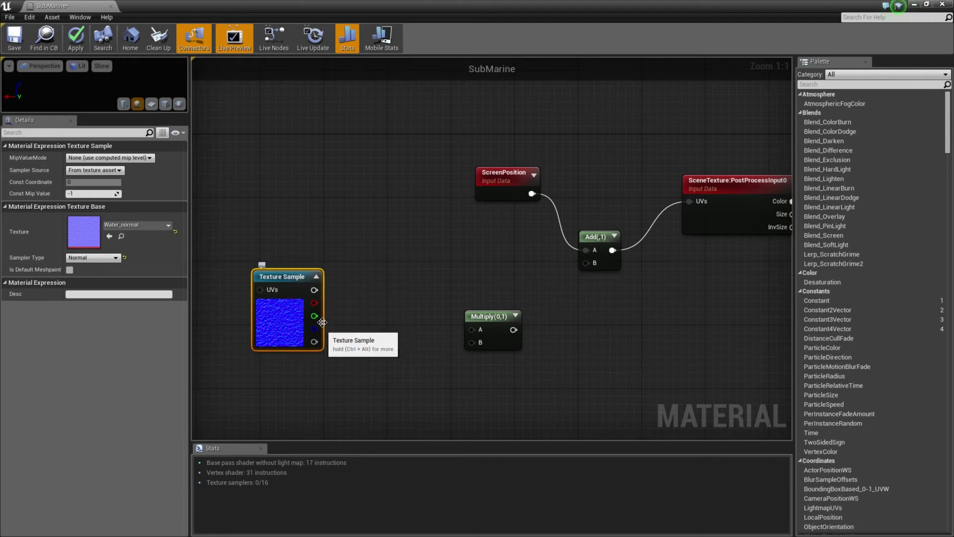
- Add an R G Component Mask between the Texture Sample and Multiply, and route the texture's main output through it into Multiply's A input
right_click(395, 311)
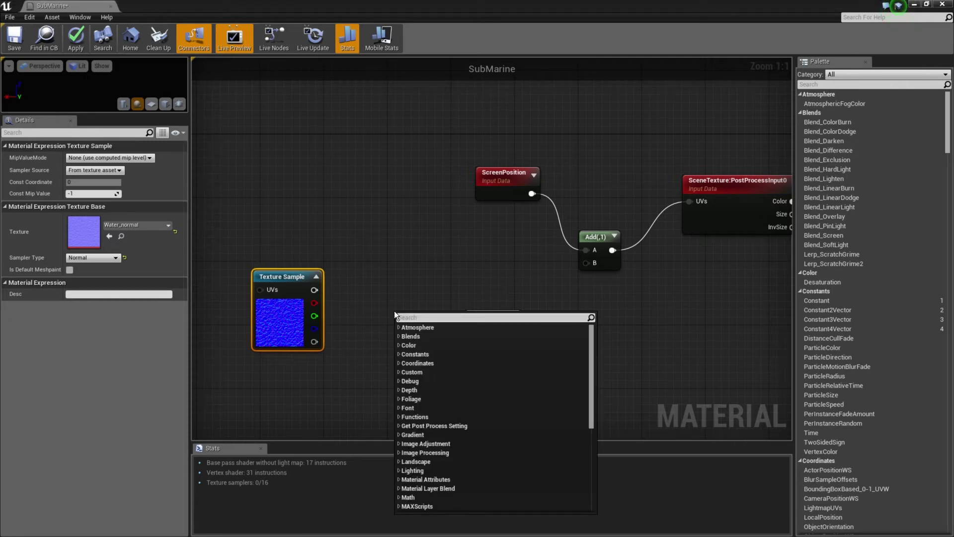
text(mask)
key(Return)
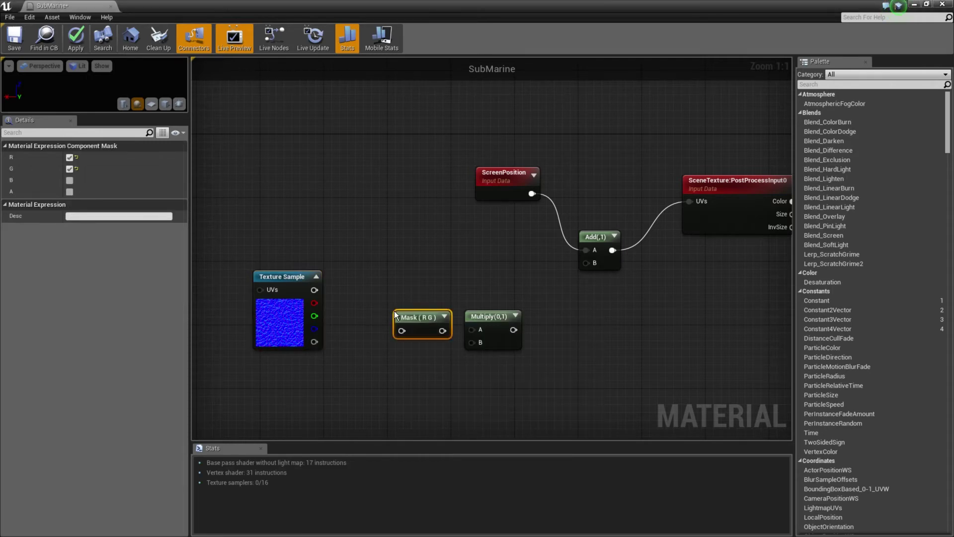
drag(396, 315, 373, 298)
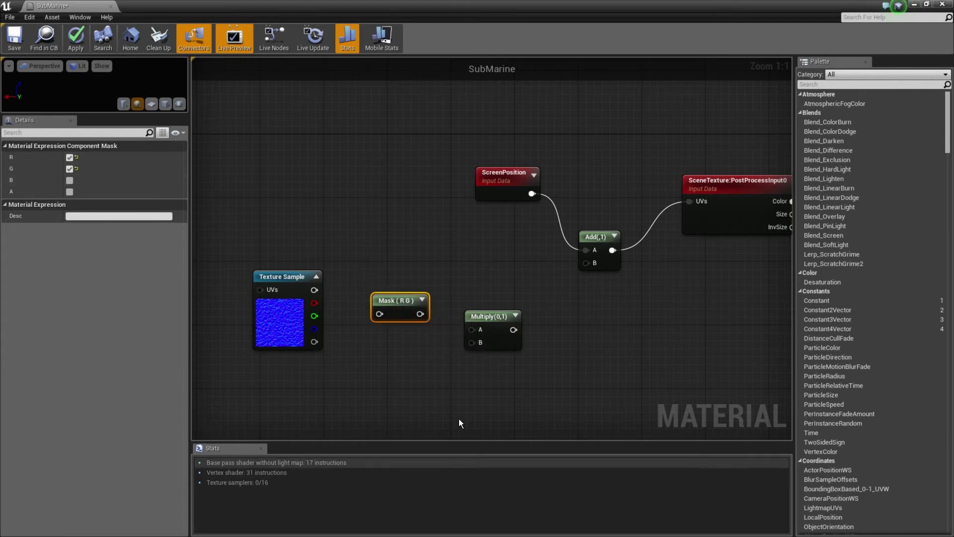
drag(314, 289, 470, 328)
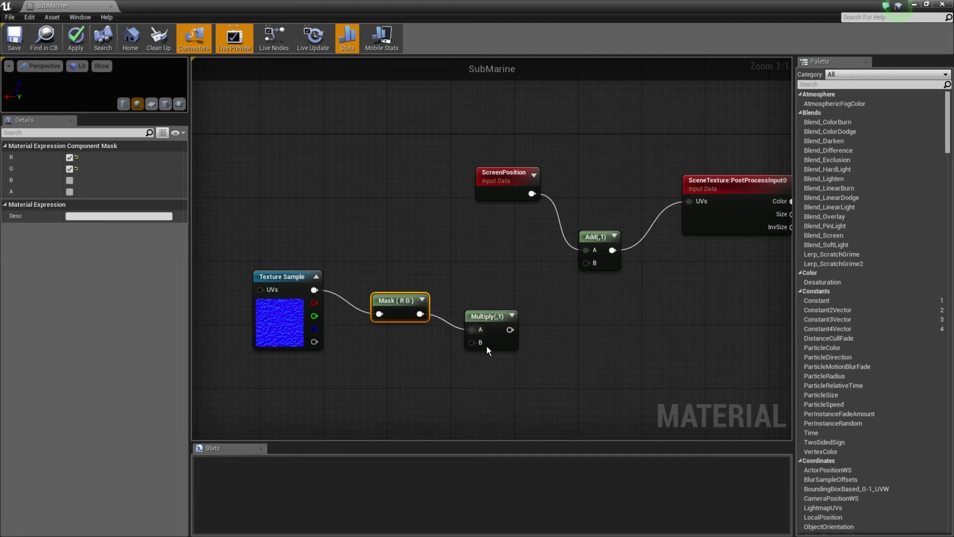
- Add a Constant node below the Mask node and convert it to a scalar parameter
right_click(364, 383)
text(cons)
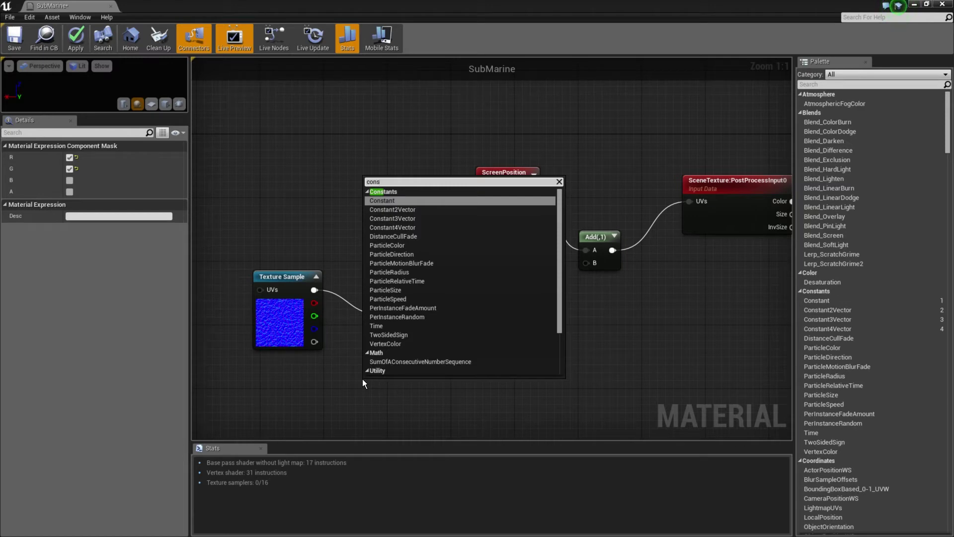
key(Return)
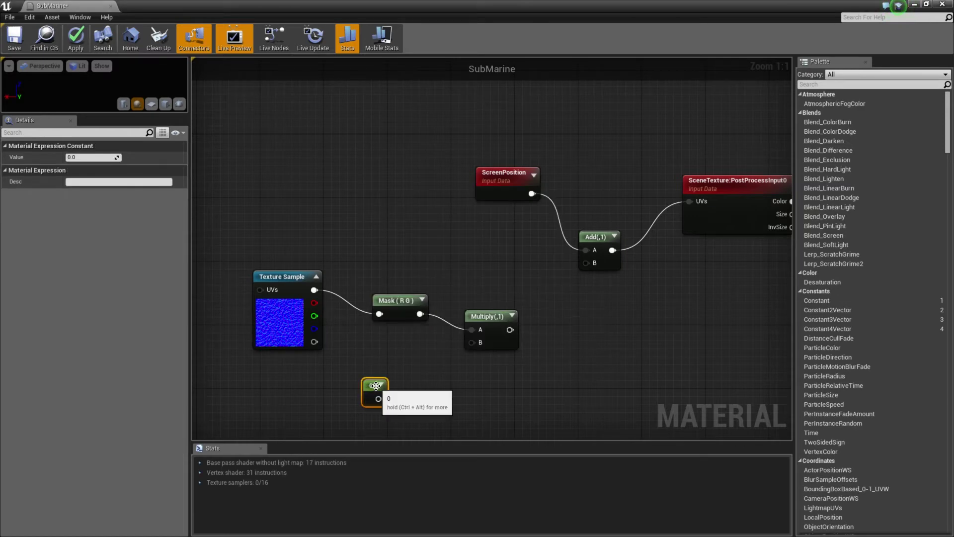
right_click(370, 386)
click(420, 222)
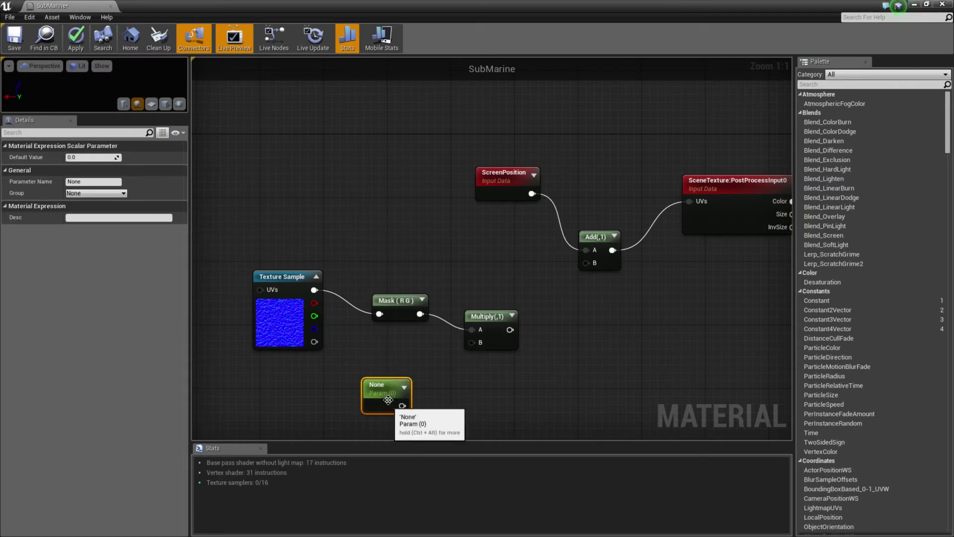
- Set the new scalar parameter's default value to 0.1 and name it Distortion
click(89, 155)
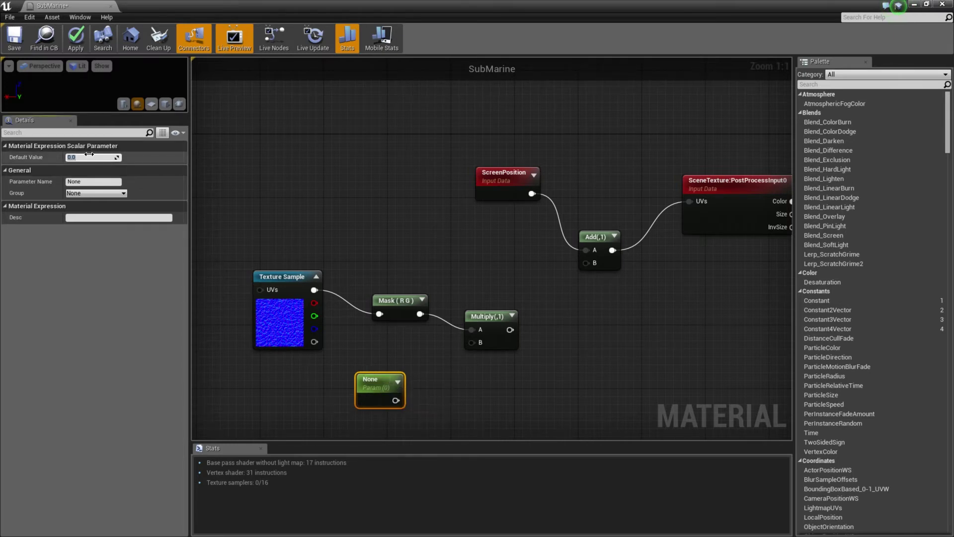
key(Return)
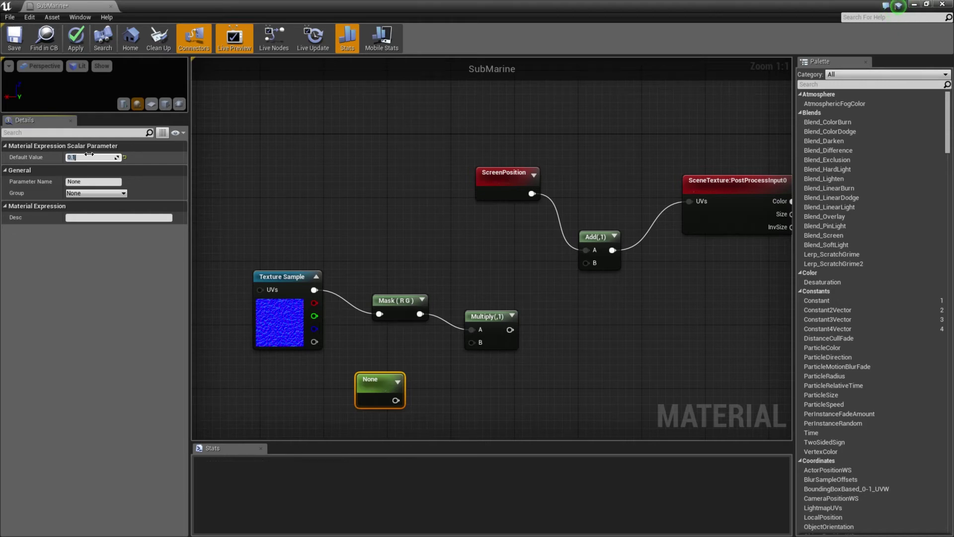
click(94, 181)
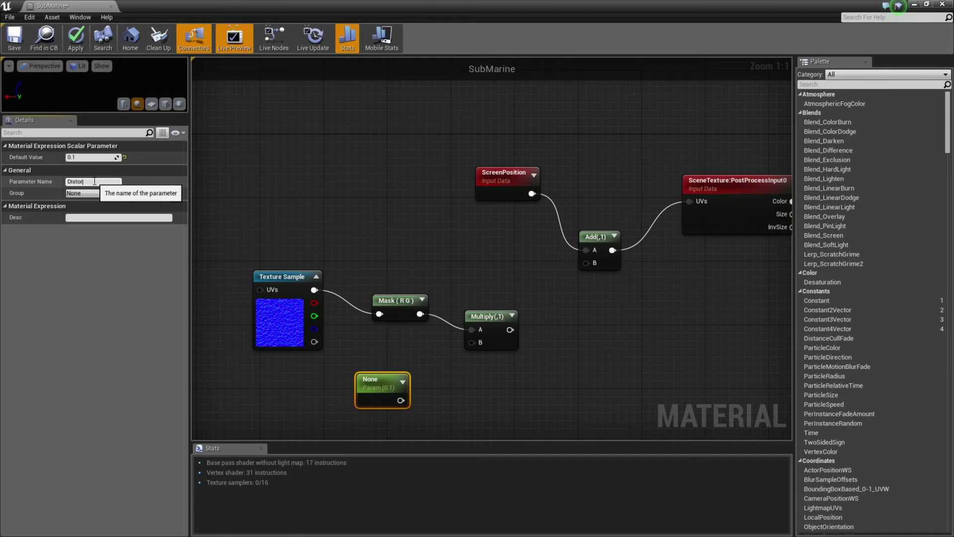
key(Return)
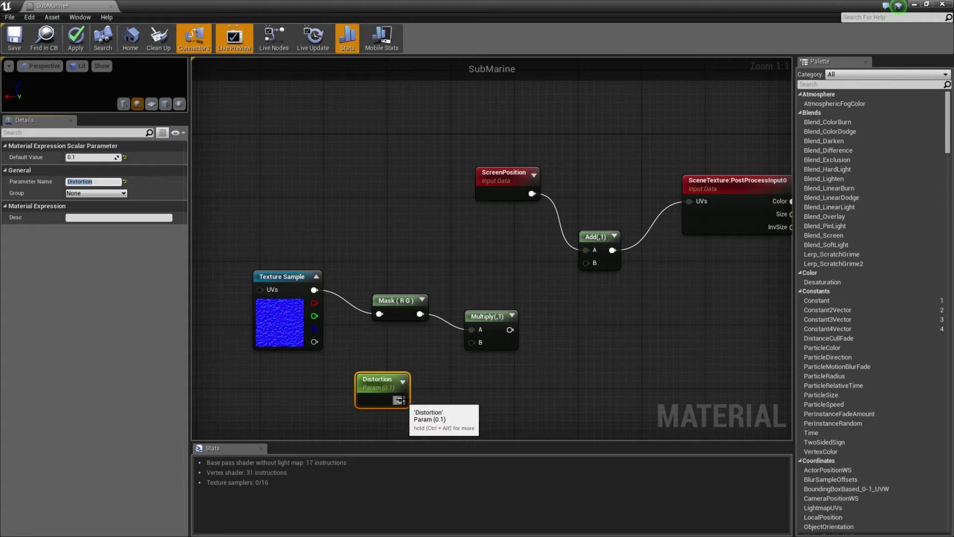
- Connect Distortion to Multiply's B input and Multiply's output to Add's B input, and apply the material changes
drag(400, 400, 586, 262)
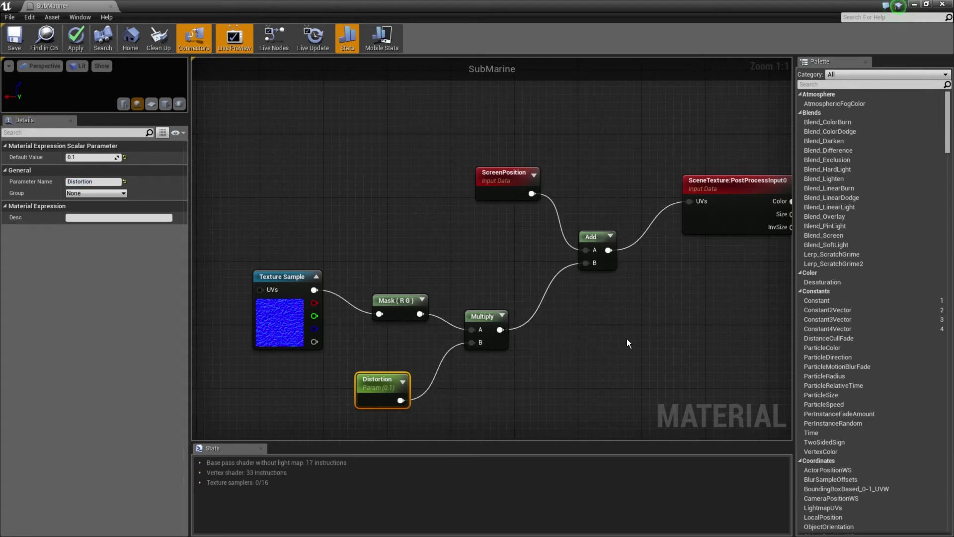
scroll(628, 338, down, 2)
right_drag(628, 338, 559, 342)
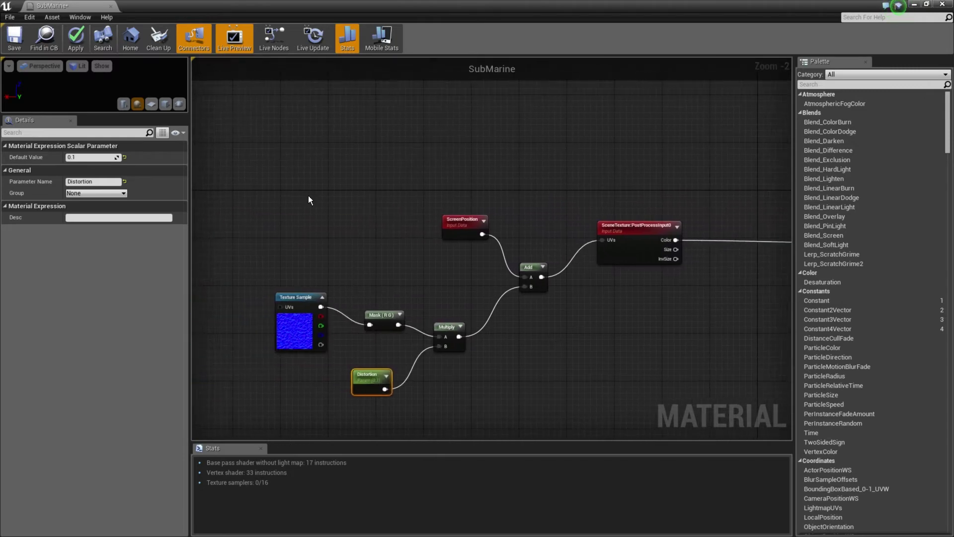
click(79, 41)
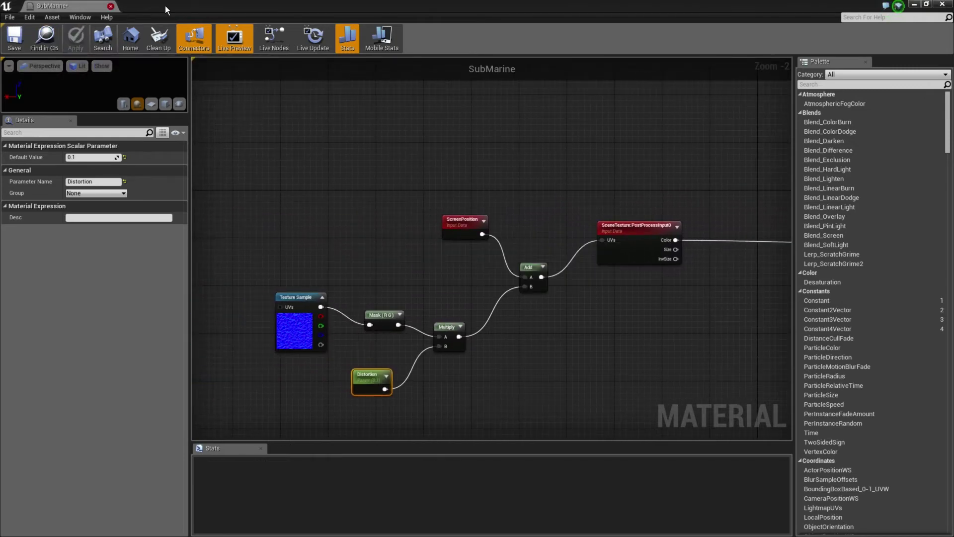
- Dock the SubMarine editor back beside the other open editors and add a Blendables element to PostProcessVolume3 in the Minimal_Default level
drag(165, 5, 429, 216)
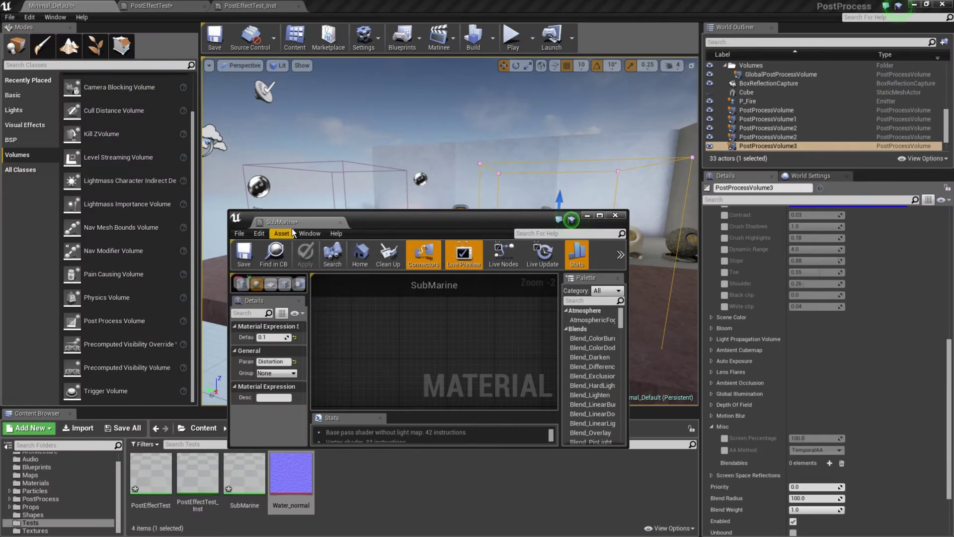
drag(321, 224, 339, 6)
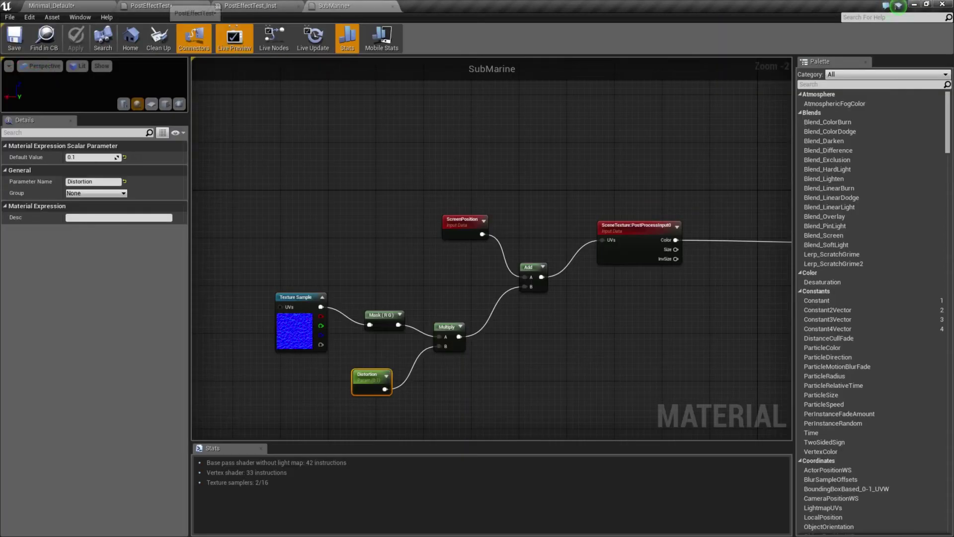
click(49, 5)
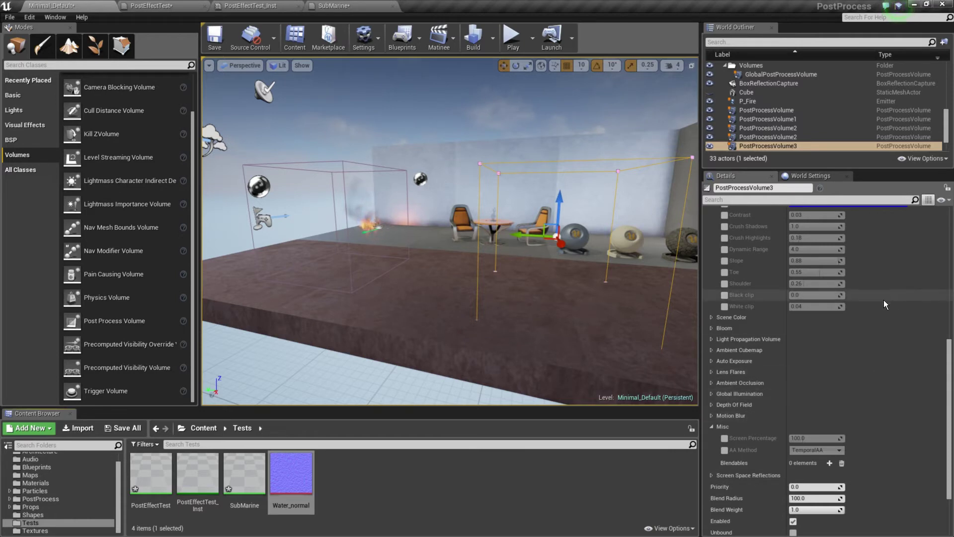
click(831, 463)
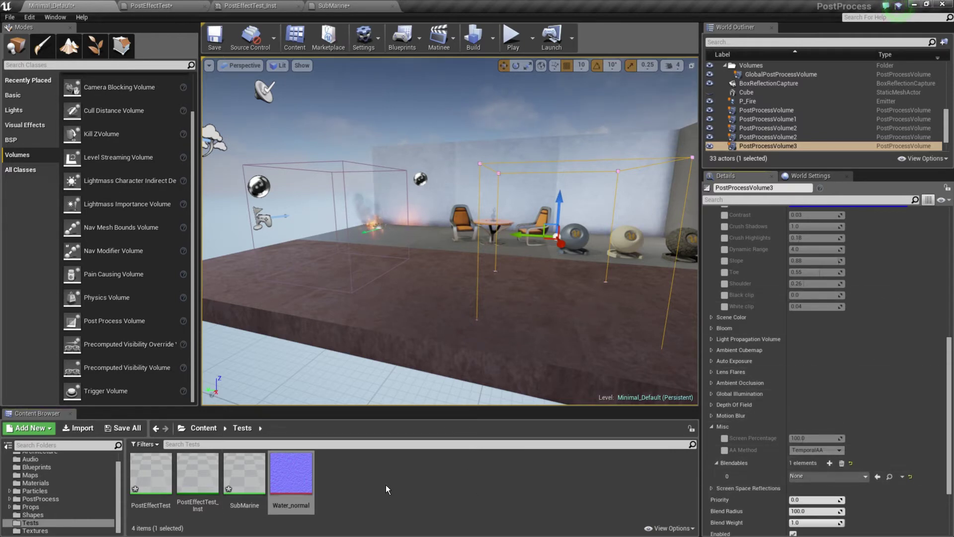
- Assign the SubMarine material to element 0 of PostProcessVolume3's Blendables
drag(244, 474, 835, 478)
- Examine SubMarine's distortion effect from inside and around PostProcessVolume3 in the level viewport
right_drag(547, 298, 579, 284)
key(w)
key(s)
key(w)
key(w)
key(s)
key(w)
key(s)
key(w)
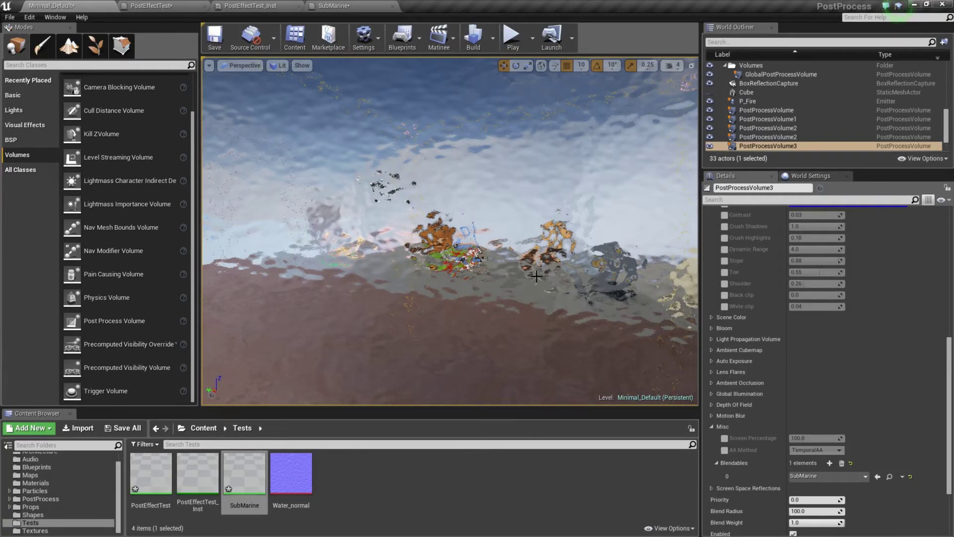
right_drag(450, 231, 348, 203)
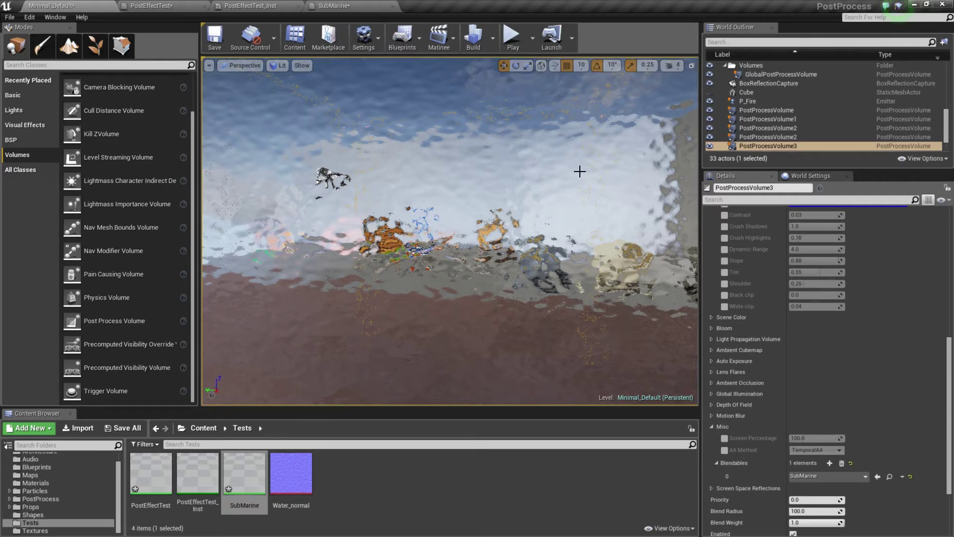
mouse_move(428, 309)
mouse_down()
mouse_move(428, 362)
mouse_move(429, 323)
mouse_up()
drag(431, 288, 431, 343)
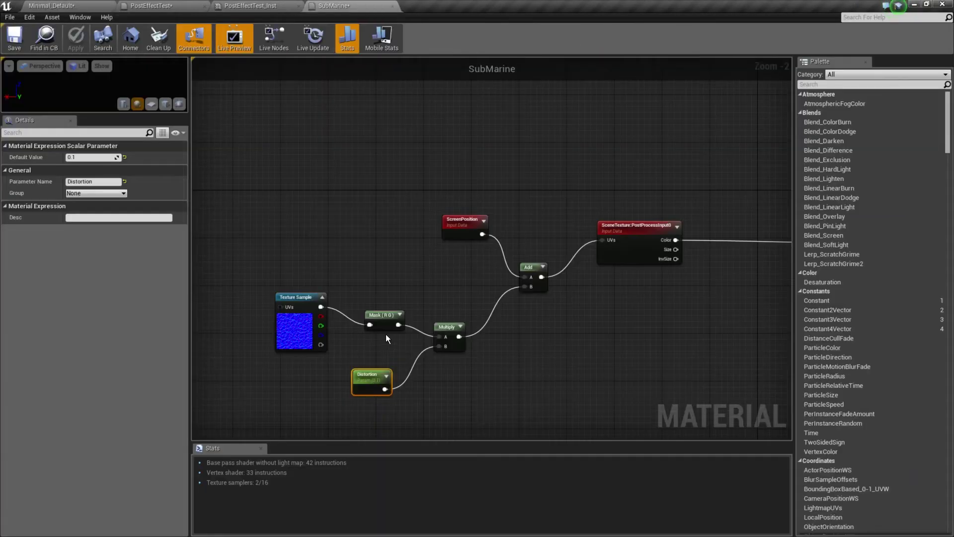
- Add a TextureCoordinate node to the SubMarine material graph, ahead of the Texture Sample node and aligned with it
right_drag(392, 286, 549, 249)
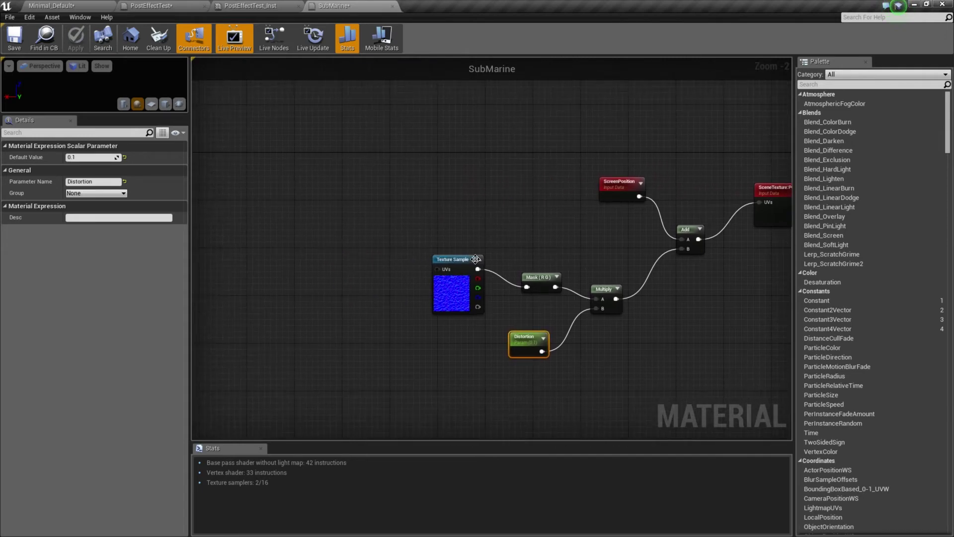
right_click(227, 229)
text(tex)
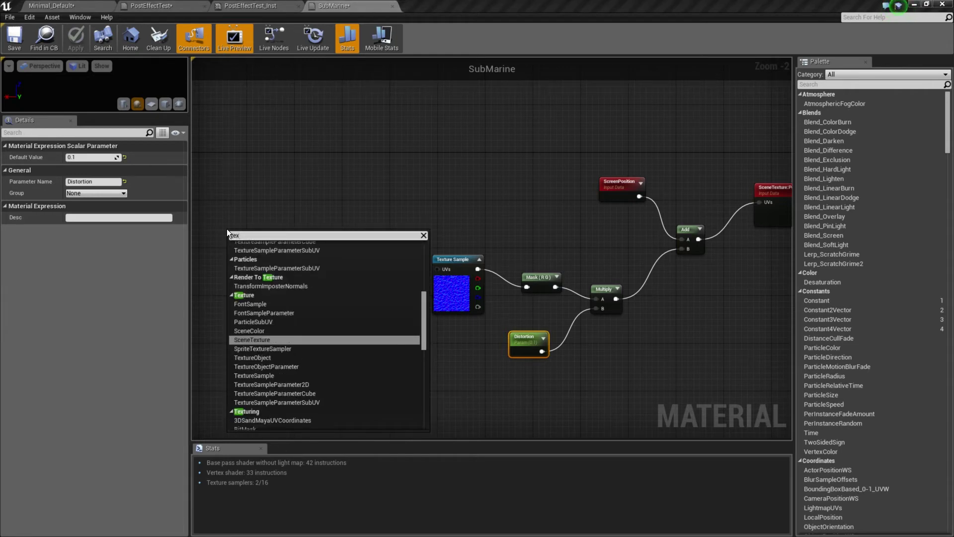
text(ture)
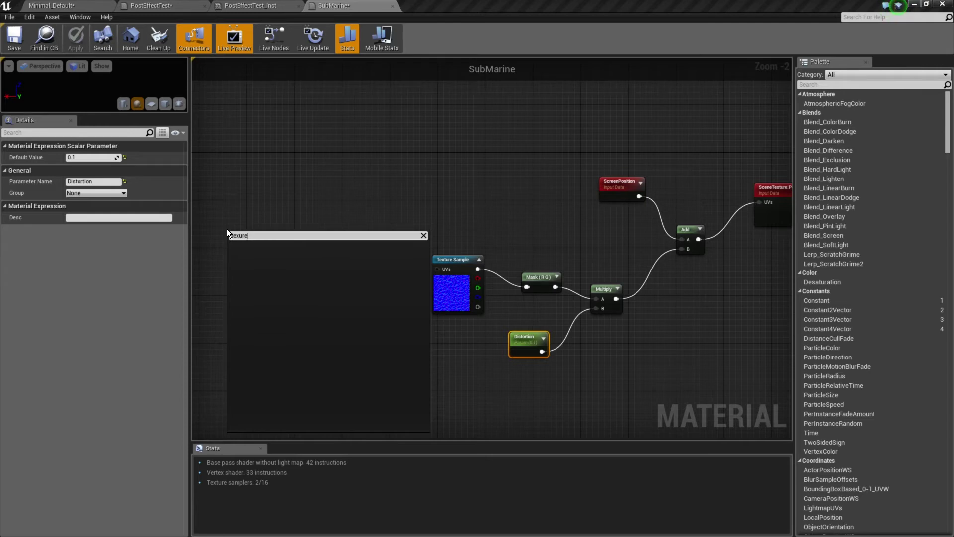
key(BackSpace)
key(BackSpace)
key(BackSpace)
text(ture)
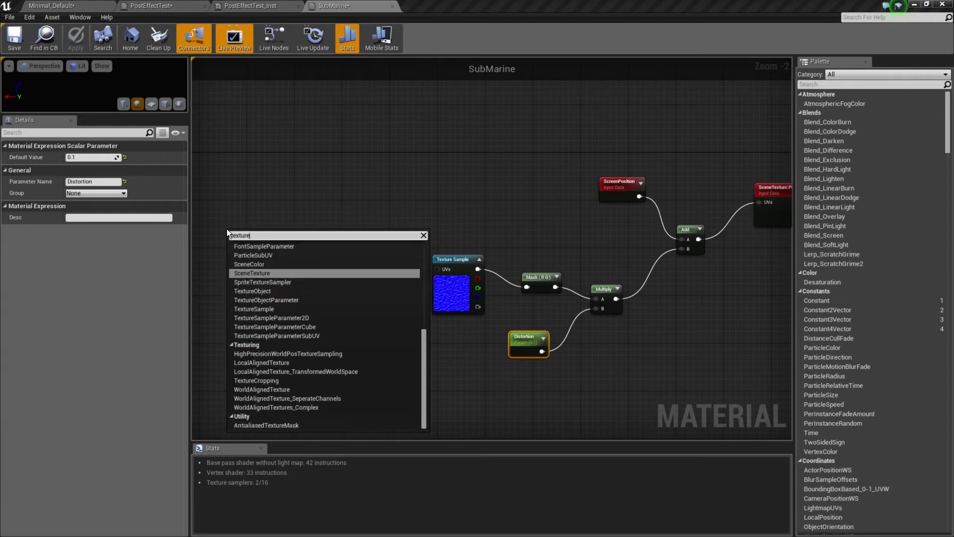
text(co)
key(Return)
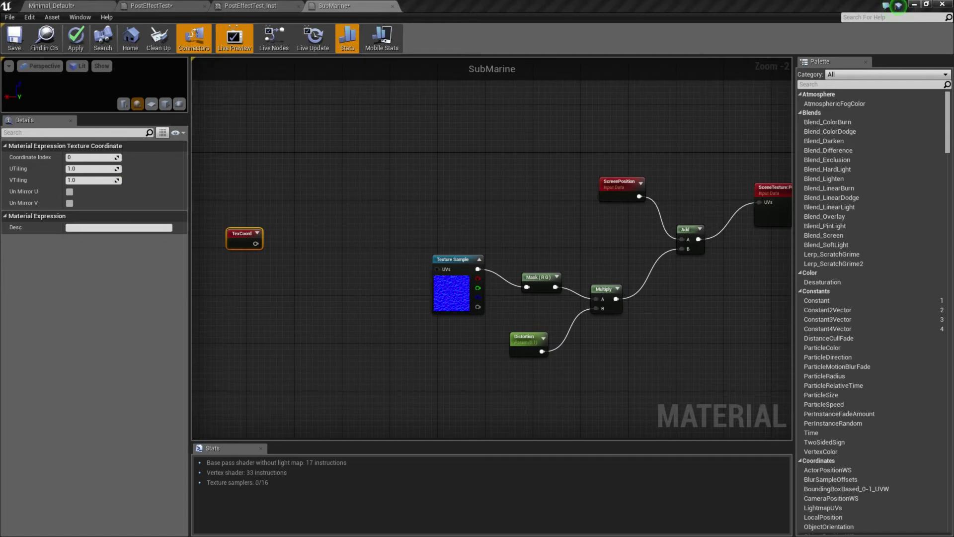
drag(244, 235, 299, 260)
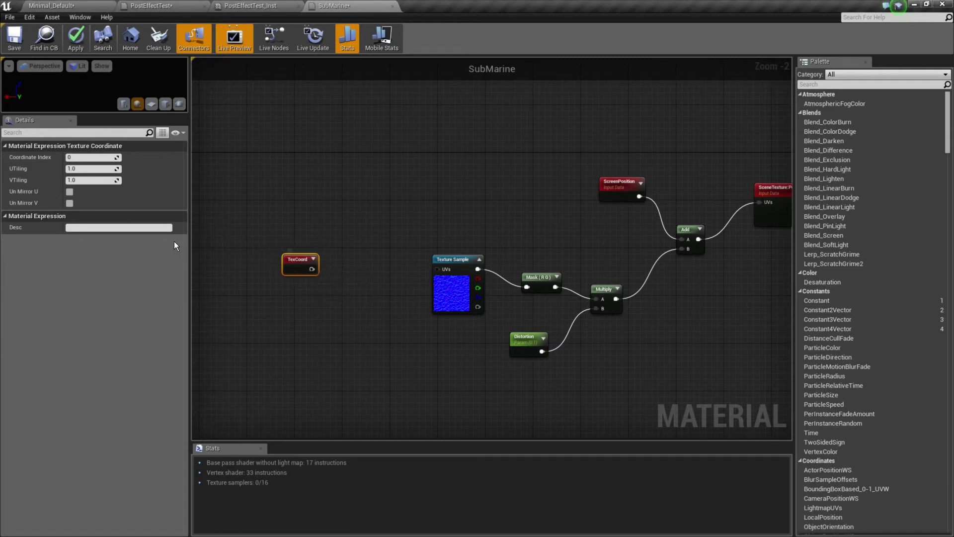
- Set the TexCoord node's UTiling and VTiling to 0.05
click(103, 168)
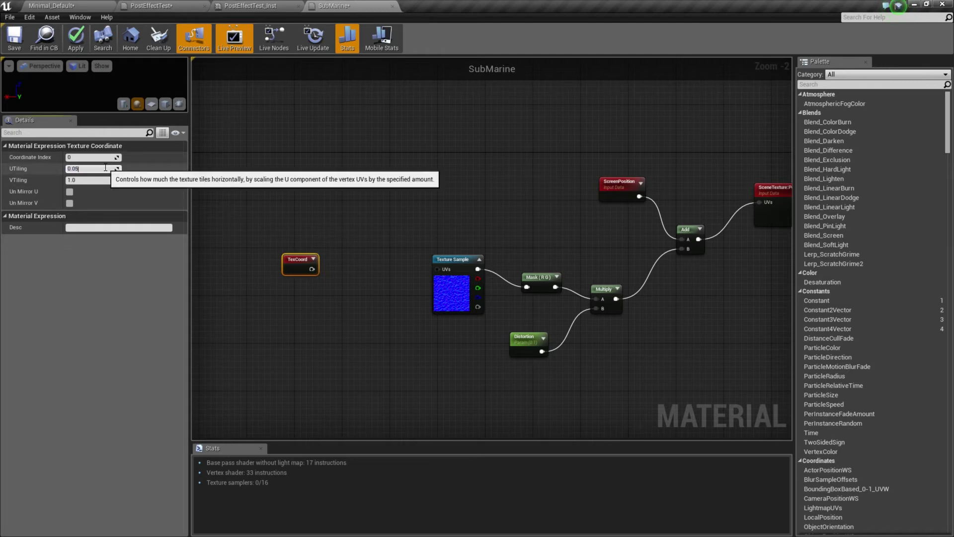
key(Tab)
key(Return)
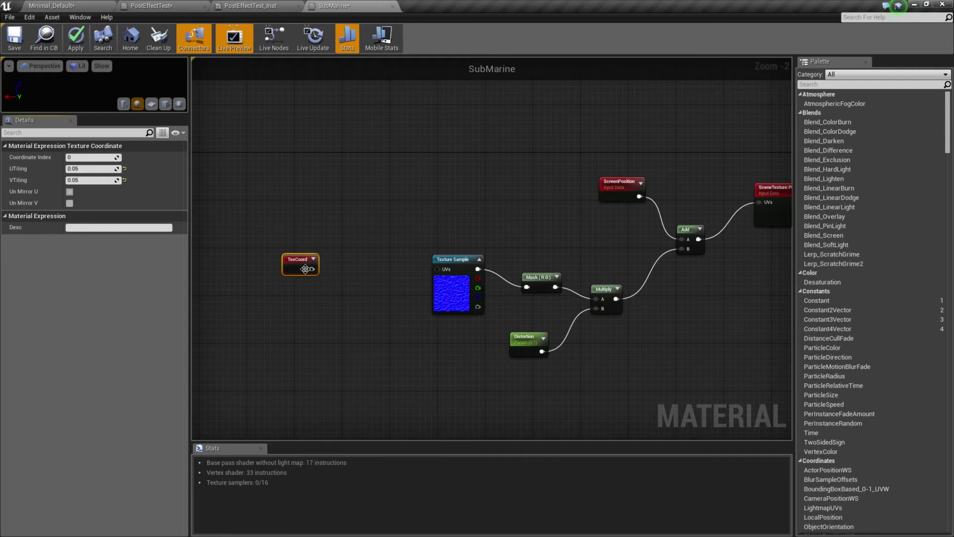
- Connect TexCoord to the Texture Sample's UVs, apply the material, and check the distortion in the Minimal_Default level
drag(313, 269, 438, 270)
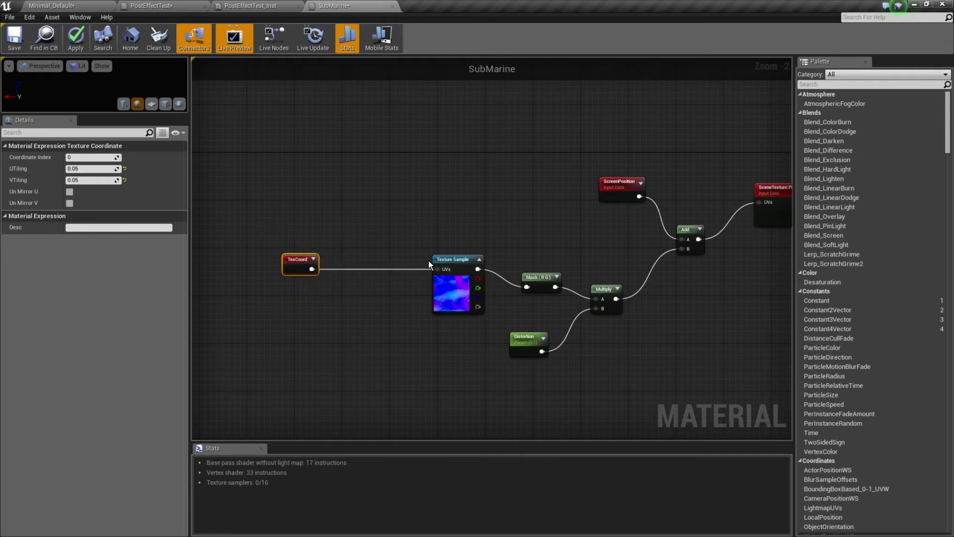
click(76, 40)
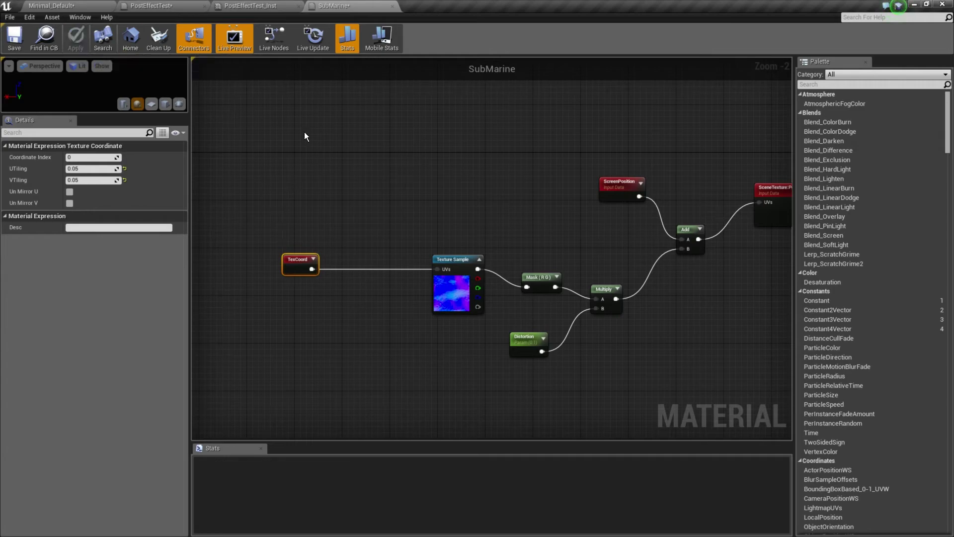
click(52, 6)
drag(405, 292, 351, 182)
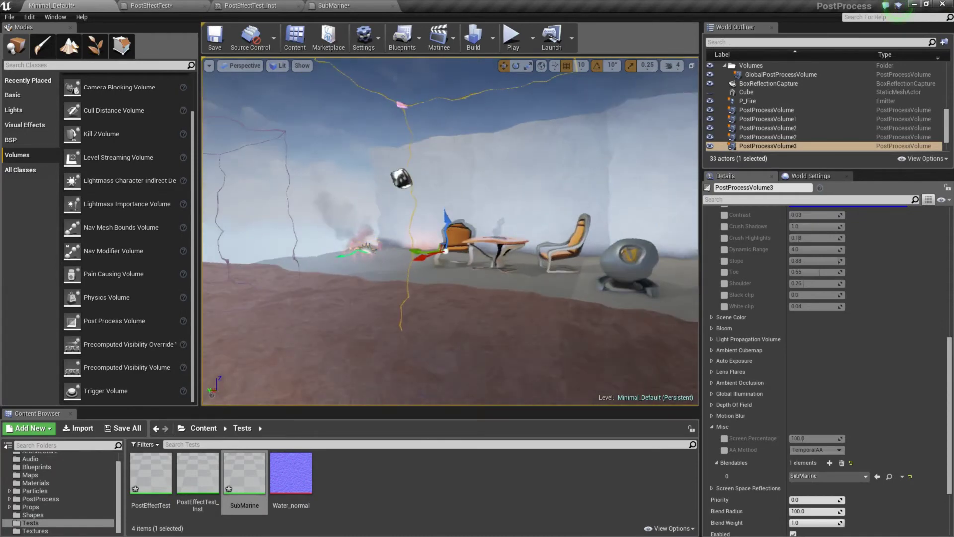
drag(233, 83, 233, 206)
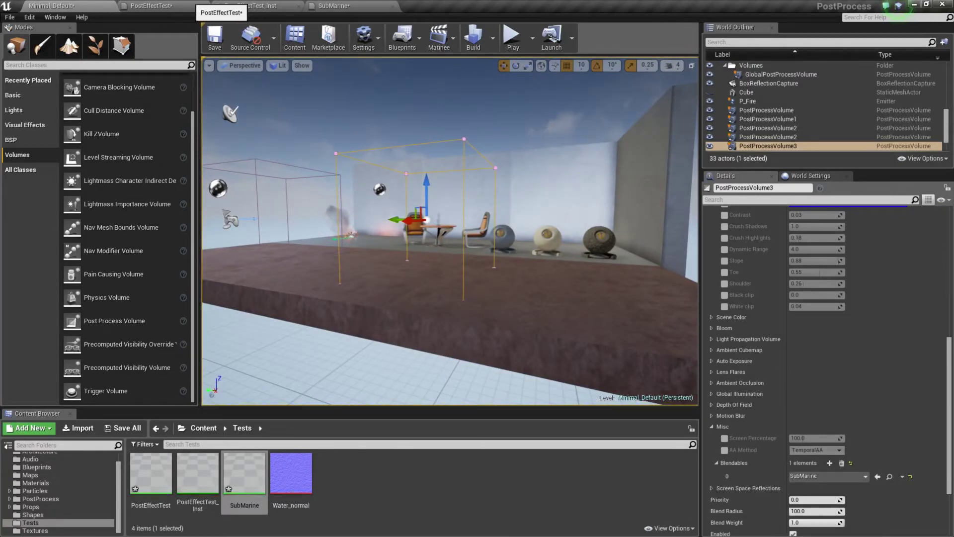
- In the SubMarine graph, move the TexCoord and Texture Sample nodes up and farther away from the Mask node
click(373, 6)
right_drag(497, 346, 560, 326)
drag(355, 193, 573, 322)
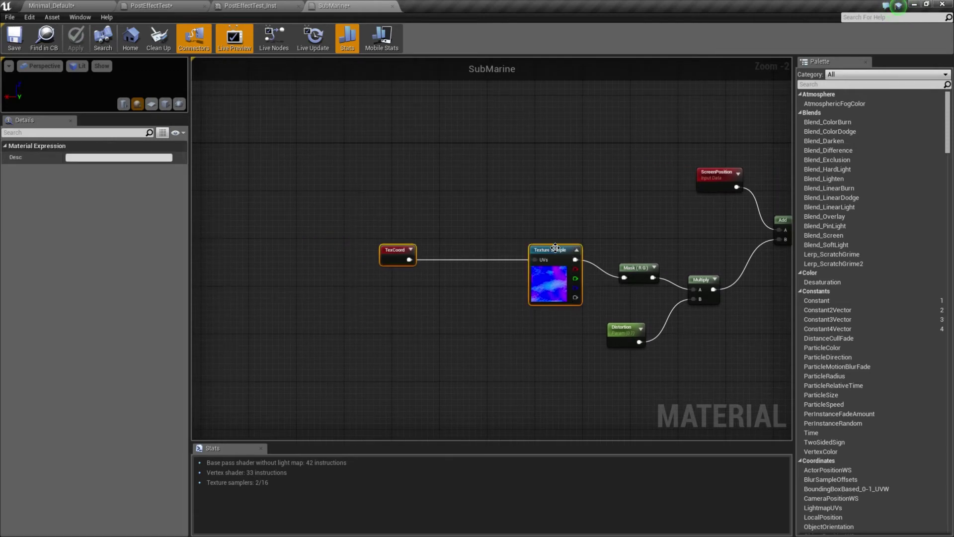
drag(553, 251, 415, 211)
click(397, 298)
right_drag(358, 314, 416, 351)
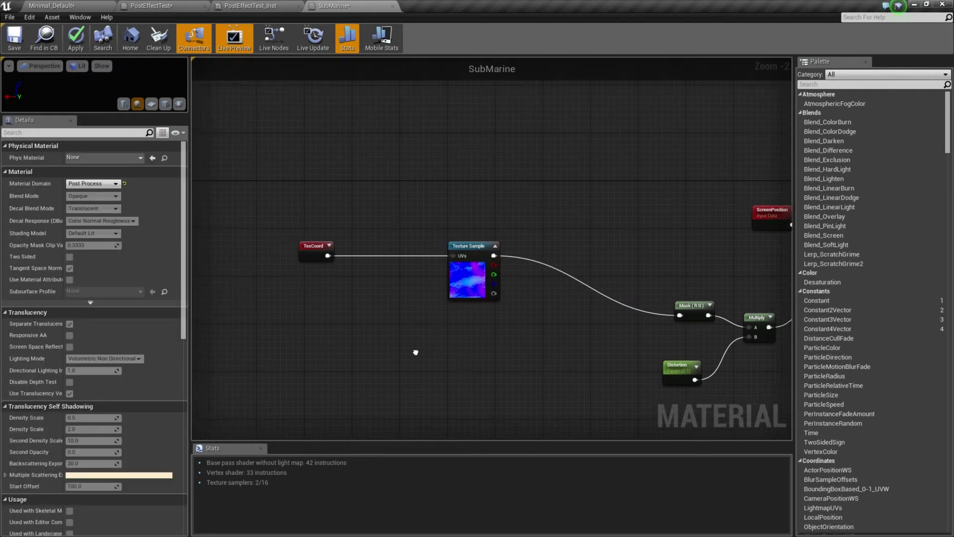
- Add a Panner node and wire it between TexCoord's output and the Texture Sample's UVs input
right_click(368, 284)
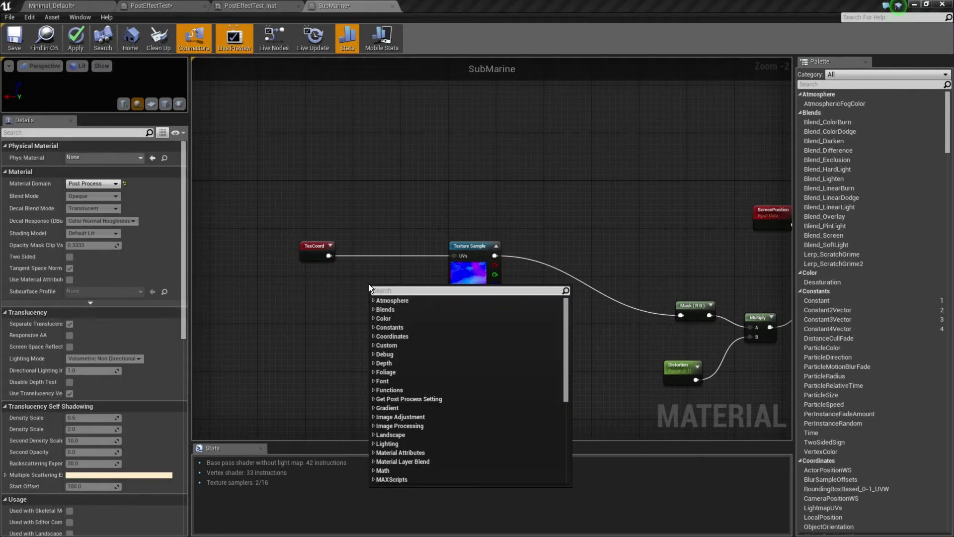
text(panner)
key(Return)
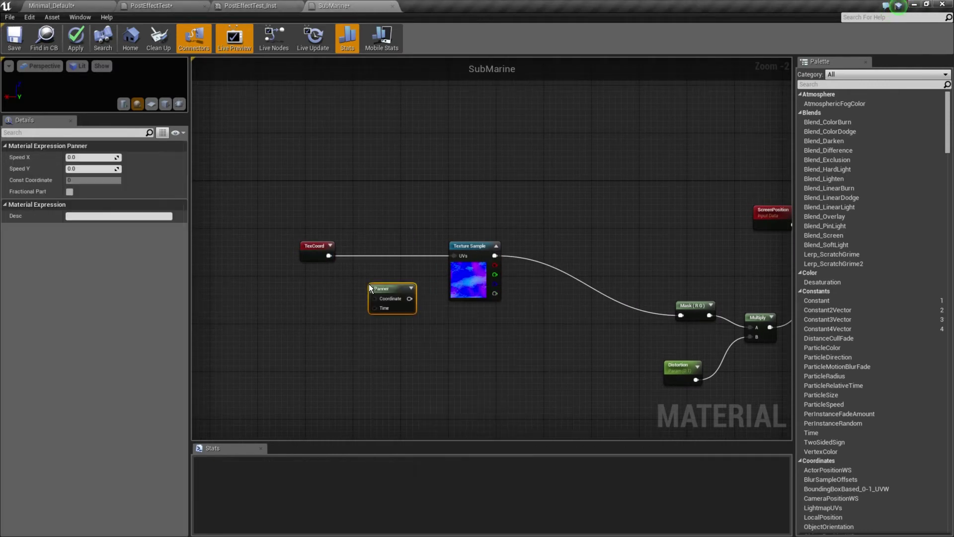
drag(379, 287, 377, 282)
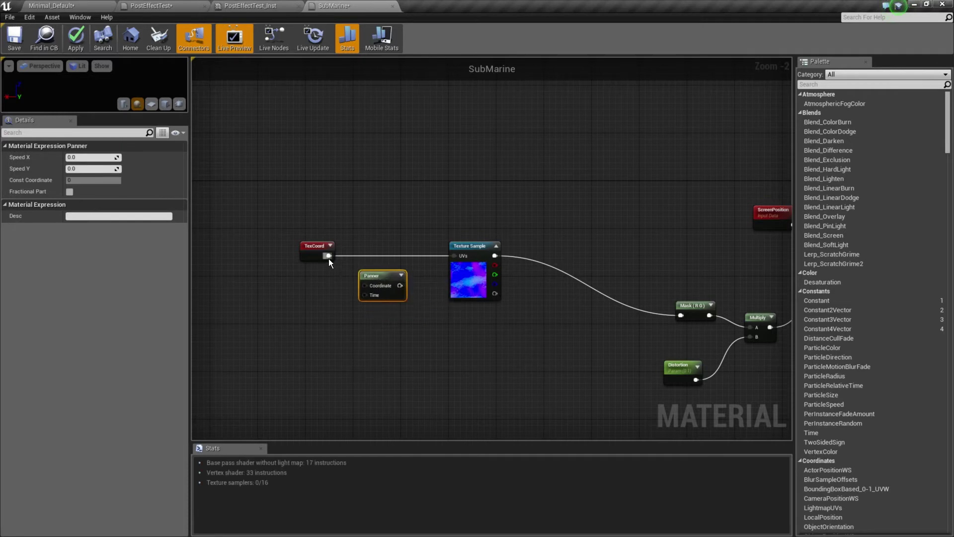
drag(329, 259, 454, 256)
drag(401, 272, 413, 242)
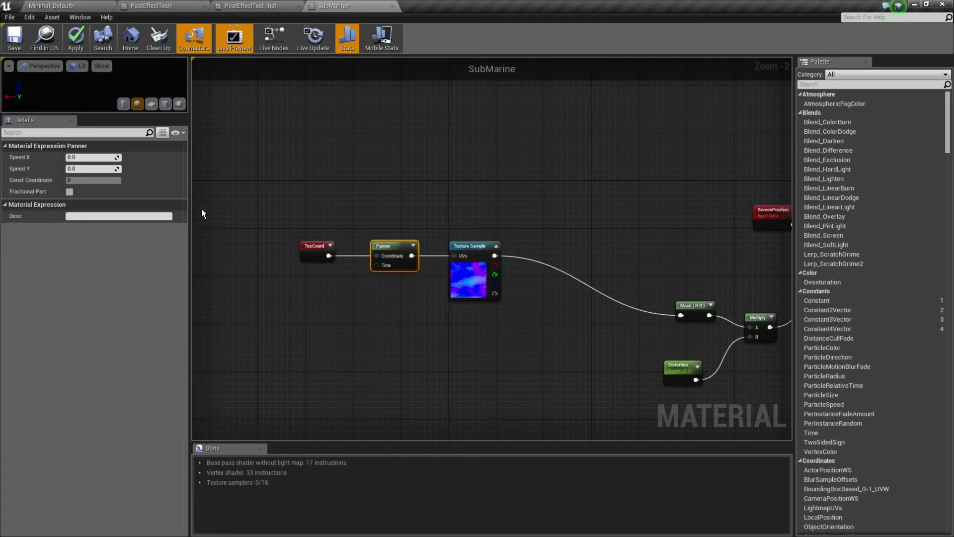
- Set the Panner node's Speed X and Speed Y to 0.005
click(94, 158)
click(317, 247)
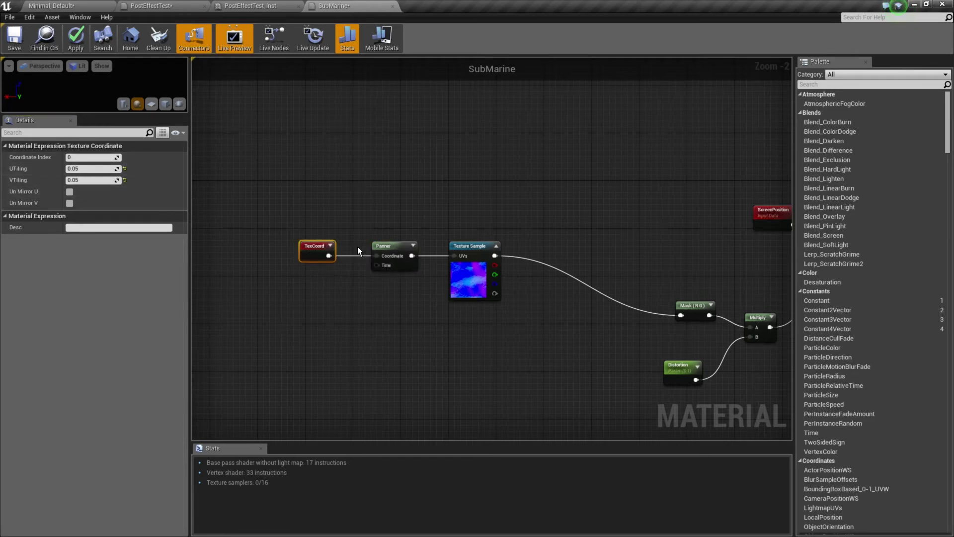
click(385, 249)
click(85, 158)
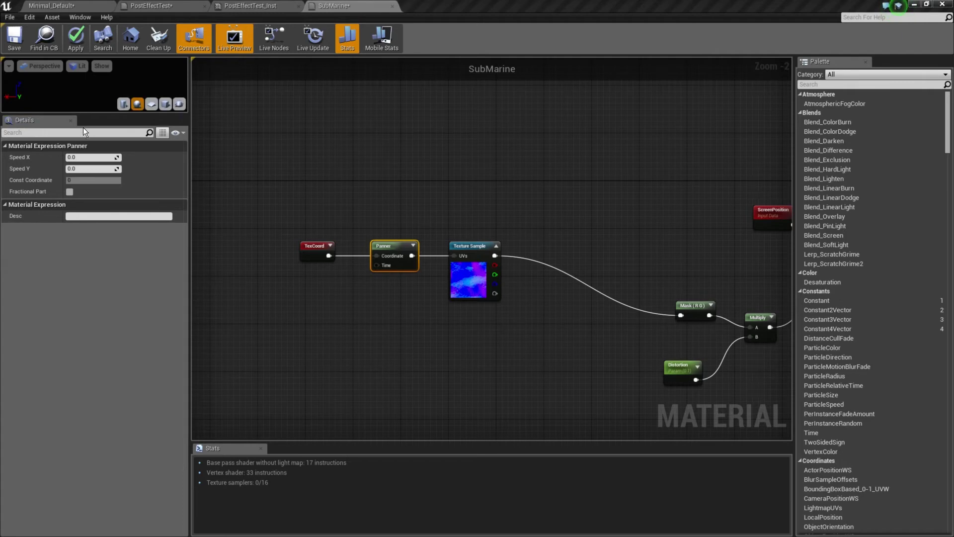
click(92, 159)
click(92, 158)
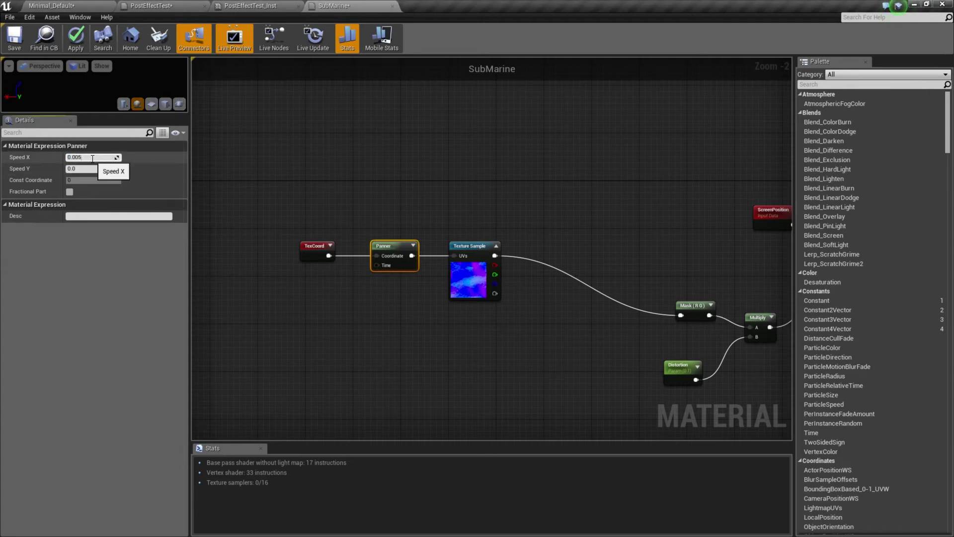
text(05)
key(Return)
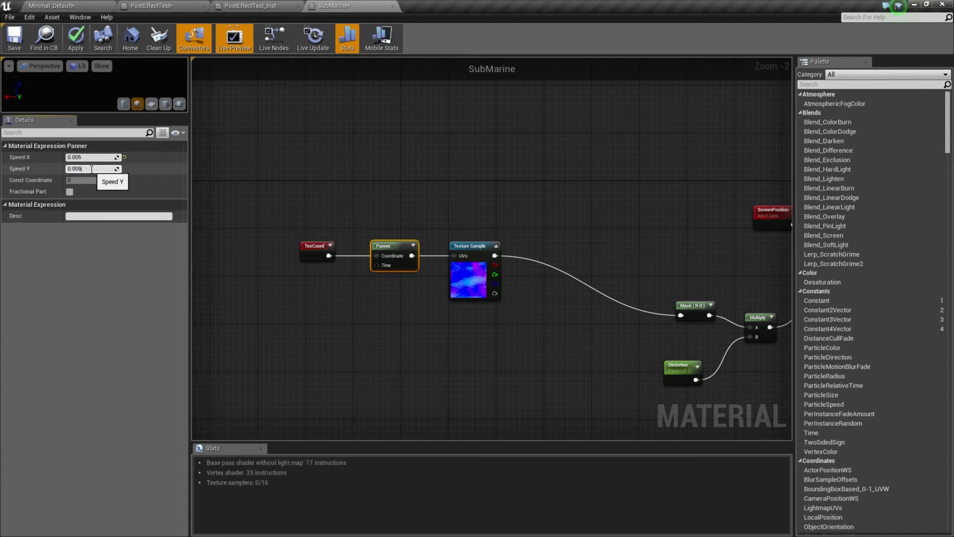
key(Return)
- Apply the SubMarine material changes and view the panning distortion inside PostProcessVolume3 in the Minimal_Default level
click(78, 40)
click(51, 6)
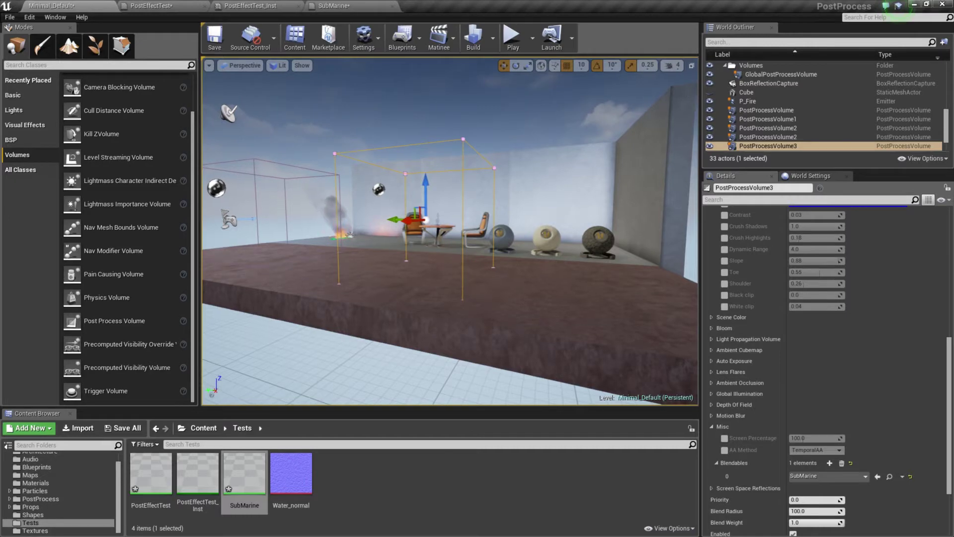
right_drag(502, 277, 462, 271)
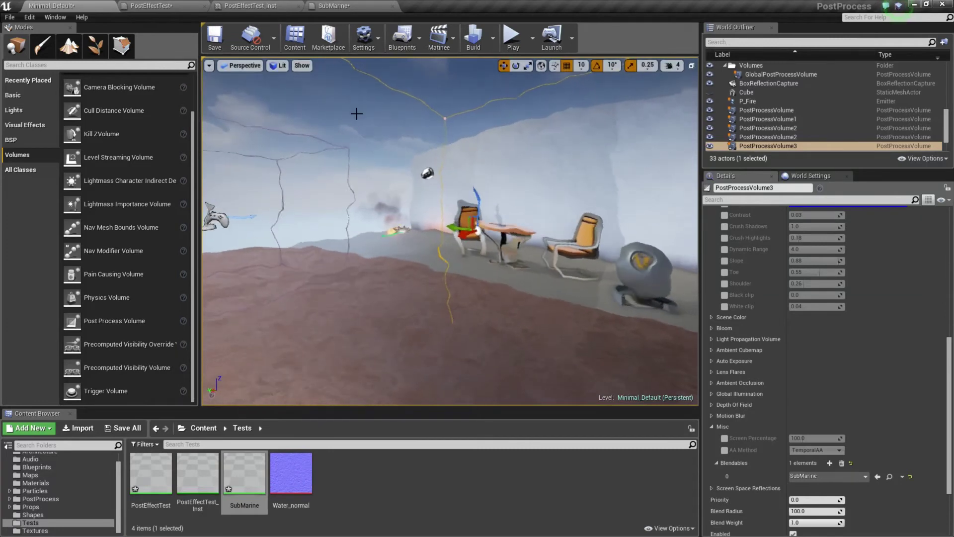
right_drag(480, 315, 308, 219)
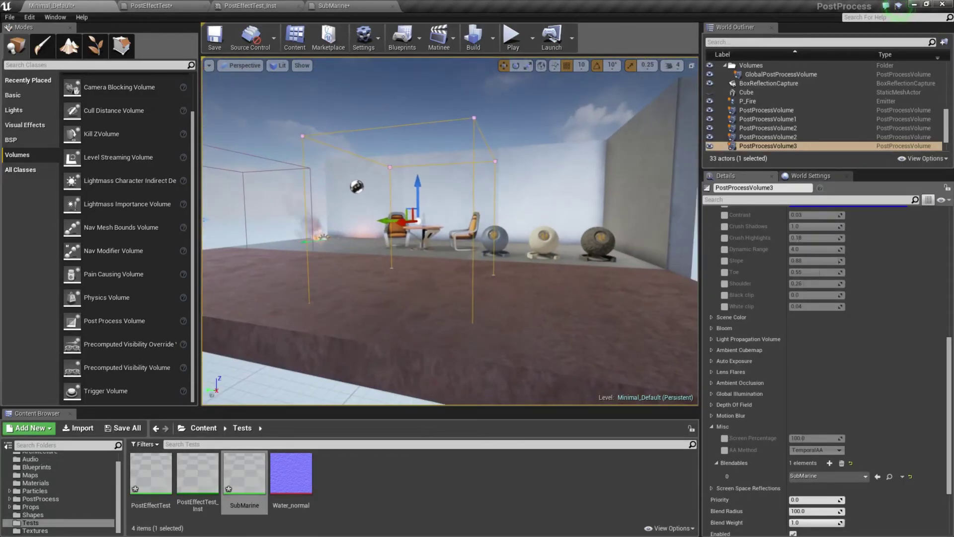
- Duplicate SubMarine's TexCoord, Panner and Texture Sample nodes and place the copies directly below the originals
click(348, 6)
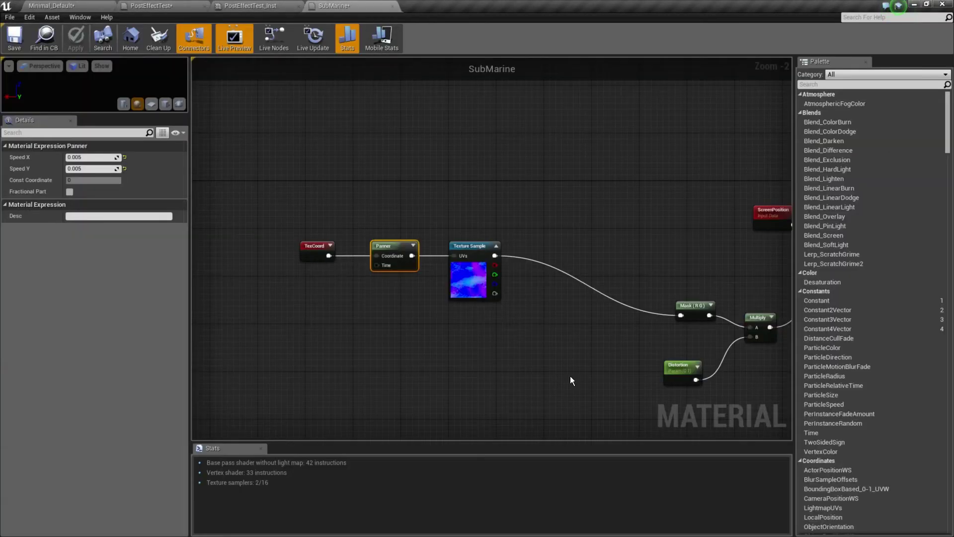
drag(282, 363, 472, 232)
drag(500, 192, 499, 192)
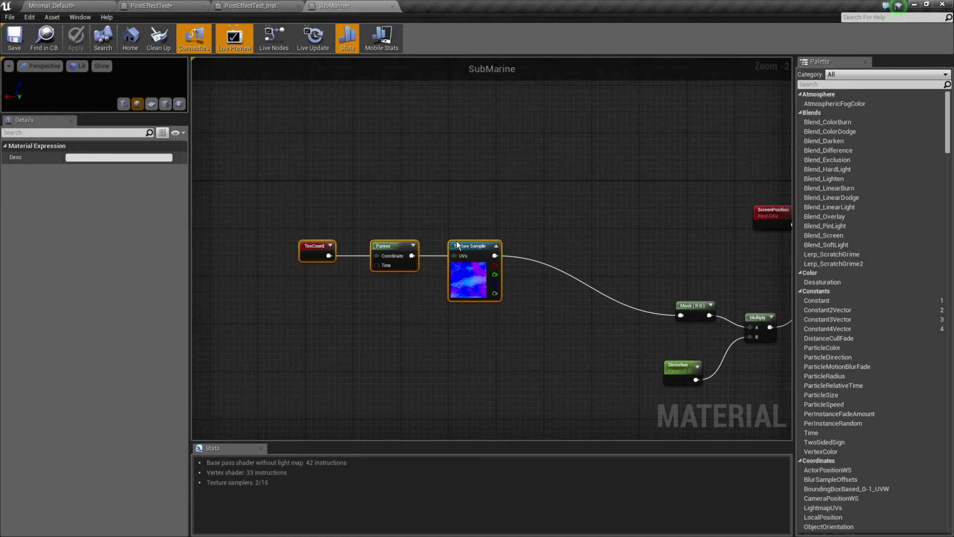
key(ctrl+w)
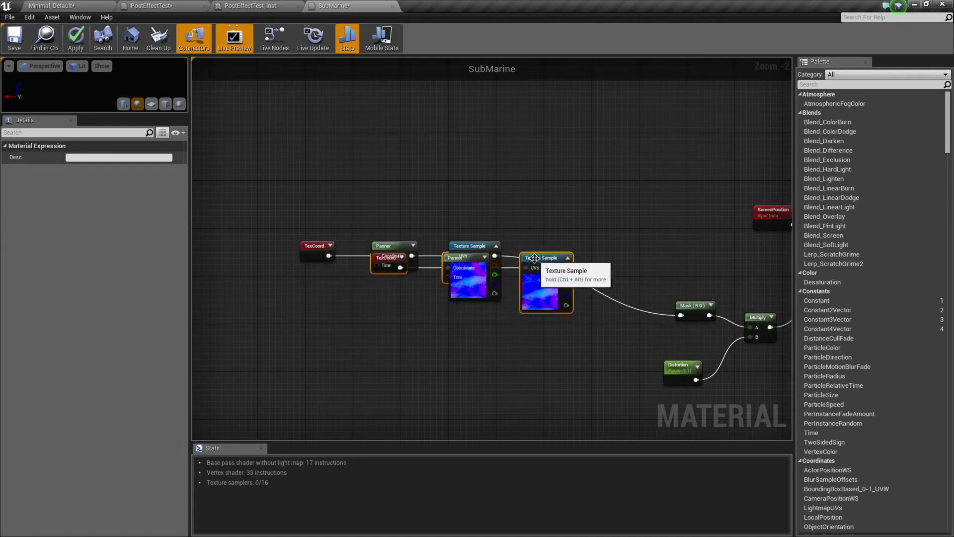
drag(535, 254, 453, 350)
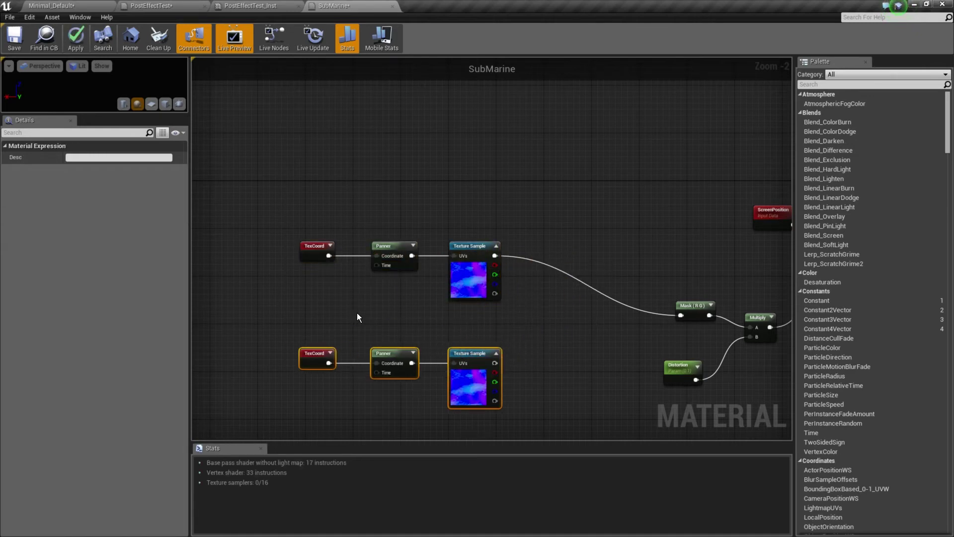
- Select the duplicated TexCoord node and enter 0.05 as its UTiling
right_drag(357, 312, 403, 272)
click(362, 285)
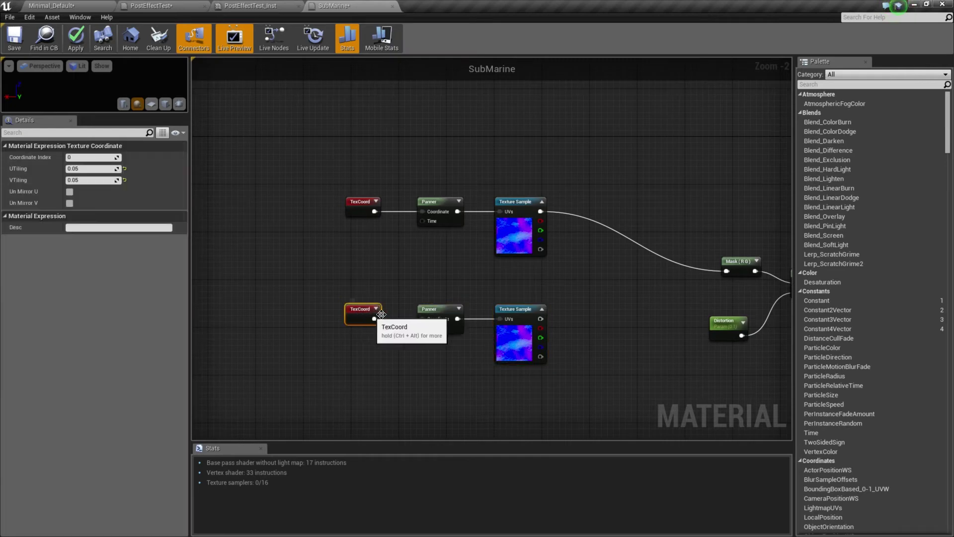
click(365, 315)
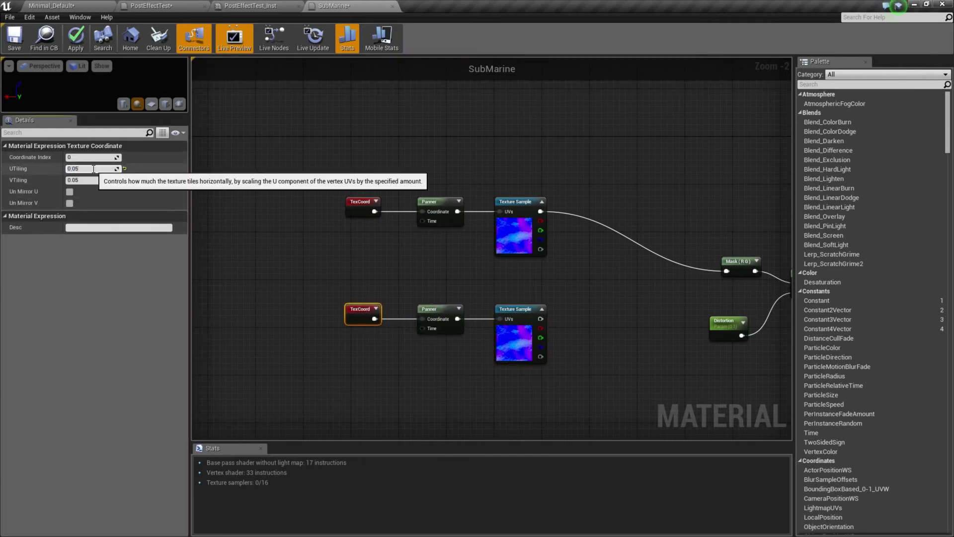
key(Return)
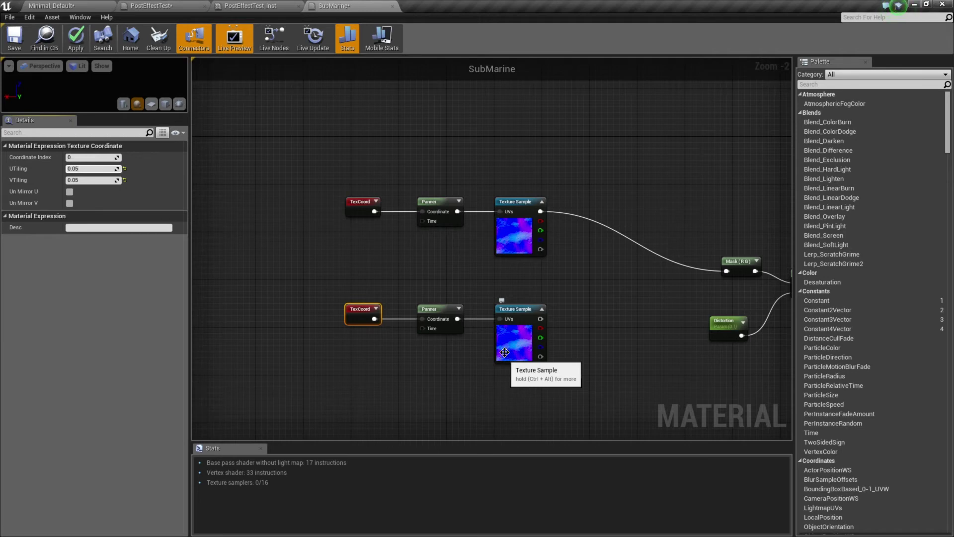
- Set the lower TexCoord's UTiling to 0.06 and VTiling to 0.03, and open the upper TexCoord's VTiling for editing
click(77, 168)
click(899, 7)
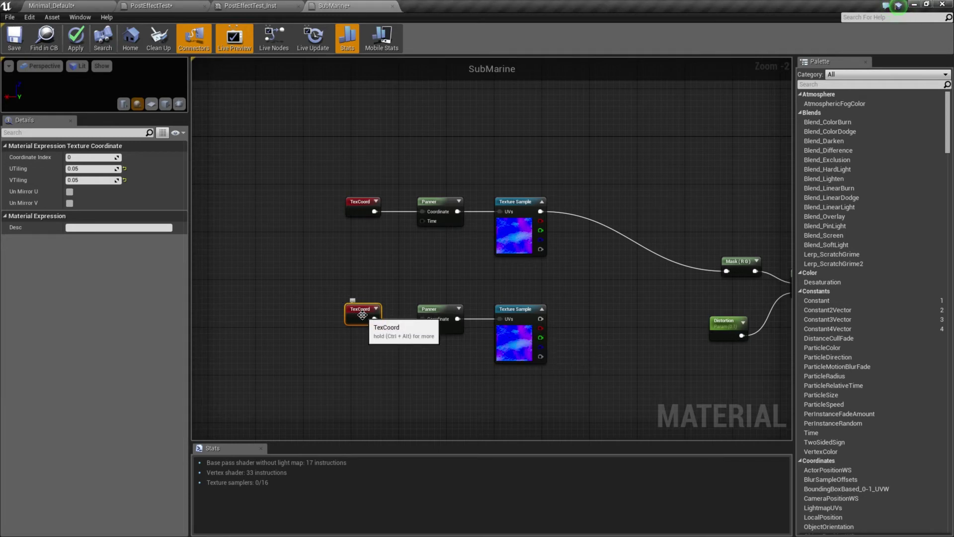
click(89, 180)
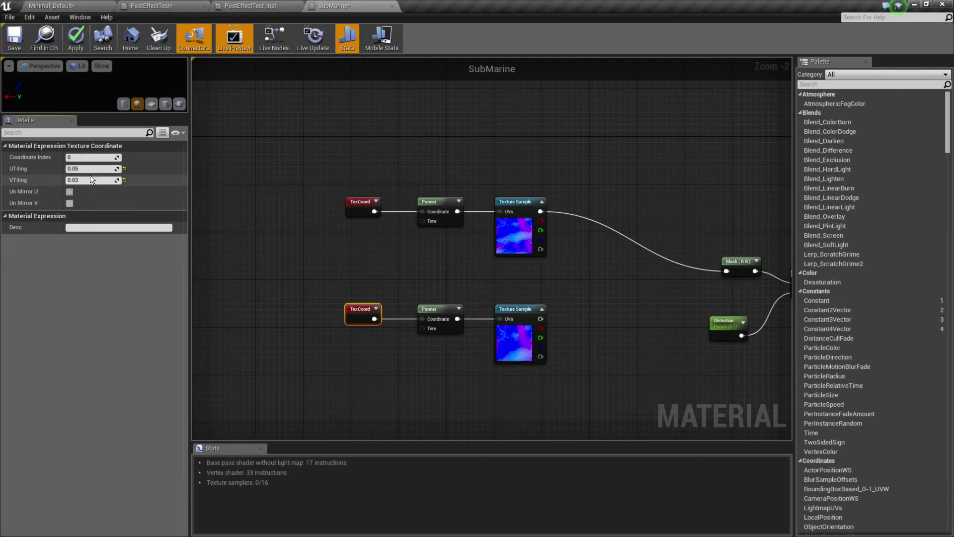
click(87, 169)
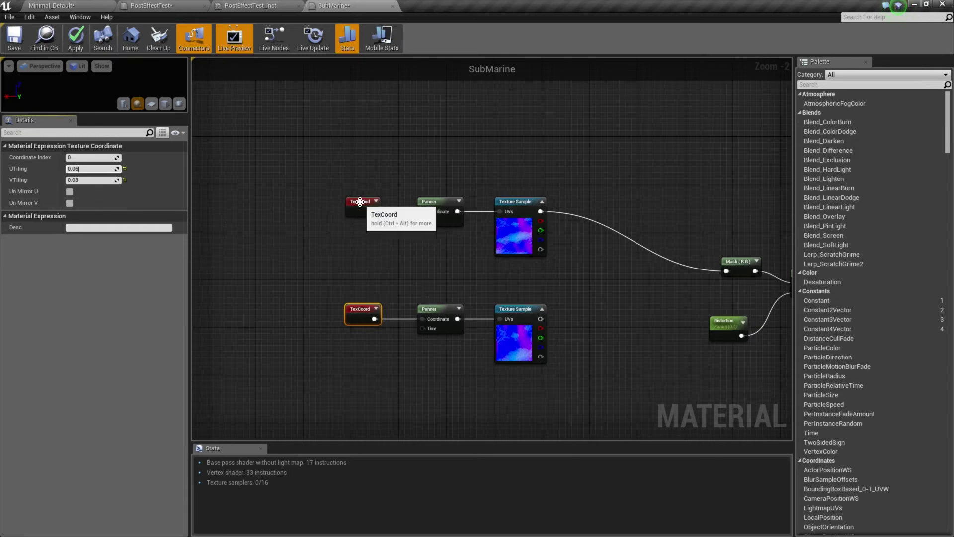
click(345, 203)
click(88, 181)
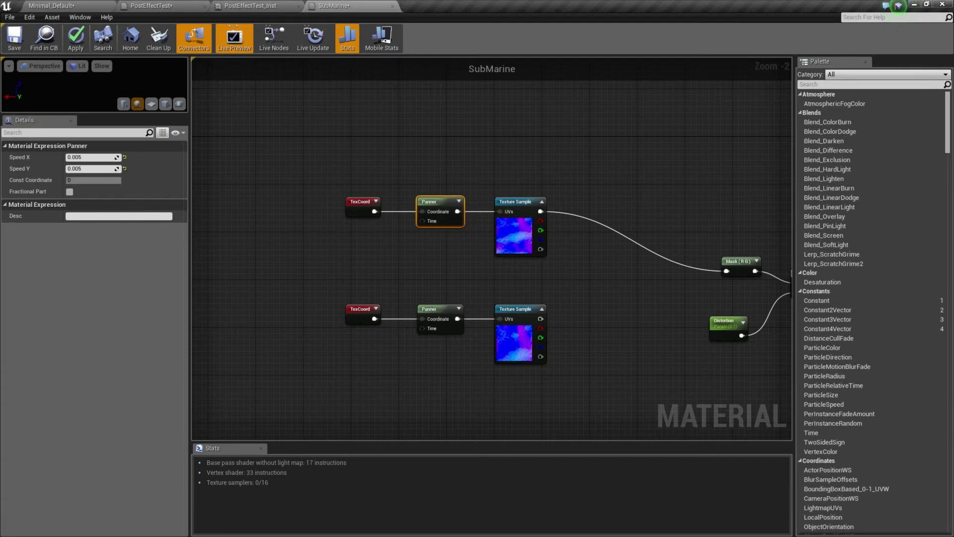
- Set the lower Panner's Speed X and Speed Y to -0.005 and move both texture node chains farther from the Mask node
click(444, 318)
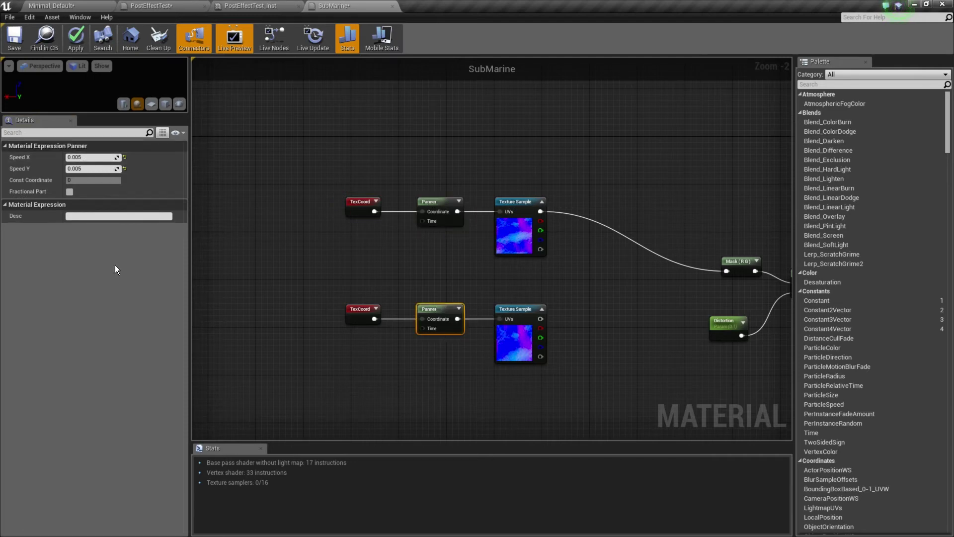
click(71, 169)
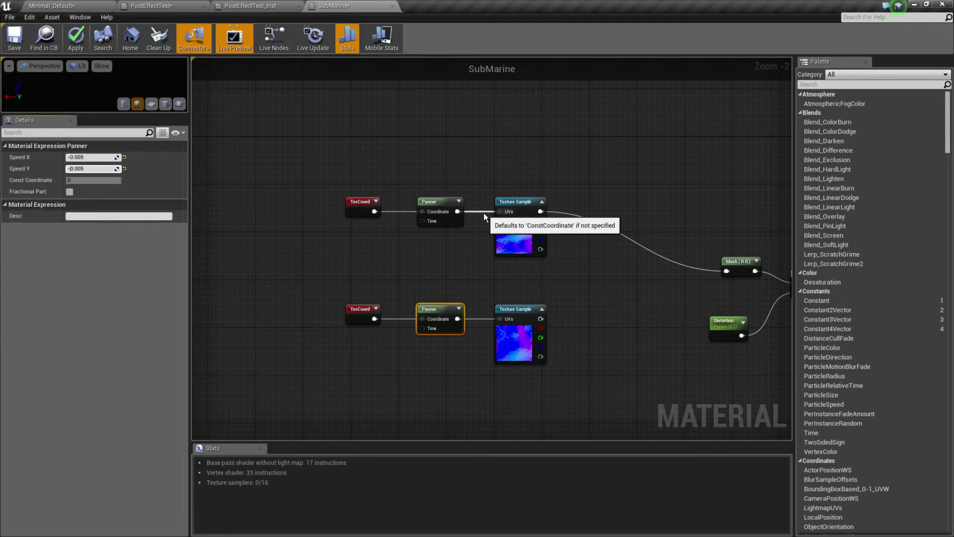
click(625, 365)
drag(582, 368, 307, 180)
drag(517, 202, 475, 203)
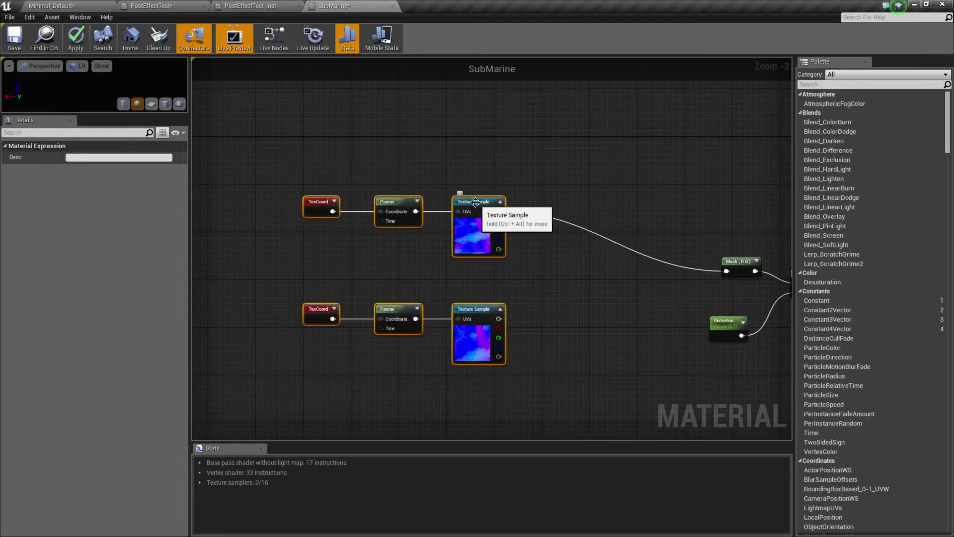
click(571, 327)
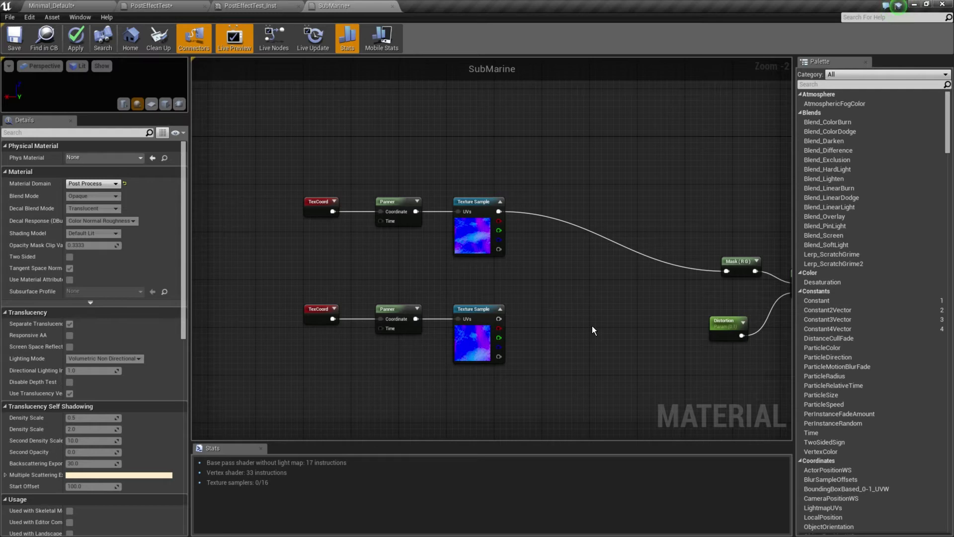
- Combine both Texture Sample outputs in a new Add node and connect its result to the Mask (R G) node
right_click(570, 317)
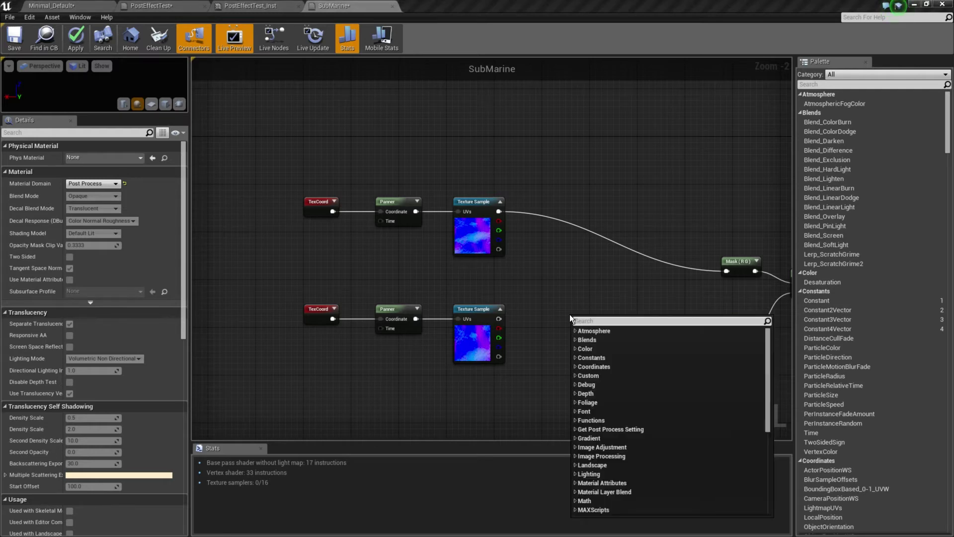
text(add)
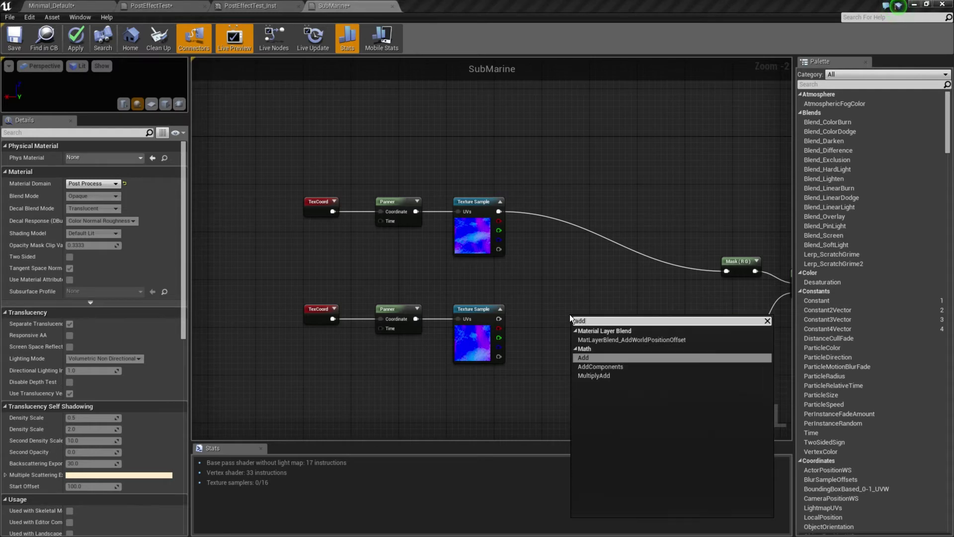
key(Return)
drag(587, 319, 571, 279)
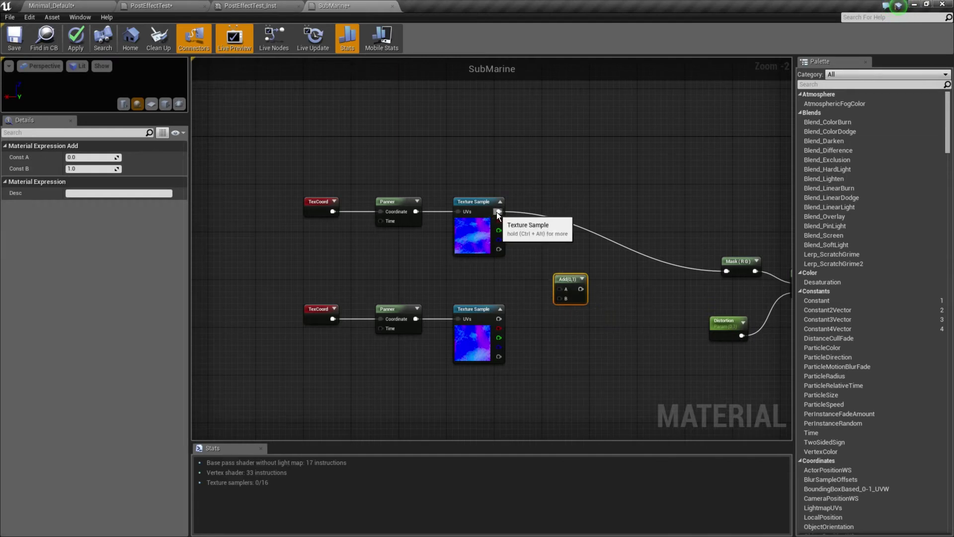
drag(497, 211, 560, 290)
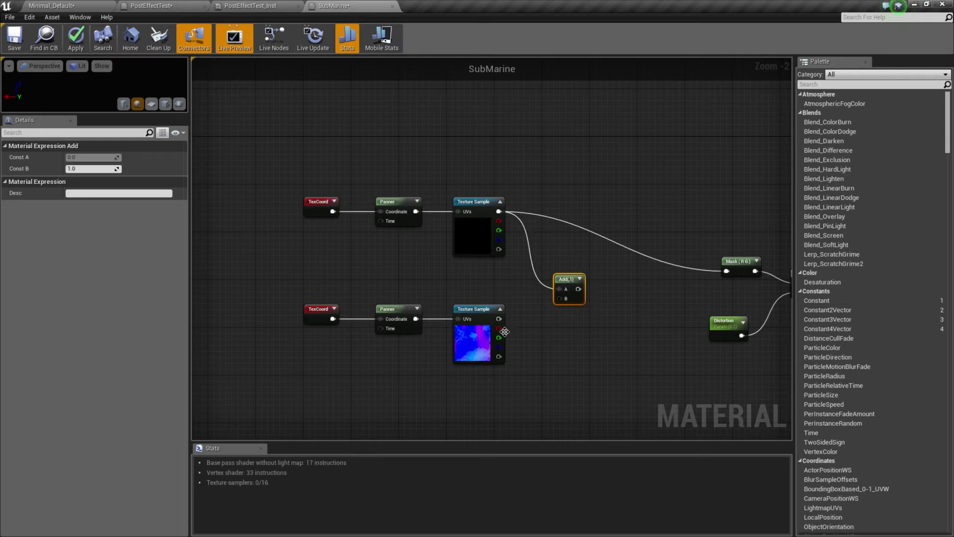
drag(499, 319, 729, 261)
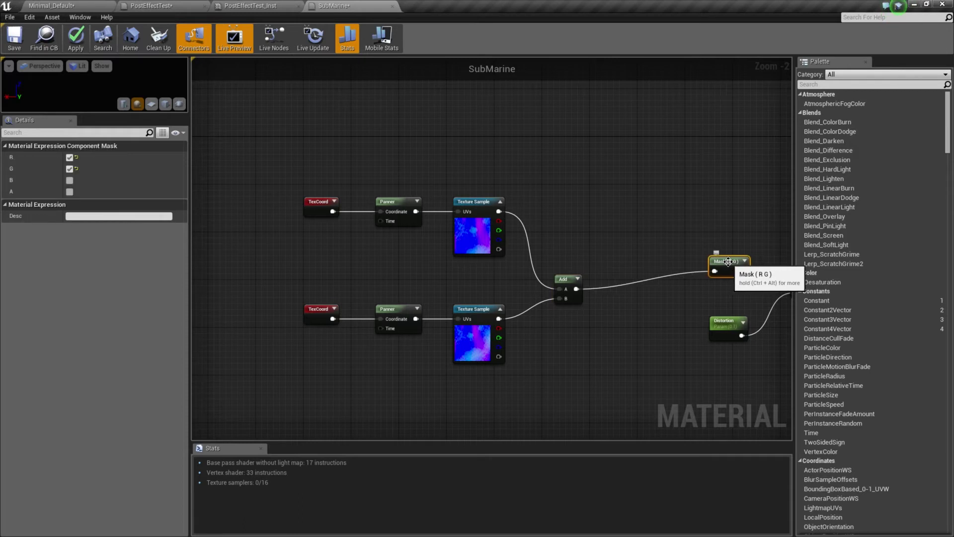
- Apply the SubMarine material changes and view the combined water distortion in the Minimal_Default level
click(75, 43)
click(50, 6)
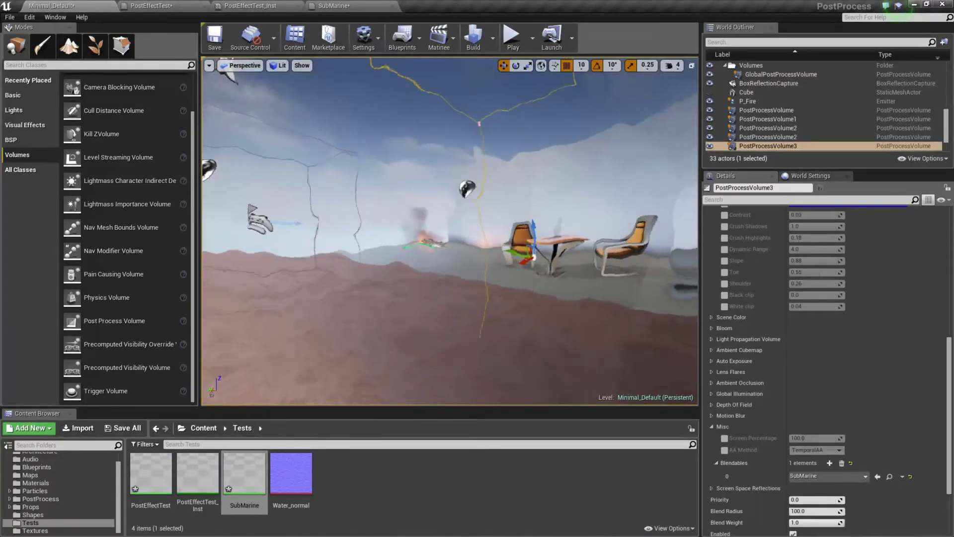
- Set the Distortion parameter's default value to 0.05 in the SubMarine material
click(343, 5)
right_drag(673, 318, 507, 283)
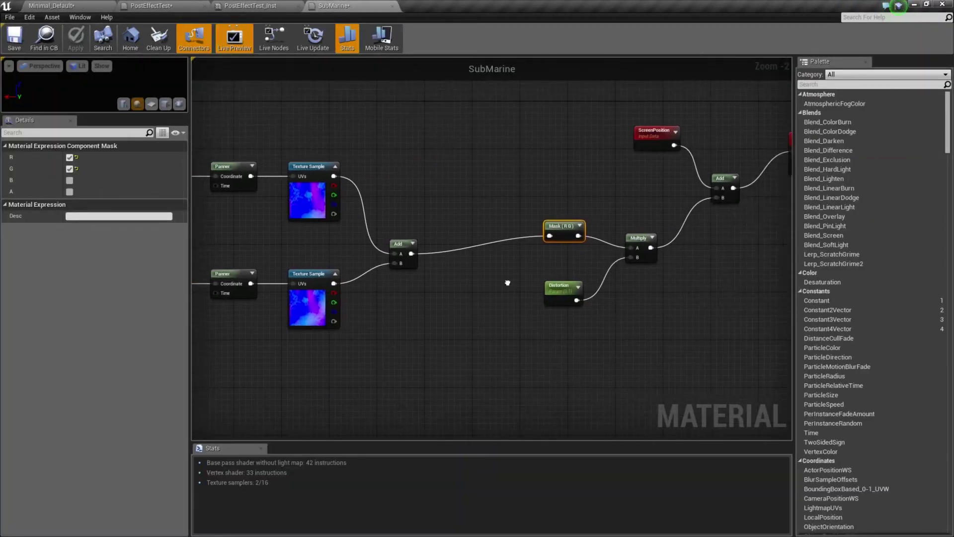
click(560, 285)
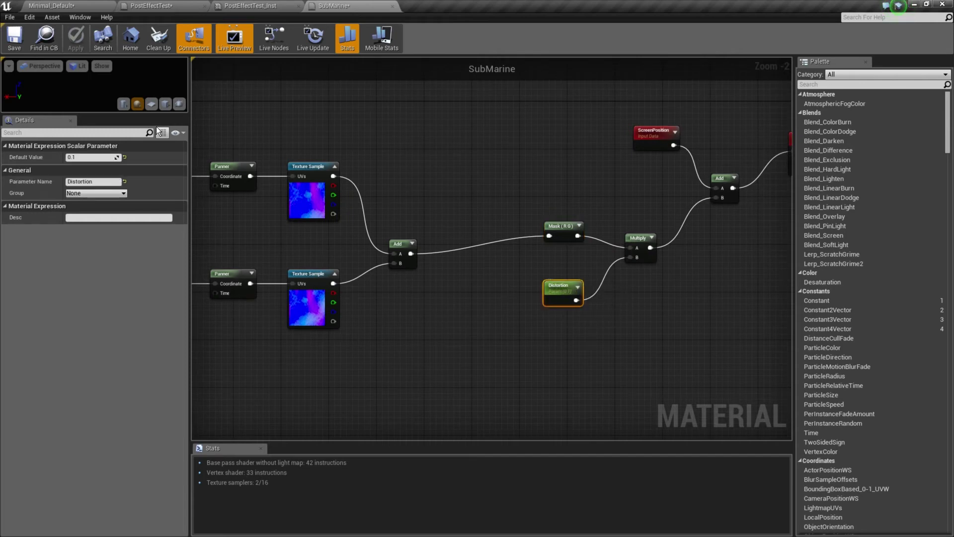
click(81, 159)
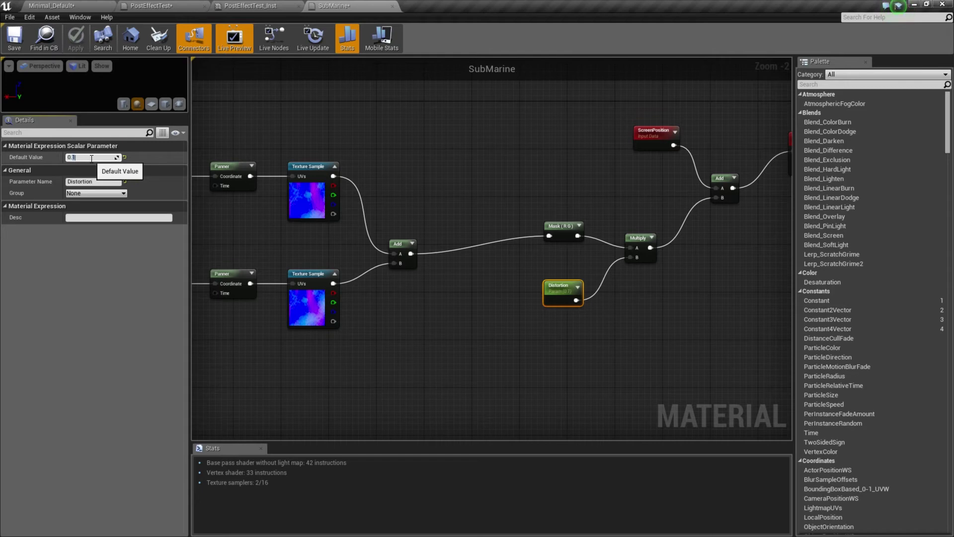
key(Return)
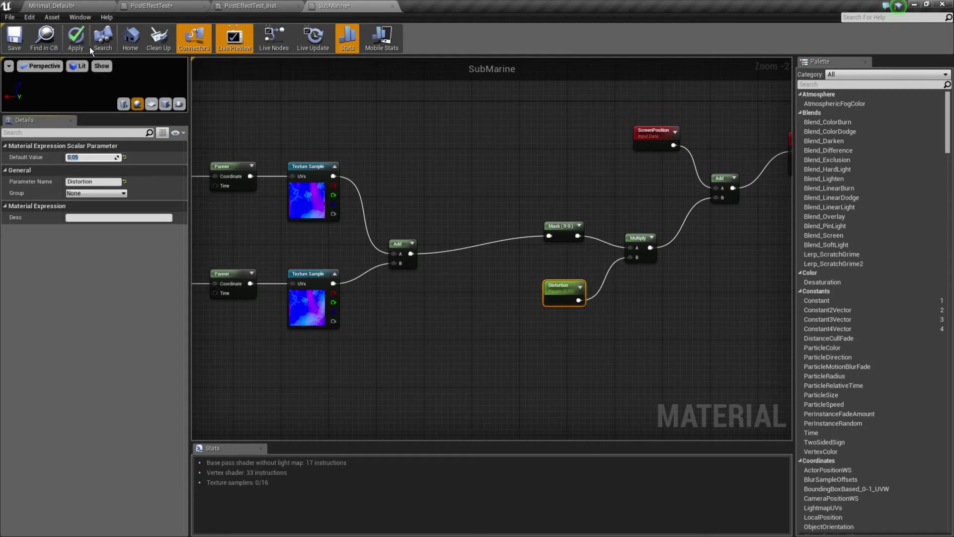
- Apply the SubMarine changes and examine the weaker distortion in the Minimal_Default level from inside and outside PostProcessVolume3
click(79, 44)
click(51, 5)
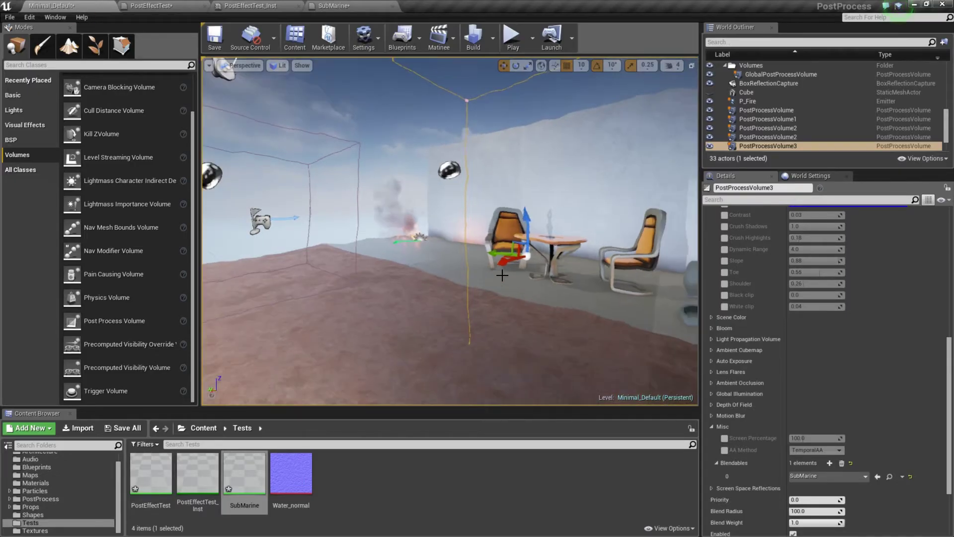
mouse_move(441, 284)
right_down()
mouse_move(621, 282)
mouse_move(450, 282)
mouse_move(430, 293)
mouse_move(445, 311)
mouse_move(440, 271)
mouse_move(445, 299)
right_up()
key(s)
key(w)
key(s)
key(s)
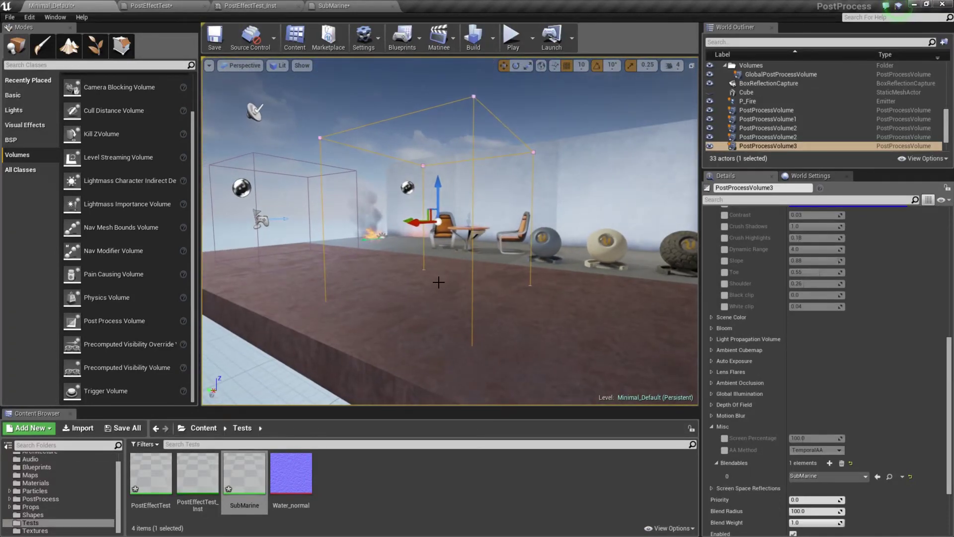
mouse_move(429, 237)
right_down()
mouse_move(504, 236)
mouse_move(422, 237)
right_up()
key(a)
key(w)
key(Down)
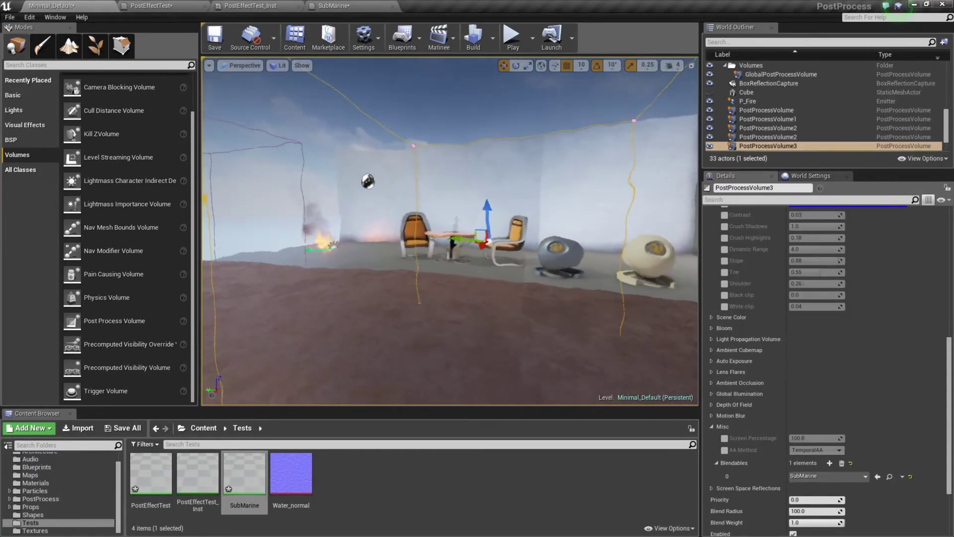
key(Down)
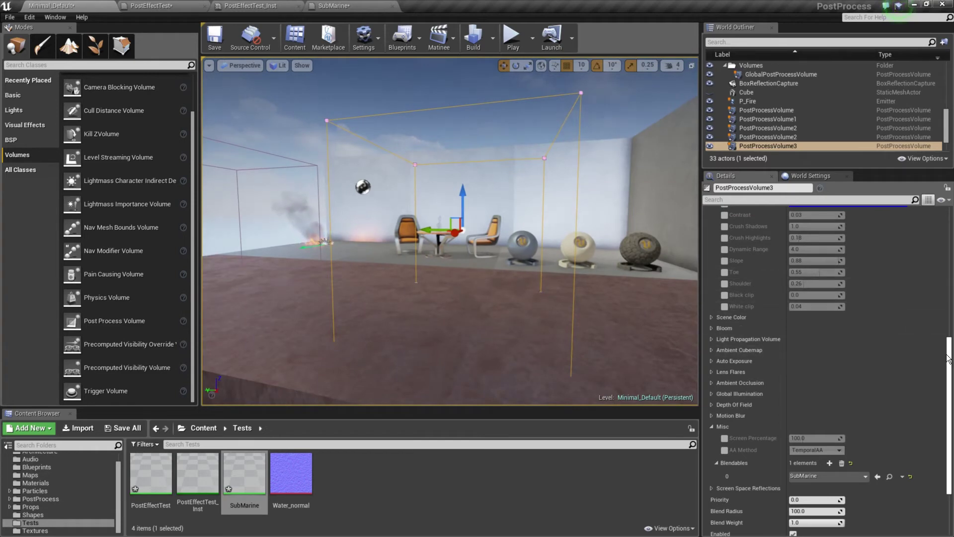
- Enable PostProcessVolume3's Film Tint and pick a blue of about R 0.336, G 0.414, B 1.0
drag(950, 360, 948, 210)
scroll(948, 221, down, 2)
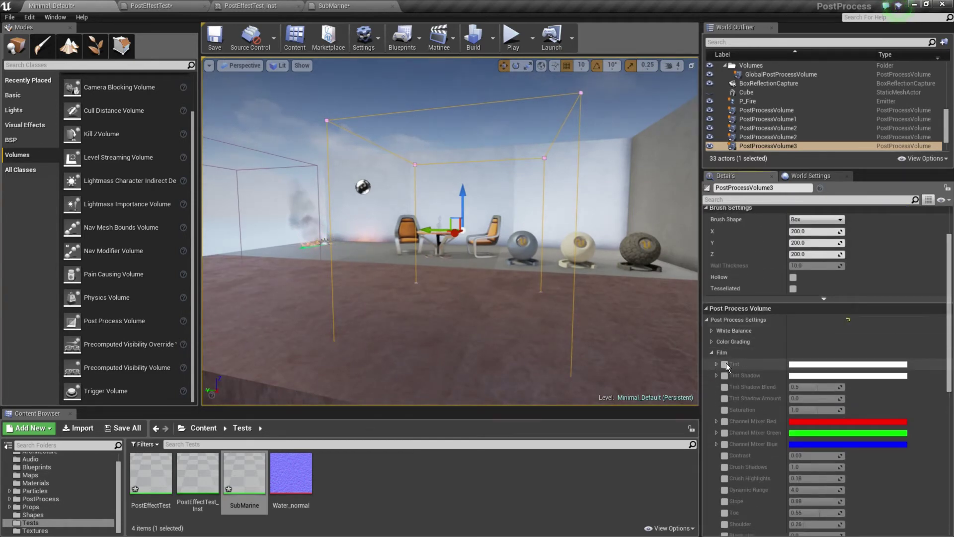
click(820, 364)
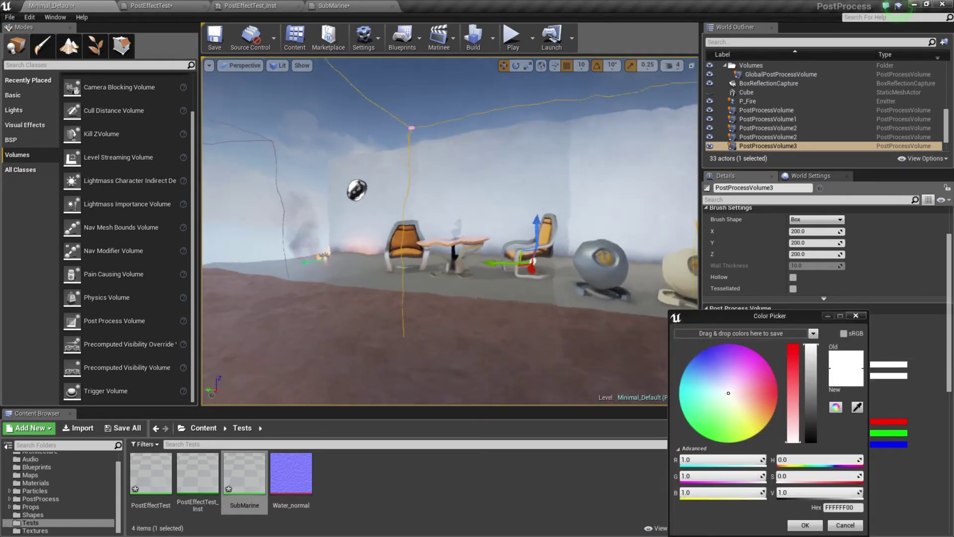
click(723, 384)
mouse_move(723, 383)
mouse_down()
mouse_move(706, 345)
mouse_move(708, 367)
mouse_up()
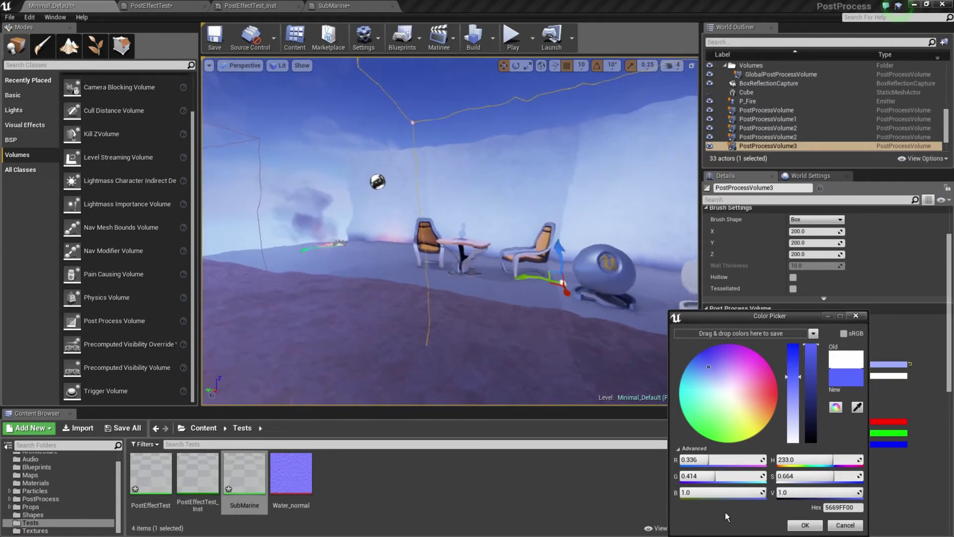
- Set the tint's Blue to 3.0, adjust its saturation to about 0.84, and view the tinted scene inside the volume
click(706, 492)
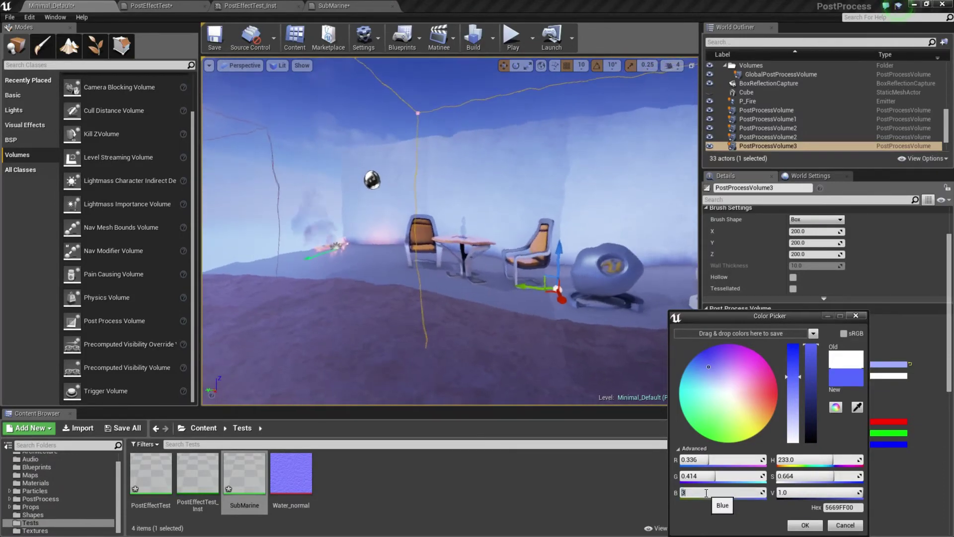
text(3)
key(Return)
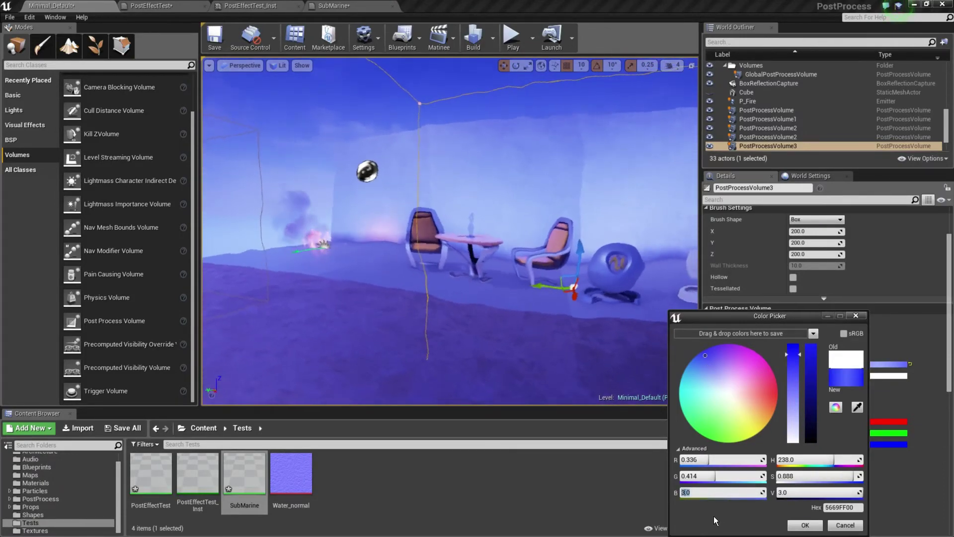
mouse_move(352, 277)
right_down()
mouse_move(412, 276)
mouse_move(378, 291)
mouse_move(288, 287)
mouse_move(378, 286)
mouse_move(343, 286)
right_up()
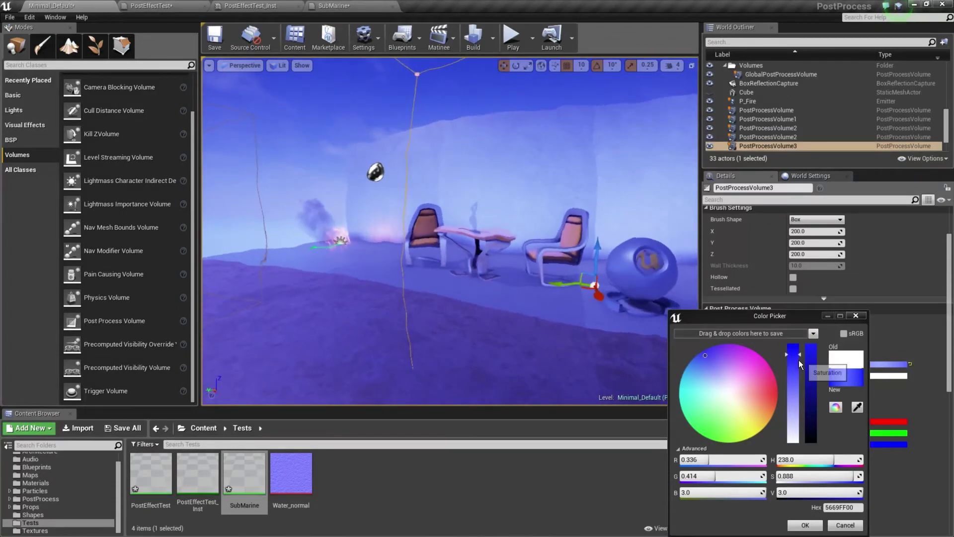
mouse_move(798, 360)
mouse_down()
mouse_move(790, 337)
mouse_move(789, 361)
mouse_up()
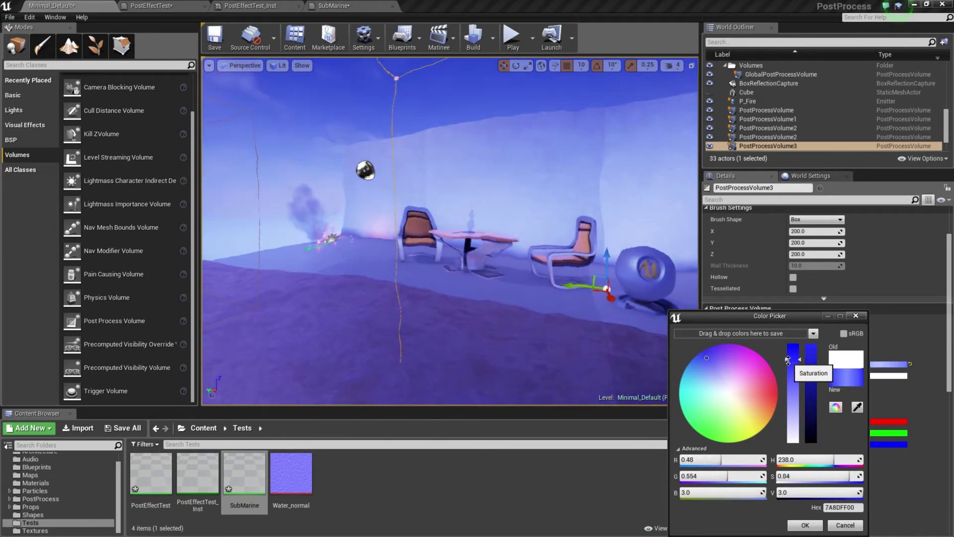
right_drag(616, 281, 517, 280)
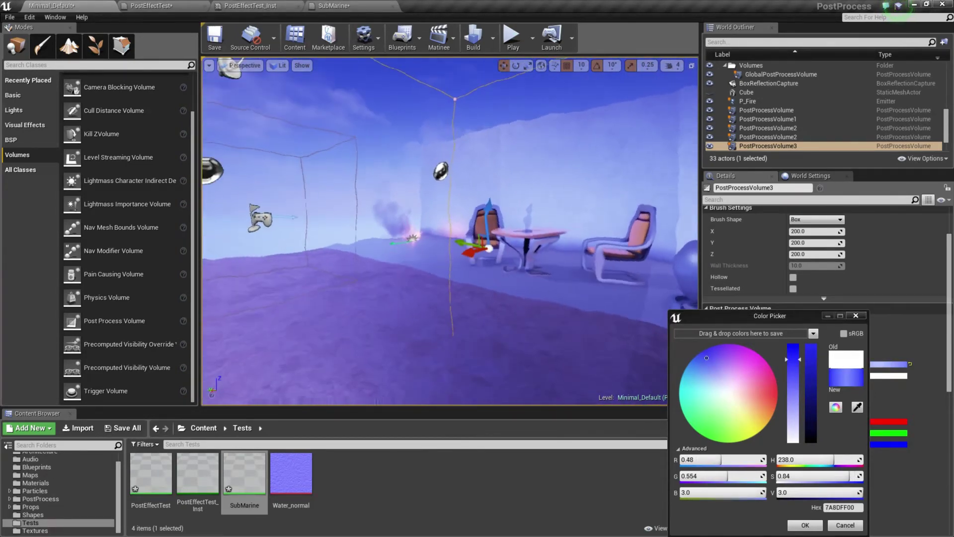
right_drag(646, 298, 646, 298)
right_drag(423, 217, 424, 217)
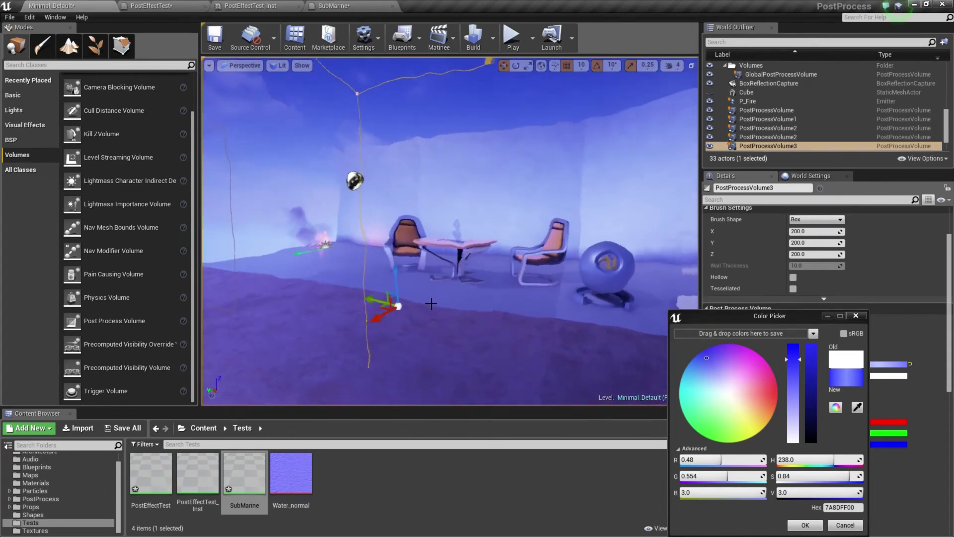
- Return to the SubMarine material with the Color Picker closed and move the material output node farther from the SceneTexture node
click(343, 6)
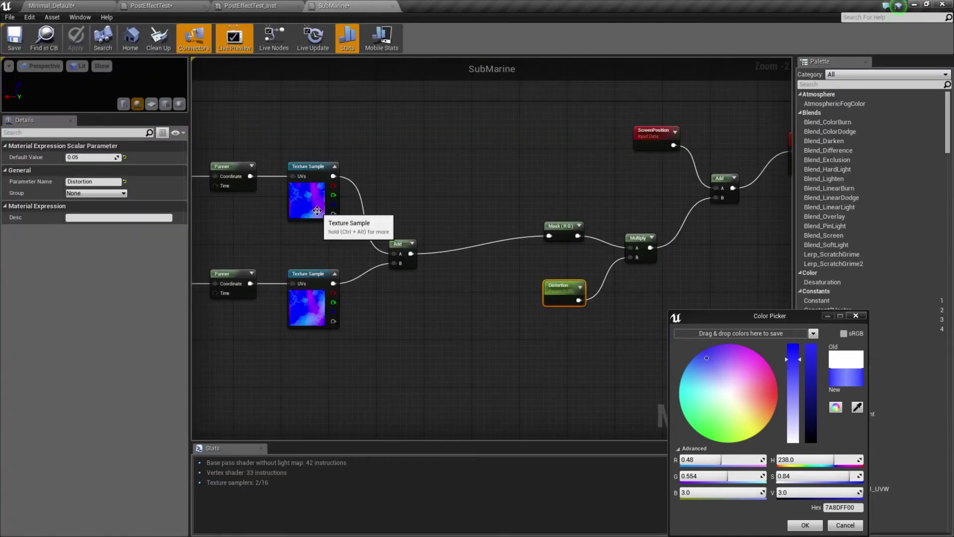
click(863, 315)
right_drag(672, 299, 590, 329)
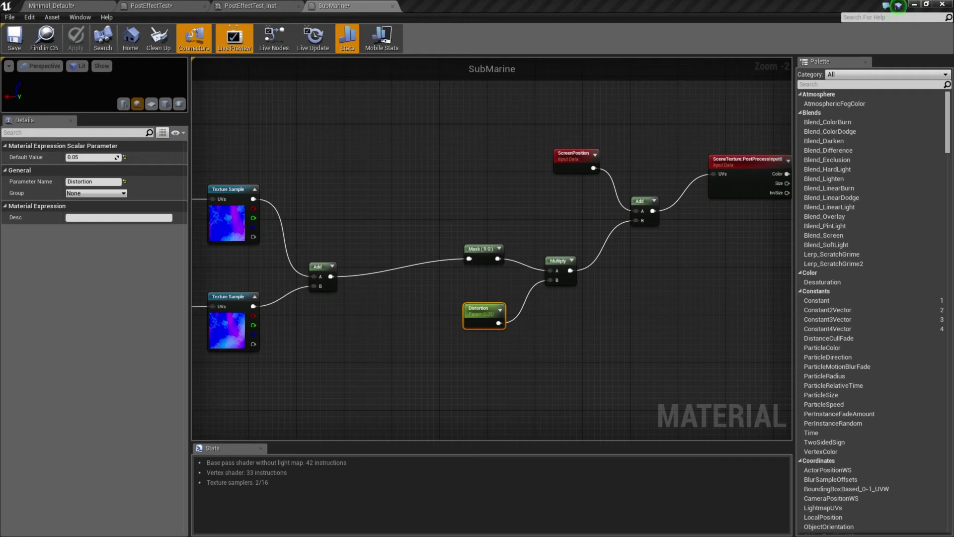
right_drag(597, 335, 291, 355)
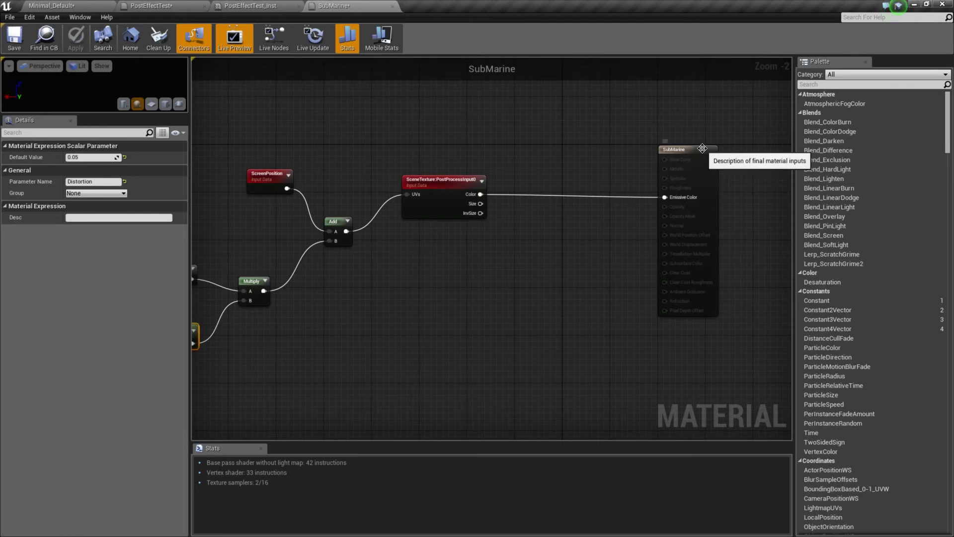
drag(696, 160, 761, 238)
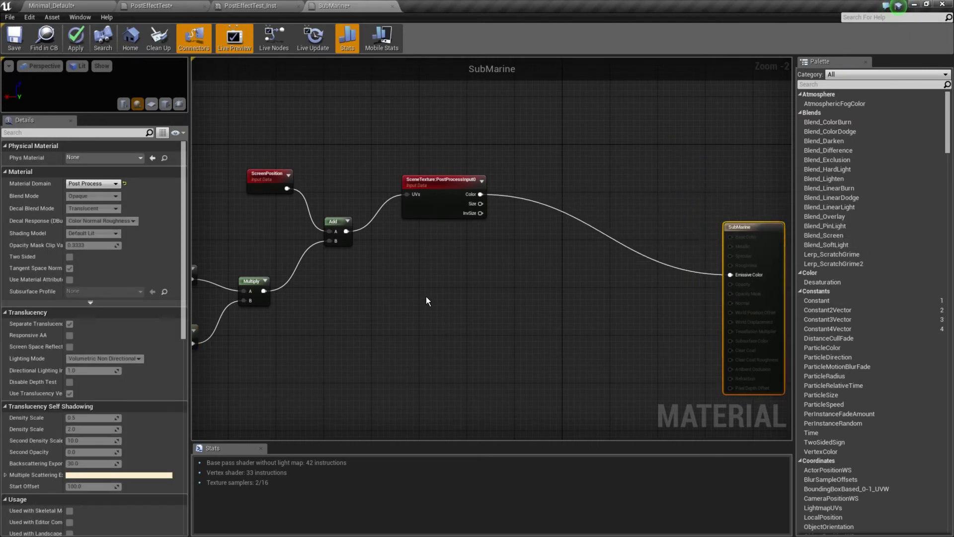
- Add a SceneTexture node set to SceneDepth below the PostProcessInput0 node and feed the Add result into its UVs
right_click(433, 307)
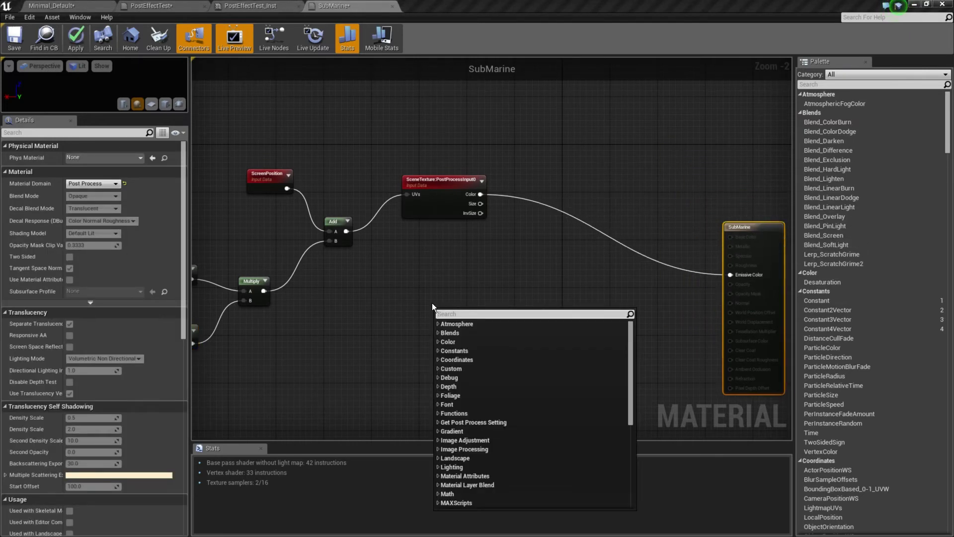
text(scen)
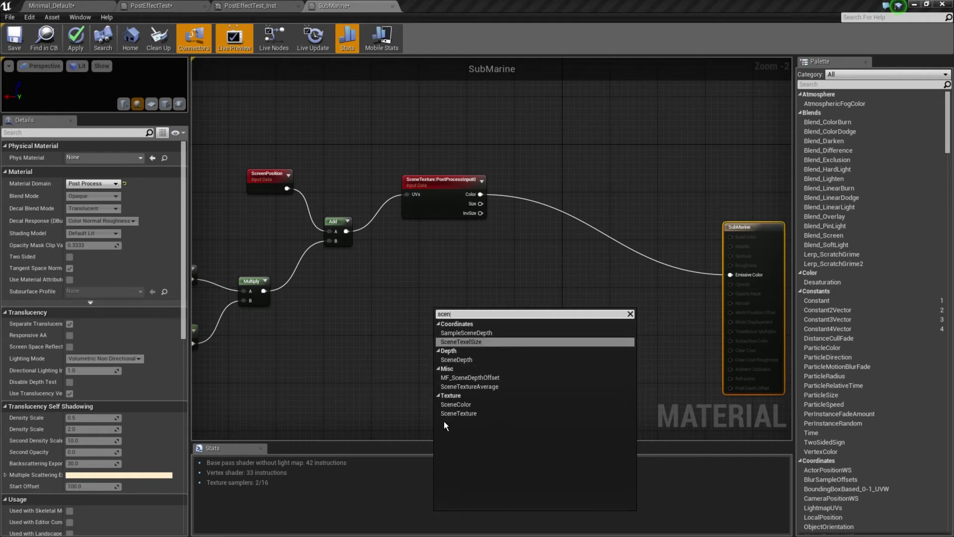
click(457, 414)
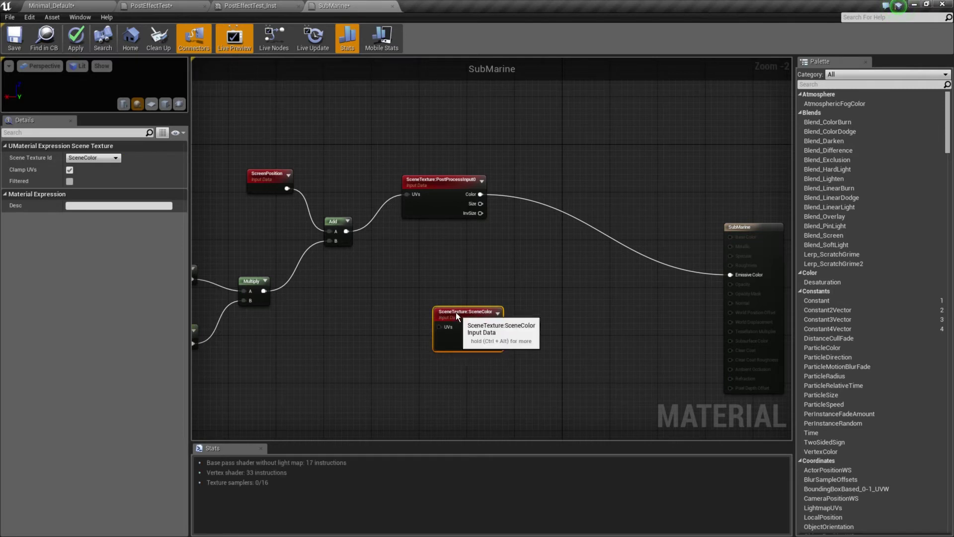
click(97, 157)
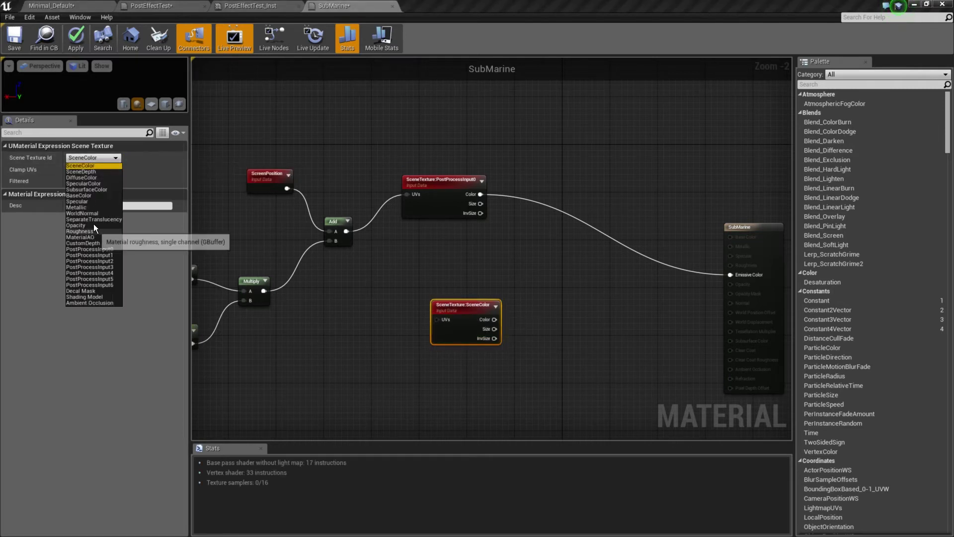
click(93, 172)
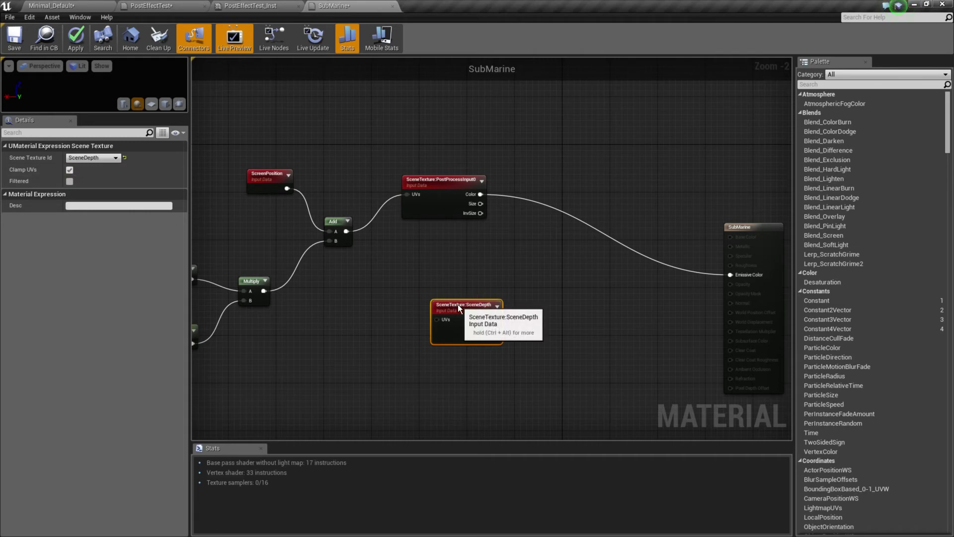
drag(458, 304, 428, 251)
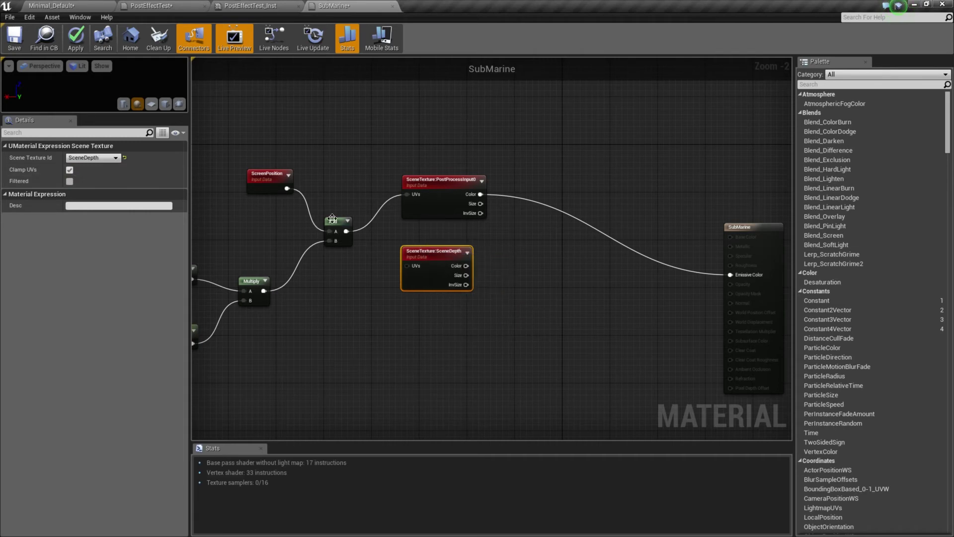
drag(347, 231, 407, 264)
- Add a ComponentMask passing only the R channel and connect the SceneDepth node's Color output to it
right_click(501, 344)
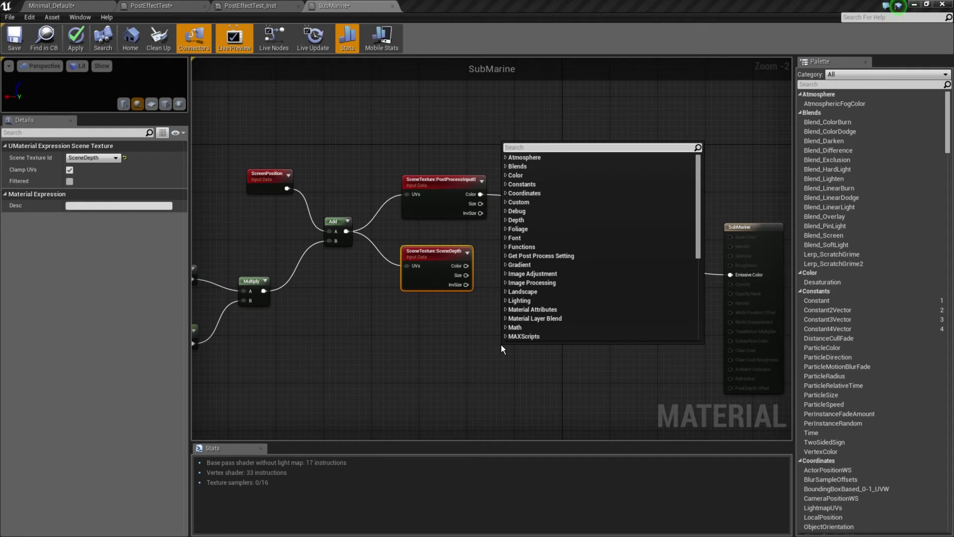
text(compo)
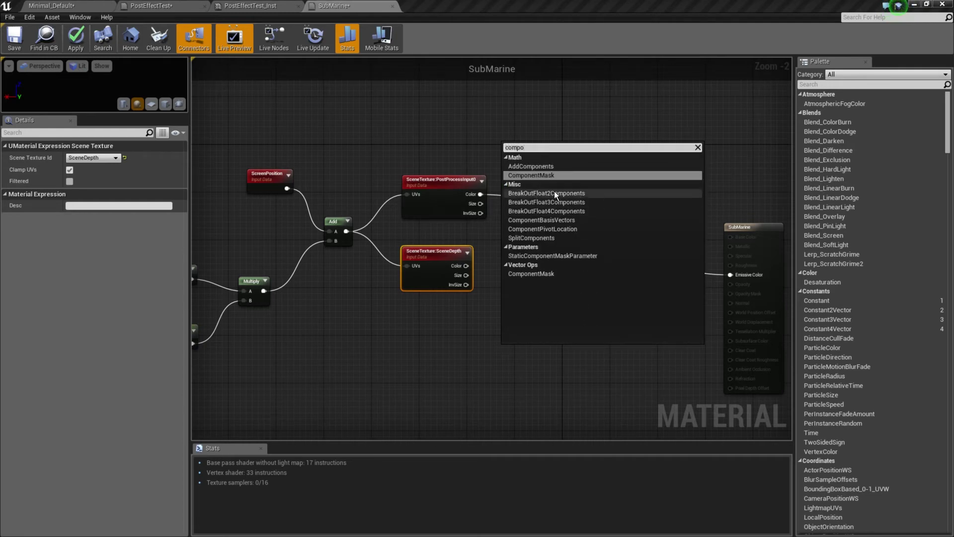
click(543, 177)
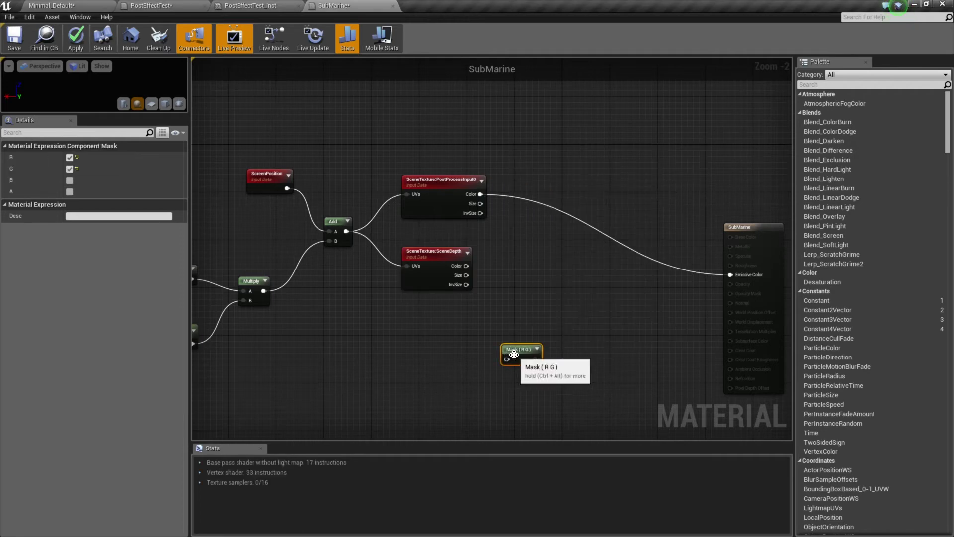
drag(514, 351, 510, 260)
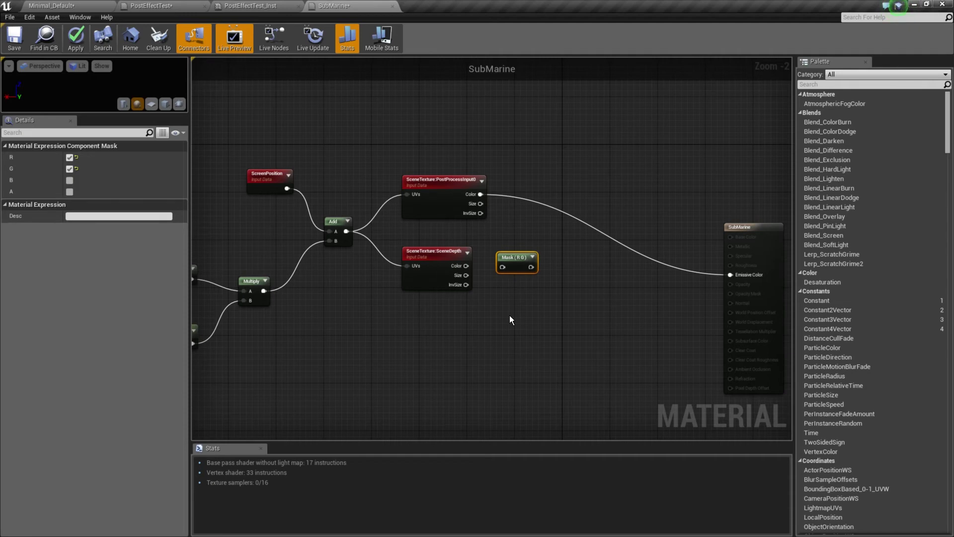
click(70, 169)
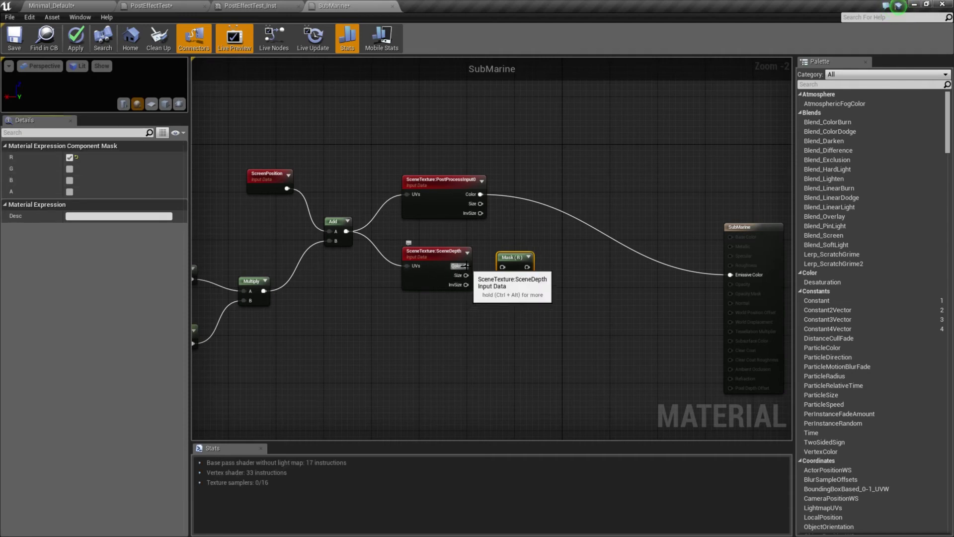
drag(467, 266, 502, 256)
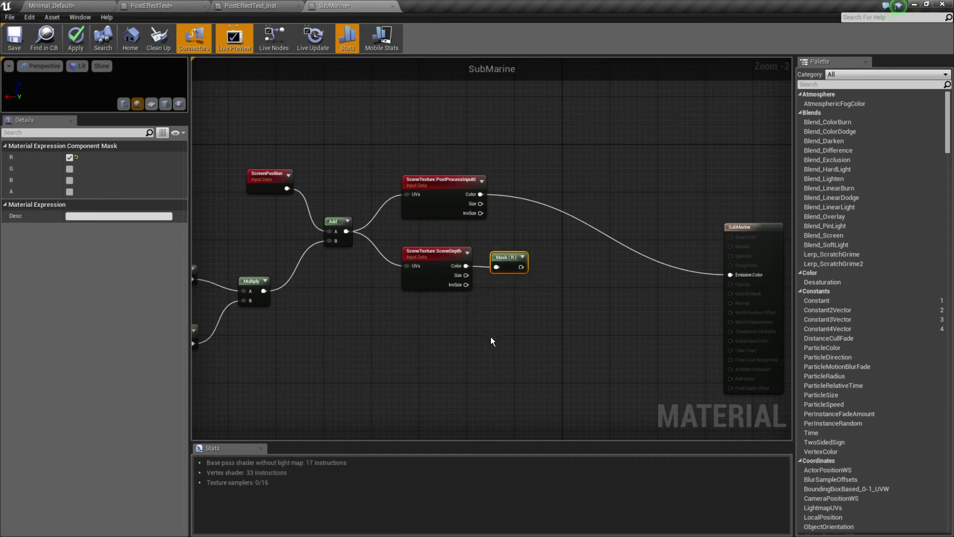
- Move the material output node farther away and add a Multiply node with the R mask connected to its A input
right_drag(494, 336, 404, 347)
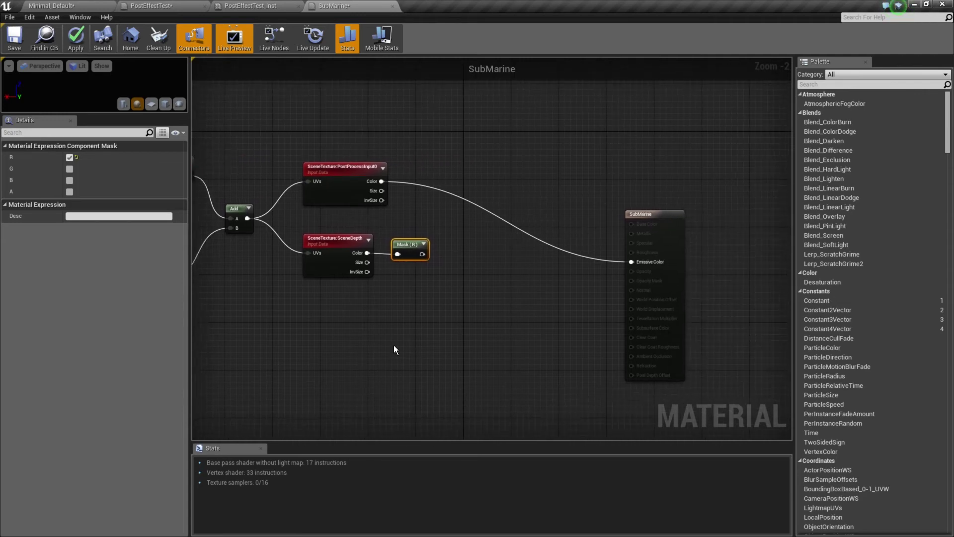
drag(669, 211, 716, 158)
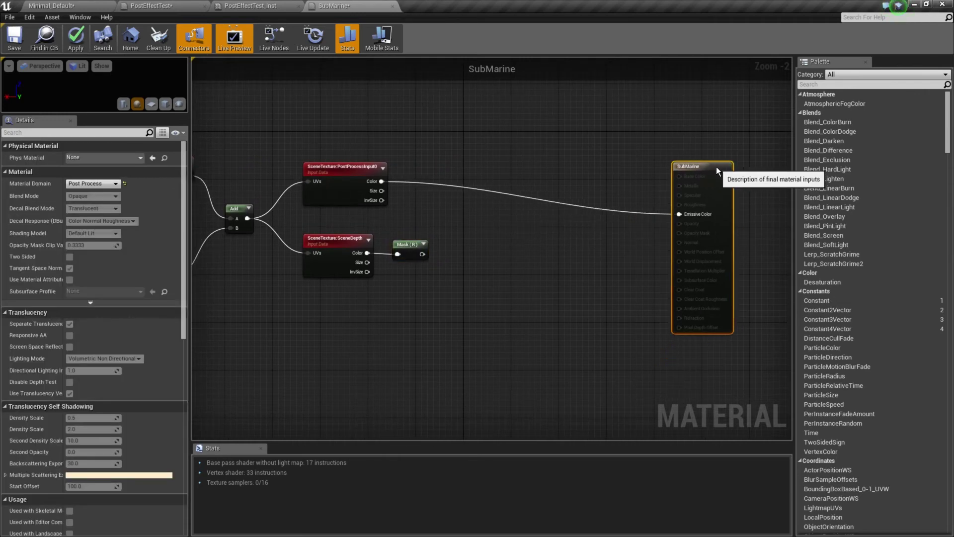
right_click(495, 294)
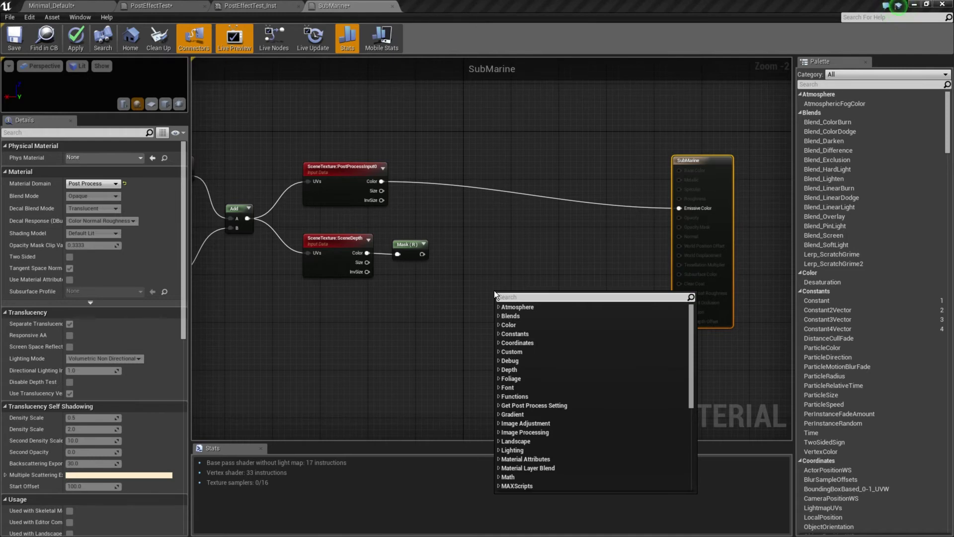
text(multiply)
key(Return)
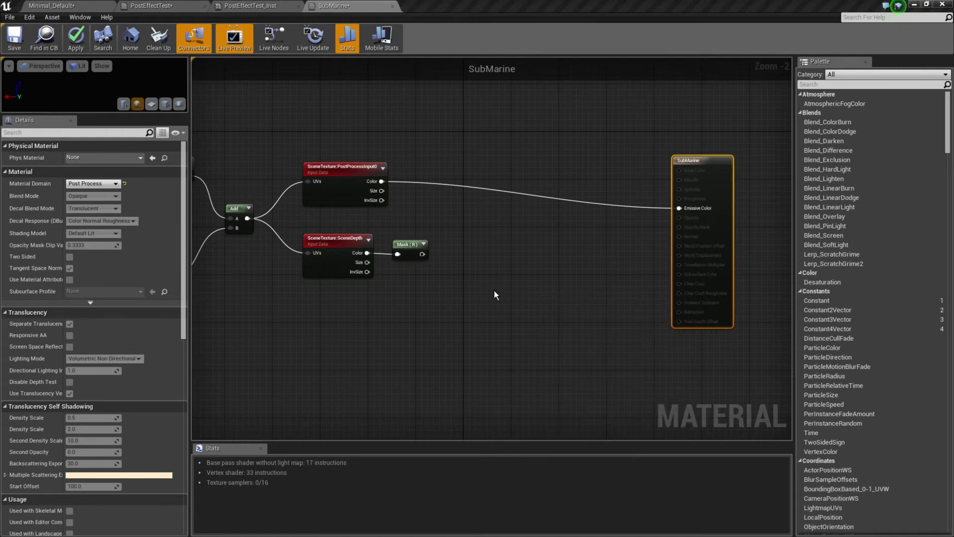
drag(525, 298, 483, 243)
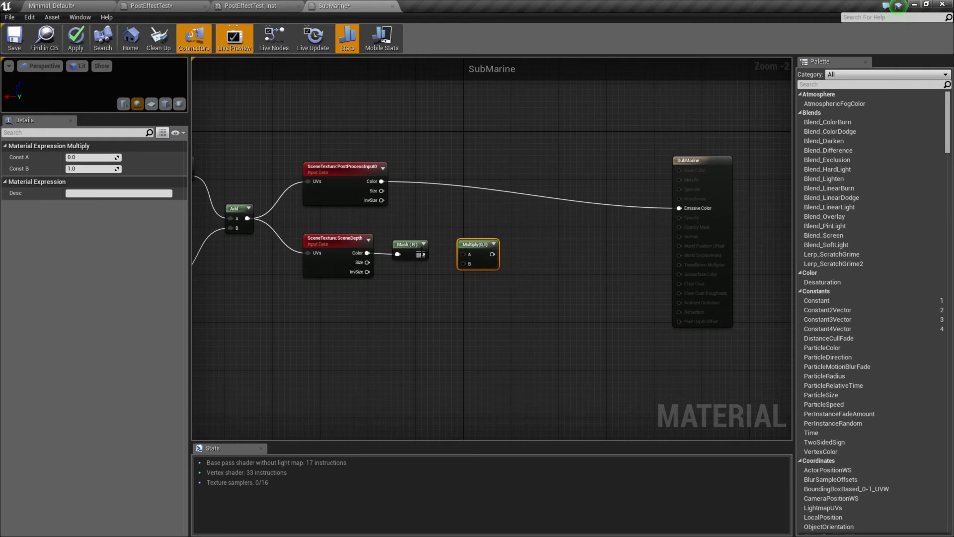
drag(422, 253, 463, 255)
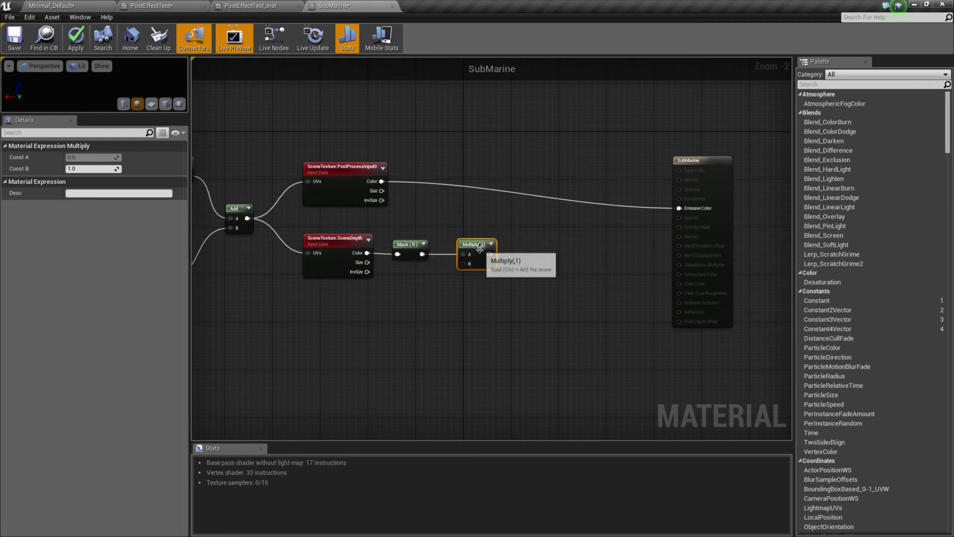
- Set the depth Multiply node's Const B to 0.001
click(80, 169)
text(0.)
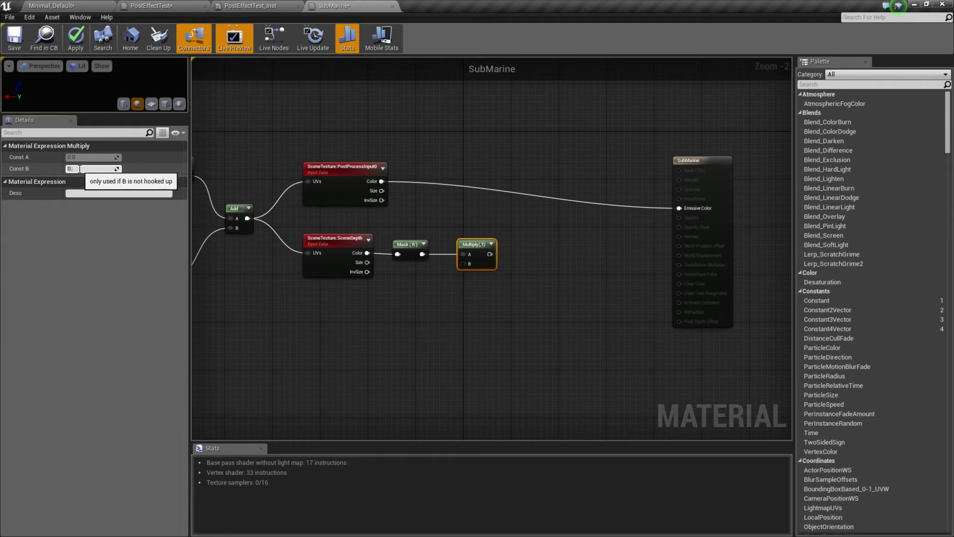
text(002)
key(BackSpace)
text(1)
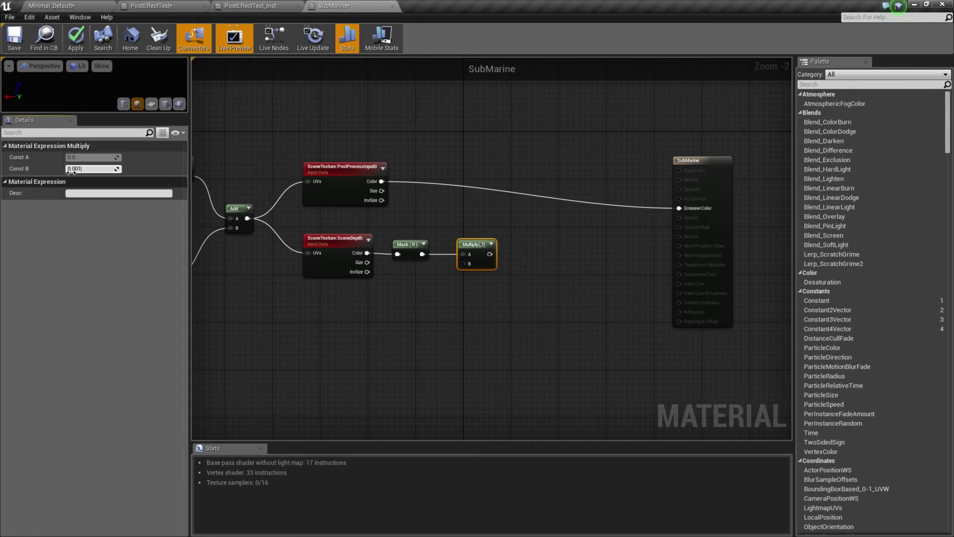
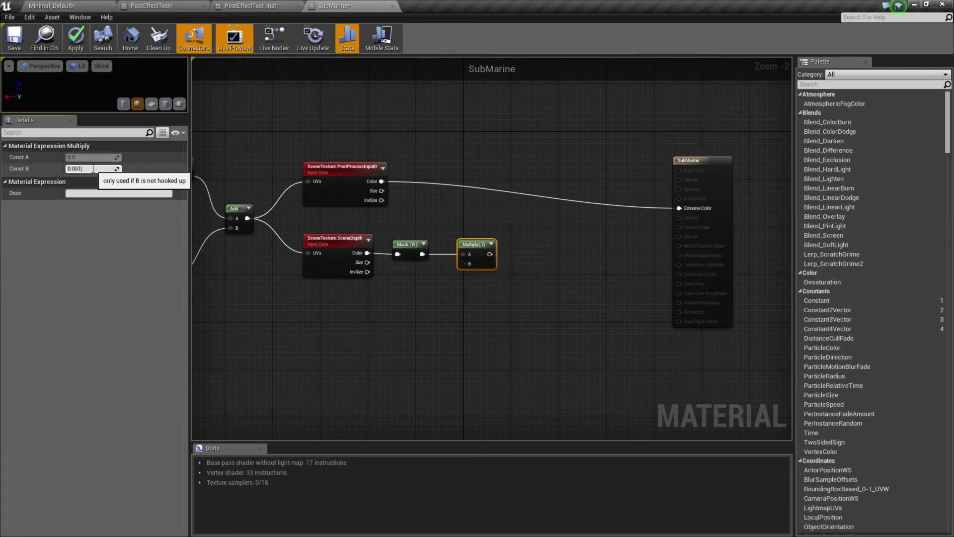
key(Return)
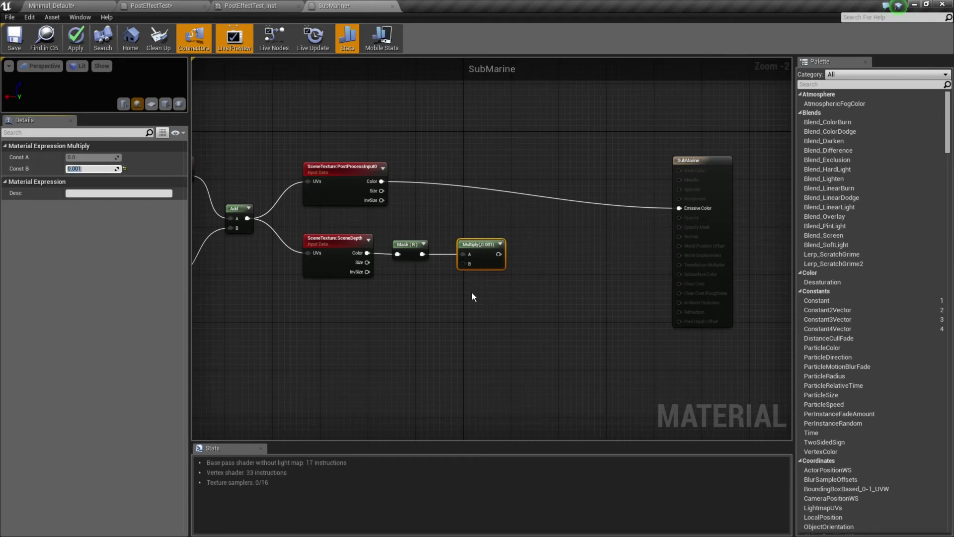
- Add a Clamp node after the depth Multiply and connect the Multiply's output to its input
right_click(552, 260)
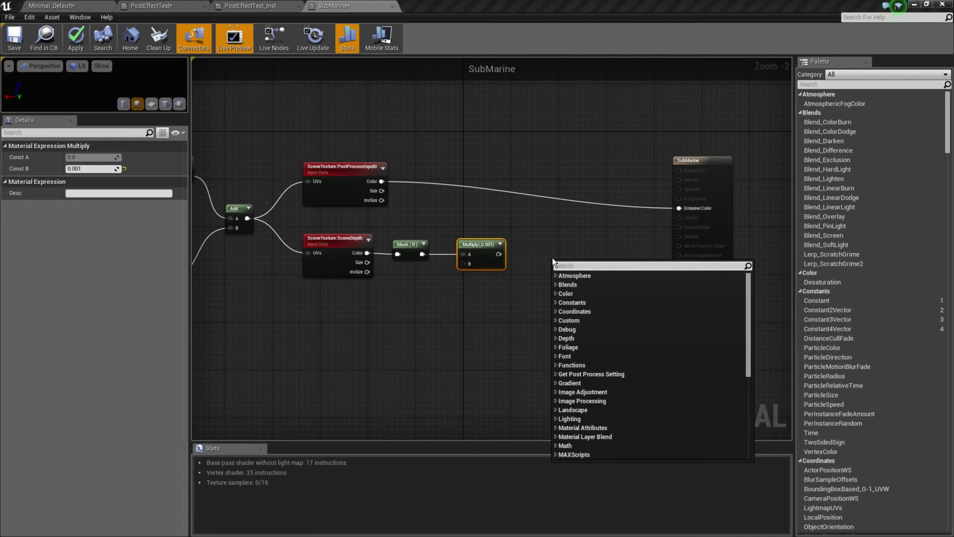
text(clam)
key(Return)
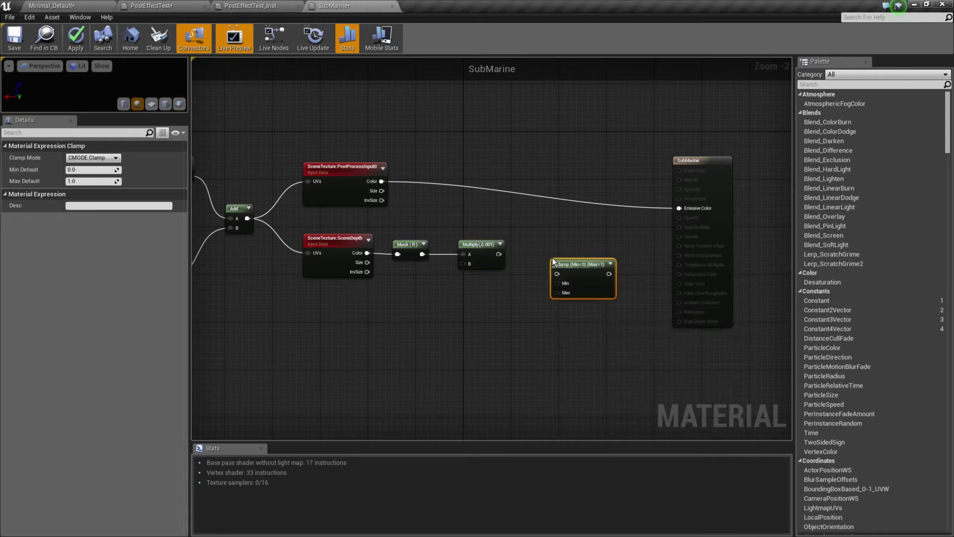
drag(569, 263, 535, 254)
- Shift the material output node farther out and add a Lerp node with PostProcessInput0's Color connected to its A input
right_drag(564, 350, 495, 357)
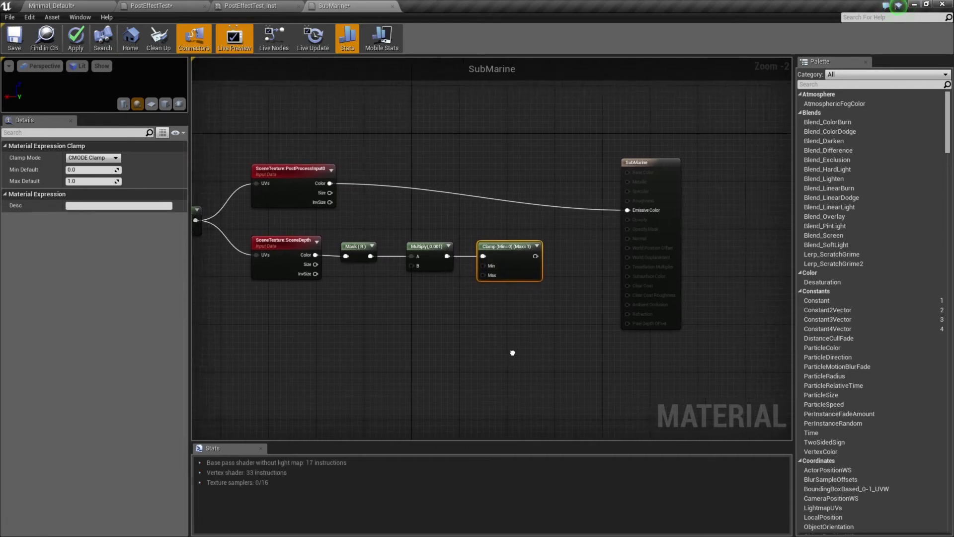
drag(630, 172, 724, 160)
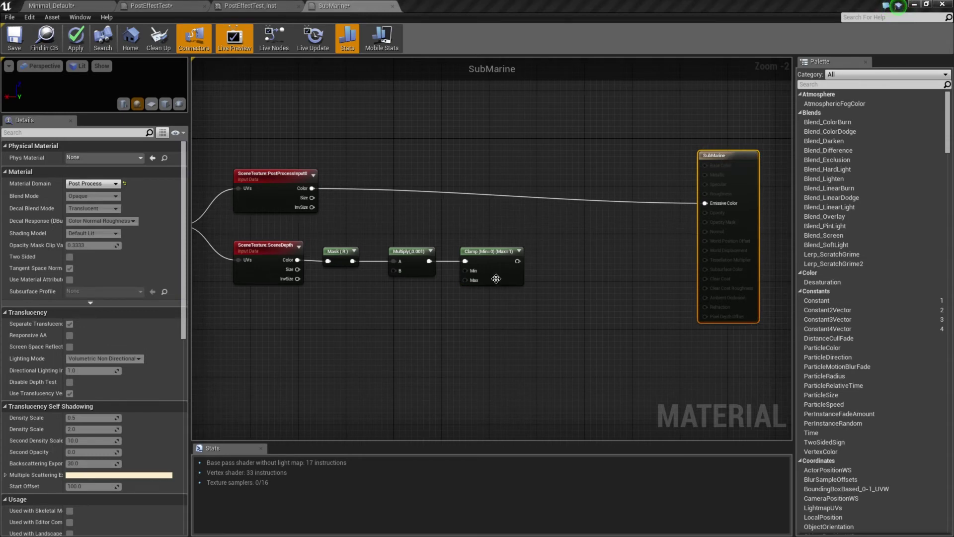
right_click(582, 261)
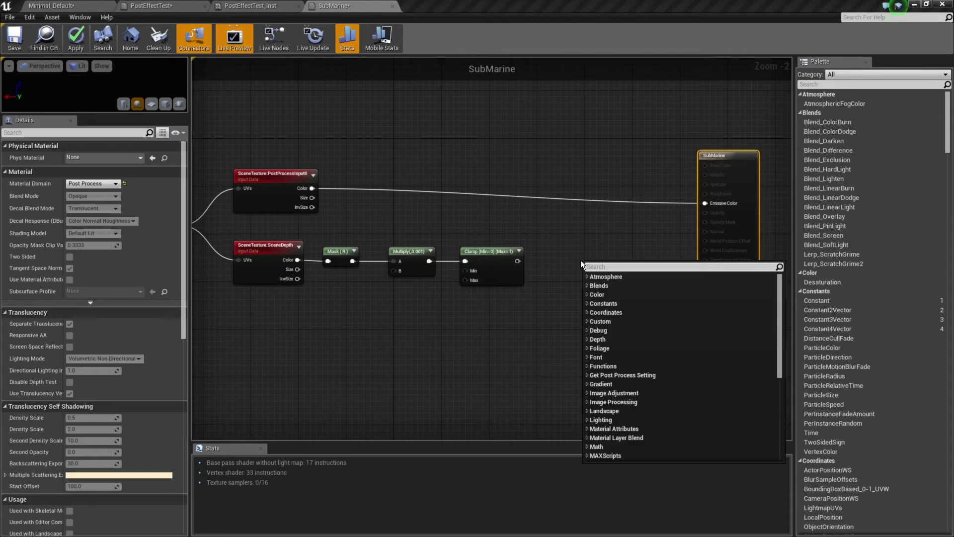
text(lerp)
key(Return)
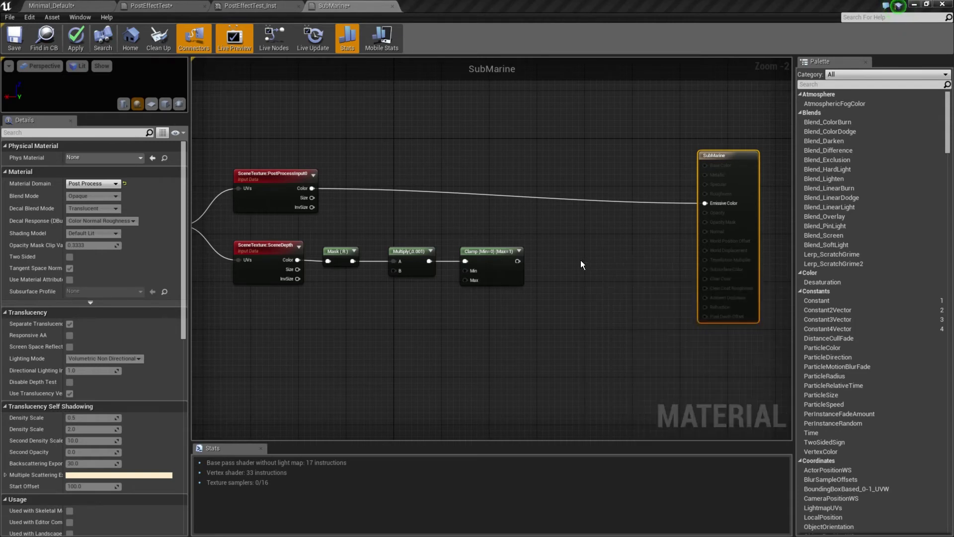
drag(312, 194, 632, 239)
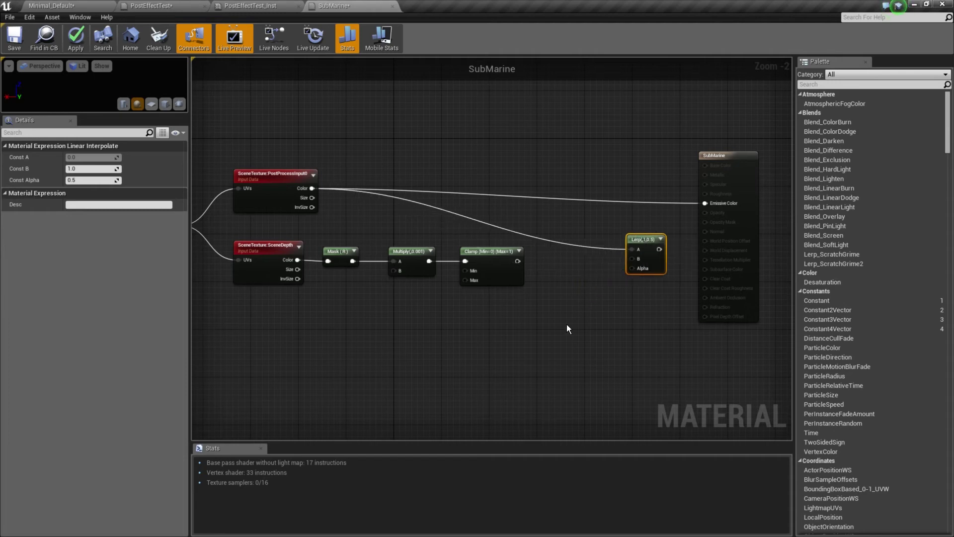
- Add a Constant3Vector node below the depth chain and connect it to the Lerp's B input
right_click(417, 321)
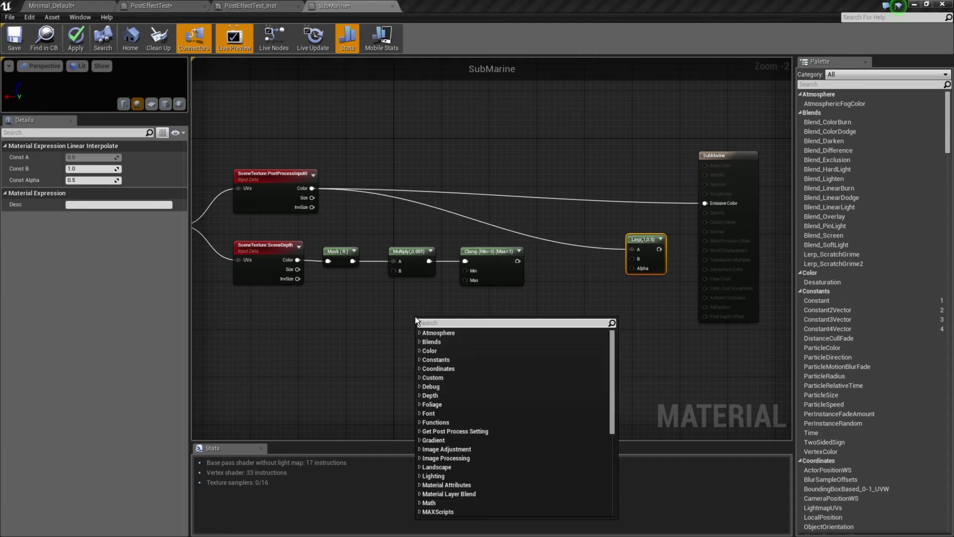
text(con)
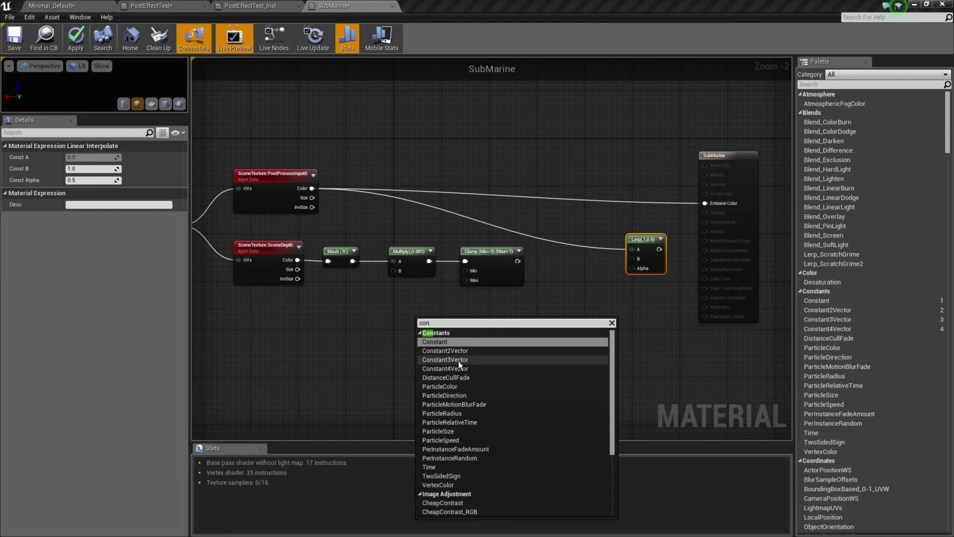
click(458, 362)
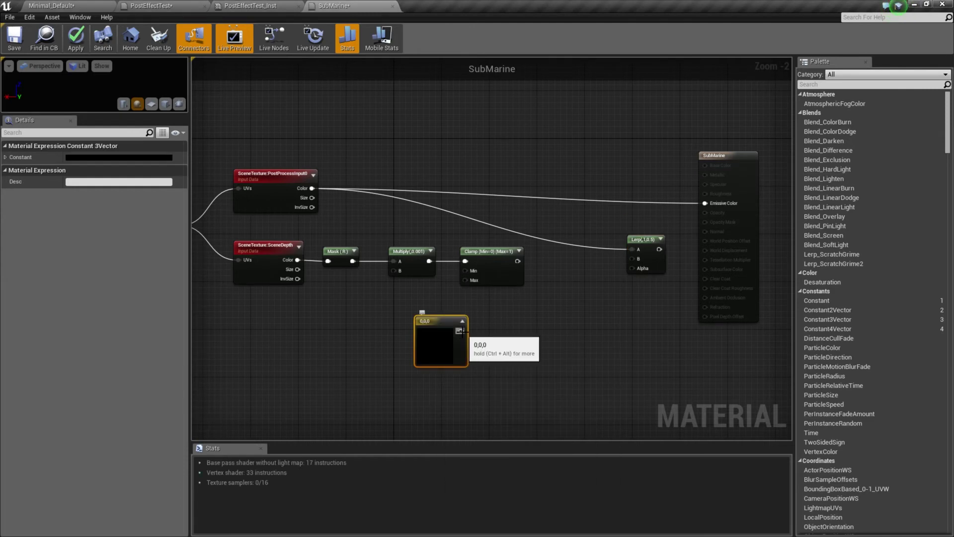
drag(460, 331, 632, 259)
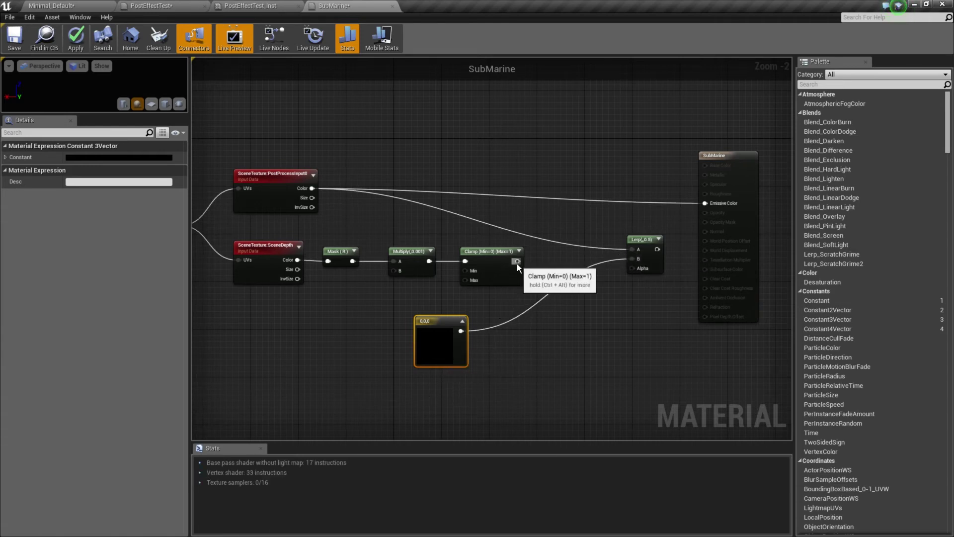
- Connect the Clamp output to the Lerp's Alpha and the Lerp result to the material's Emissive Color
drag(517, 261, 705, 203)
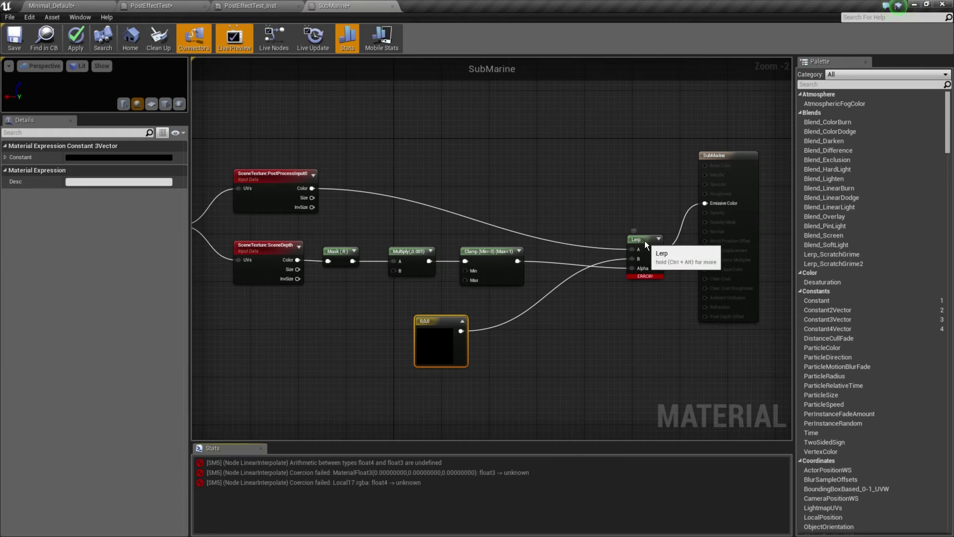
drag(646, 239, 643, 237)
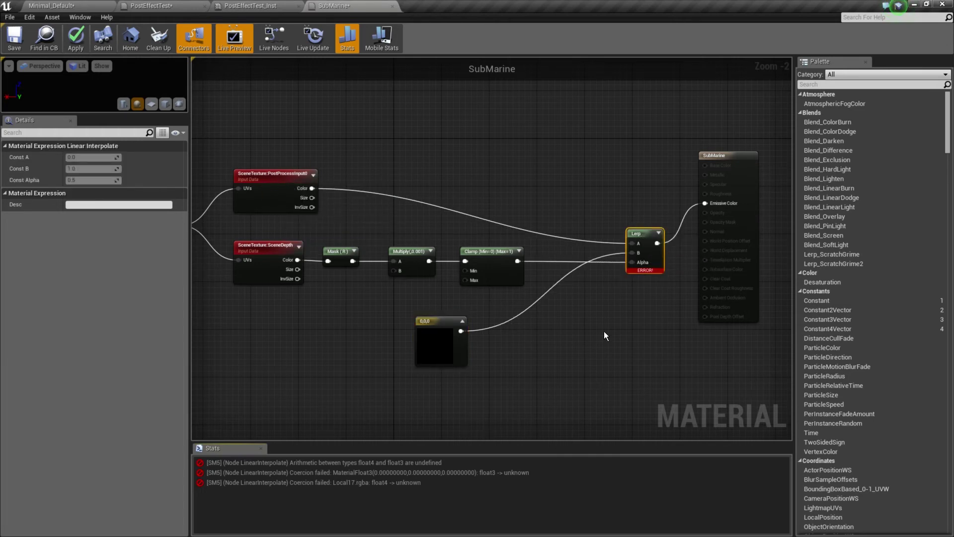
- Move the Constant3Vector node above the depth chain and add a Component Mask with R, G and B enabled beside PostProcessInput0
drag(440, 325, 485, 146)
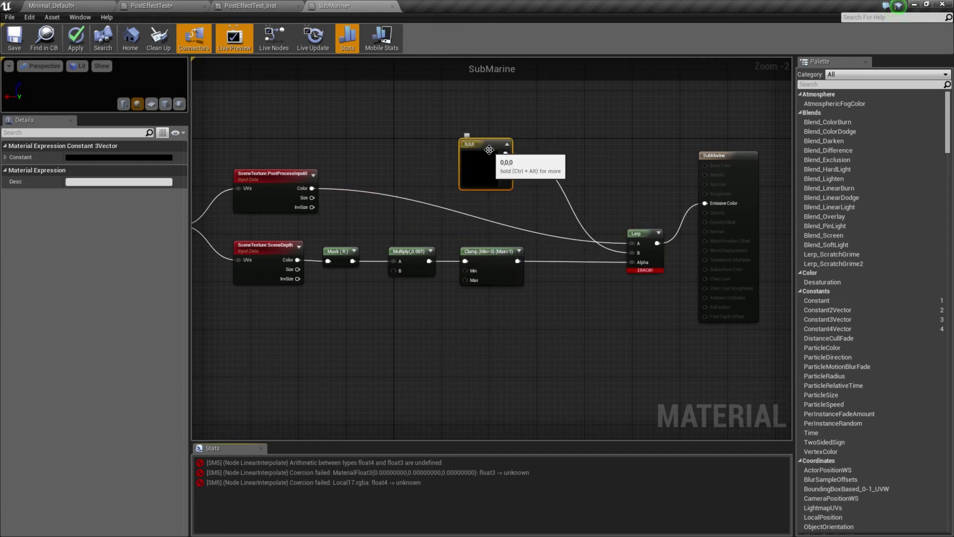
right_click(555, 347)
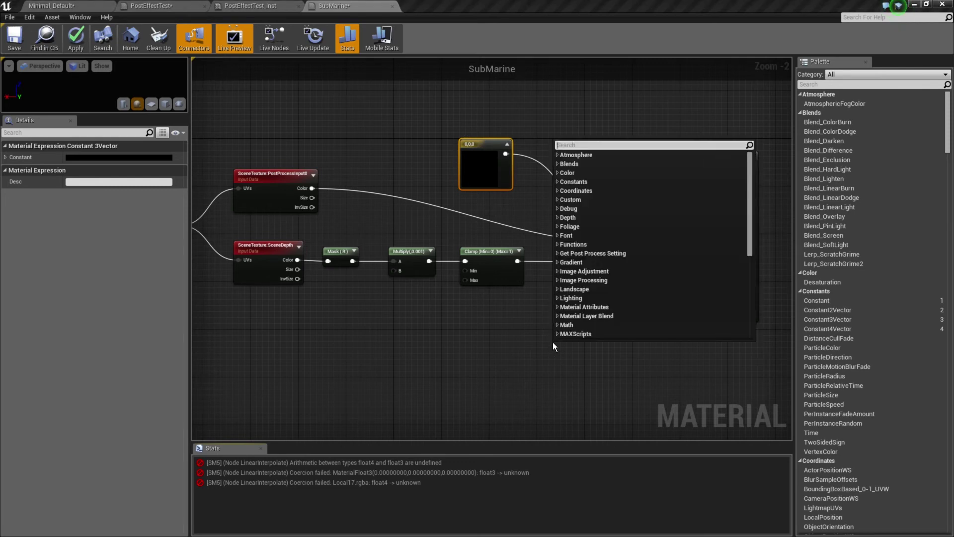
text(comp)
key(Return)
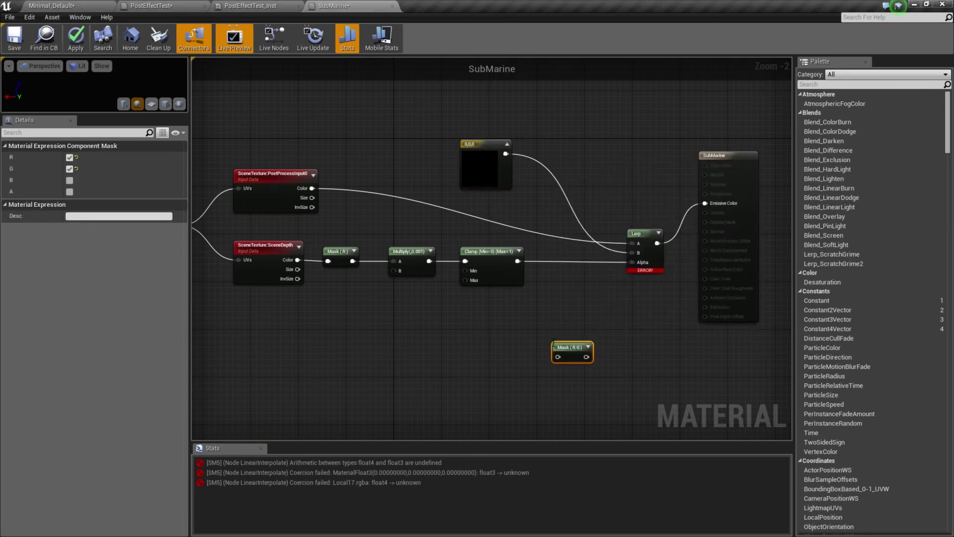
drag(570, 351, 401, 195)
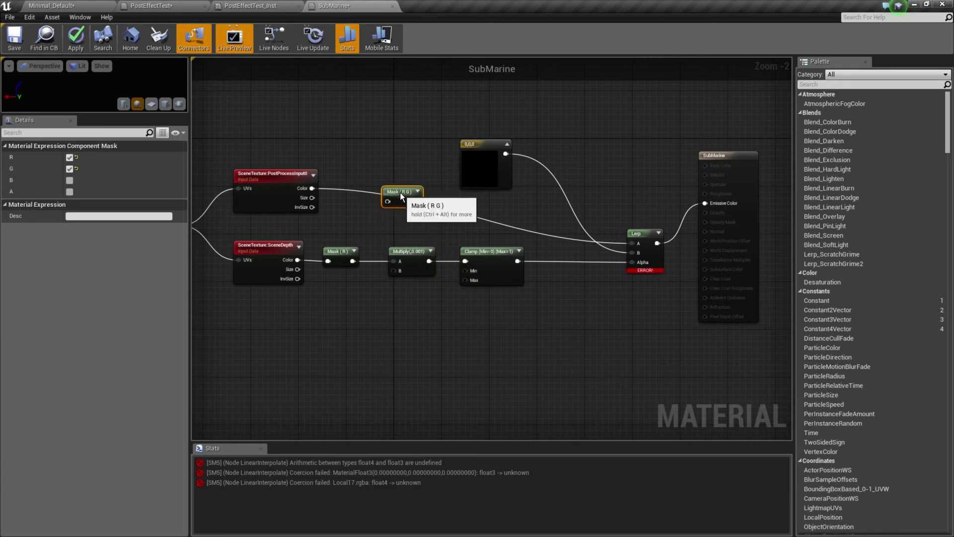
click(70, 179)
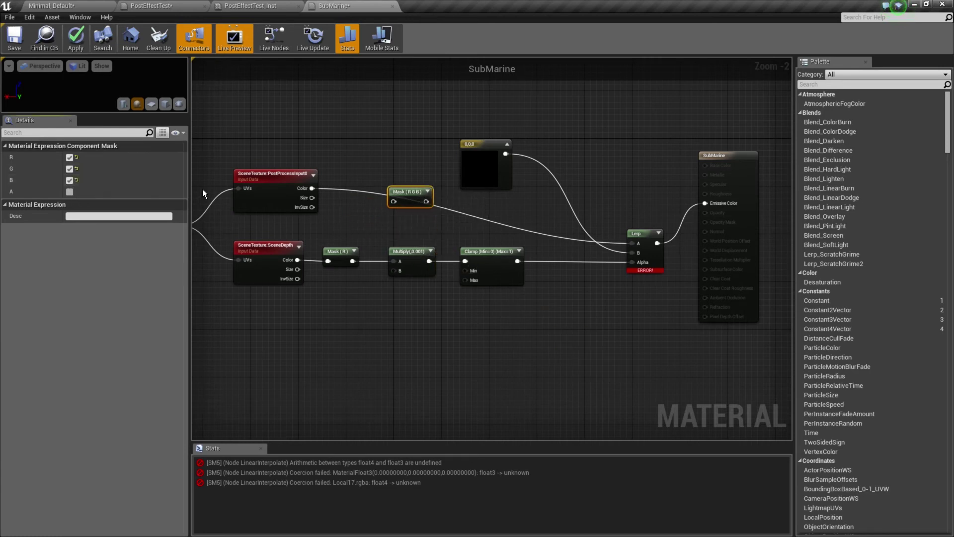
- Route PostProcessInput0's Color through the RGB mask into the Lerp's A input, align the mask and Lerp nodes, and apply the material
drag(312, 188, 636, 243)
drag(414, 191, 485, 211)
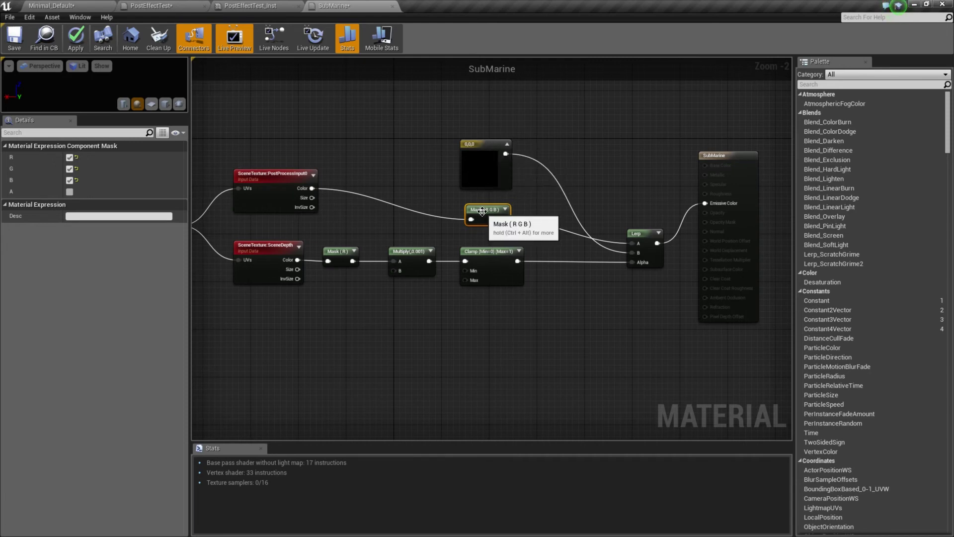
drag(482, 211, 487, 203)
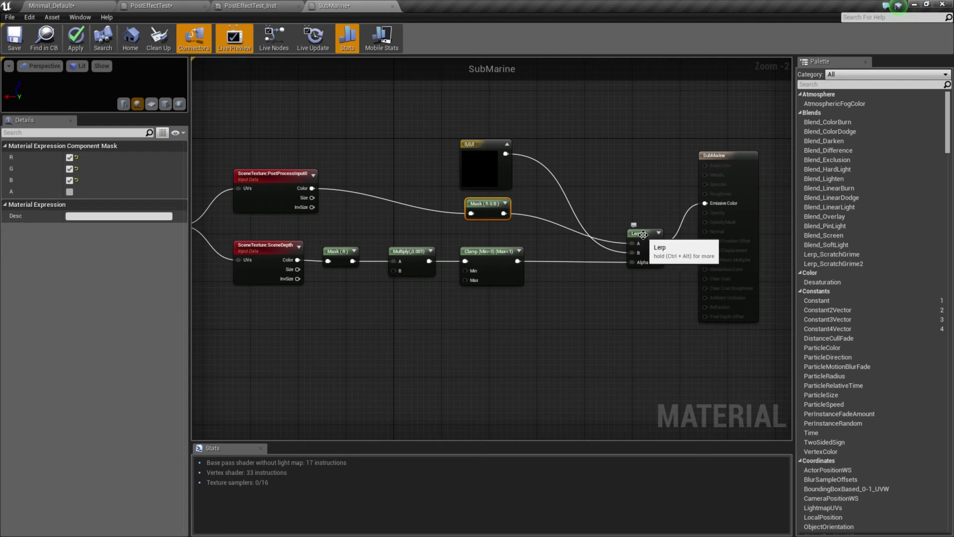
drag(643, 235, 637, 216)
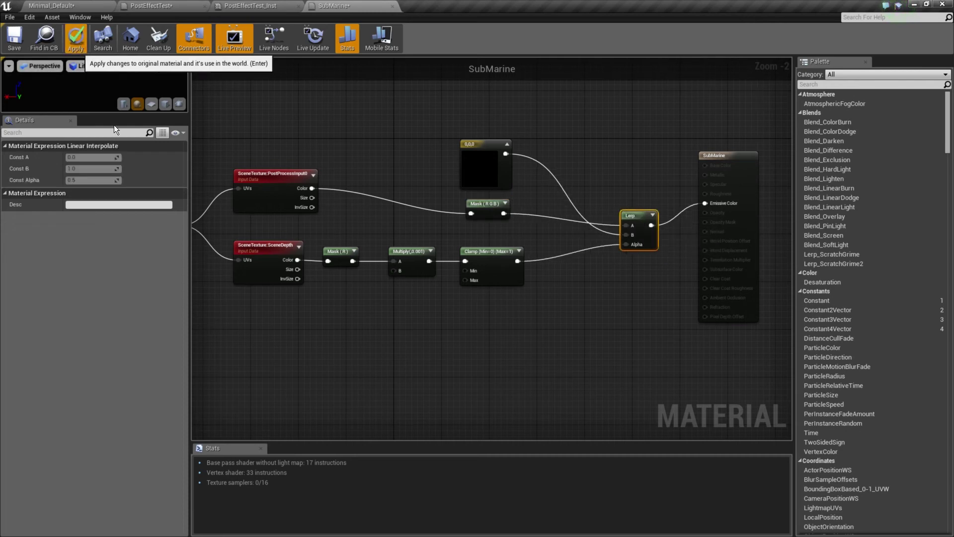
click(76, 40)
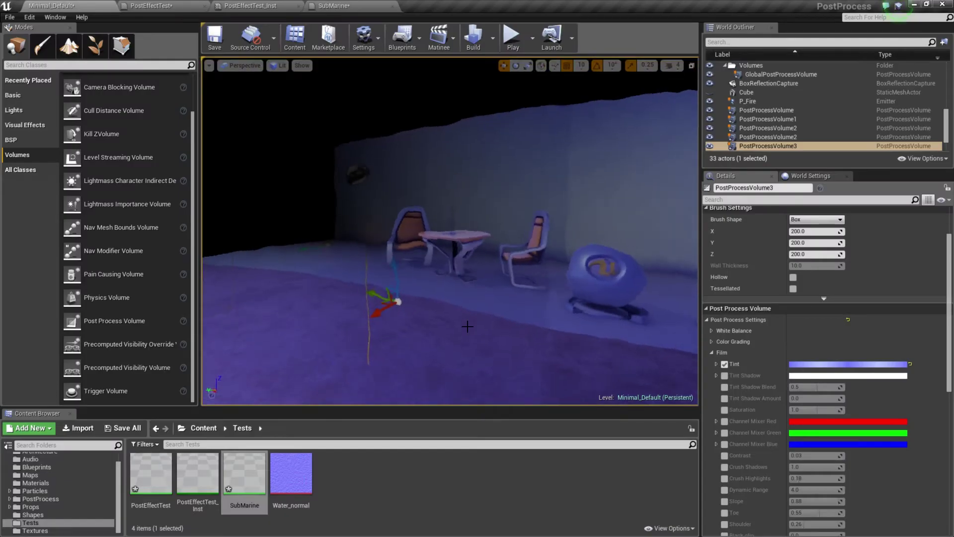
- Inspect the depth-blended underwater effect in the level from several angles and distances
right_drag(450, 230, 341, 231)
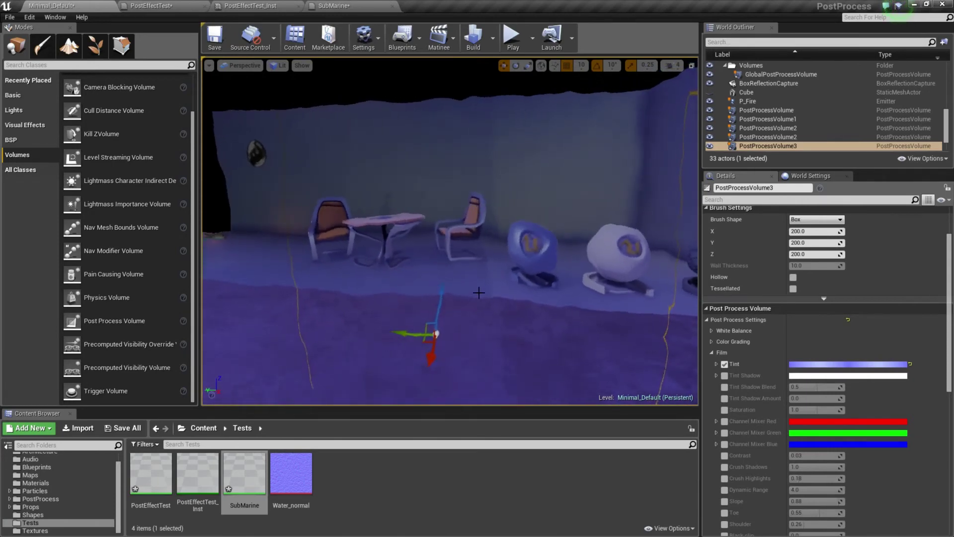
right_drag(473, 289, 493, 298)
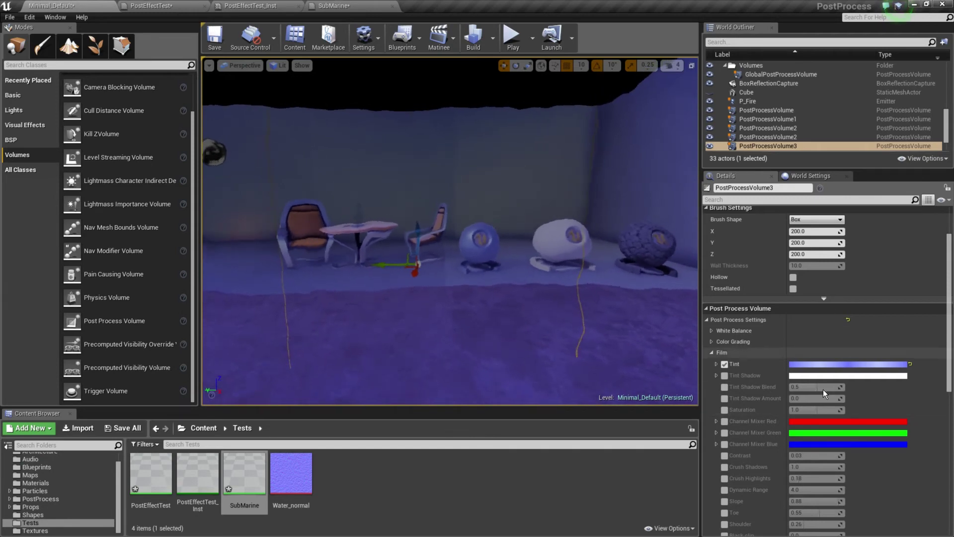
key(s)
right_drag(474, 290, 451, 289)
key(s)
key(w)
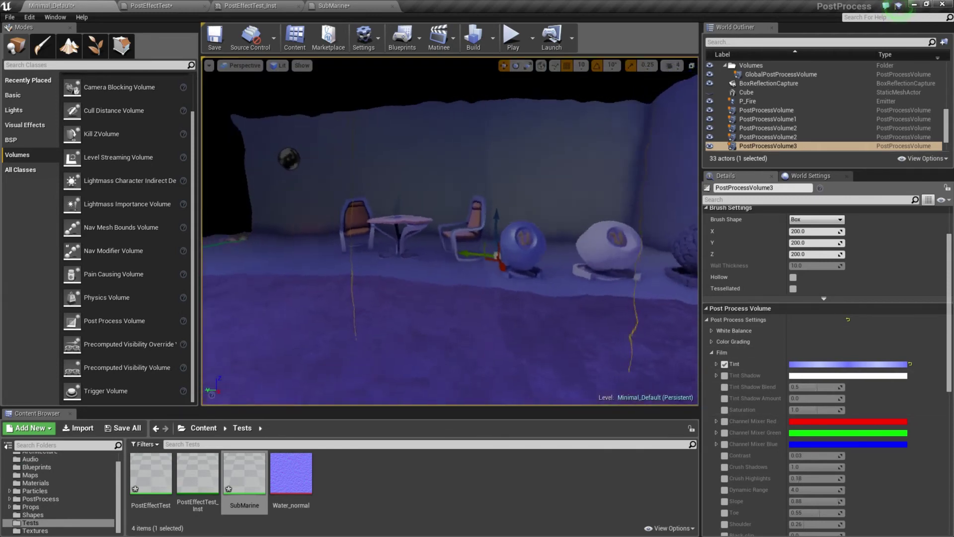
- Add a Power node to the SubMarine material and wire it between the Clamp output and the Lerp's Alpha input
click(348, 6)
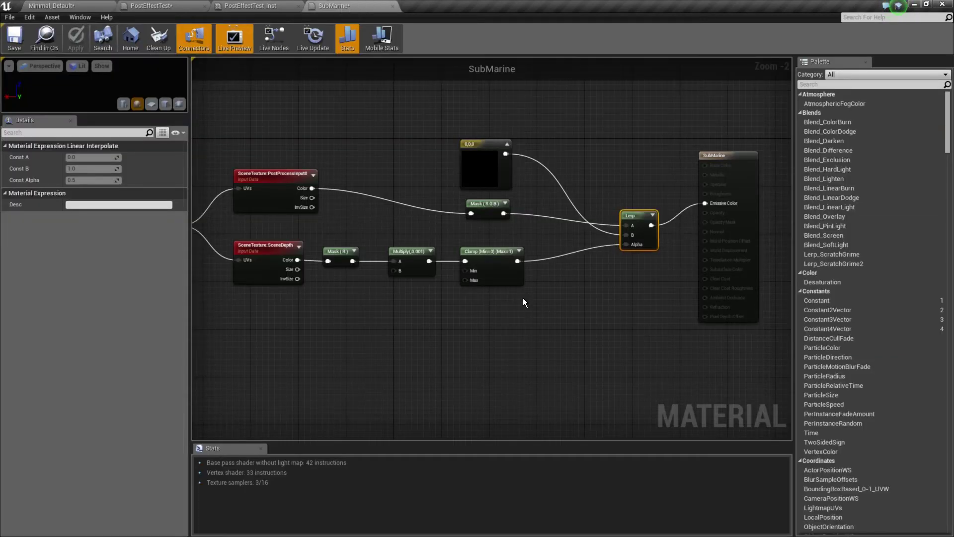
right_click(610, 324)
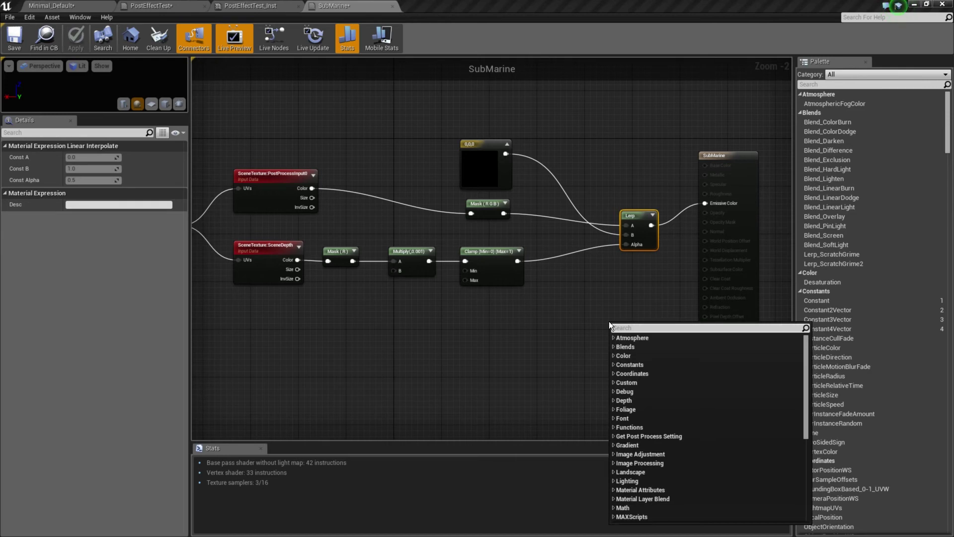
text(power)
key(Return)
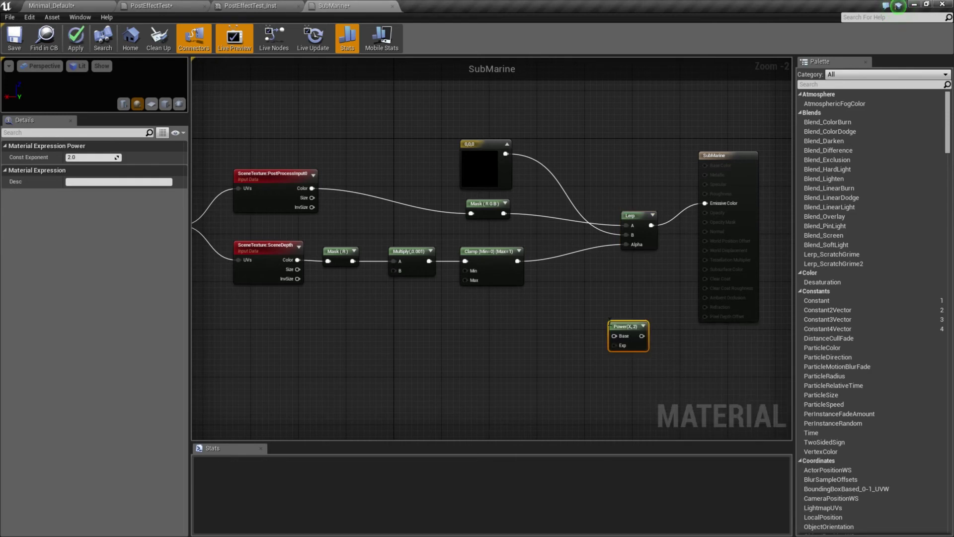
drag(619, 326, 574, 286)
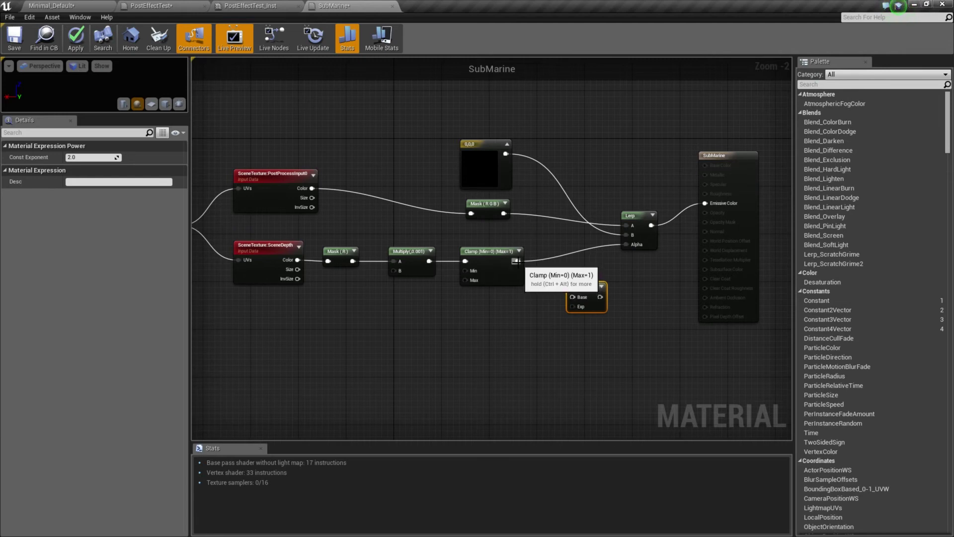
drag(517, 261, 573, 296)
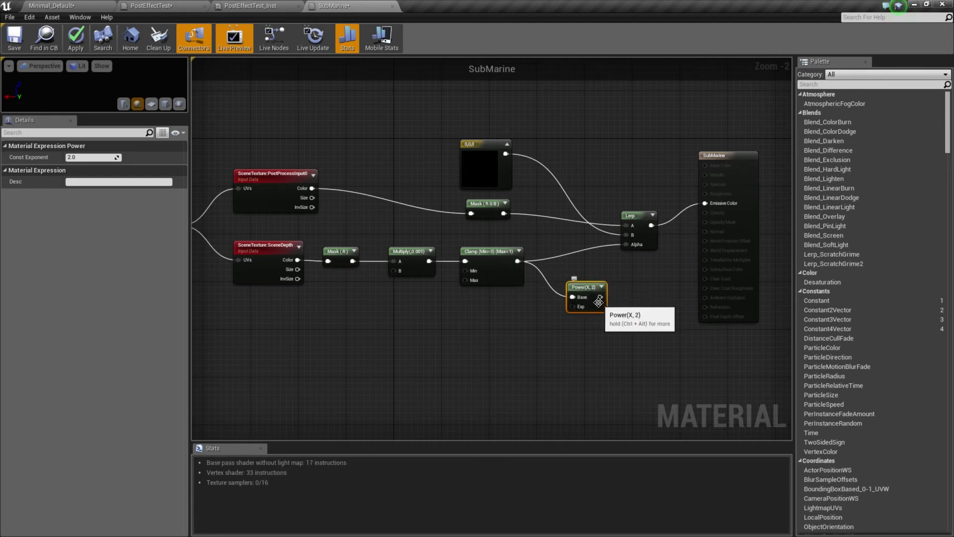
drag(600, 297, 568, 290)
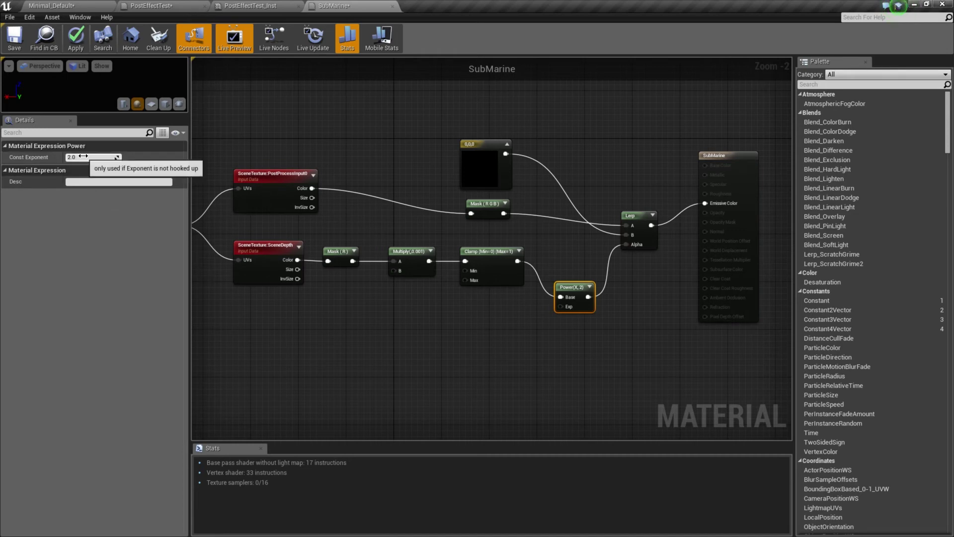
- Try a Power node Const Exponent of 0.2, apply the material, and check the effect in the level
click(114, 157)
text(0.2)
key(Return)
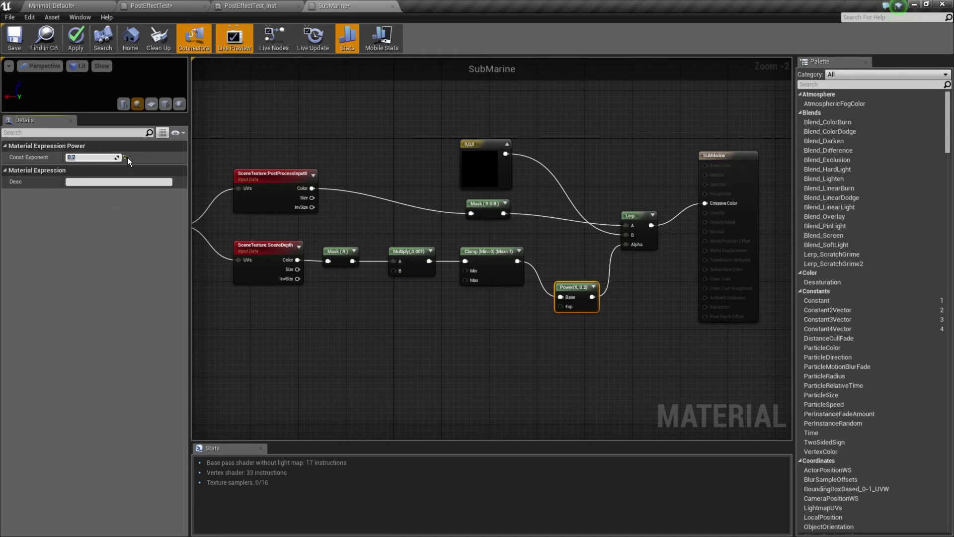
click(74, 40)
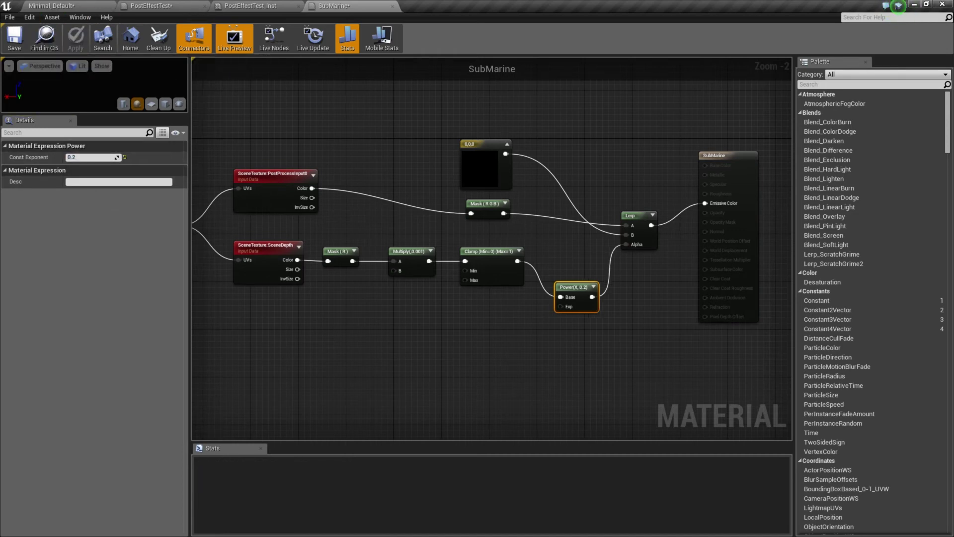
click(72, 10)
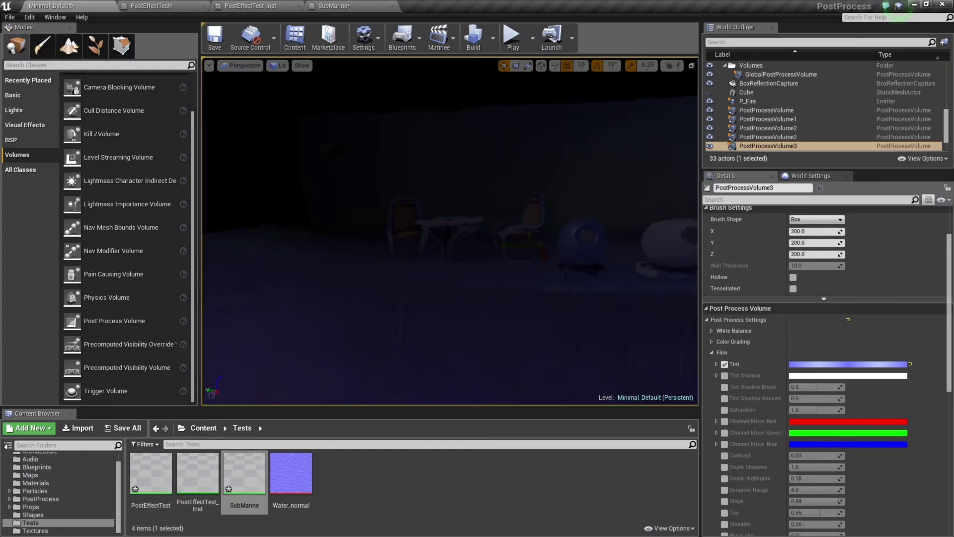
mouse_move(450, 231)
mouse_down()
mouse_move(450, 279)
mouse_move(440, 218)
mouse_move(480, 218)
mouse_move(440, 219)
mouse_up()
right_drag(420, 281, 420, 281)
right_drag(470, 327, 470, 327)
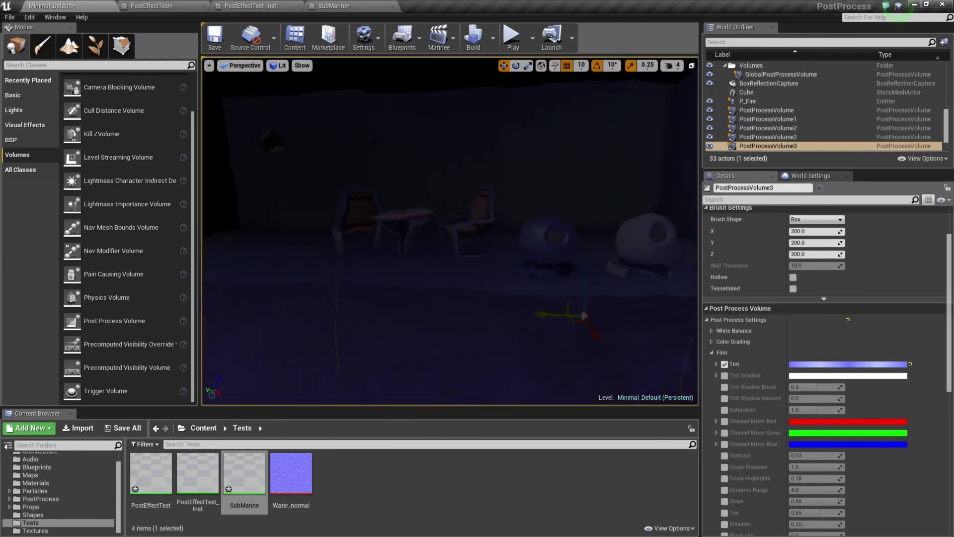
- Set the Power node's Const Exponent to 0.5 in the SubMarine material and apply the change
click(334, 6)
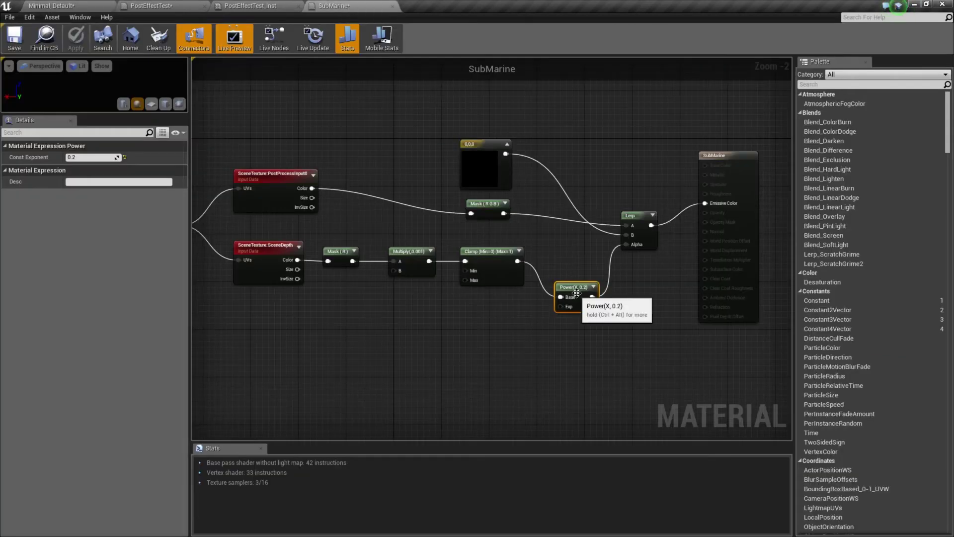
click(92, 156)
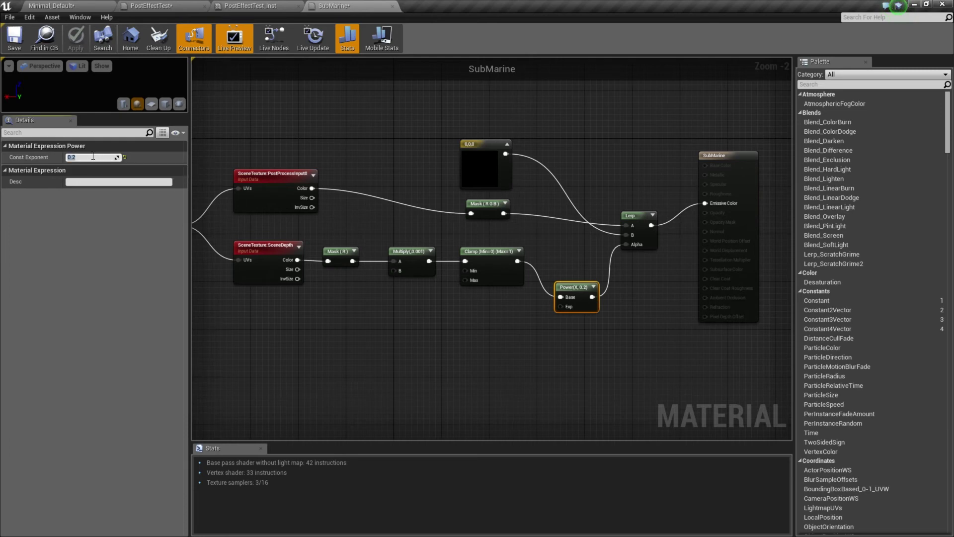
text(0.5)
key(Return)
click(73, 39)
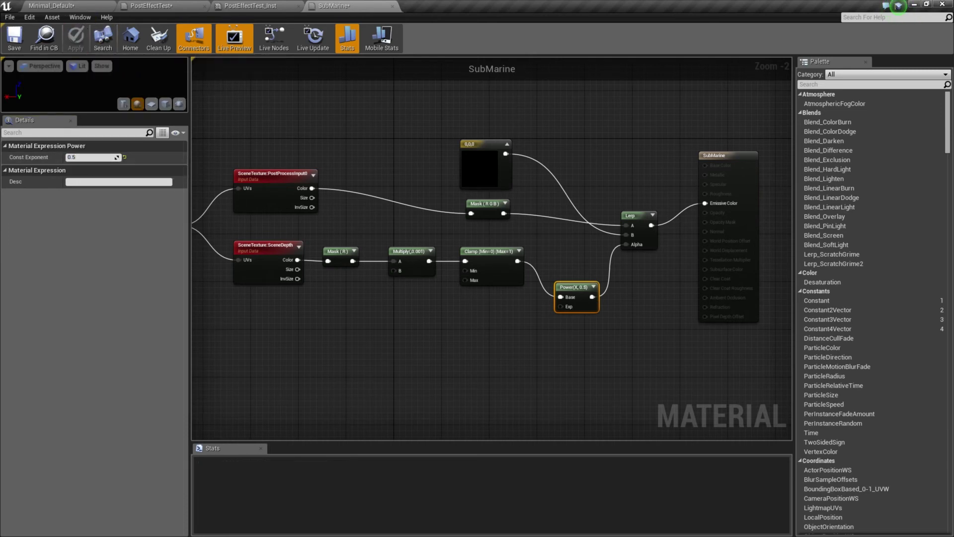
- Examine the underwater effect in the level from inside PostProcessVolume3 and while moving across its boundary
click(51, 6)
drag(365, 255, 353, 169)
drag(410, 215, 400, 213)
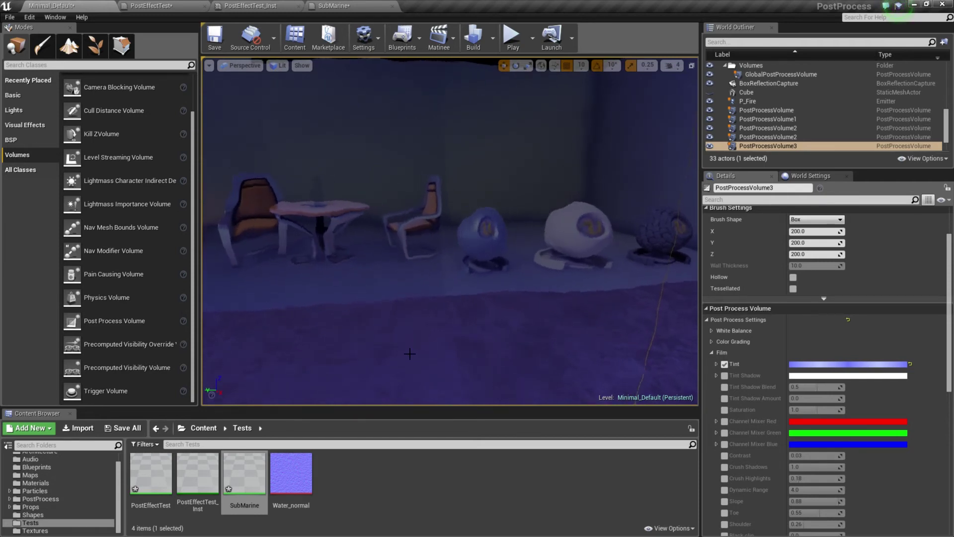
right_drag(434, 357, 382, 357)
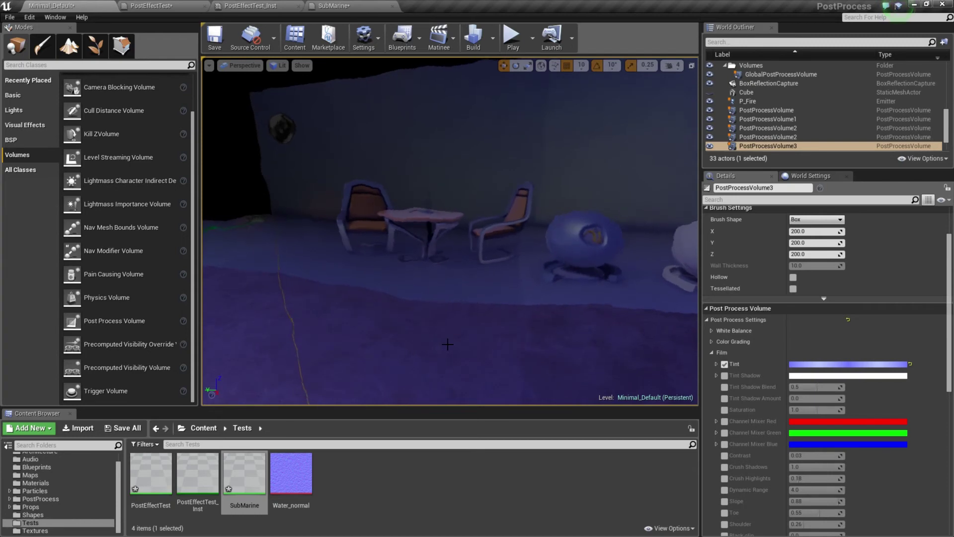
drag(448, 344, 447, 404)
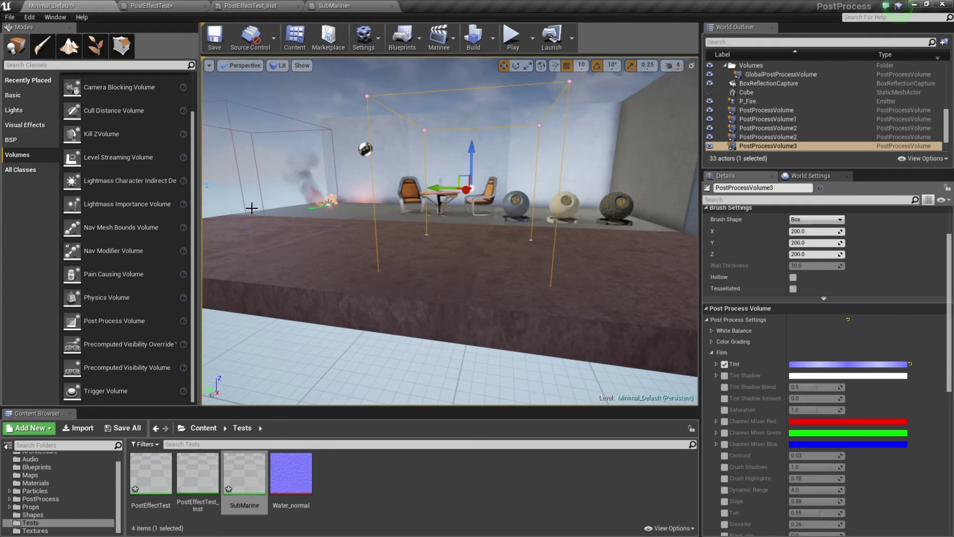
mouse_move(350, 225)
mouse_down()
mouse_move(356, 169)
mouse_move(351, 216)
mouse_up()
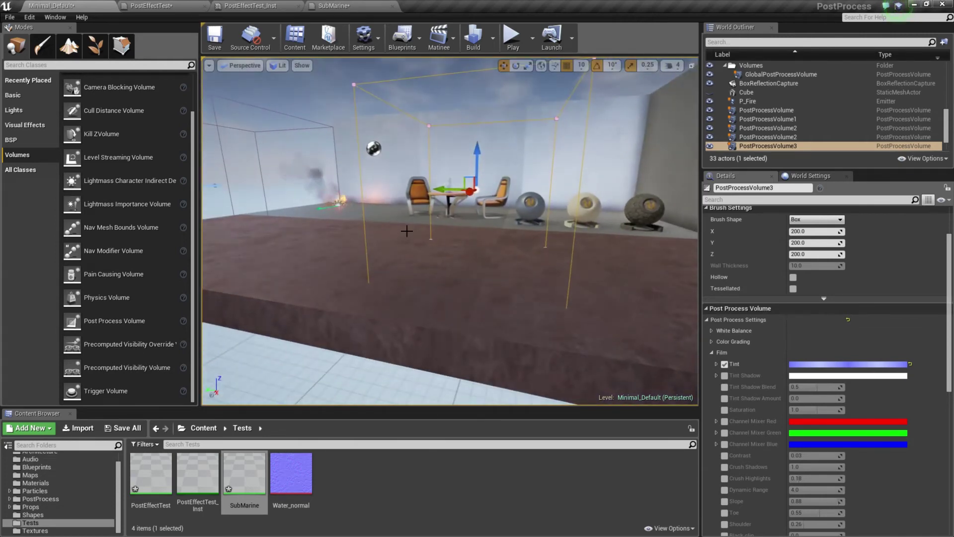
right_drag(407, 230, 424, 143)
key(w)
key(s)
key(w)
key(s)
key(w)
key(s)
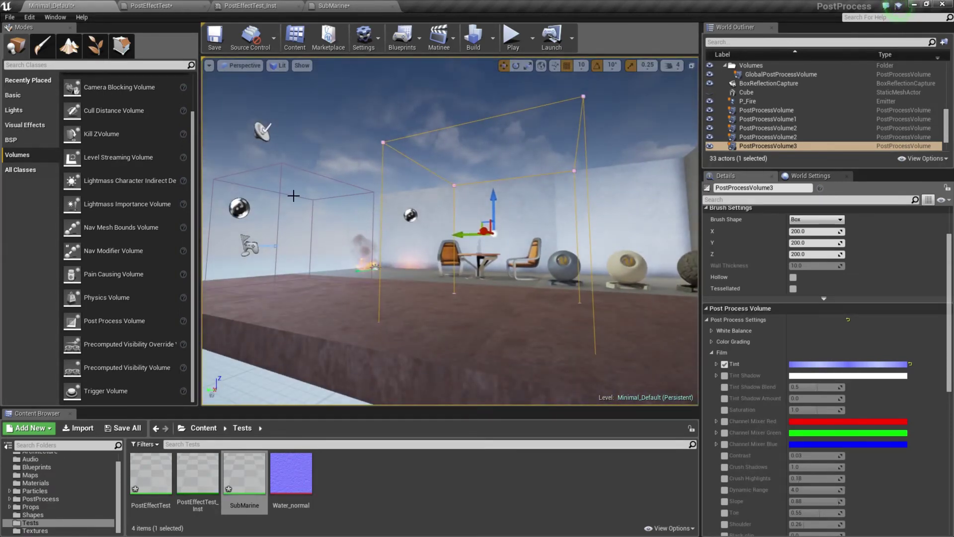
- Set PostProcessVolume3's Blend Radius to 0
scroll(885, 366, down, 10)
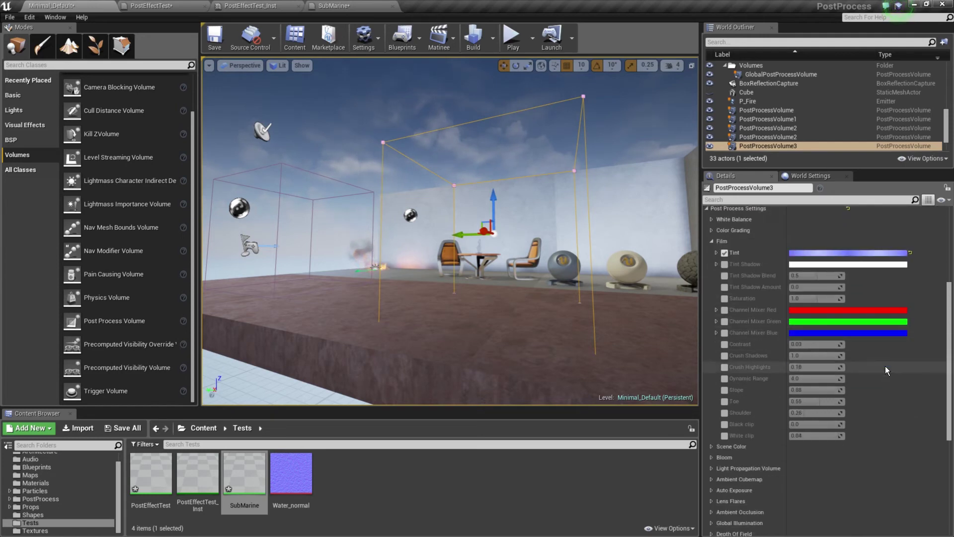
scroll(798, 475, down, 3)
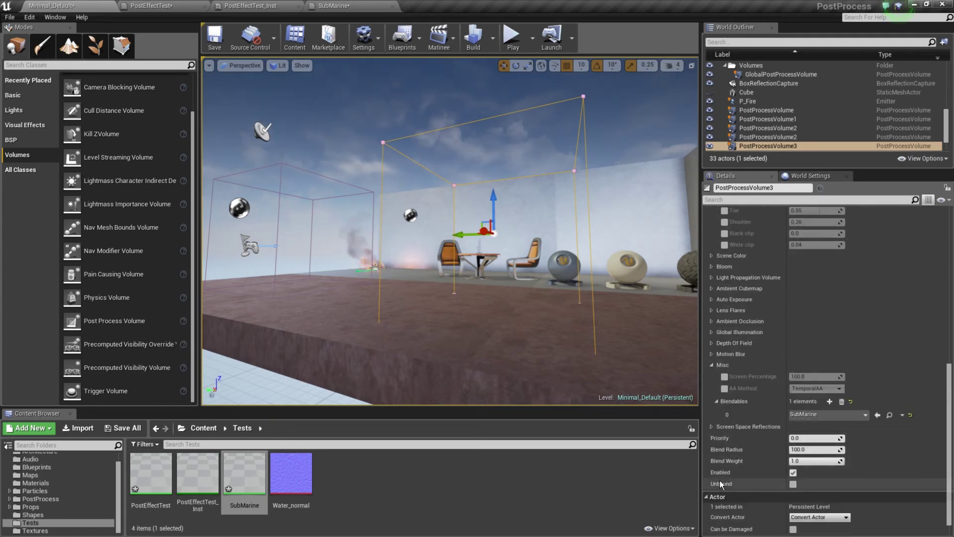
click(813, 450)
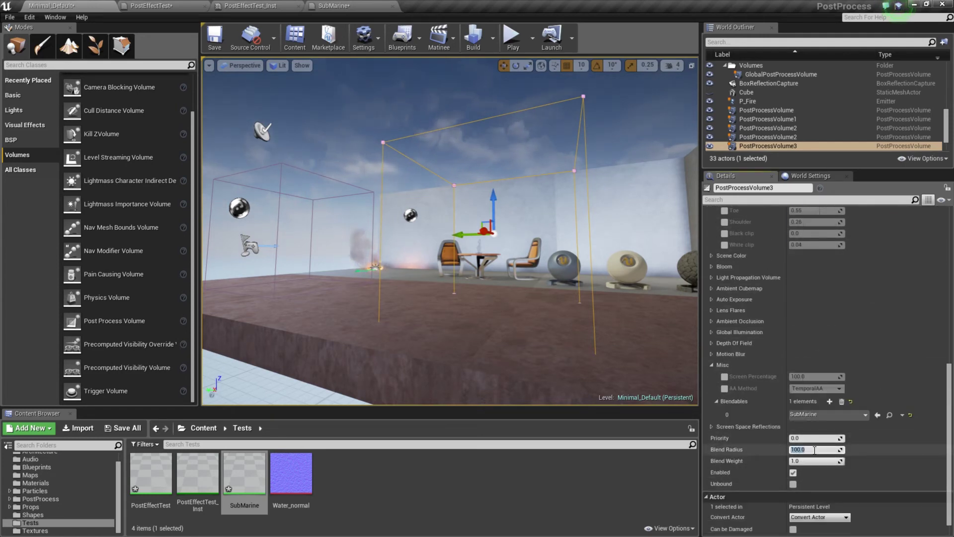
- Move the camera repeatedly in and out of PostProcessVolume3 to check how the effect switches at the volume's edge
drag(356, 123, 368, 94)
key(w)
mouse_move(413, 201)
right_down()
mouse_move(409, 223)
mouse_move(501, 218)
mouse_move(417, 206)
right_up()
key(e)
key(w)
key(w)
key(s)
key(w)
key(s)
key(w)
key(s)
key(w)
key(s)
key(w)
key(s)
key(w)
key(s)
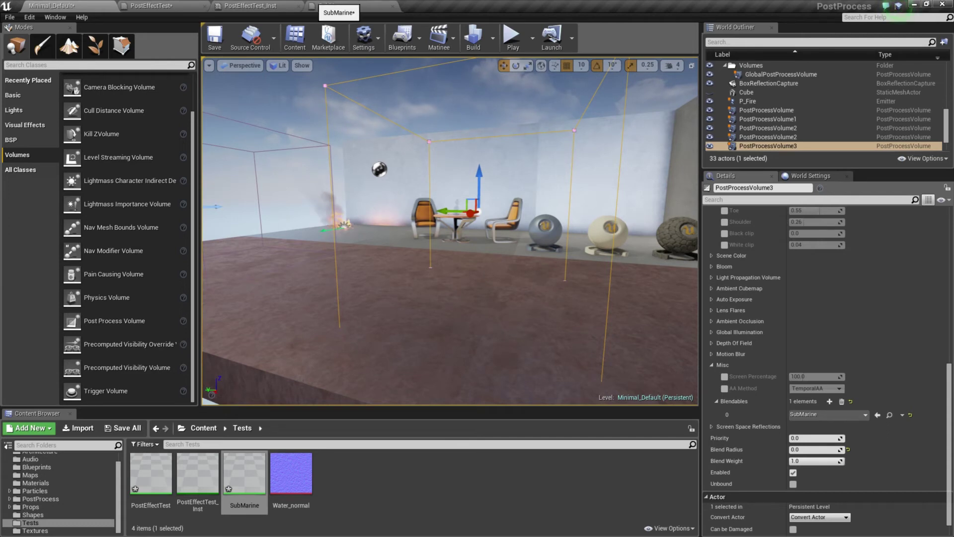
- Review the SubMarine material graph from the Distortion parameter through the SceneDepth chain and Power node to the Lerp output
click(333, 6)
right_drag(366, 396, 631, 383)
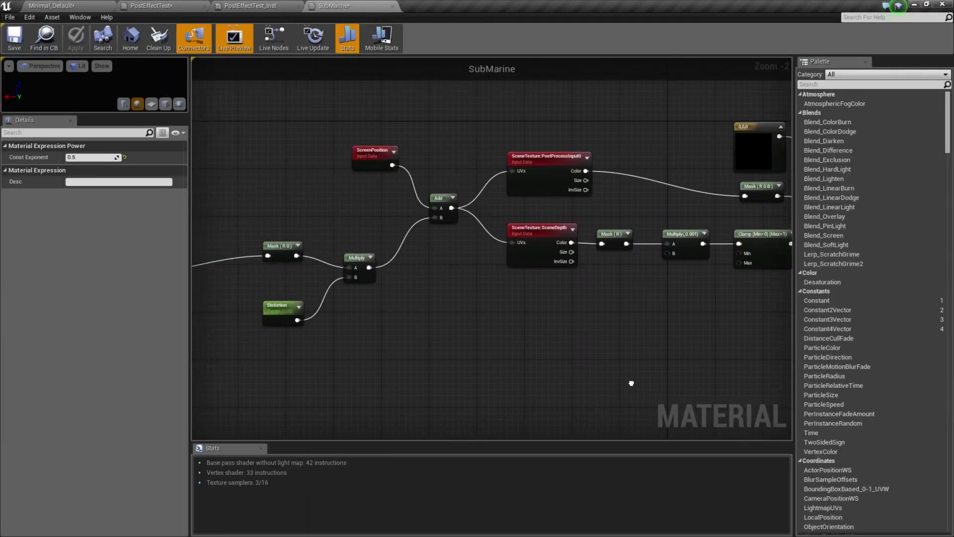
scroll(485, 335, down, 2)
scroll(497, 298, up, 3)
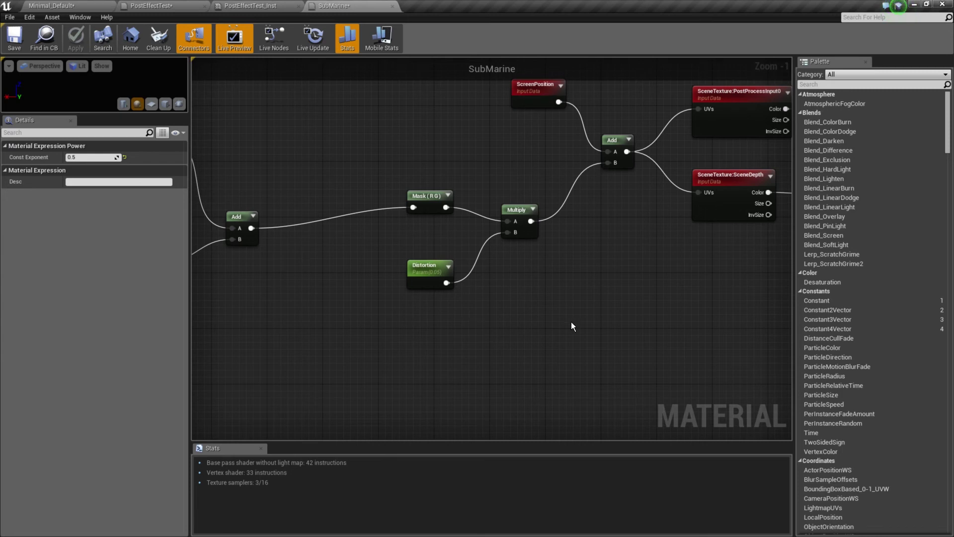
right_drag(572, 326, 219, 353)
right_drag(601, 335, 475, 347)
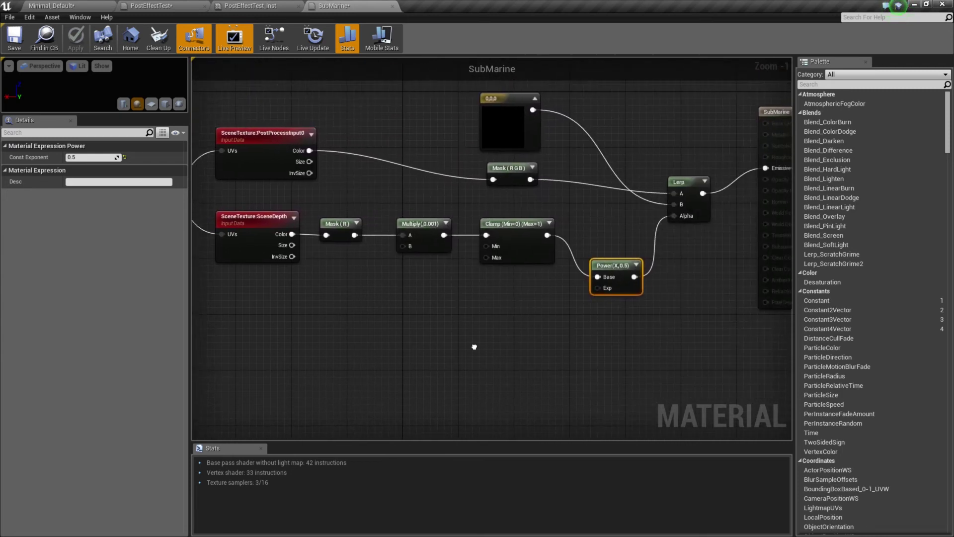
right_drag(605, 343, 587, 370)
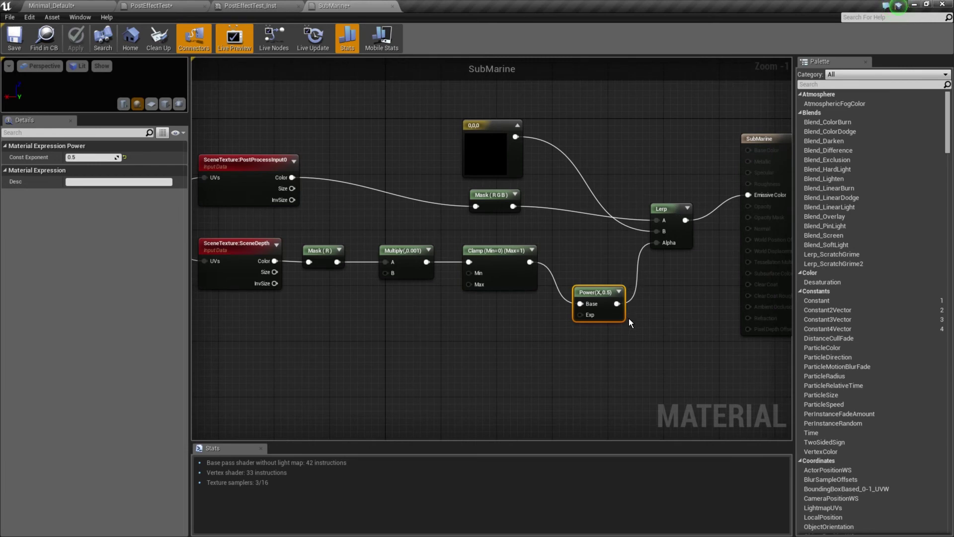
right_drag(631, 327, 609, 398)
right_drag(467, 293, 420, 302)
right_drag(606, 343, 612, 250)
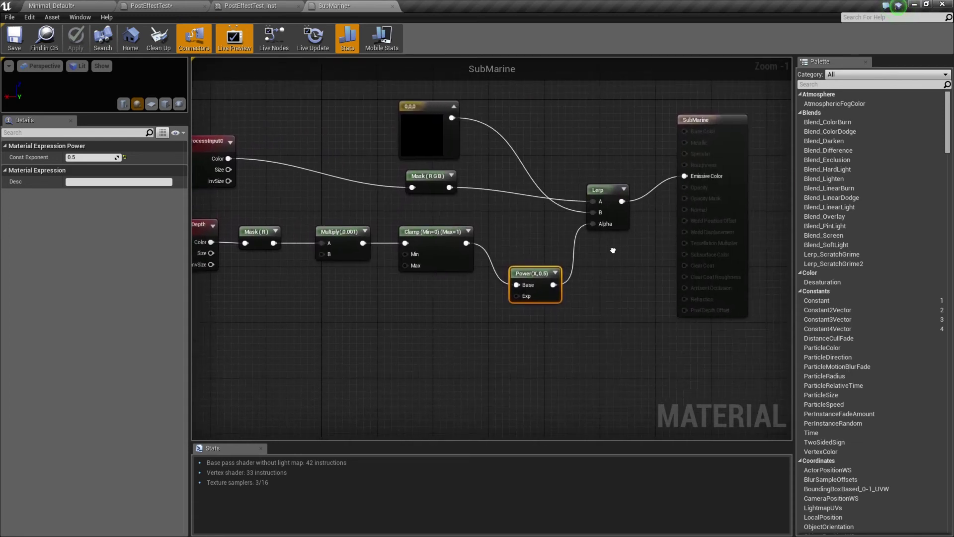
right_drag(531, 366, 616, 351)
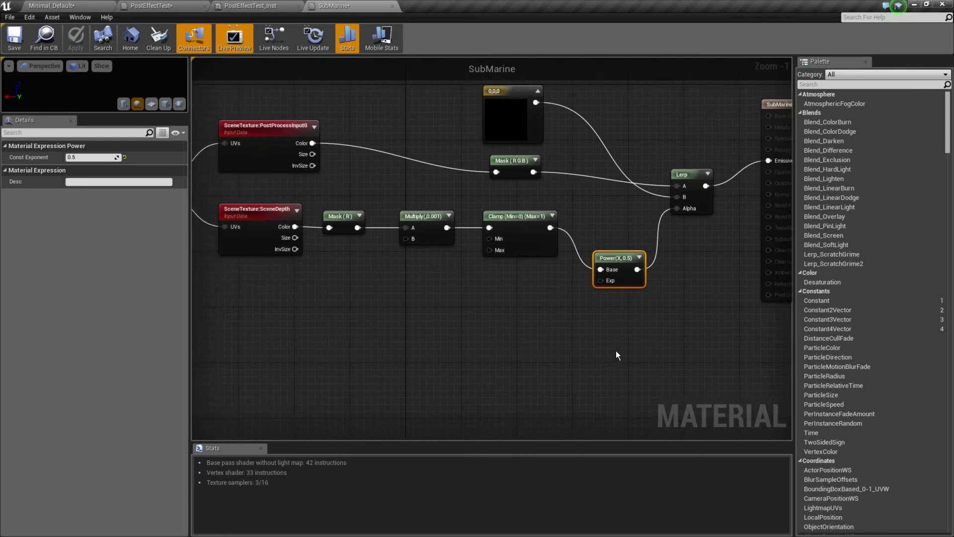
- Move the depth chain of SceneDepth, Mask, Multiply, Clamp and Power nodes down and away from the Lerp to free space
drag(616, 350, 361, 202)
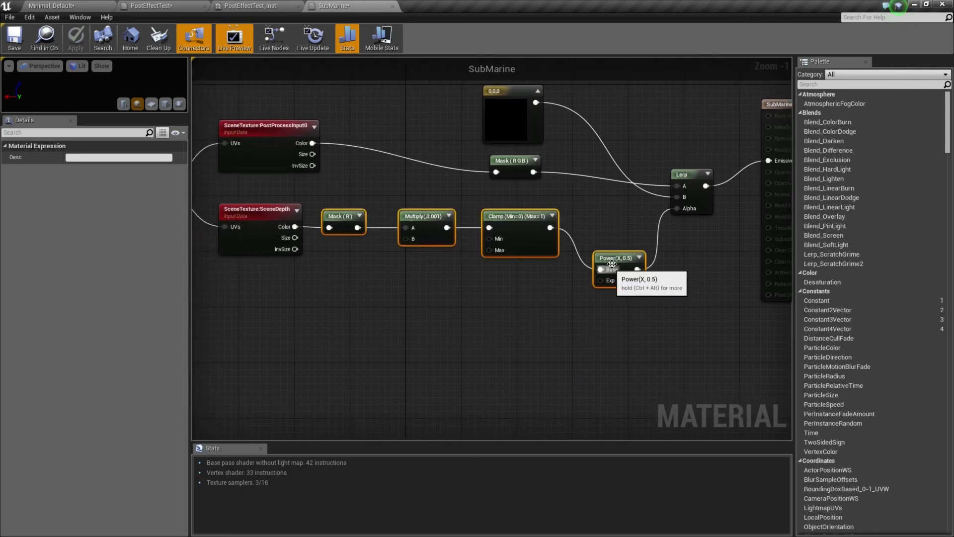
drag(608, 258, 469, 332)
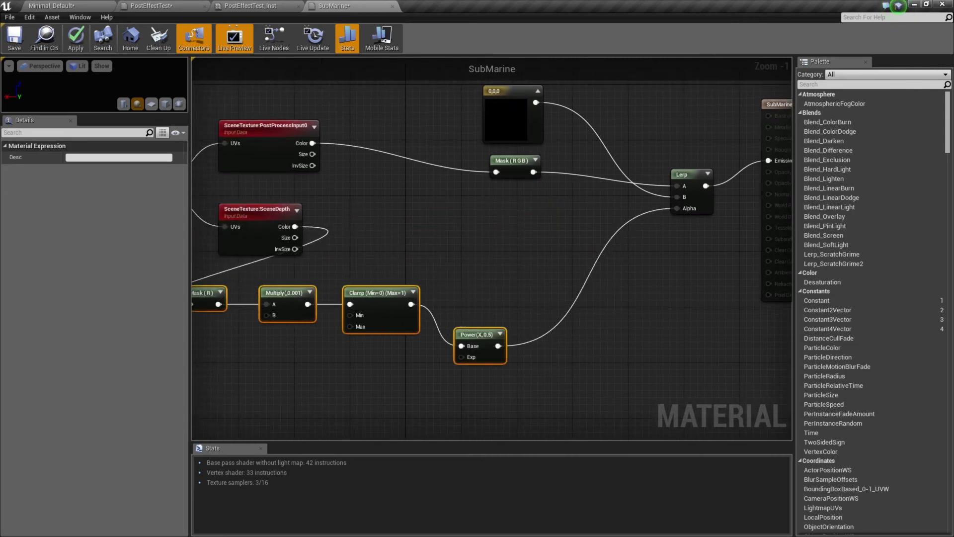
right_drag(468, 328, 645, 279)
drag(448, 155, 305, 241)
right_drag(634, 284, 572, 285)
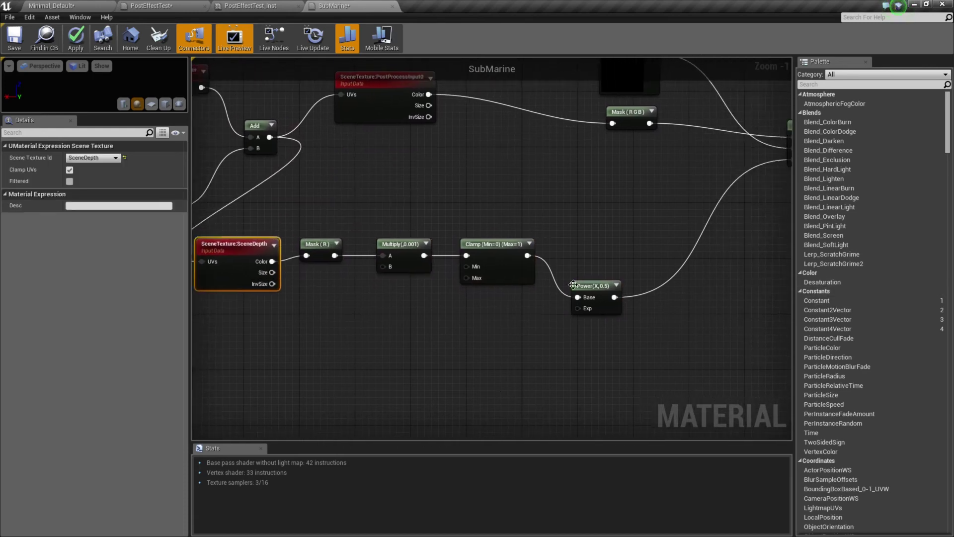
- Add a Constant node in the empty area below the Lerp node
right_drag(631, 320, 510, 355)
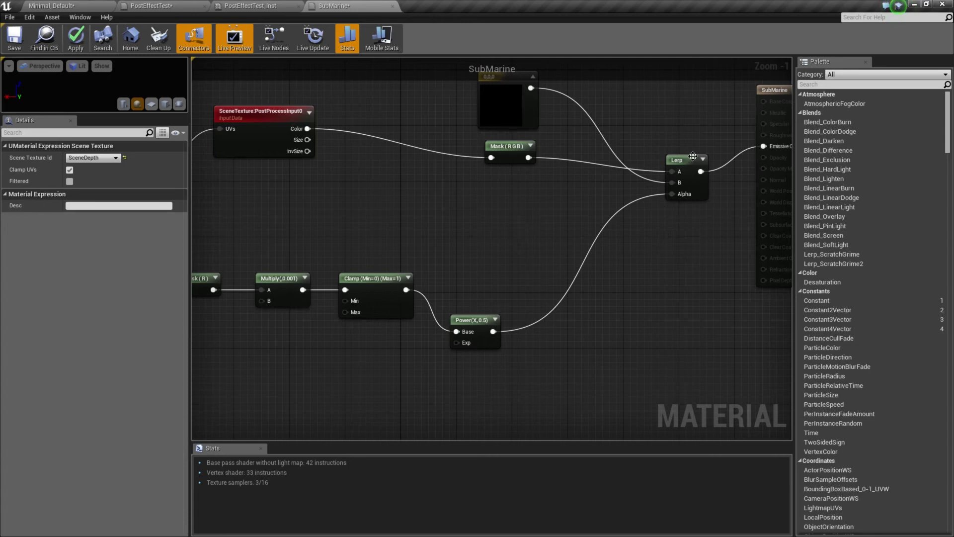
right_click(647, 302)
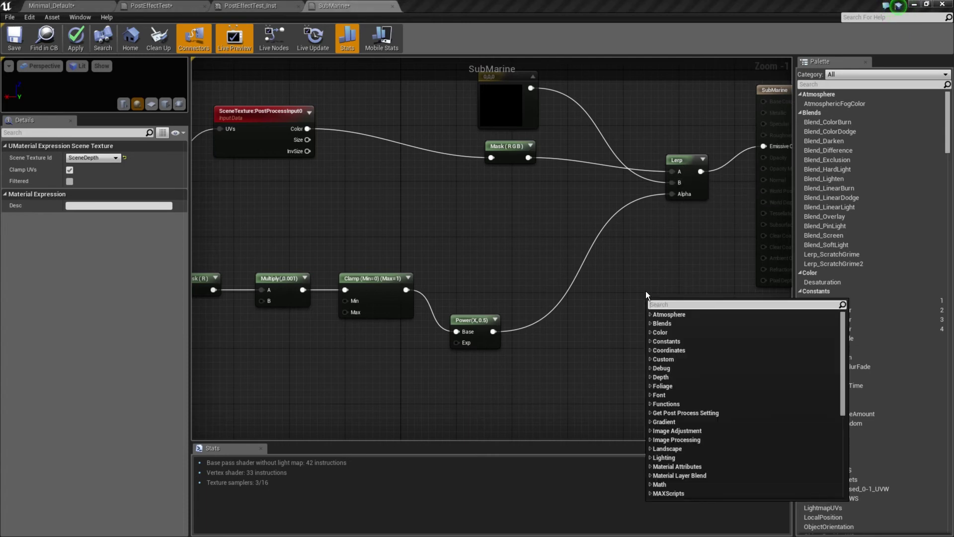
text(con)
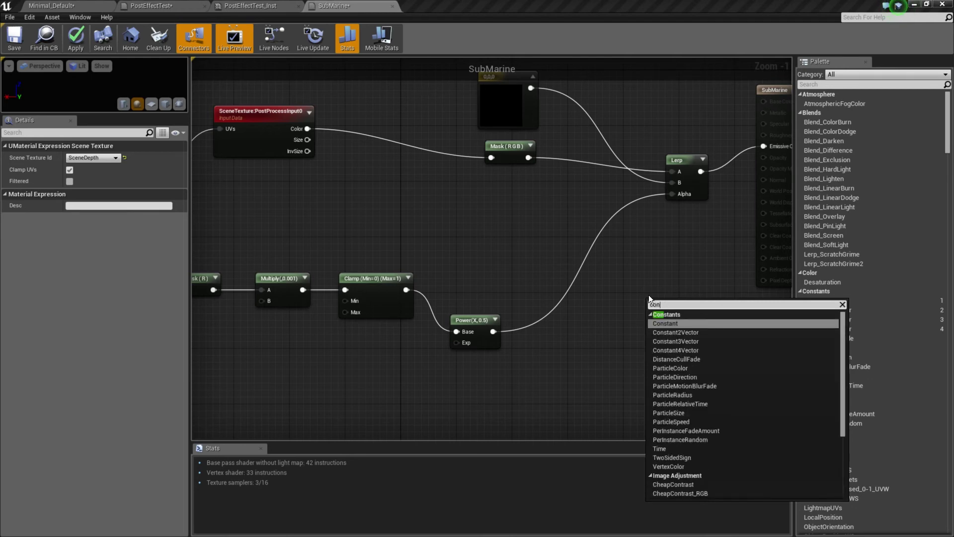
click(664, 323)
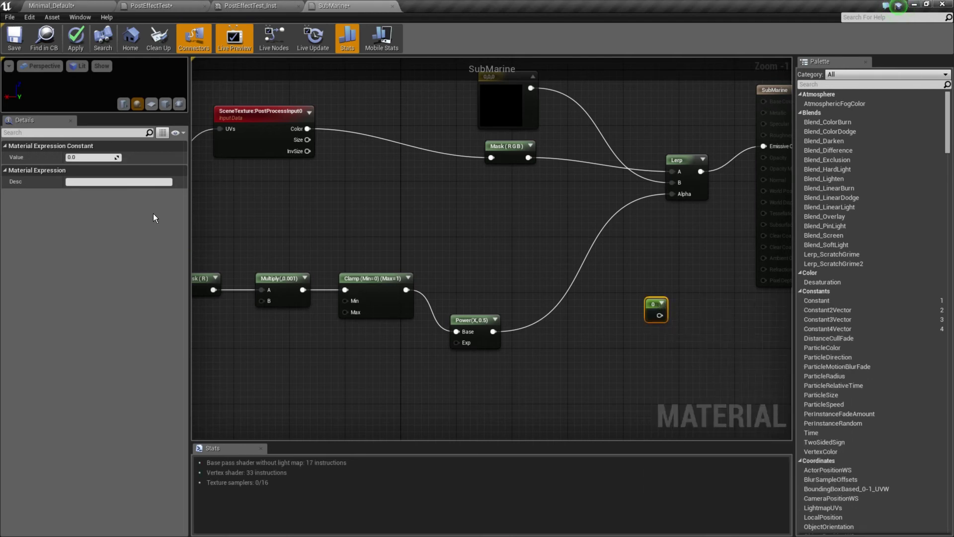
right_click(649, 305)
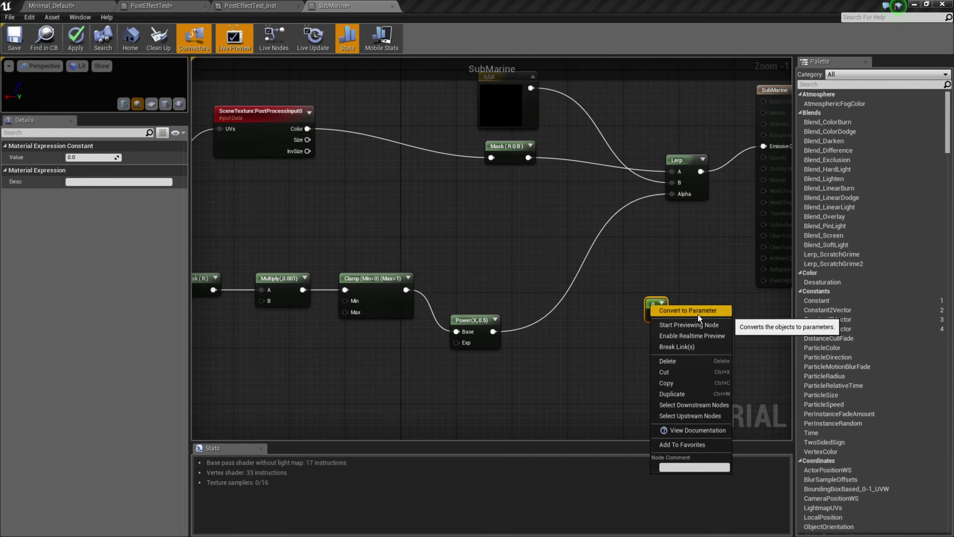
click(693, 321)
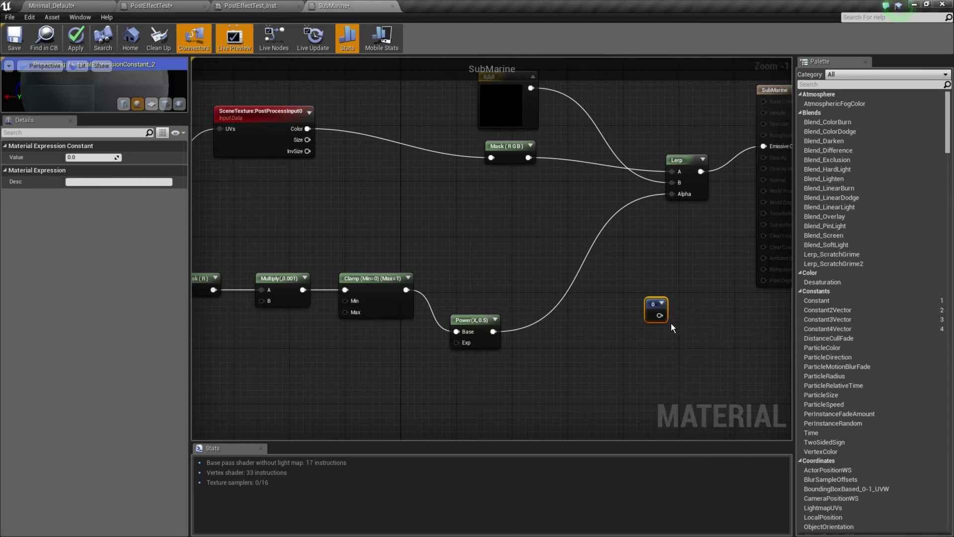
click(625, 311)
click(653, 303)
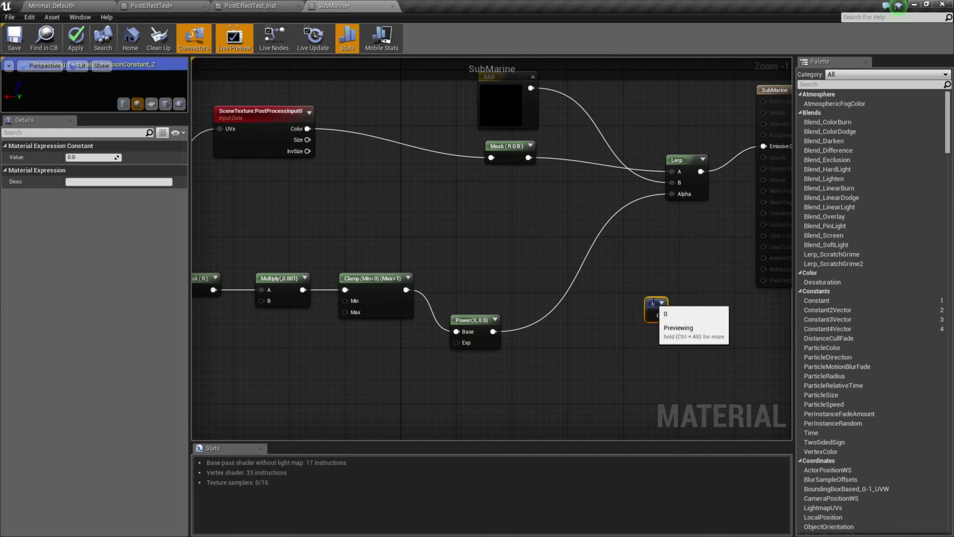
- Convert the new constant to a parameter named "Fog intensity" and place it beside the Power node
right_click(651, 304)
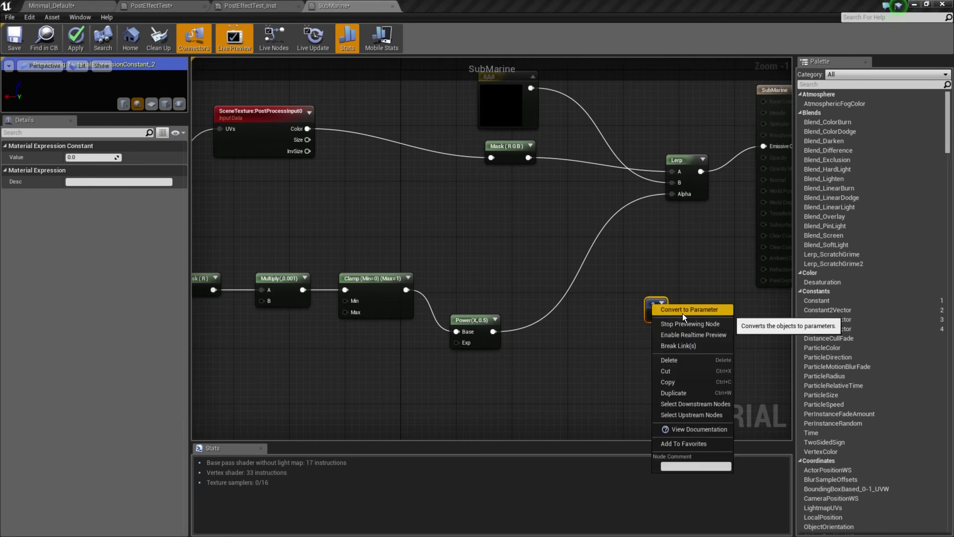
click(682, 313)
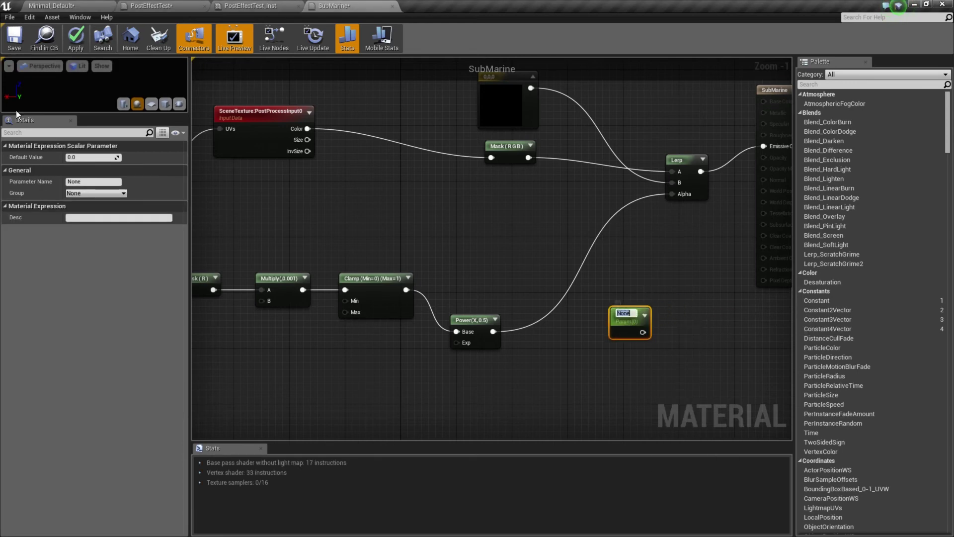
click(80, 181)
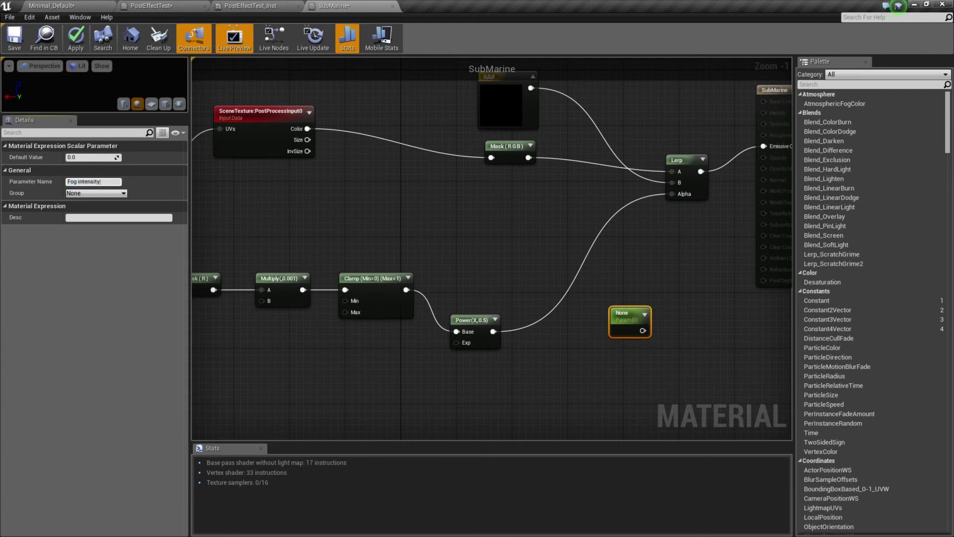
click(616, 302)
drag(642, 318, 586, 346)
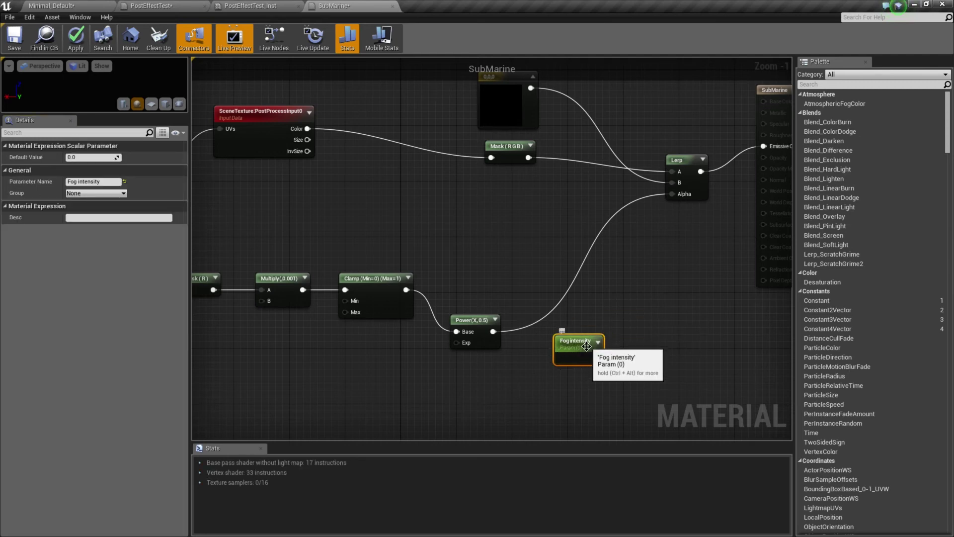
- Add a Multiply node between the Power node and the Lerp, above the Fog intensity parameter
right_click(644, 311)
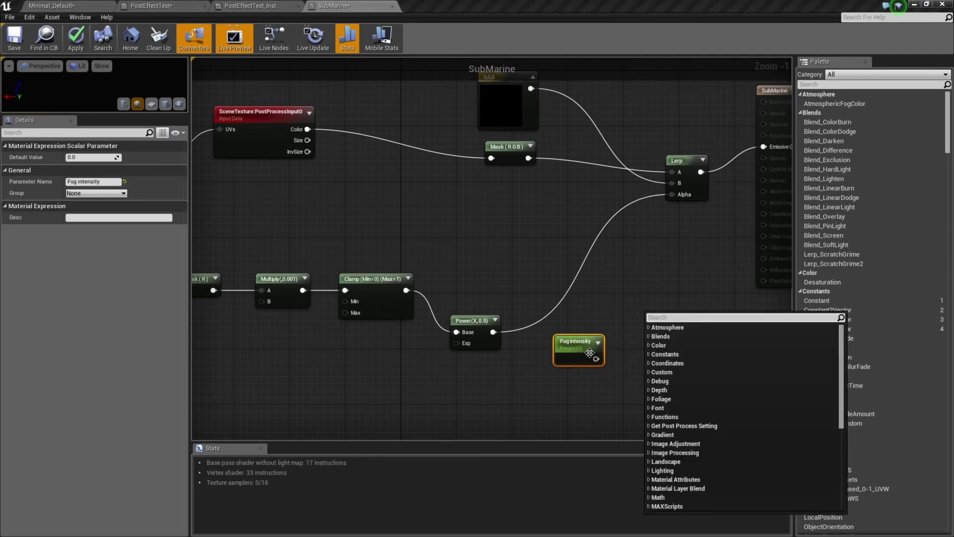
click(590, 353)
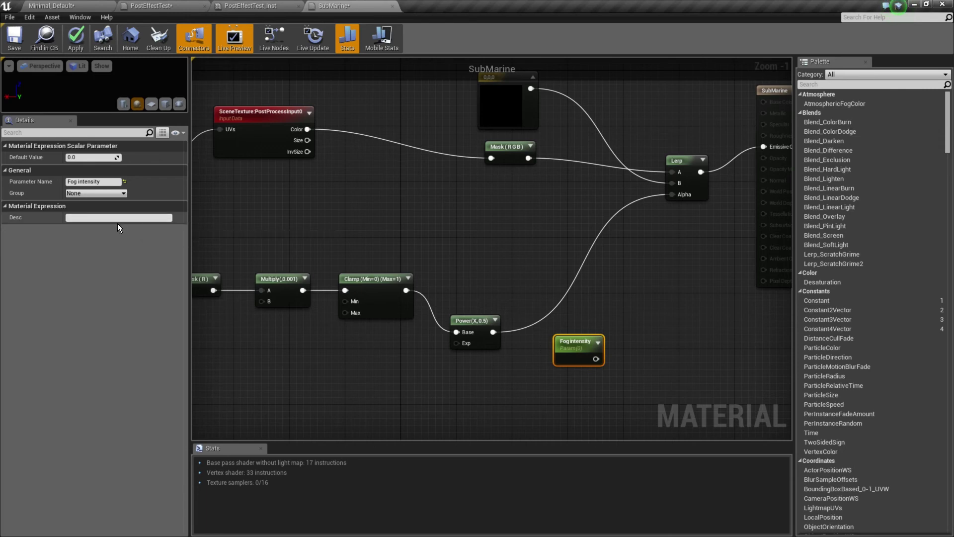
right_click(649, 300)
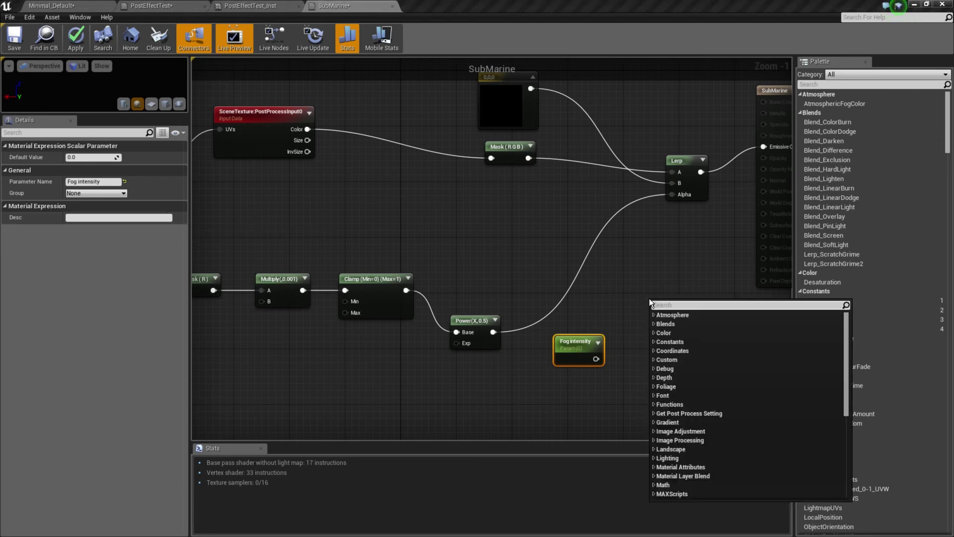
text(mul)
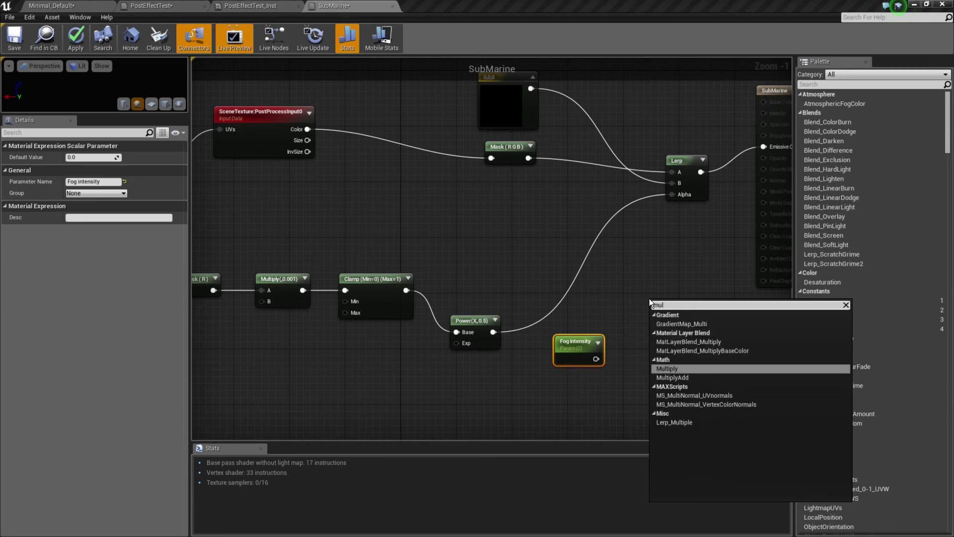
click(667, 368)
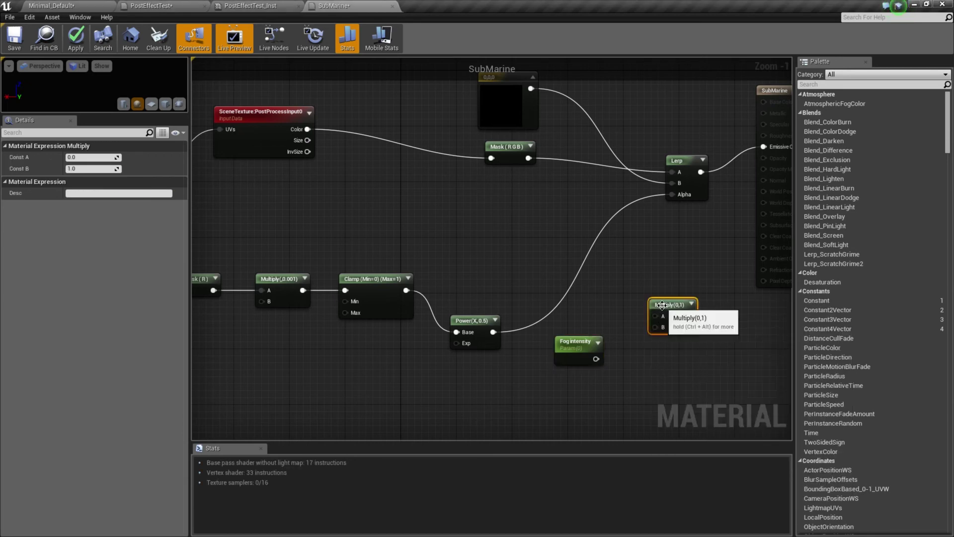
drag(652, 306, 606, 274)
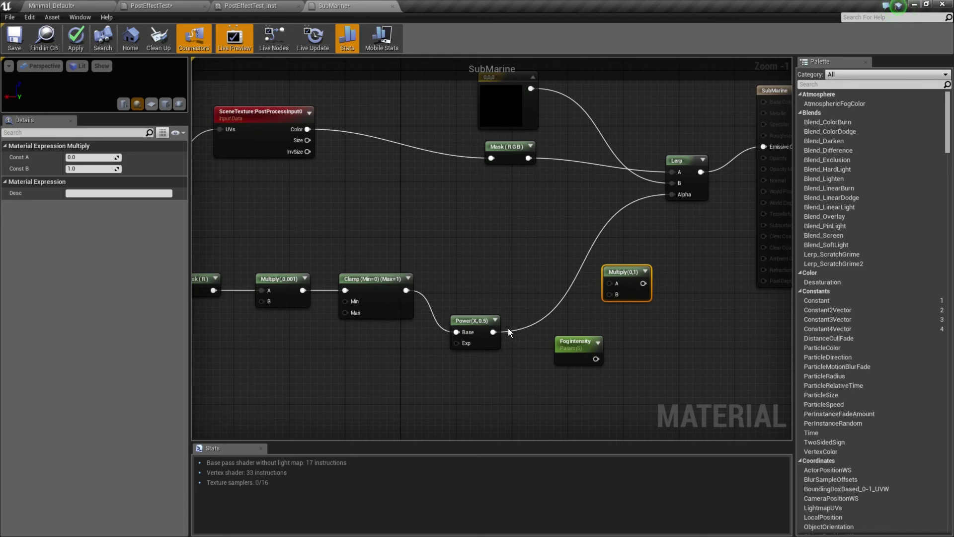
- Connect Power and Fog intensity to the new Multiply, route its output to the Lerp's Alpha, and tidy the parameter's placement
drag(493, 332, 671, 194)
drag(571, 350, 536, 392)
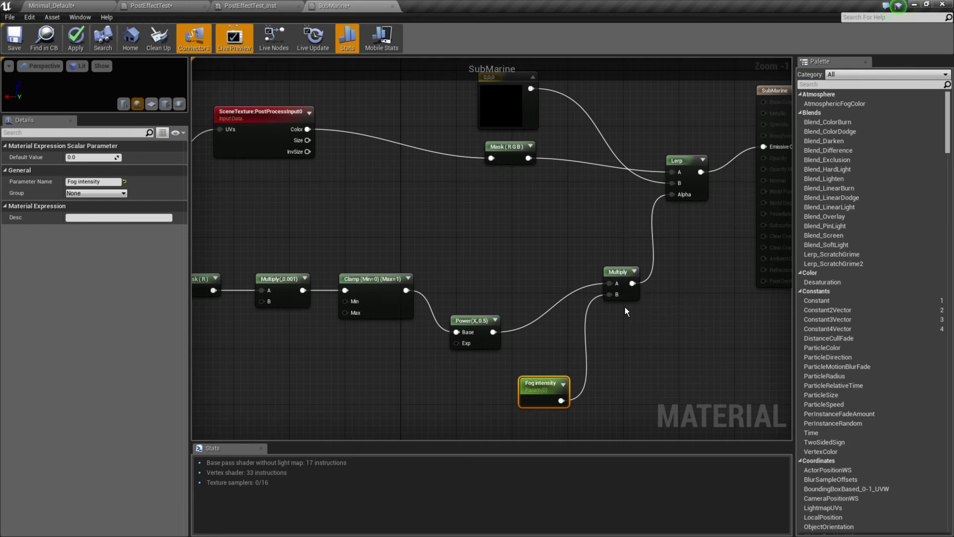
right_drag(619, 247, 678, 249)
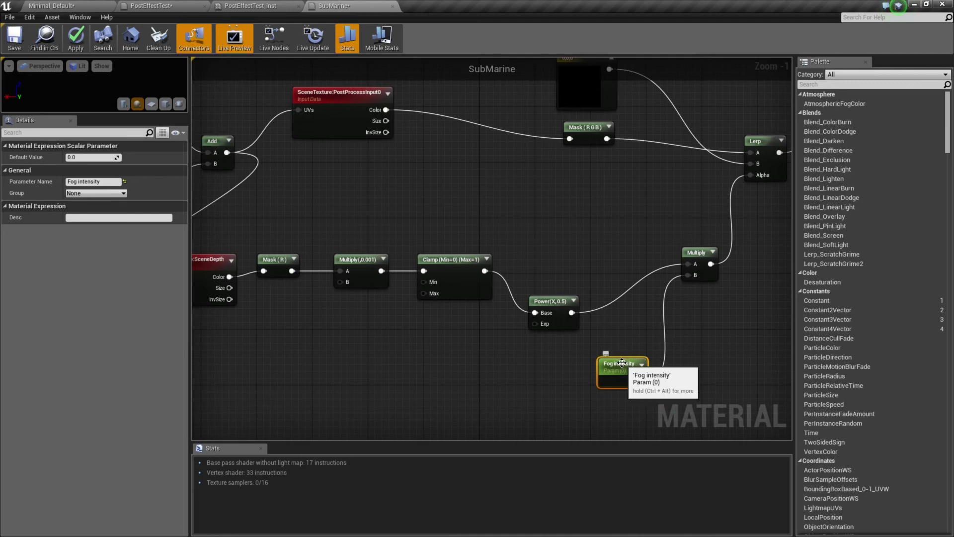
drag(622, 363, 600, 367)
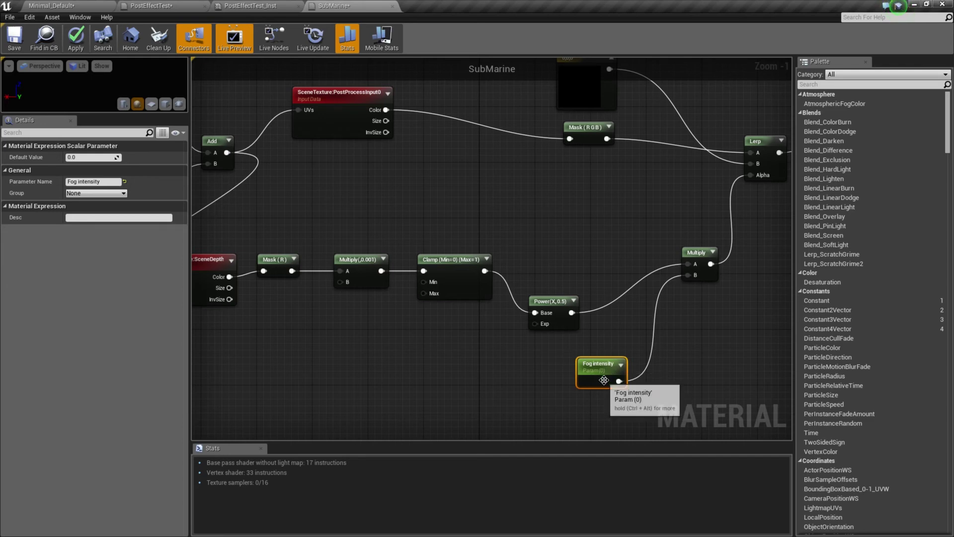
- Set the Distortion parameter's Default Value to 0 and apply the SubMarine material changes
right_drag(401, 242, 460, 270)
click(433, 286)
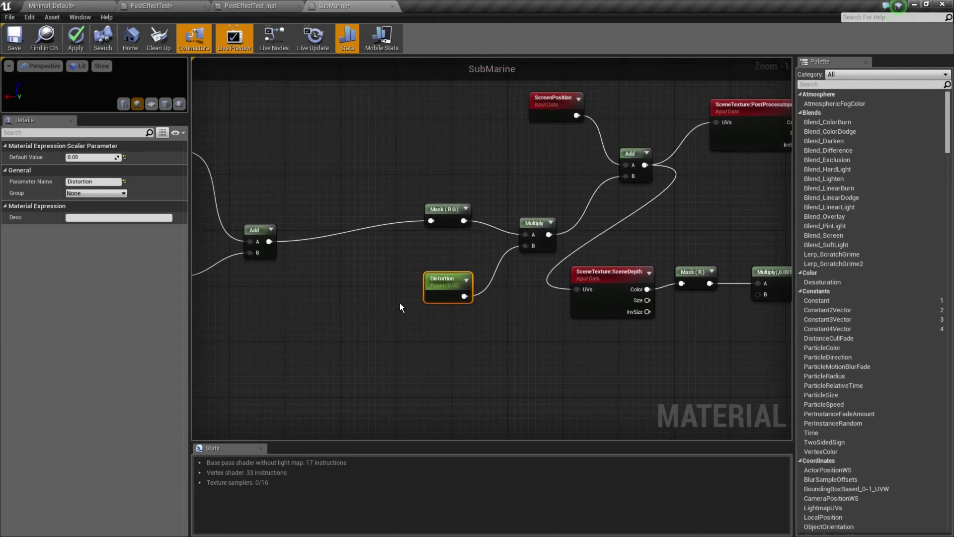
click(91, 158)
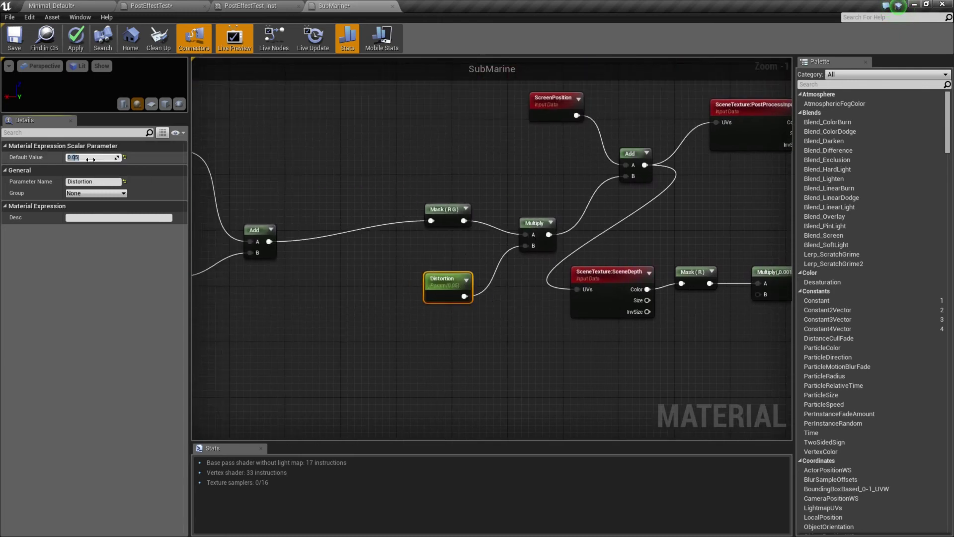
text(0)
key(Return)
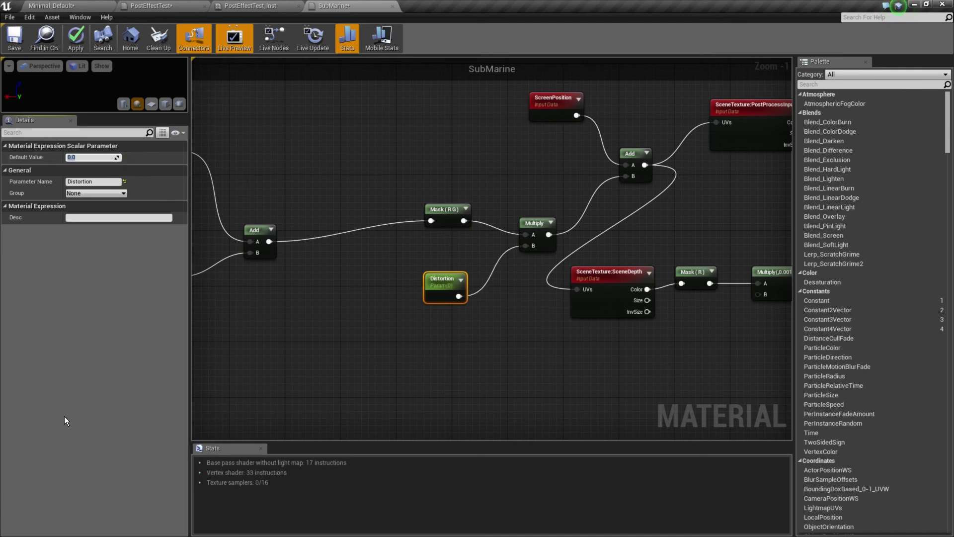
click(77, 45)
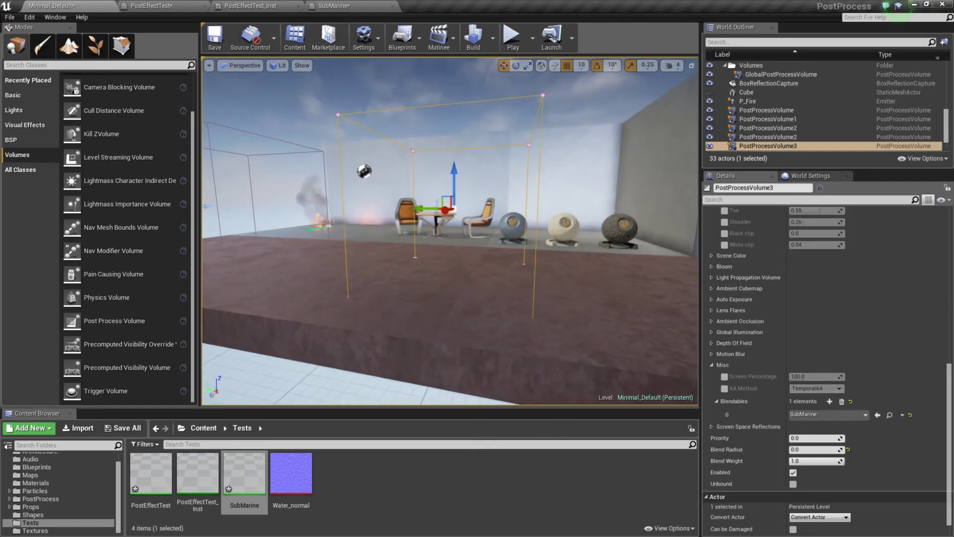
- Check the level view around PostProcessVolume3 and inspect the volume's Film tint settings
drag(450, 231, 442, 258)
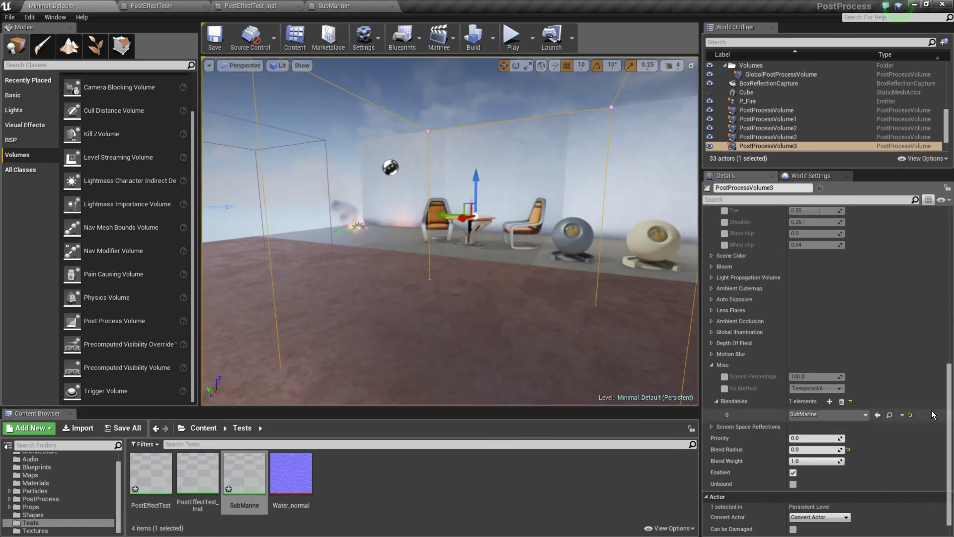
scroll(948, 395, up, 10)
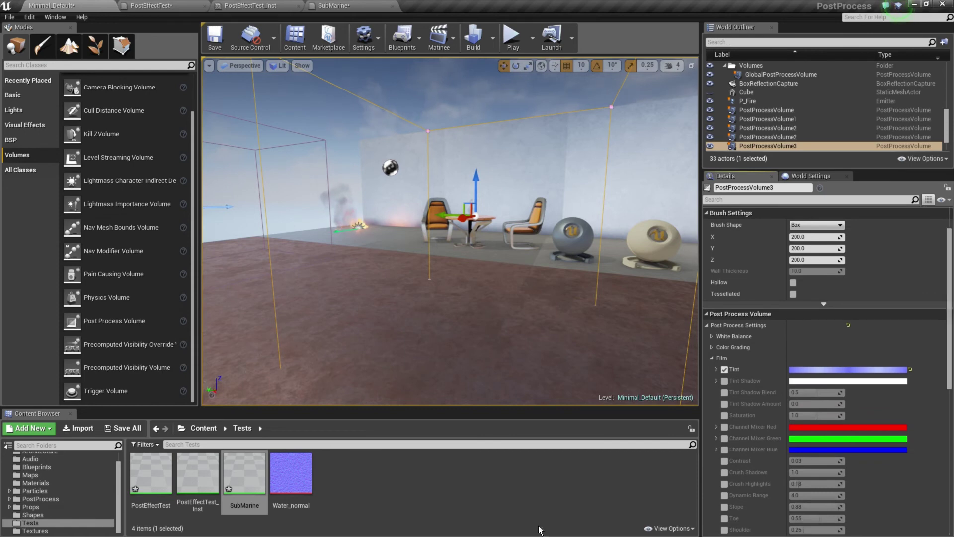
- Create a material instance of the SubMarine material in the Tests folder, keeping the name SubMarine_Inst
click(711, 357)
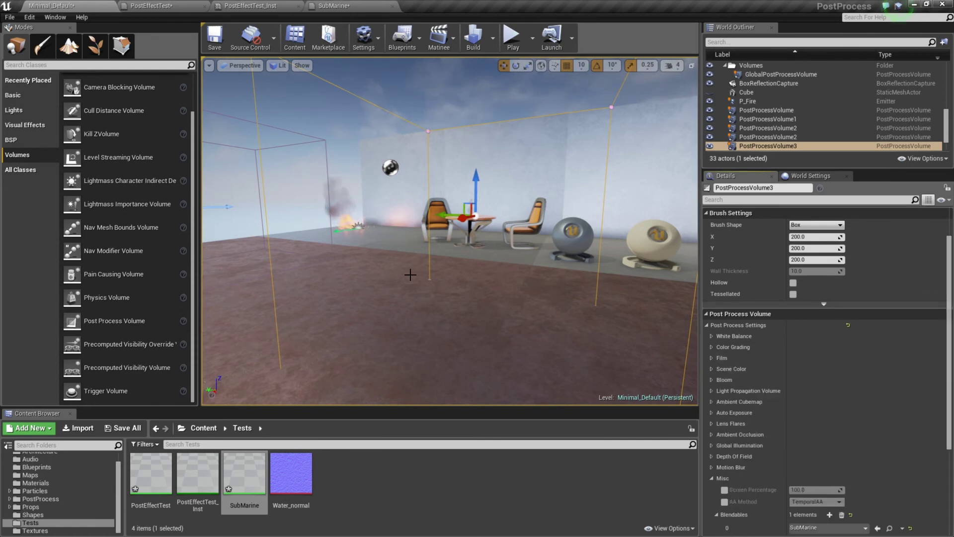
drag(410, 272, 410, 338)
right_drag(437, 239, 437, 238)
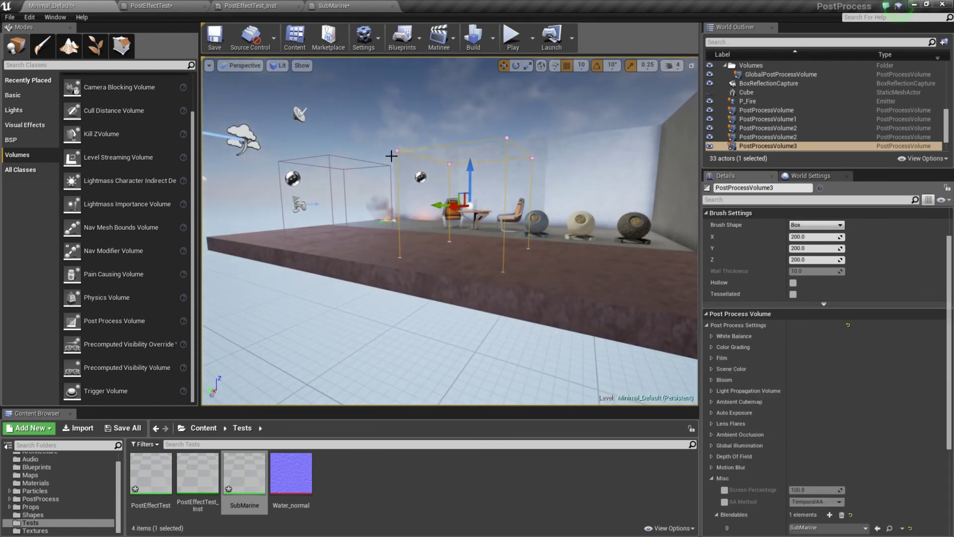
right_click(237, 476)
click(264, 283)
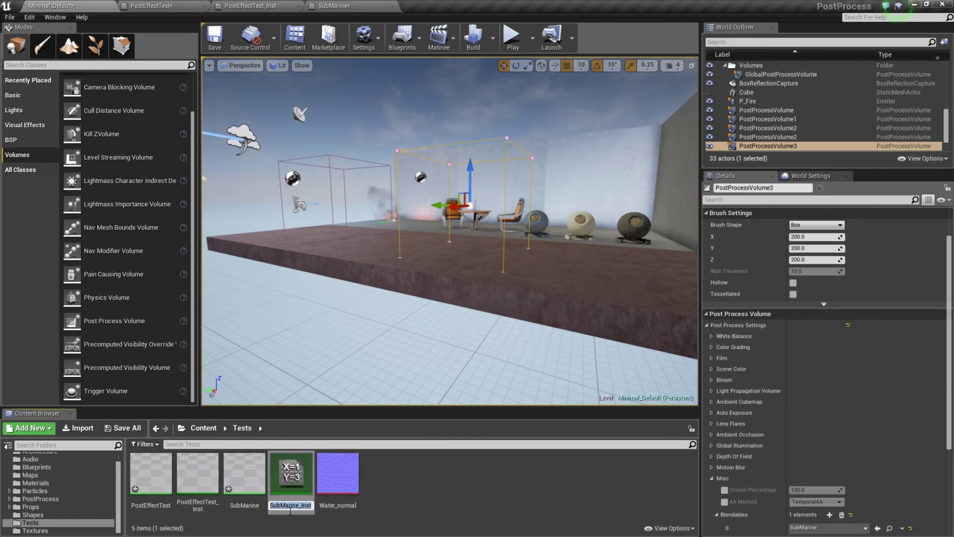
key(Return)
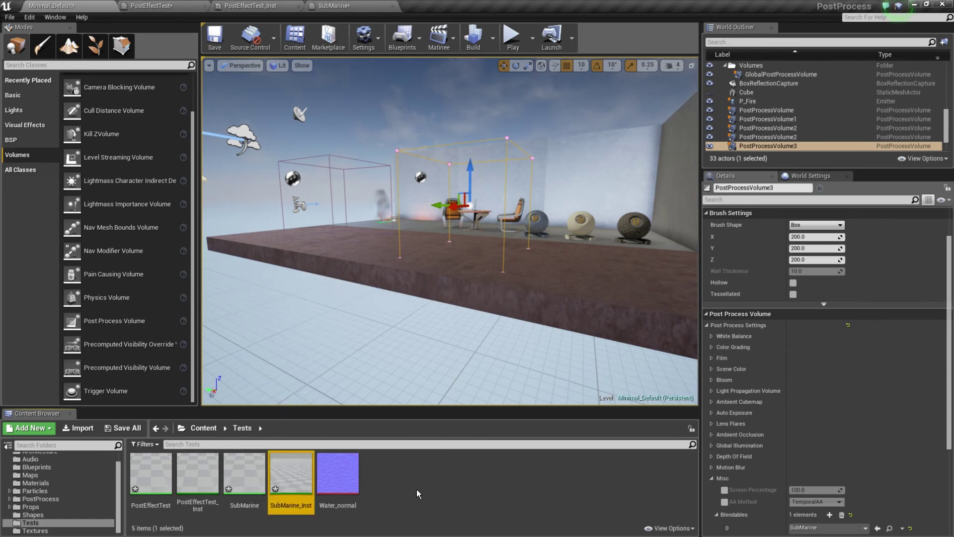
- In SubMarine_Inst, enable the Distortion and Fog intensity overrides, set them to 0.05 and 1, and save the instance
double_click(291, 472)
click(21, 111)
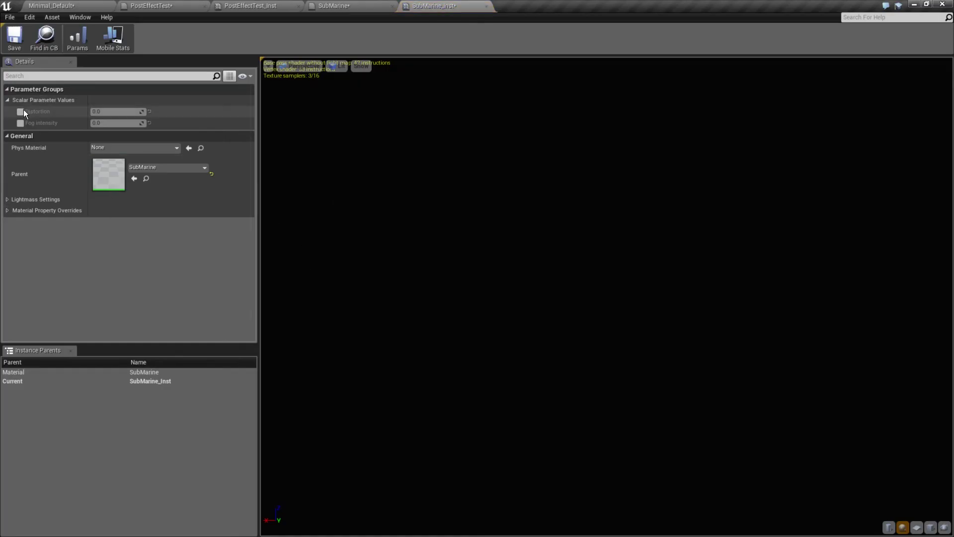
click(21, 123)
click(119, 123)
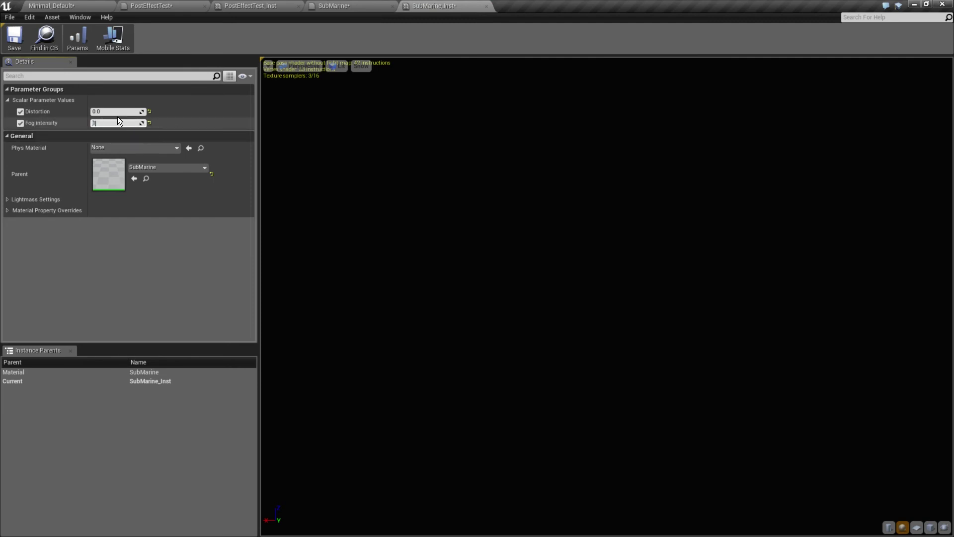
text(1)
click(124, 113)
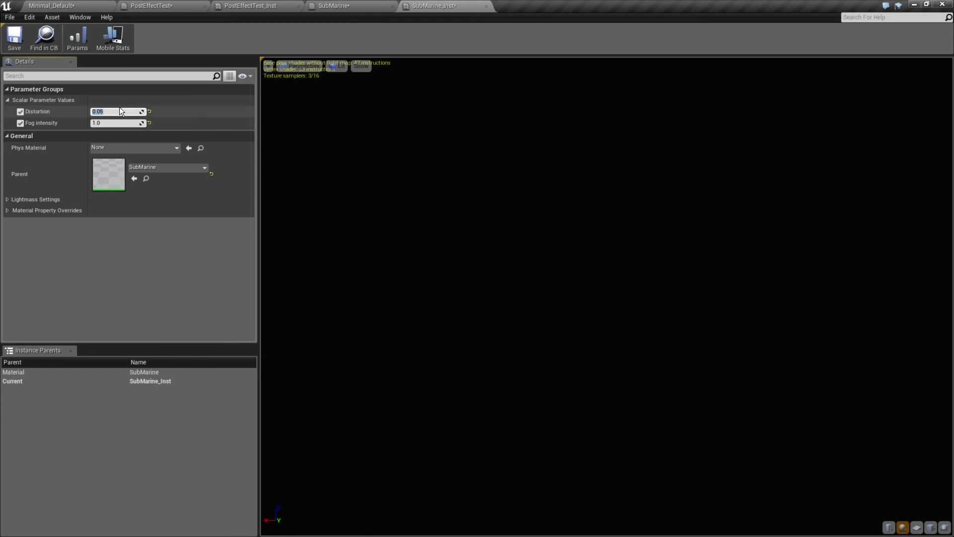
click(15, 37)
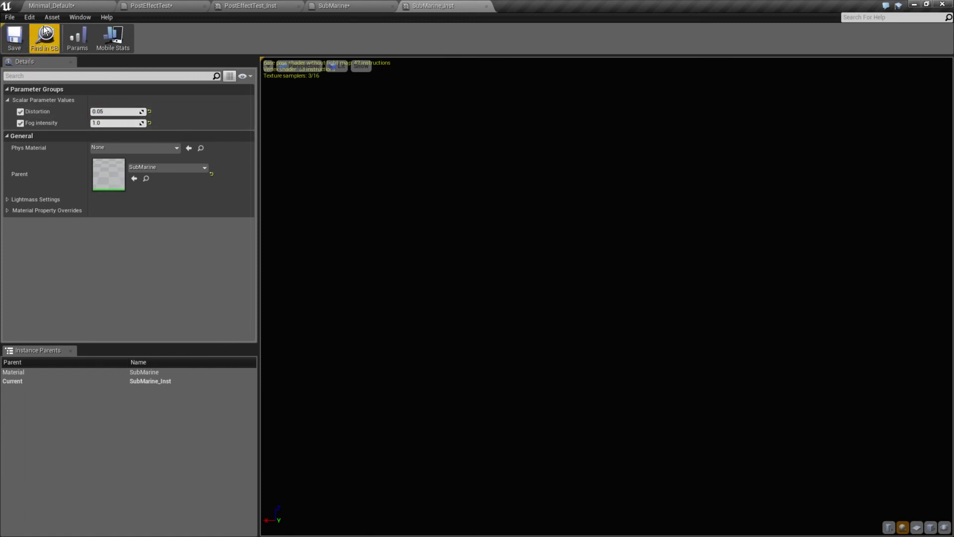
- Back in the level, replace SubMarine with SubMarine_Inst in PostProcessVolume3's Blendables
click(51, 5)
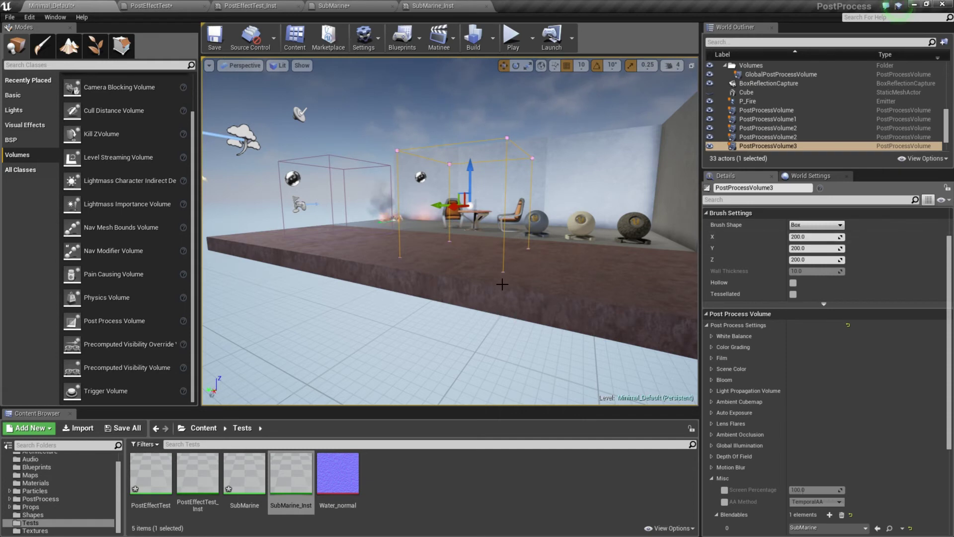
click(408, 164)
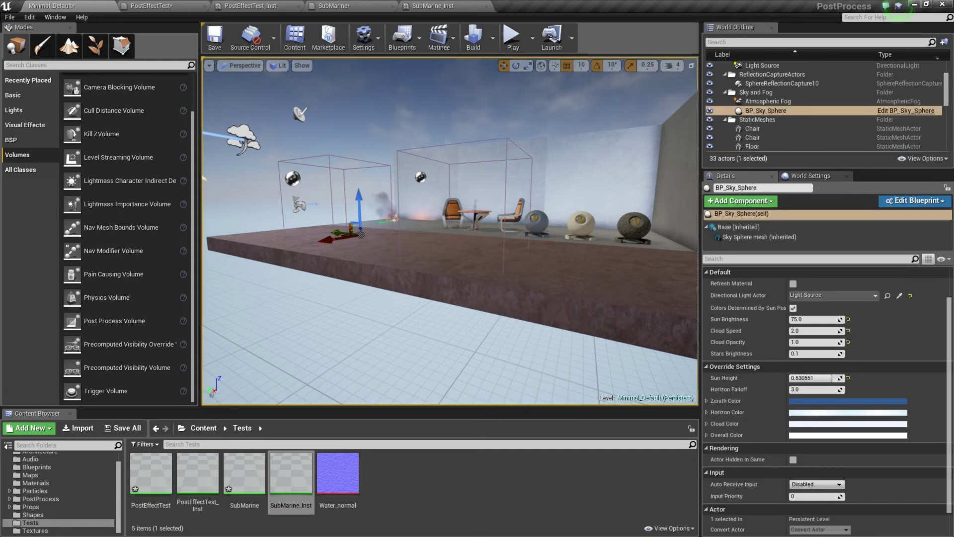
click(503, 261)
scroll(876, 403, down, 2)
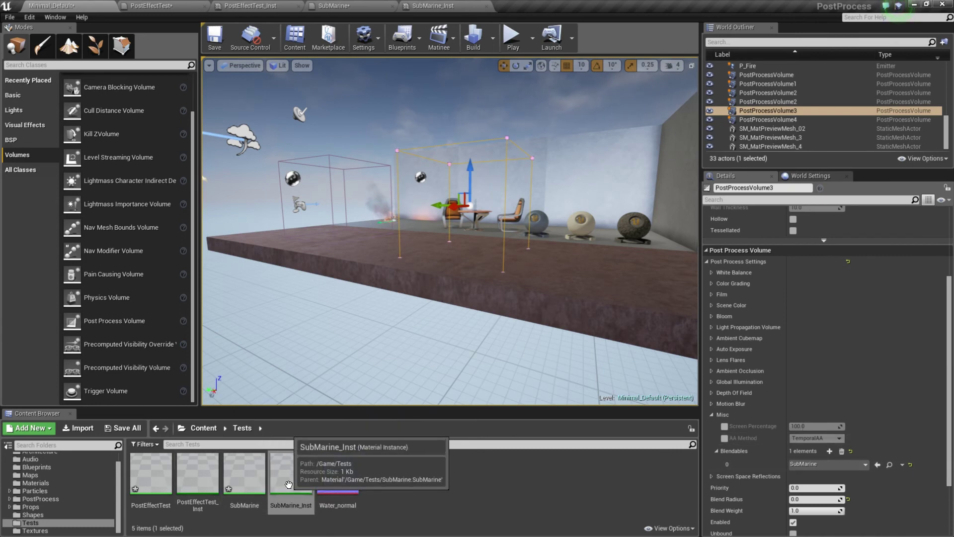
drag(289, 485, 825, 466)
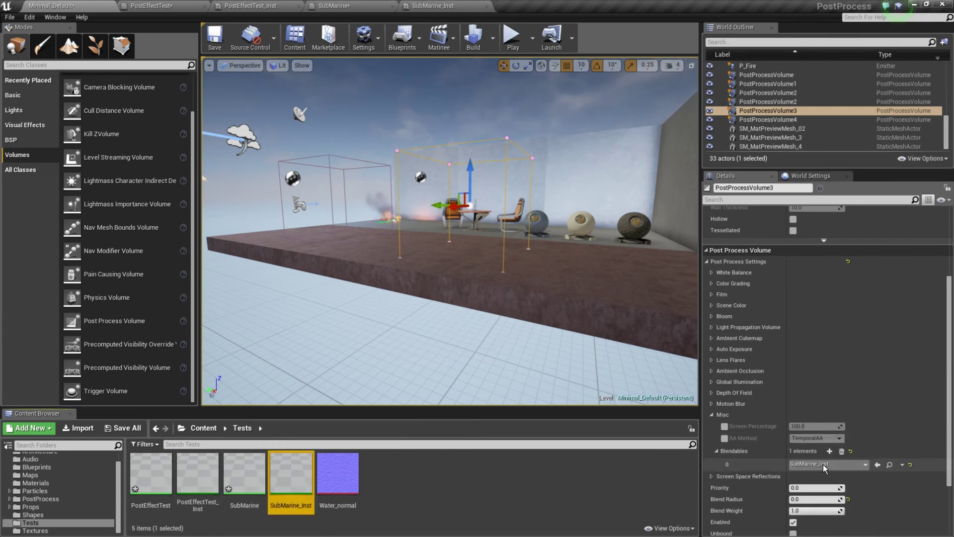
- Set the Blend Radius of PostProcessVolume3 to 100
drag(562, 298, 561, 184)
mouse_move(586, 315)
mouse_down()
mouse_move(572, 268)
mouse_move(596, 263)
mouse_move(587, 315)
mouse_up()
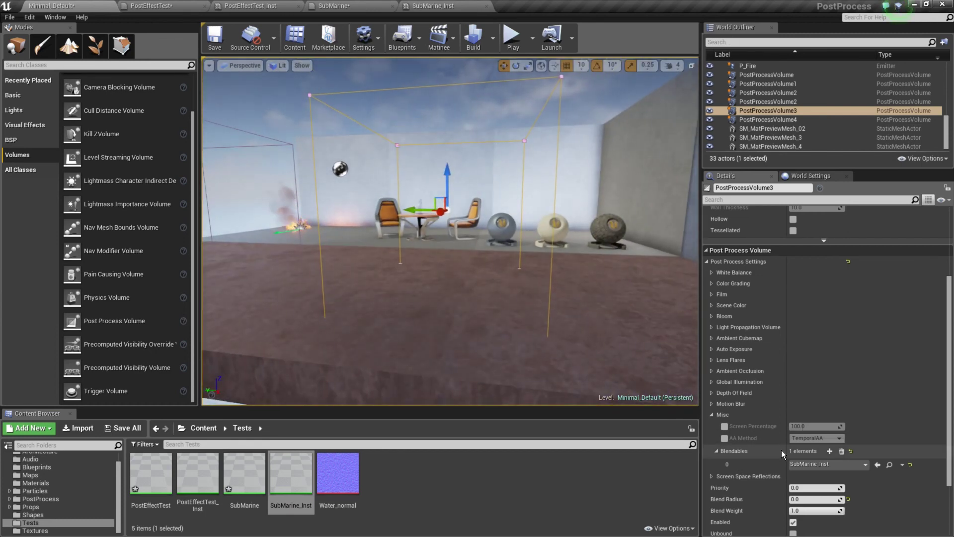
scroll(825, 409, down, 3)
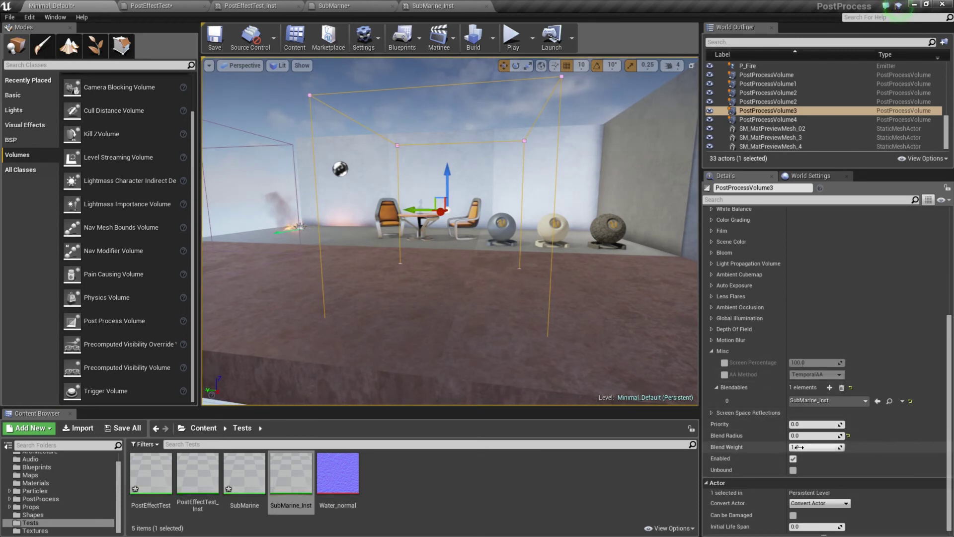
click(818, 435)
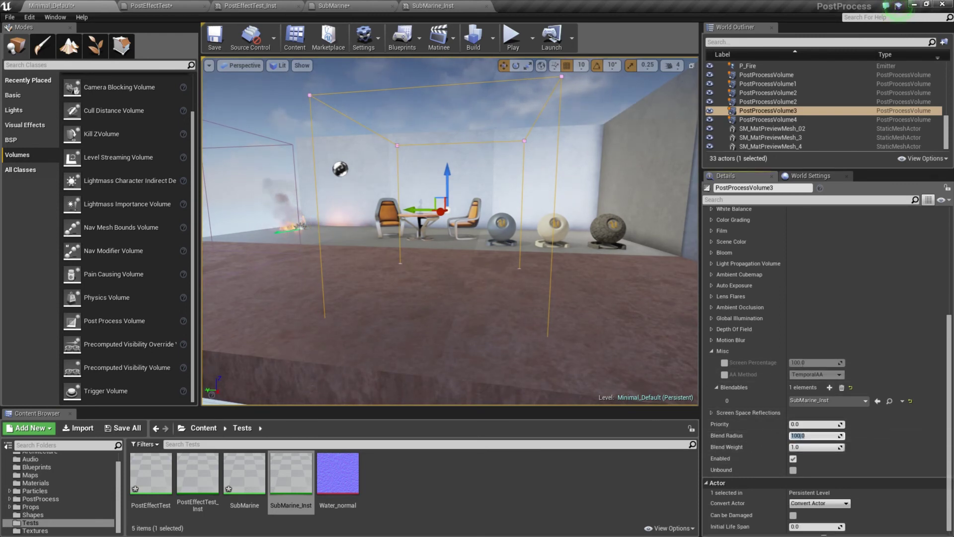
- Check the underwater effect's blending across the boundary of PostProcessVolume3, and collapse the volume's Misc settings
drag(398, 354, 442, 268)
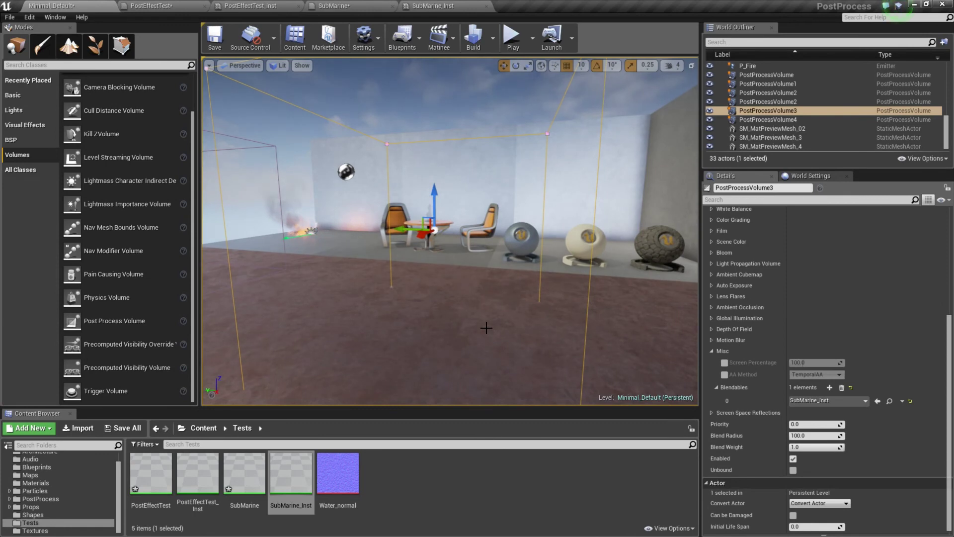
drag(440, 342, 441, 318)
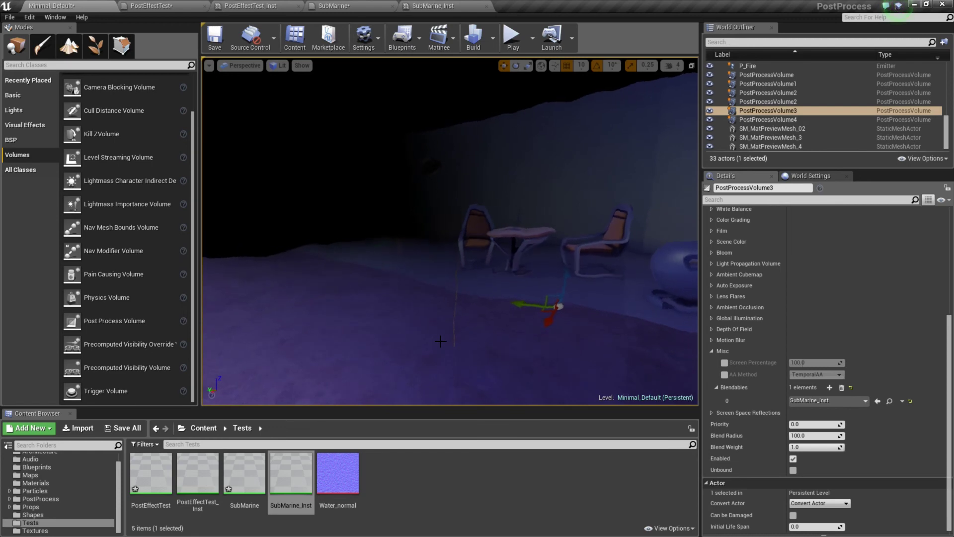
drag(439, 333, 482, 398)
drag(448, 271, 417, 248)
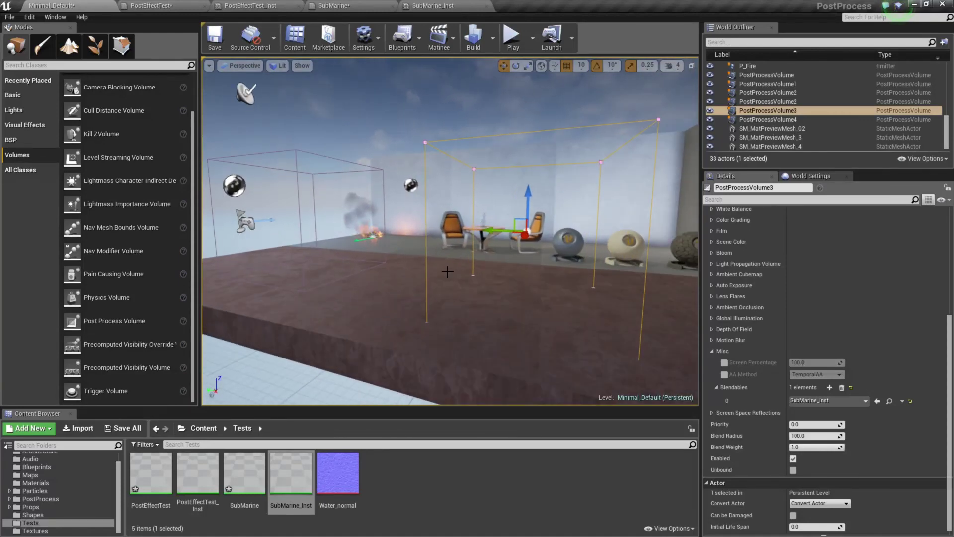
scroll(744, 323, up, 4)
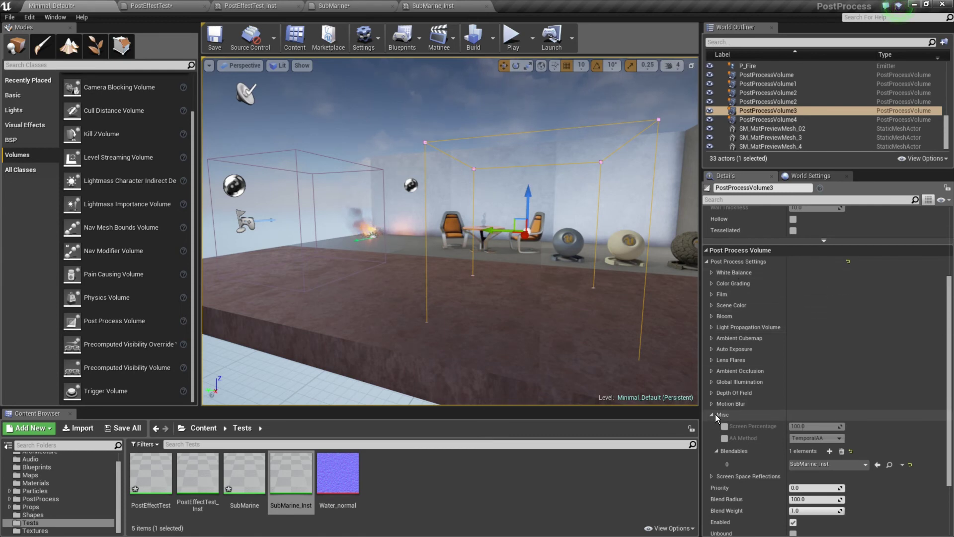
click(713, 415)
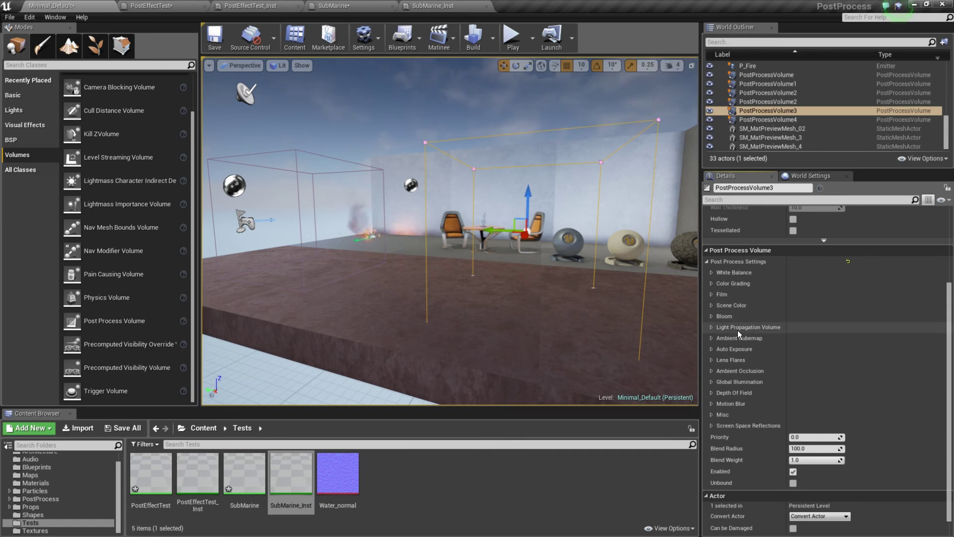
scroll(746, 413, down, 1)
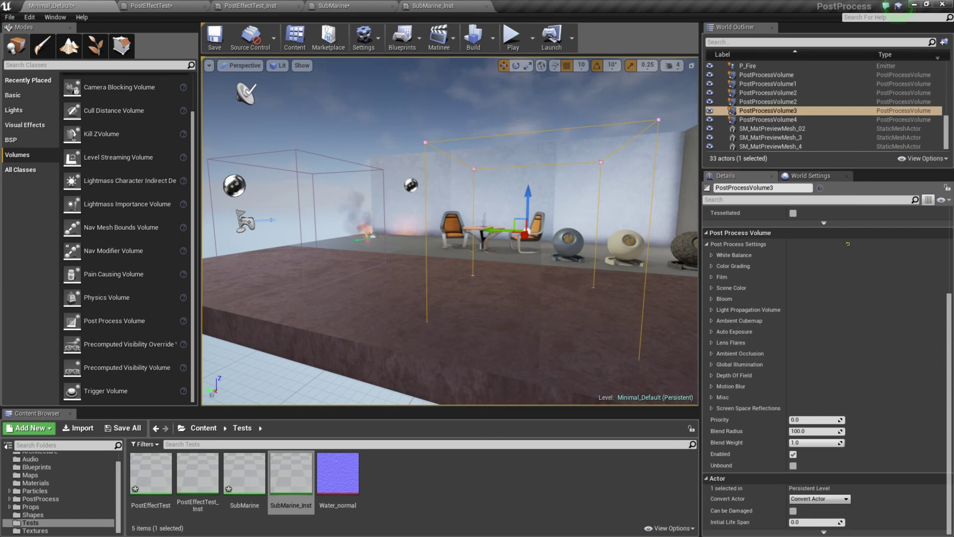
- Examine the halftone dot and pixelation effects from inside the large post process volumes outside the room
drag(450, 232, 234, 159)
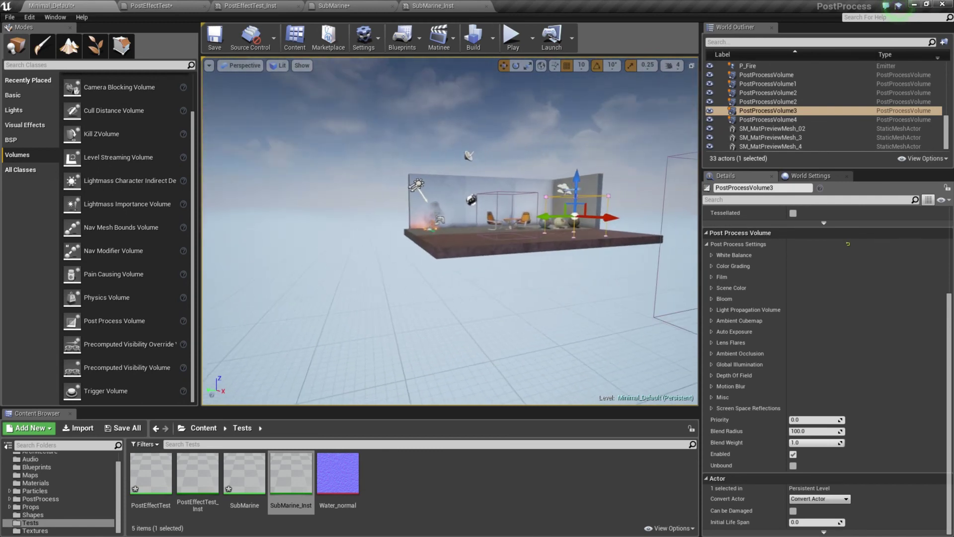
mouse_move(449, 232)
right_down()
mouse_move(499, 233)
mouse_move(442, 229)
mouse_move(455, 229)
right_up()
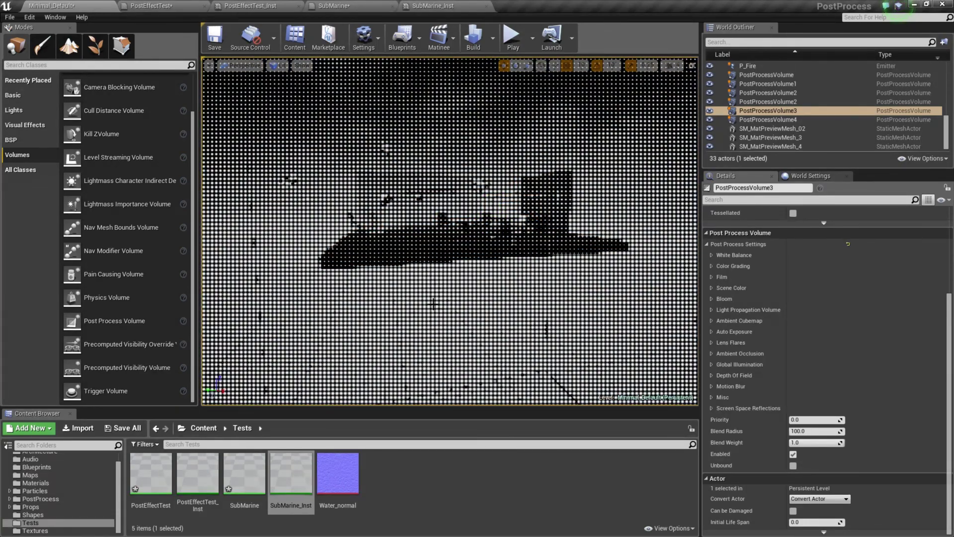
right_drag(516, 266, 510, 245)
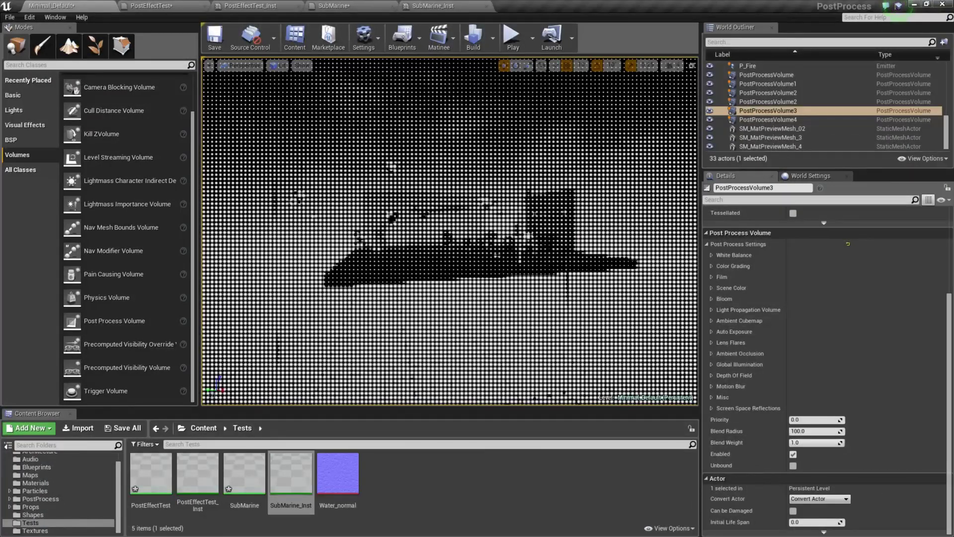
right_drag(440, 229, 517, 226)
key(s)
right_drag(462, 247, 450, 247)
scroll(462, 247, up, 6)
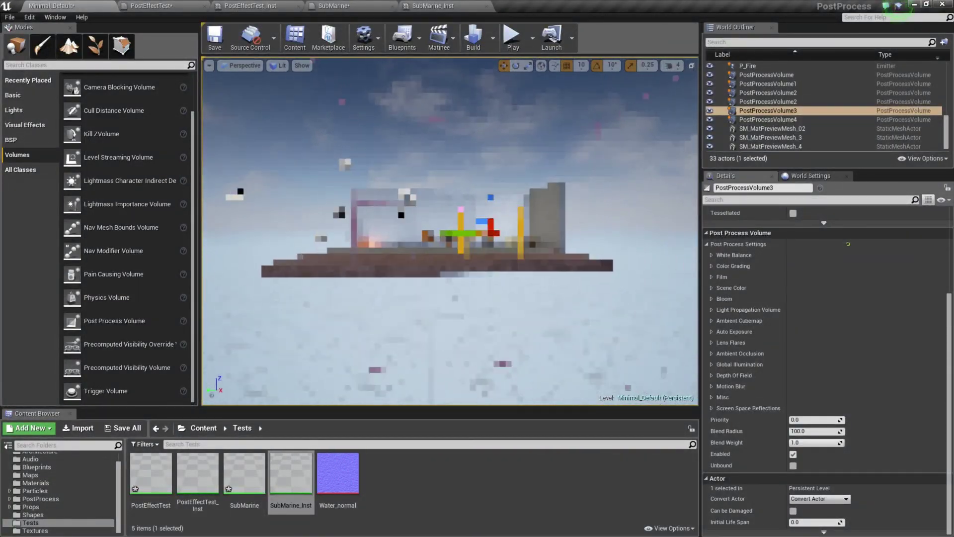
key(s)
right_drag(462, 247, 468, 247)
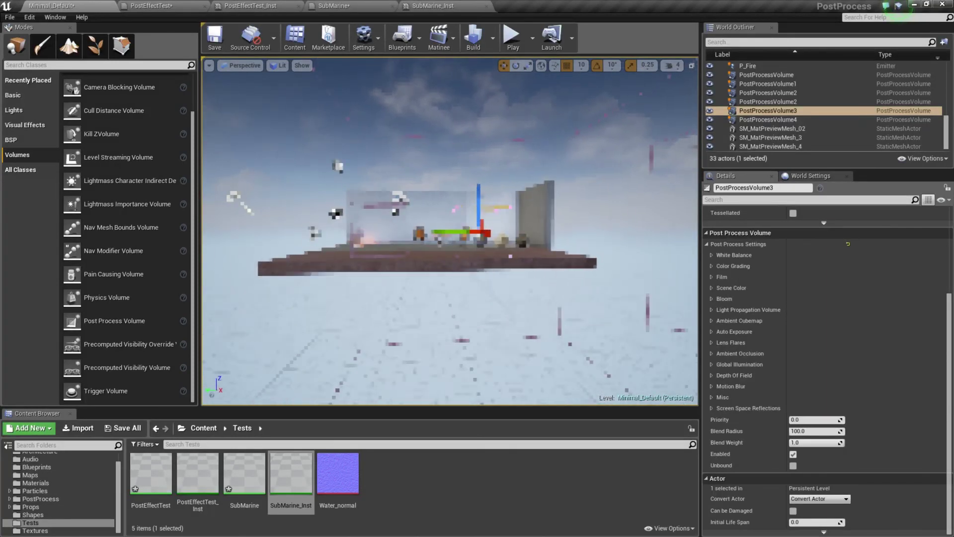
scroll(462, 247, up, 2)
drag(422, 272, 426, 303)
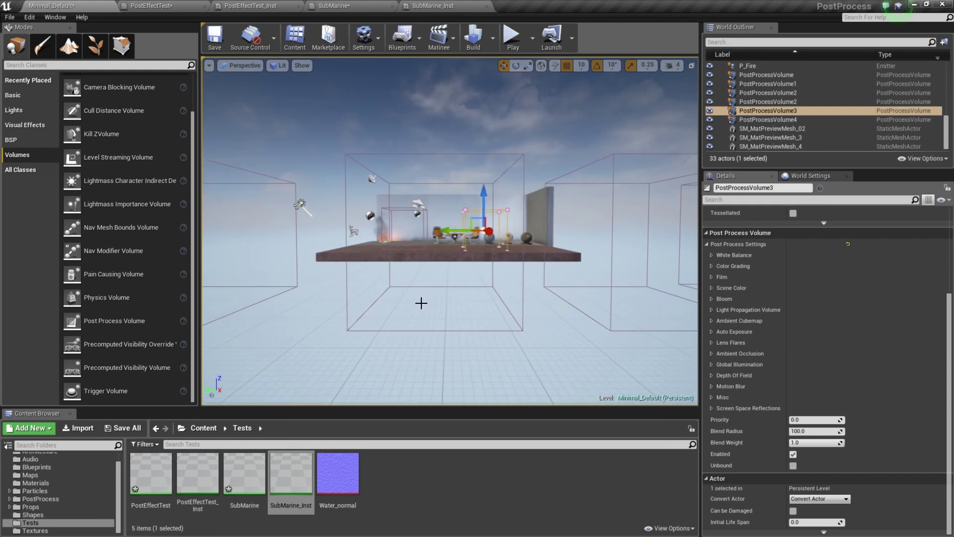
scroll(457, 284, up, 3)
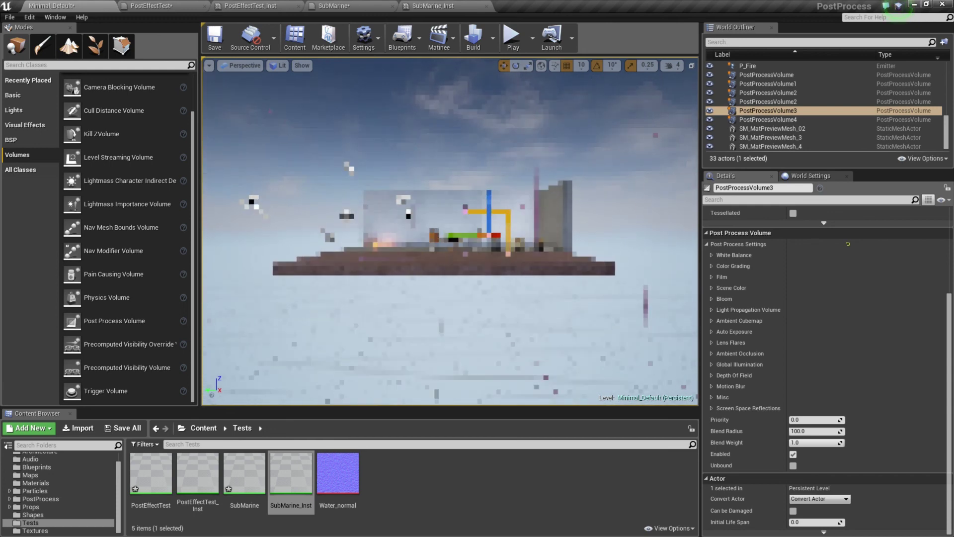
scroll(448, 249, down, 3)
scroll(458, 282, down, 1)
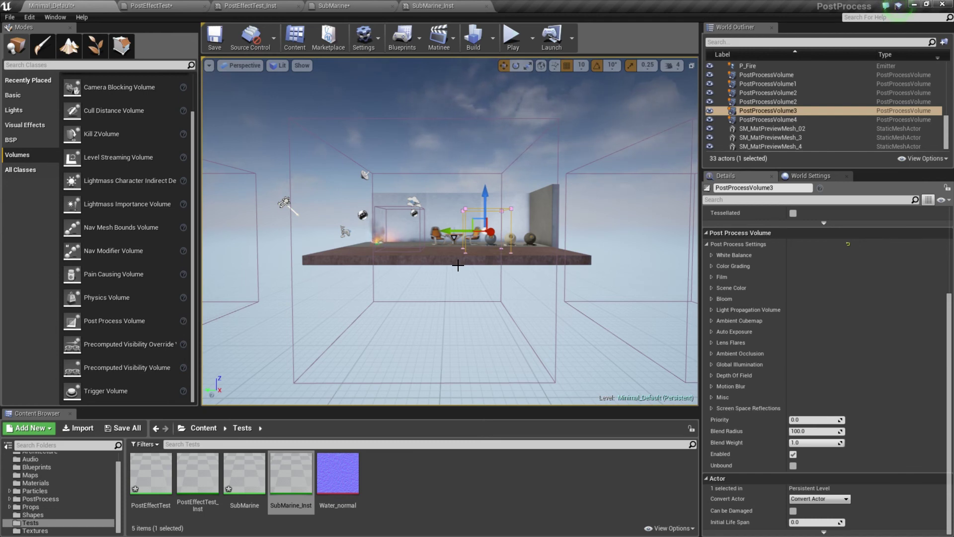
- Examine the sepia paper-style effect from several angles inside its large post process volume outside the room
mouse_move(458, 265)
mouse_down()
mouse_move(432, 293)
mouse_move(477, 266)
mouse_move(469, 254)
mouse_up()
drag(470, 318, 479, 291)
right_drag(479, 291, 478, 293)
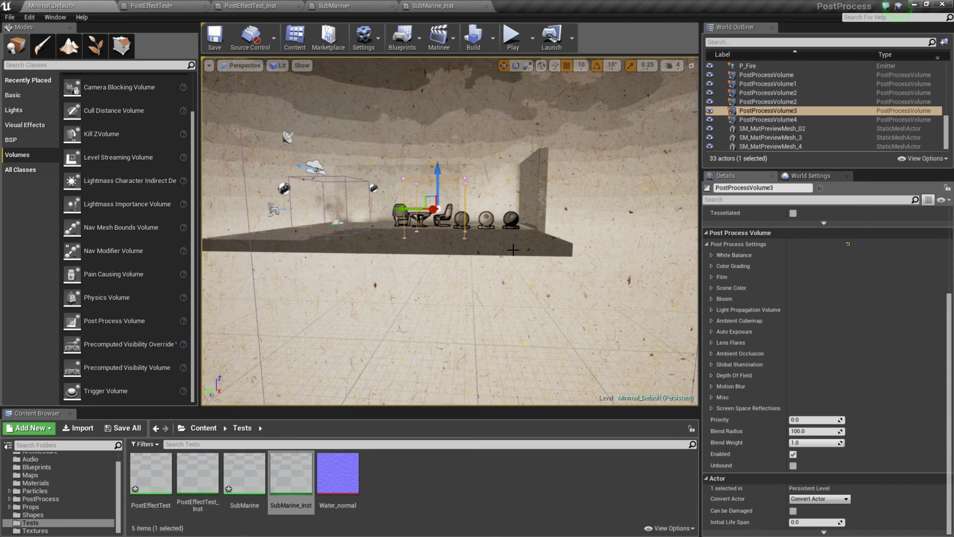
right_drag(449, 273, 398, 273)
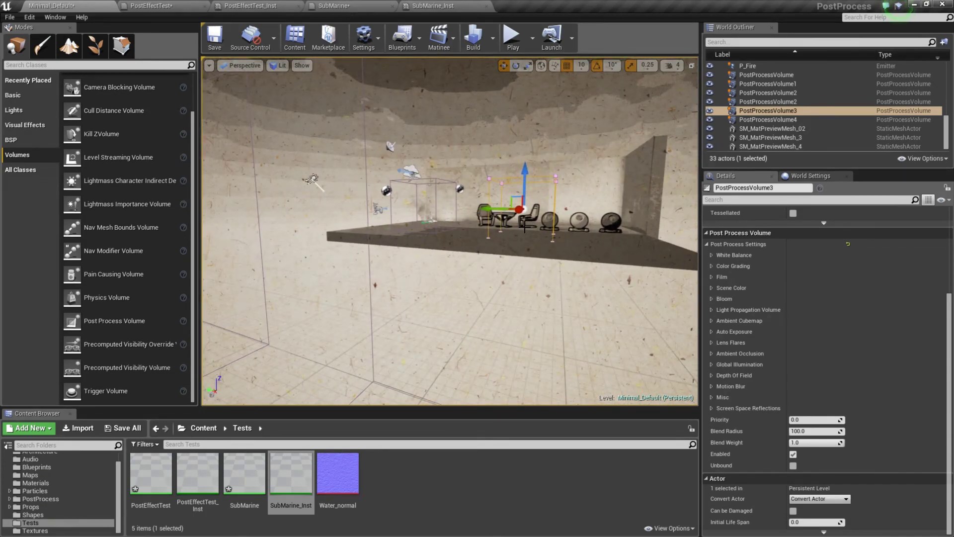
right_drag(519, 258, 572, 199)
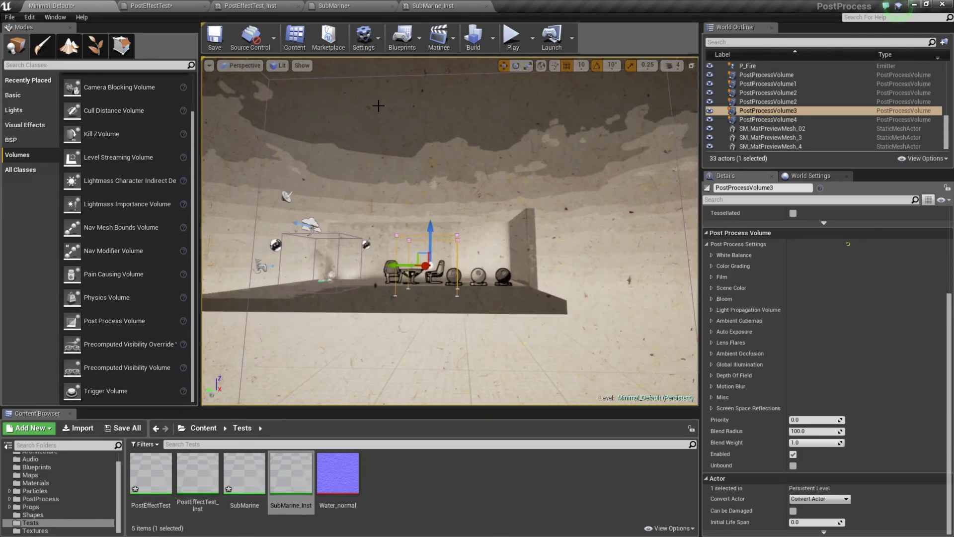
drag(378, 106, 376, 127)
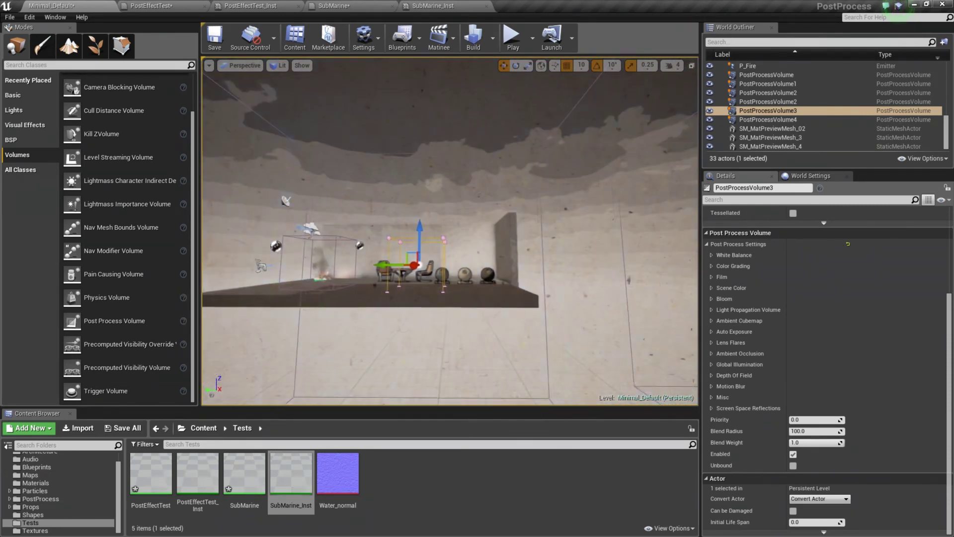
key(w)
right_drag(376, 126, 367, 155)
key(w)
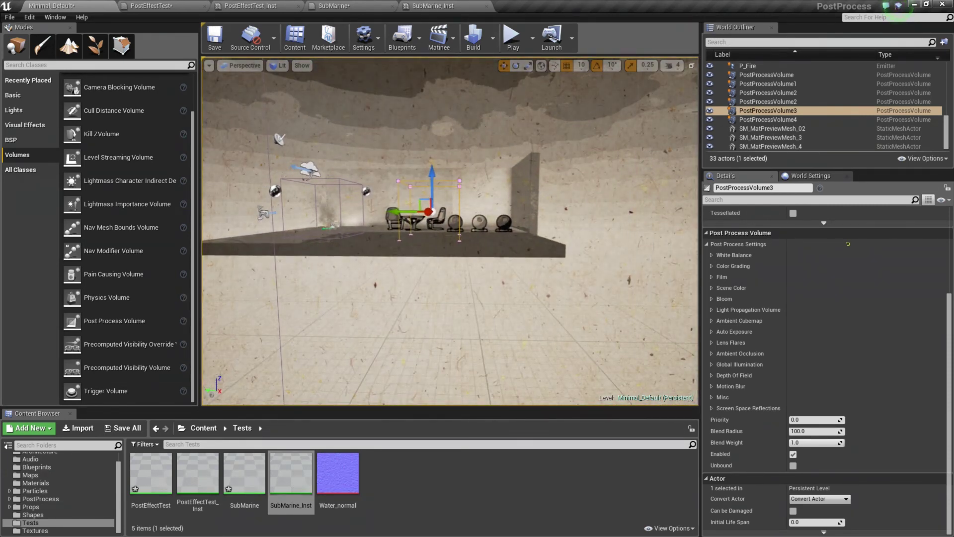
mouse_move(470, 245)
mouse_down()
mouse_move(440, 251)
mouse_move(476, 237)
mouse_up()
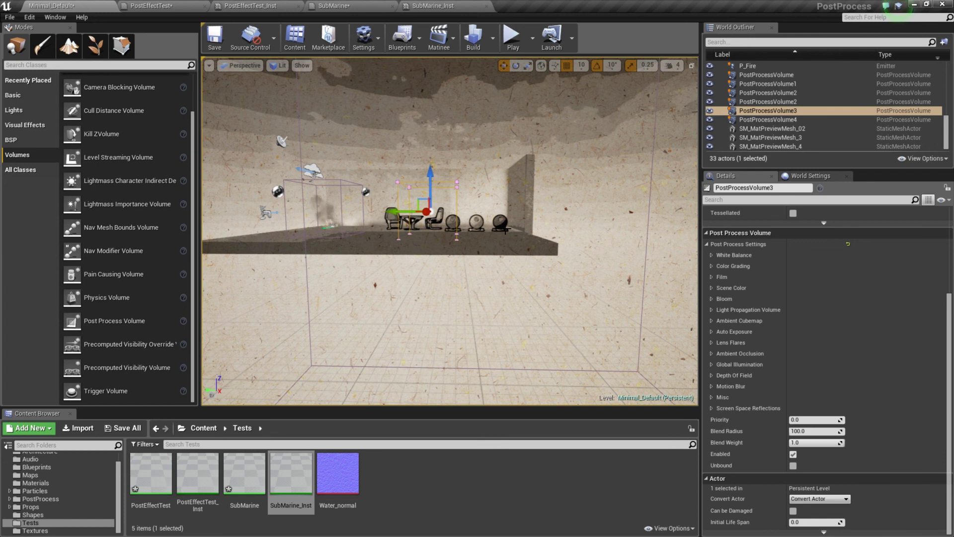
- Turn off Render Custom Depth for the middle preview sphere, SM_MatPreviewMesh_3, and deselect it to check its outline in the sepia effect
click(476, 222)
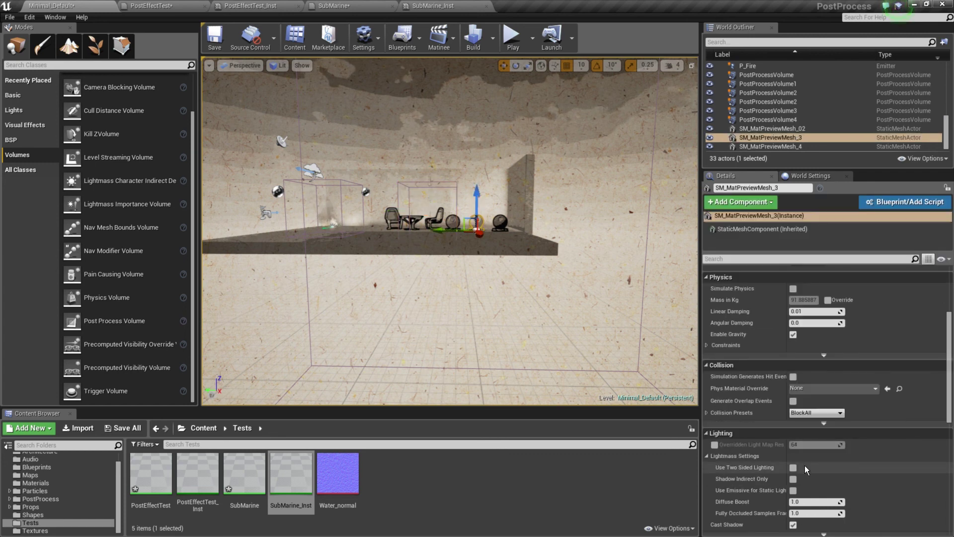
scroll(797, 425, down, 8)
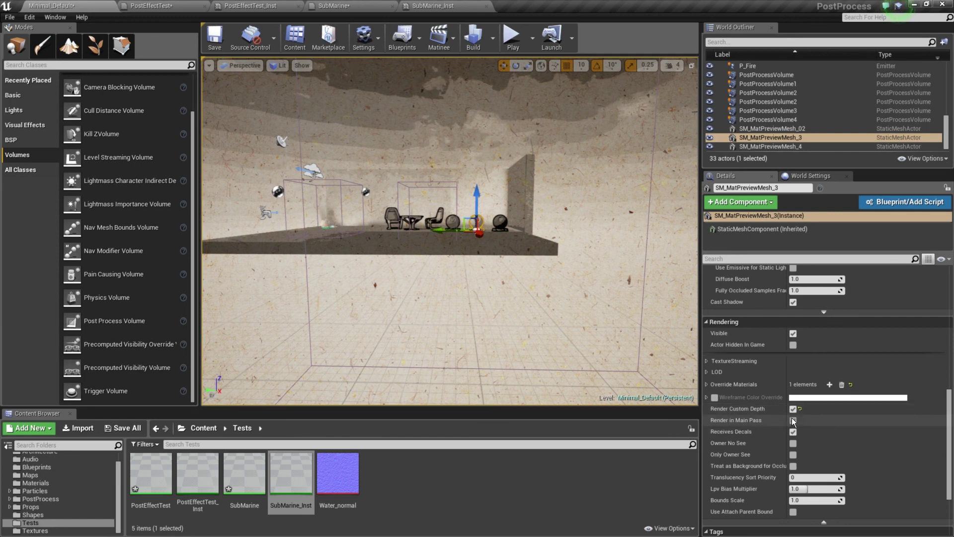
click(793, 408)
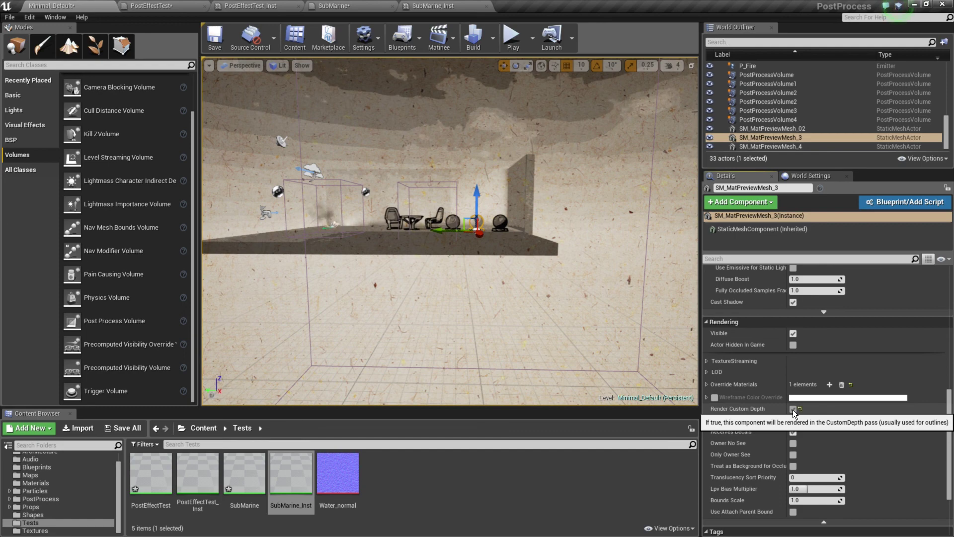
click(661, 221)
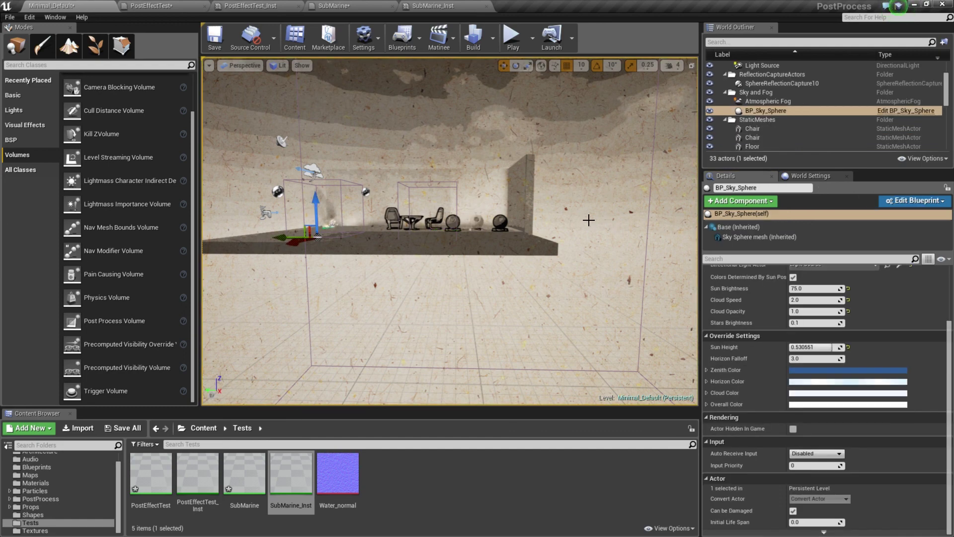
- Re-enable Render Custom Depth for the middle preview sphere, SM_MatPreviewMesh_3, and deselect it to check its outline
click(476, 221)
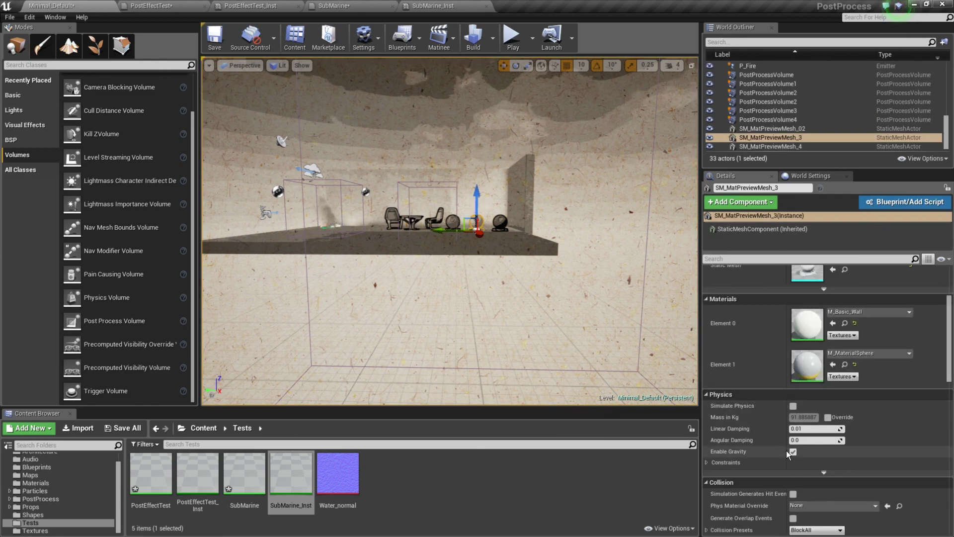
scroll(788, 451, down, 2)
scroll(787, 453, down, 5)
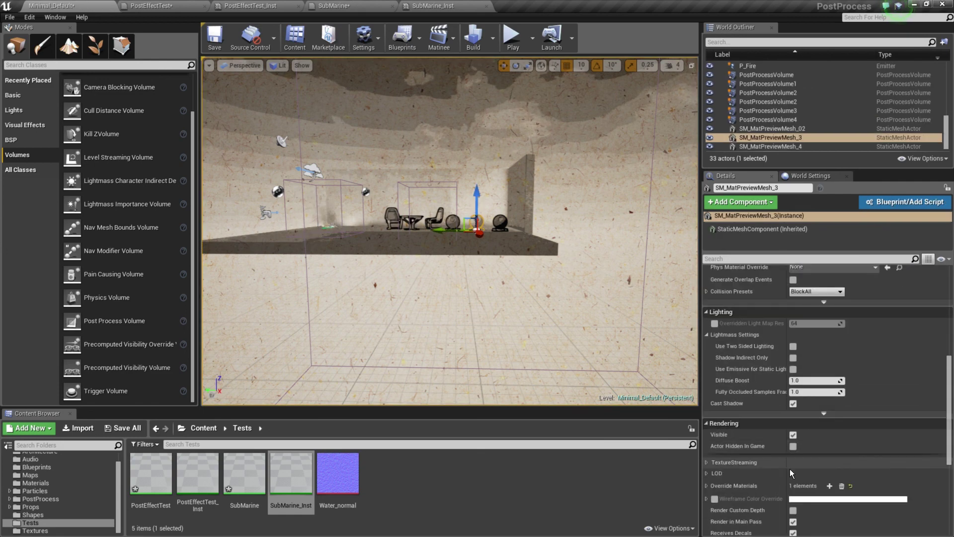
click(793, 511)
click(604, 213)
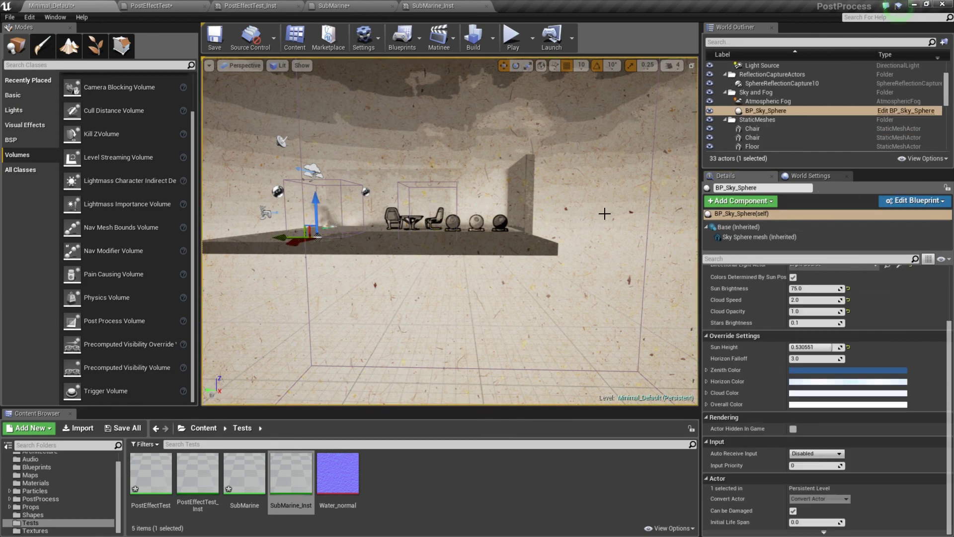
- Compare the room's normal appearance up close with the sepia paper-style effect inside the large post process volume outside the room
drag(476, 289, 470, 278)
right_drag(469, 279, 511, 248)
drag(477, 294, 490, 269)
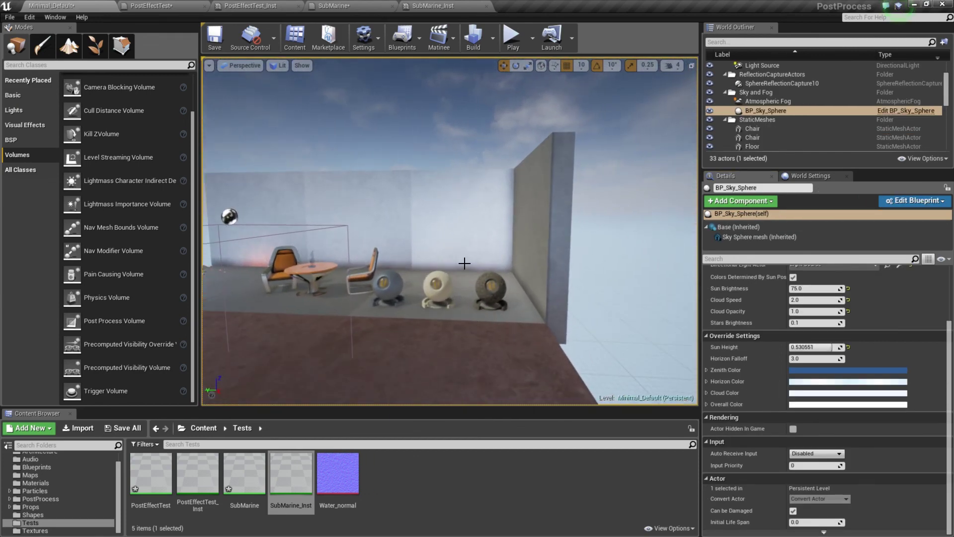
drag(468, 320, 455, 325)
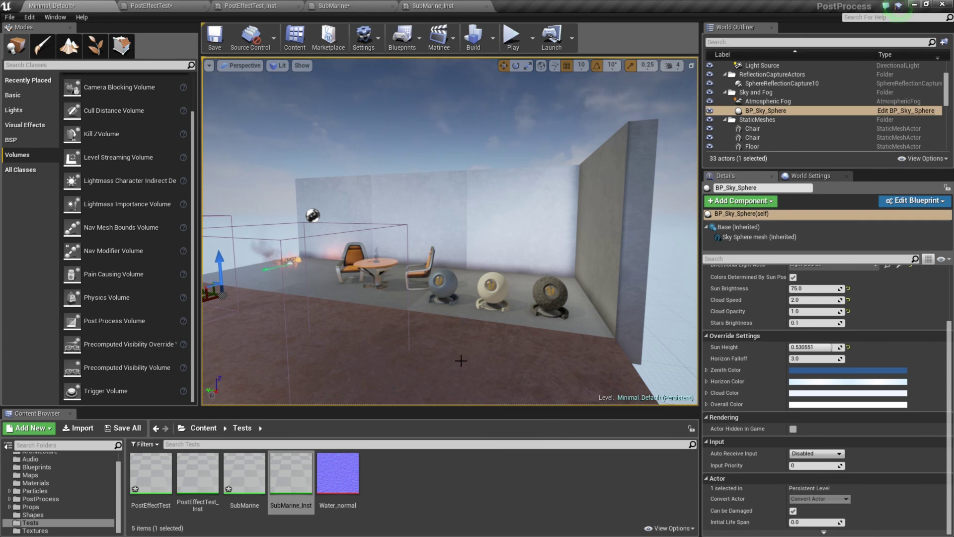
right_drag(449, 231, 468, 223)
key(s)
key(q)
key(w)
right_drag(388, 298, 479, 336)
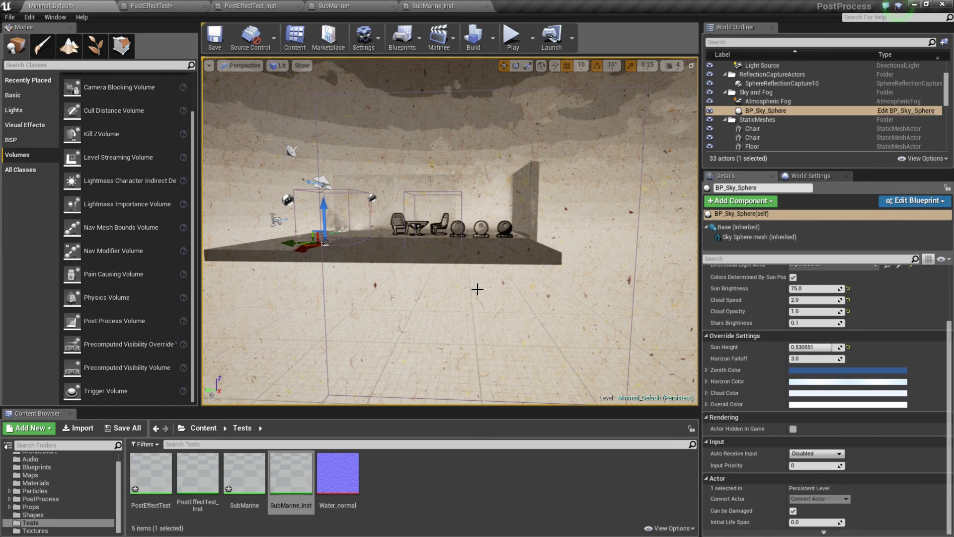
key(s)
right_drag(477, 289, 477, 290)
key(d)
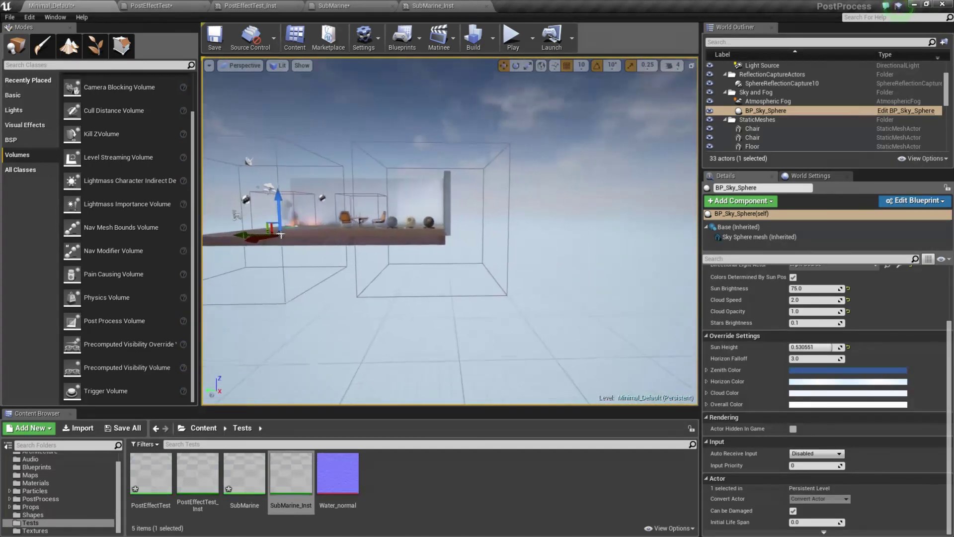
- Examine the underwater distortion and blue tint on the furniture and preview spheres from inside PostProcessVolume3
drag(281, 235, 345, 237)
right_drag(450, 231, 537, 231)
right_drag(544, 307, 455, 308)
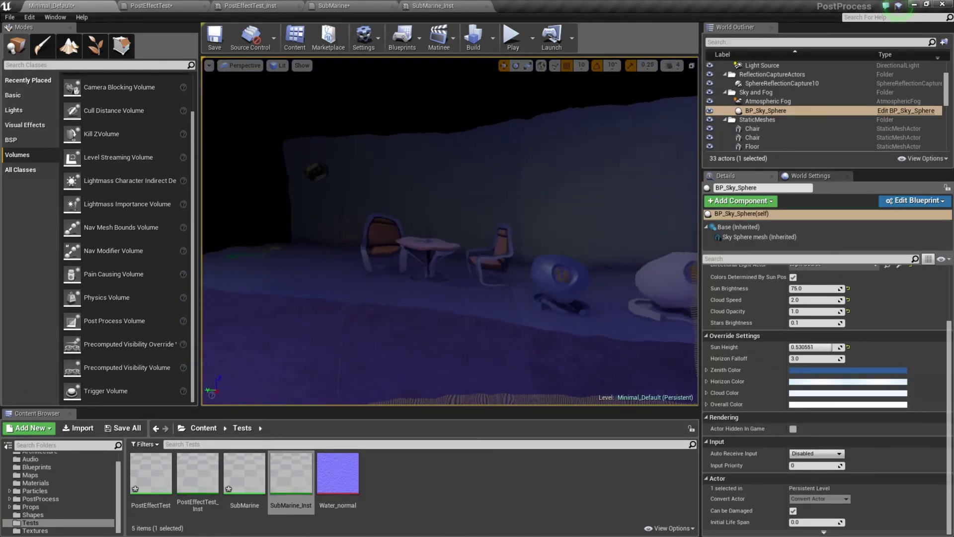
click(544, 308)
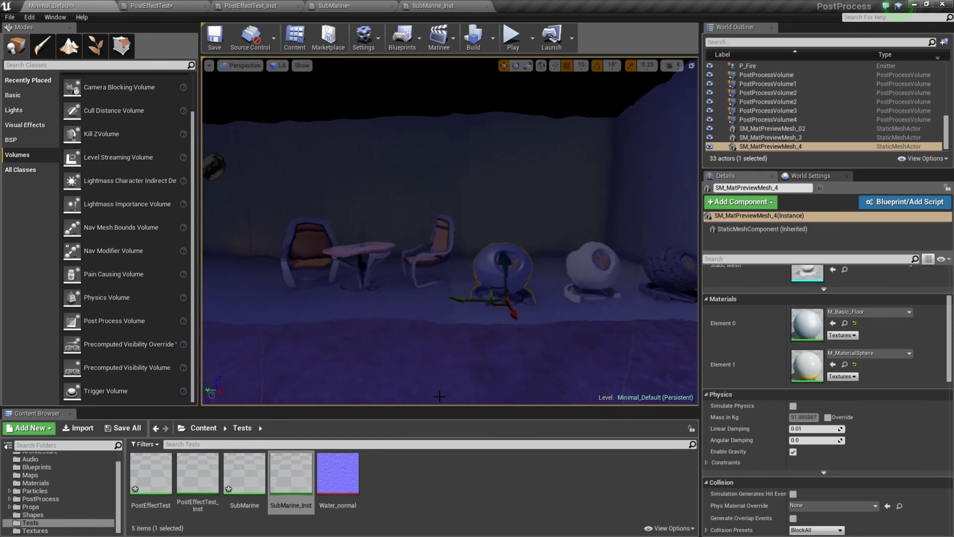
right_drag(440, 396, 400, 396)
key(s)
key(w)
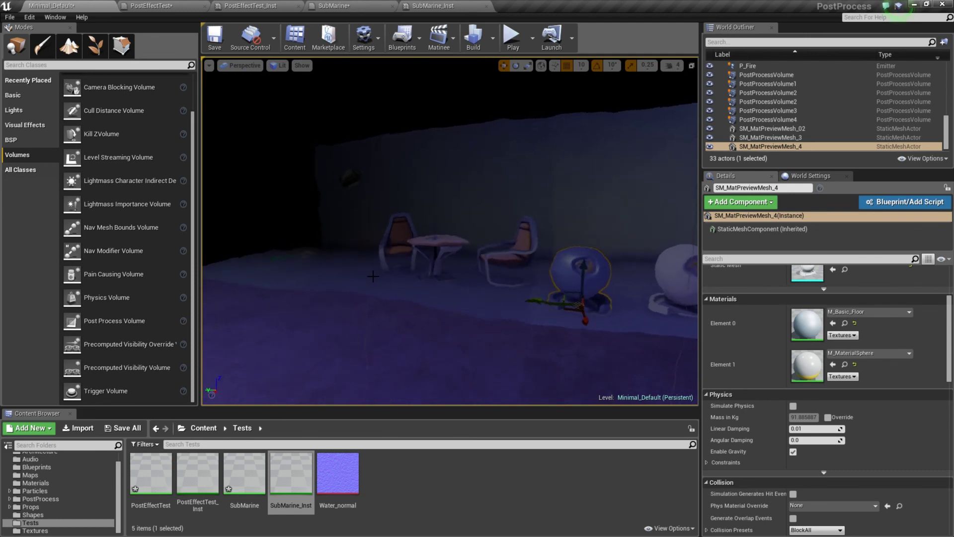
key(s)
right_drag(501, 323, 472, 324)
- Look over the room, its floor platform and the post process volumes from outside the volumes
right_drag(374, 269, 373, 268)
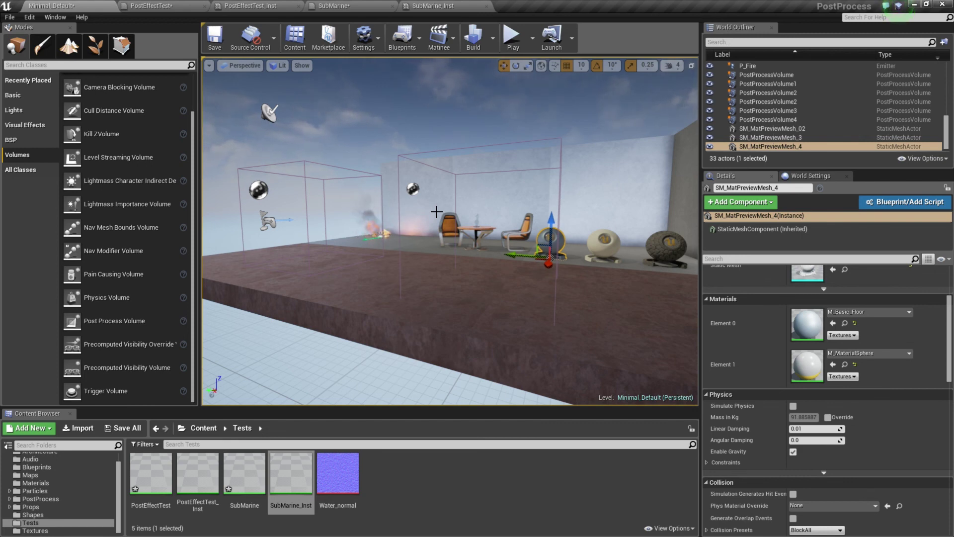
key(w)
right_drag(436, 223, 408, 214)
key(s)
drag(405, 211, 414, 212)
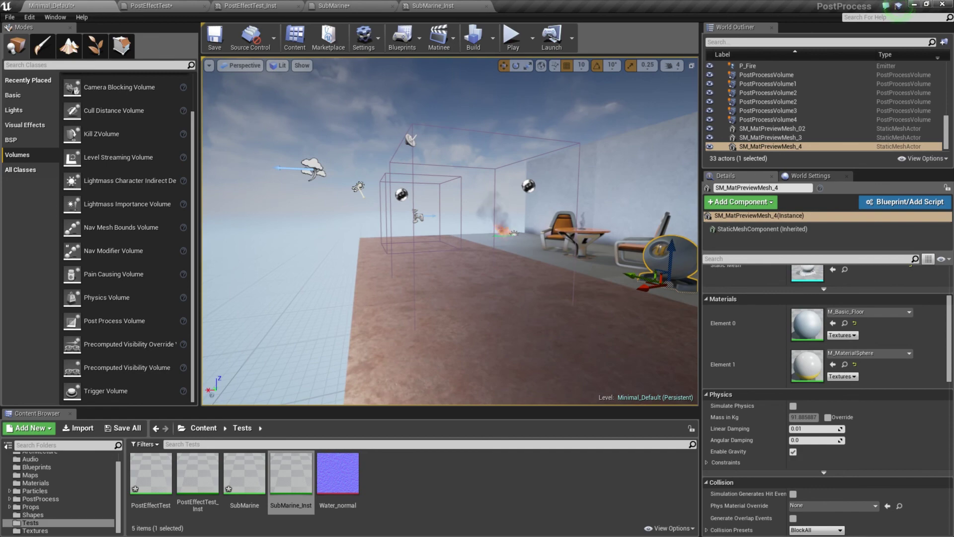
key(a)
right_drag(462, 299, 502, 299)
drag(458, 309, 454, 309)
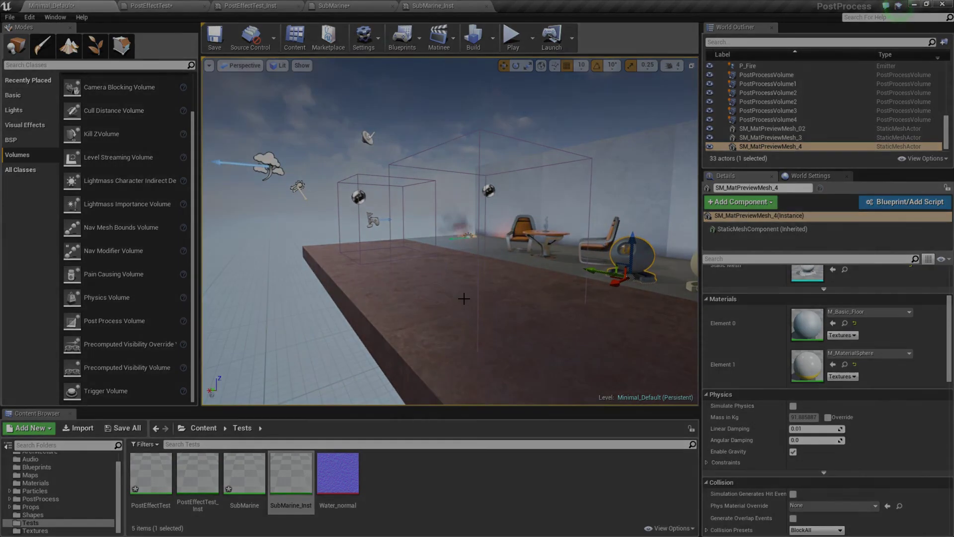